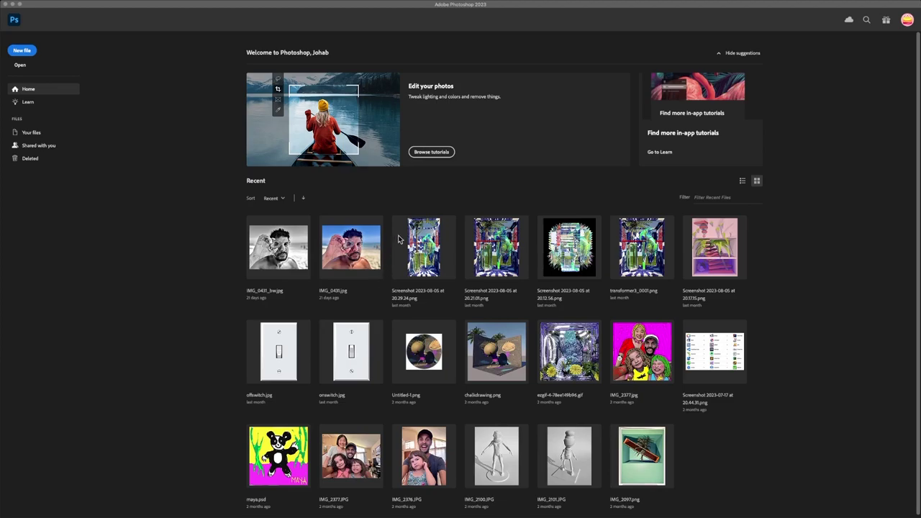
- Create a new document from the Letter preset, 8.5 x 11 in at 300 ppi
{"action": "key", "text": "super+n"}
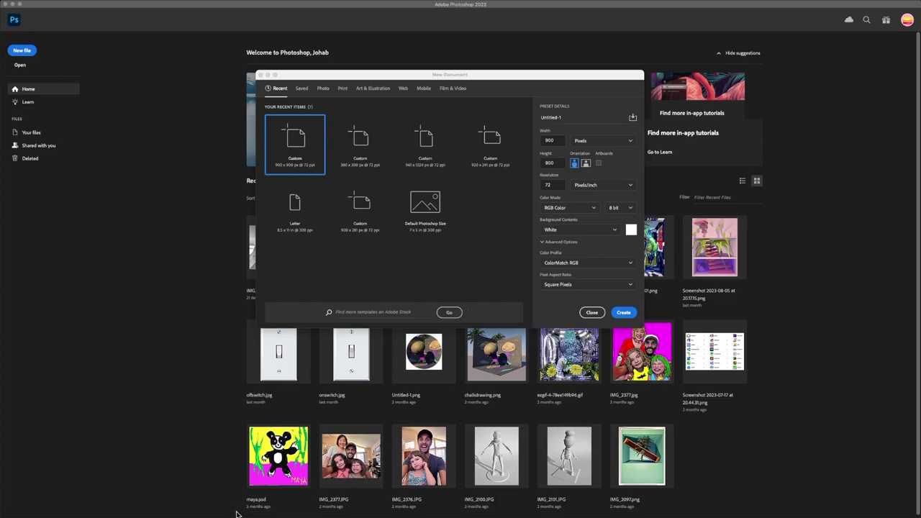
{"action": "left_click", "coordinate": [420, 511]}
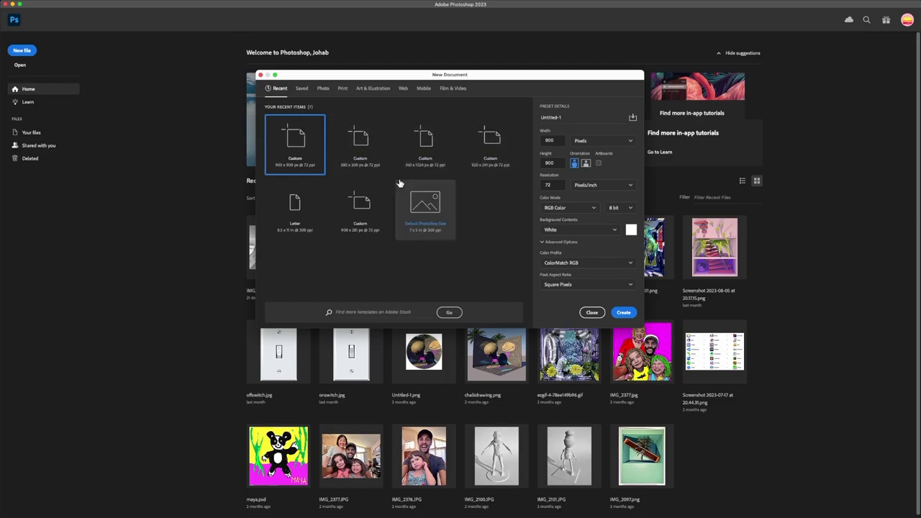
{"action": "double_click", "coordinate": [295, 206]}
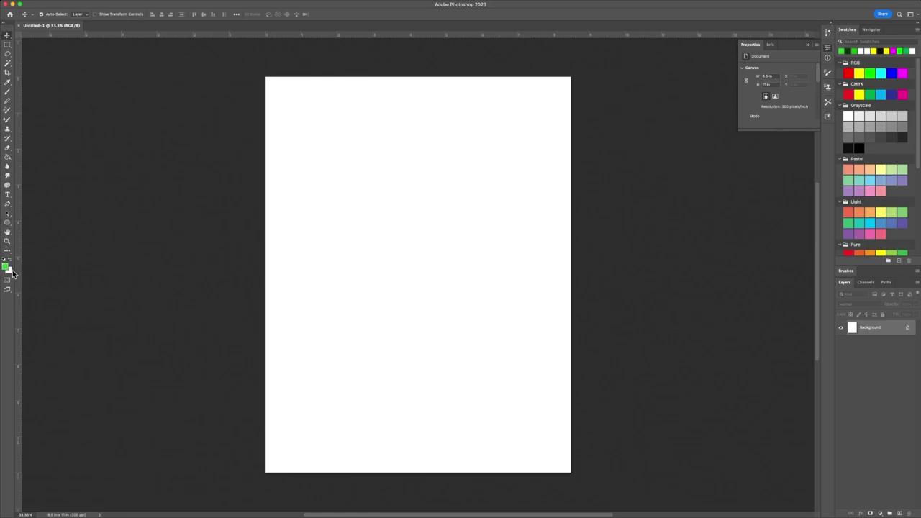
- Look through the swatch colour groups from RGB and Grayscale down to Darker, and return to the start of the list
{"action": "mouse_move", "coordinate": [68, 3]}
{"action": "scroll", "coordinate": [876, 110], "scroll_direction": "down", "scroll_amount": 6}
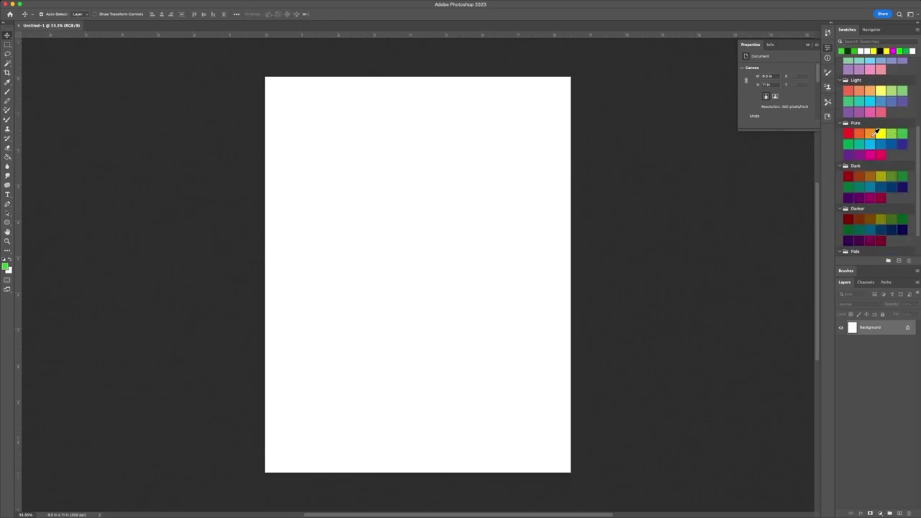
{"action": "scroll", "coordinate": [865, 155], "scroll_direction": "up", "scroll_amount": 3}
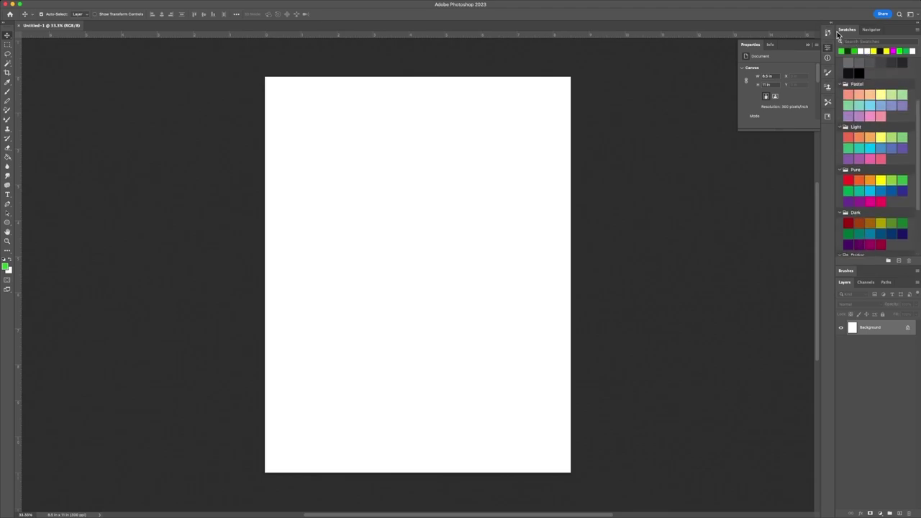
{"action": "scroll", "coordinate": [860, 91], "scroll_direction": "up", "scroll_amount": 3}
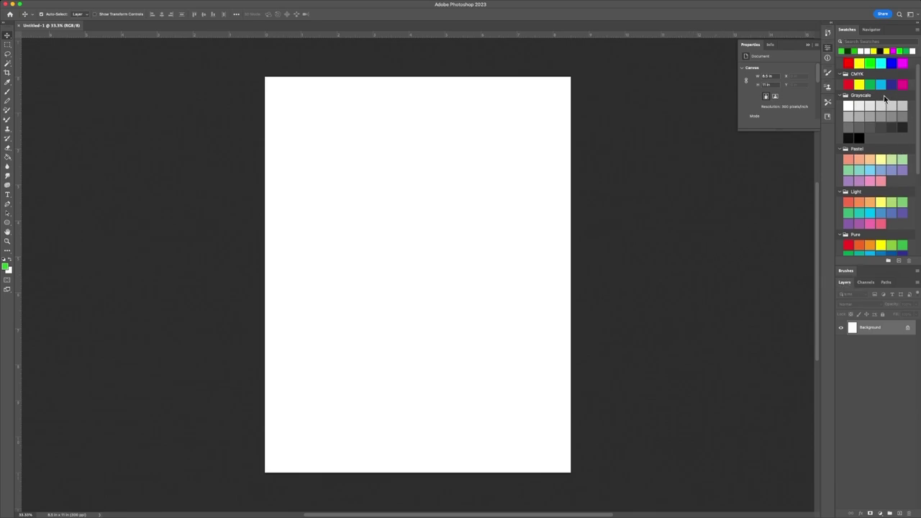
{"action": "scroll", "coordinate": [892, 133], "scroll_direction": "up", "scroll_amount": 1}
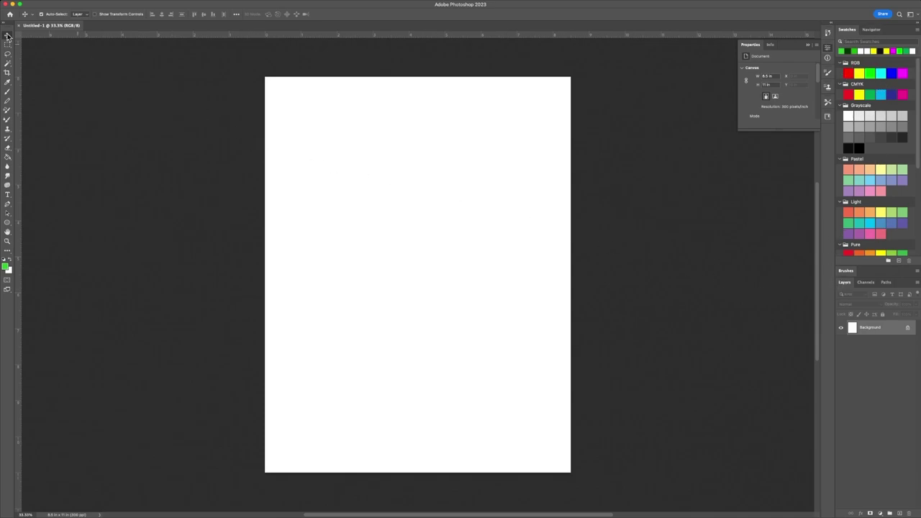
{"action": "mouse_move", "coordinate": [78, 6]}
{"action": "mouse_move", "coordinate": [209, 4]}
{"action": "mouse_move", "coordinate": [170, 4]}
{"action": "mouse_move", "coordinate": [250, 2]}
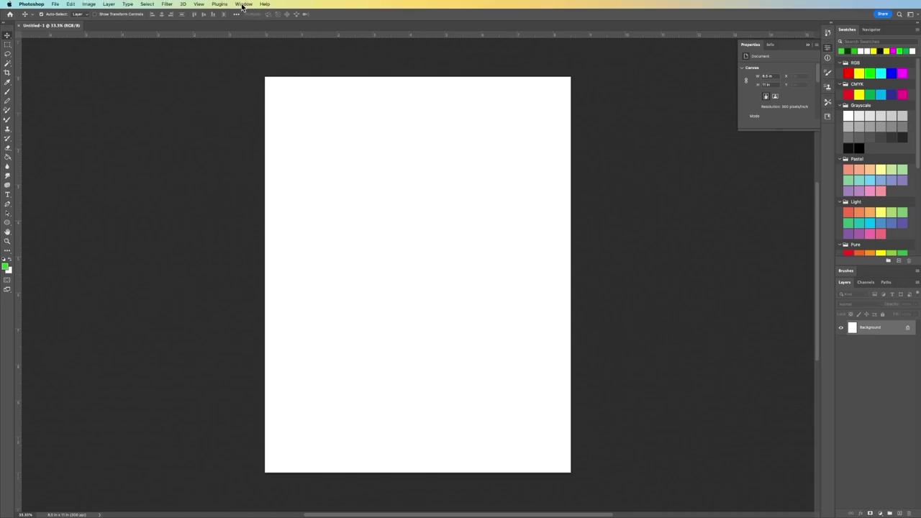
- Switch to the Photography workspace, and expand and collapse its column of History, Info and Clone Source panels
{"action": "left_click", "coordinate": [243, 4]}
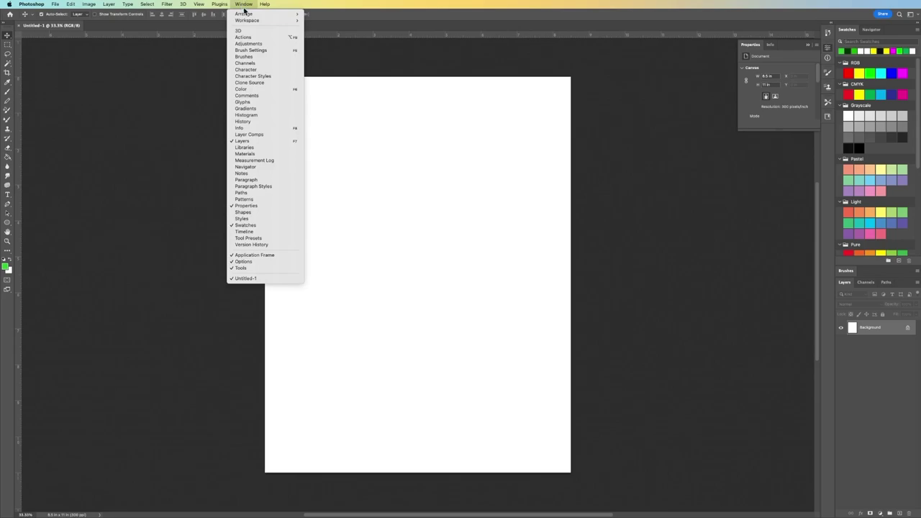
{"action": "mouse_move", "coordinate": [250, 22]}
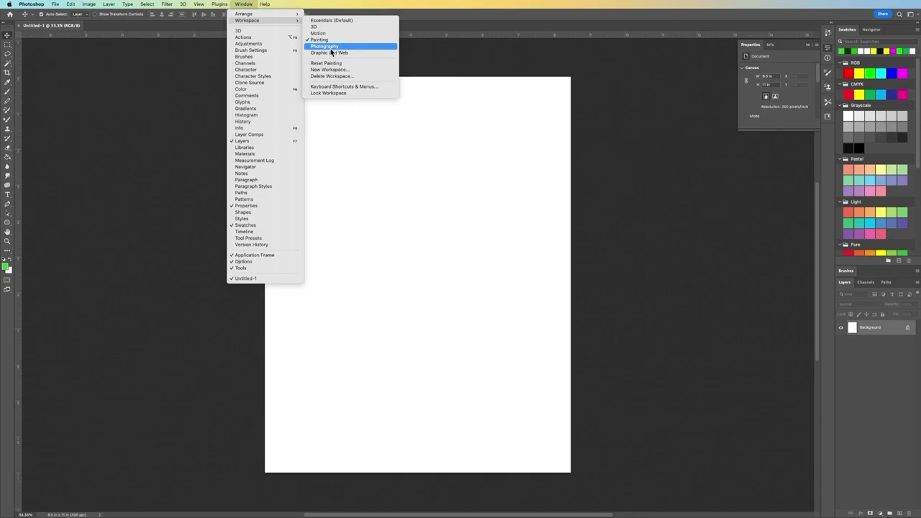
{"action": "left_click", "coordinate": [331, 48]}
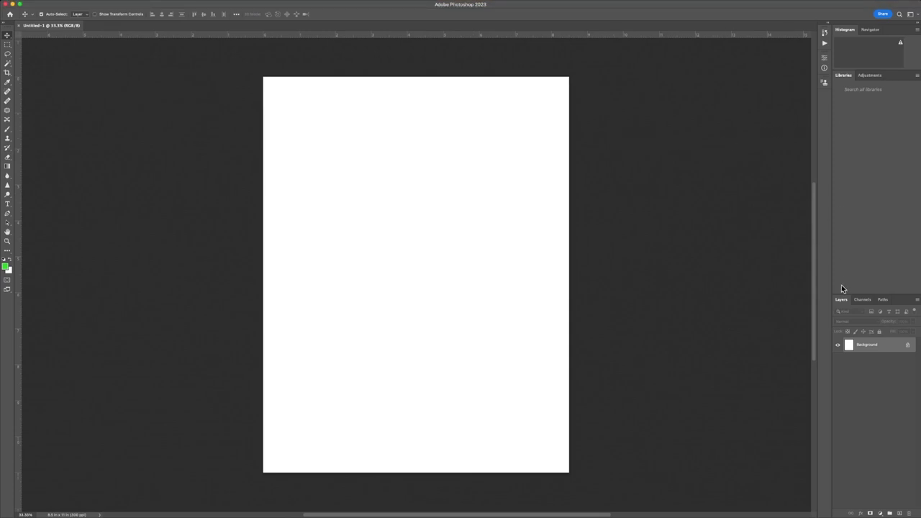
{"action": "left_click", "coordinate": [829, 26]}
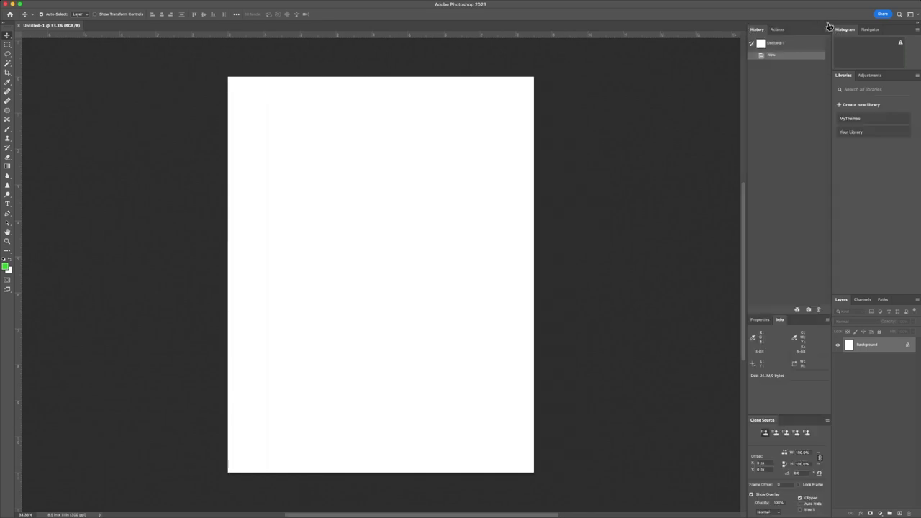
{"action": "left_click", "coordinate": [828, 26]}
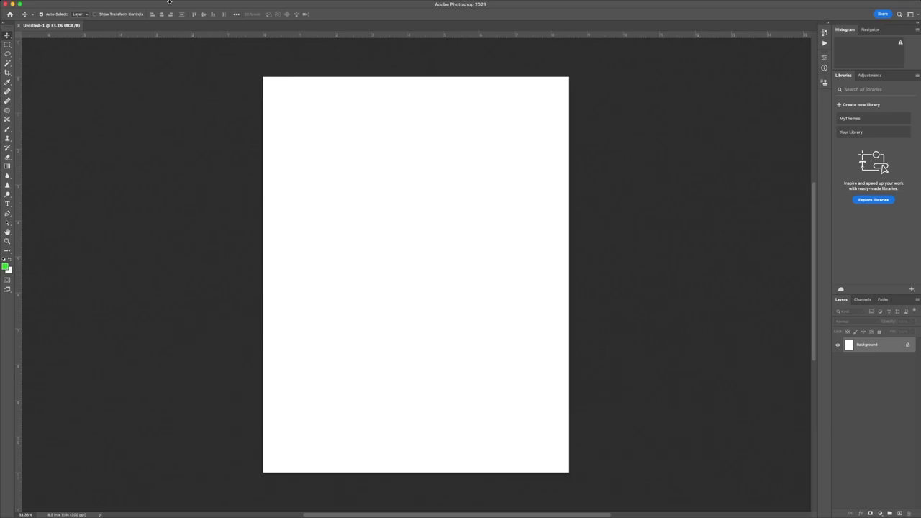
- Switch to the 3D workspace and dismiss the notice about discontinued 3D features
{"action": "left_click", "coordinate": [263, 5]}
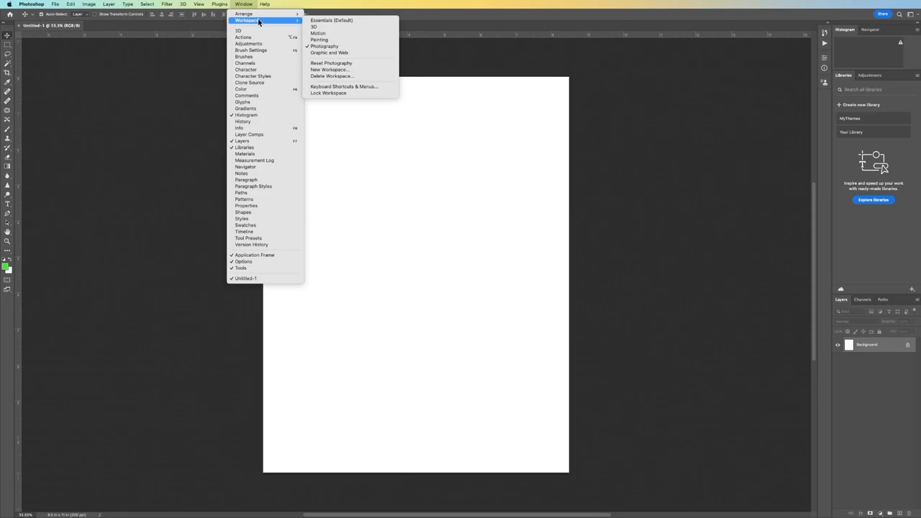
{"action": "left_click", "coordinate": [321, 29]}
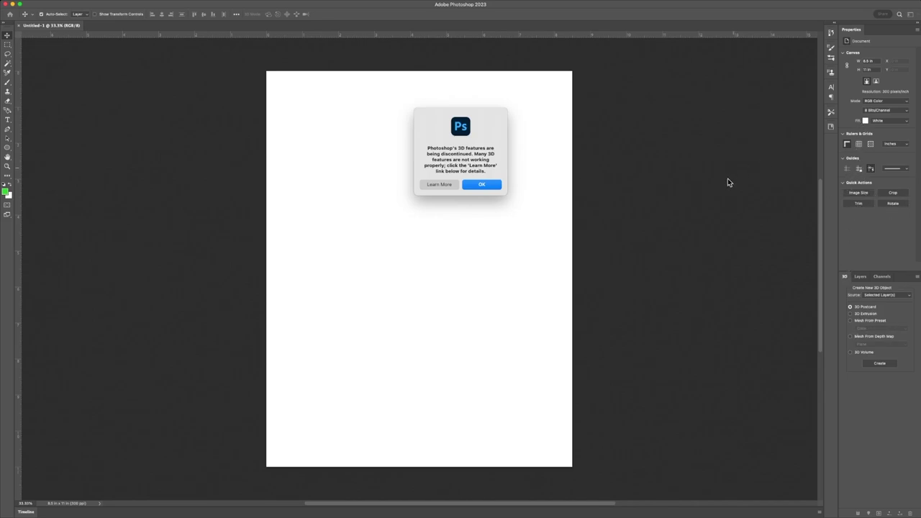
{"action": "left_click", "coordinate": [481, 186]}
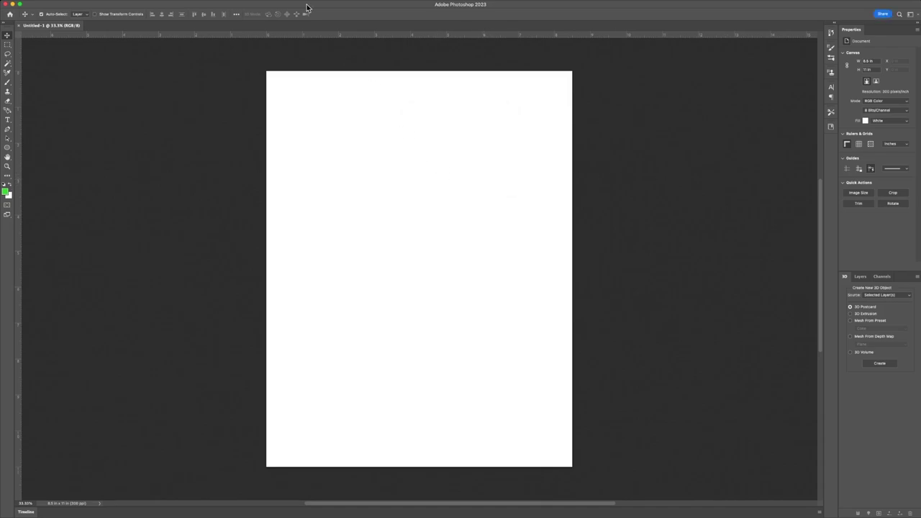
- Switch to the Essentials (Default) workspace and from there to the Painting workspace
{"action": "left_click", "coordinate": [243, 4]}
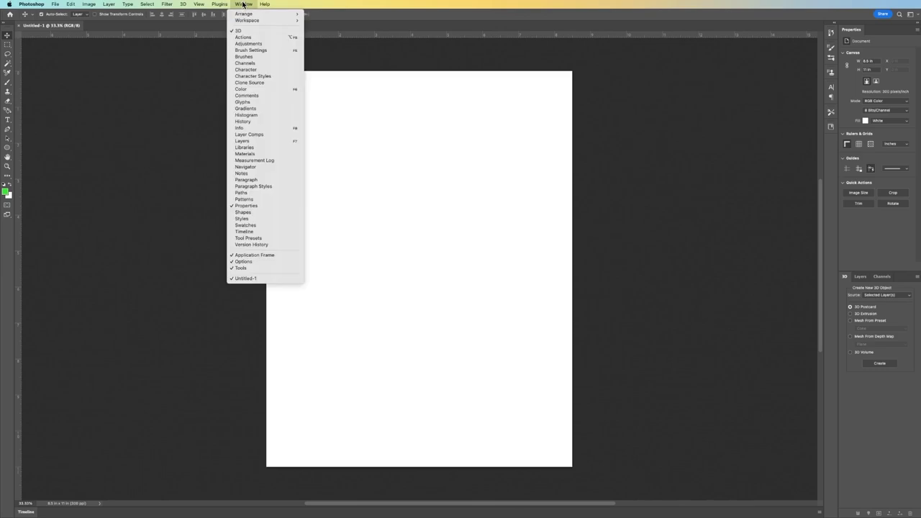
{"action": "mouse_move", "coordinate": [245, 22]}
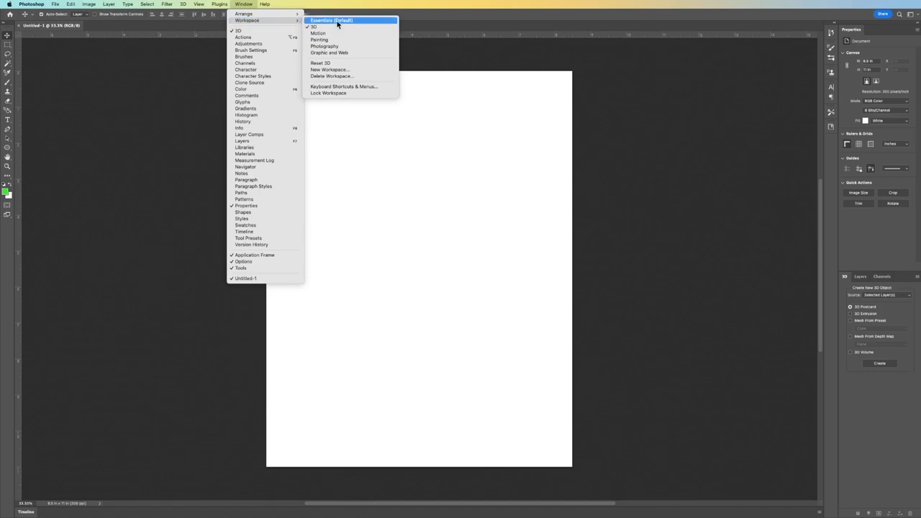
{"action": "left_click", "coordinate": [336, 21]}
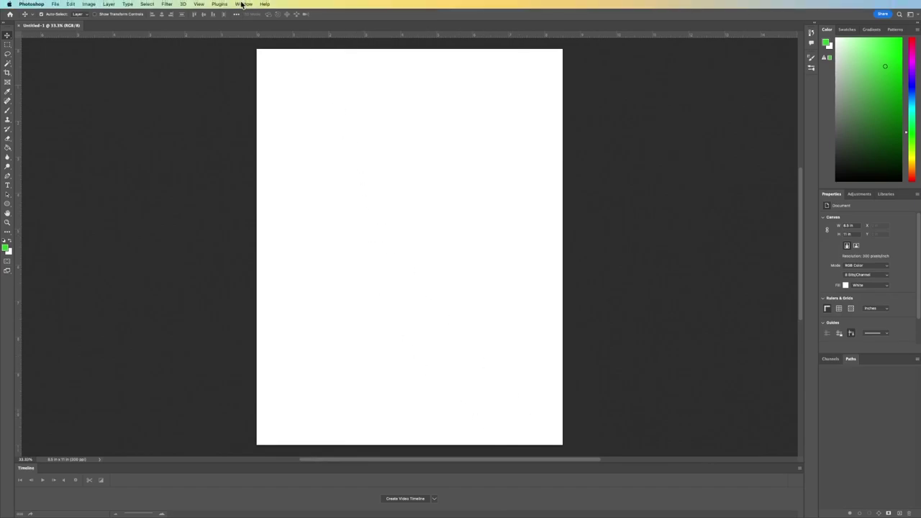
{"action": "left_click", "coordinate": [242, 4]}
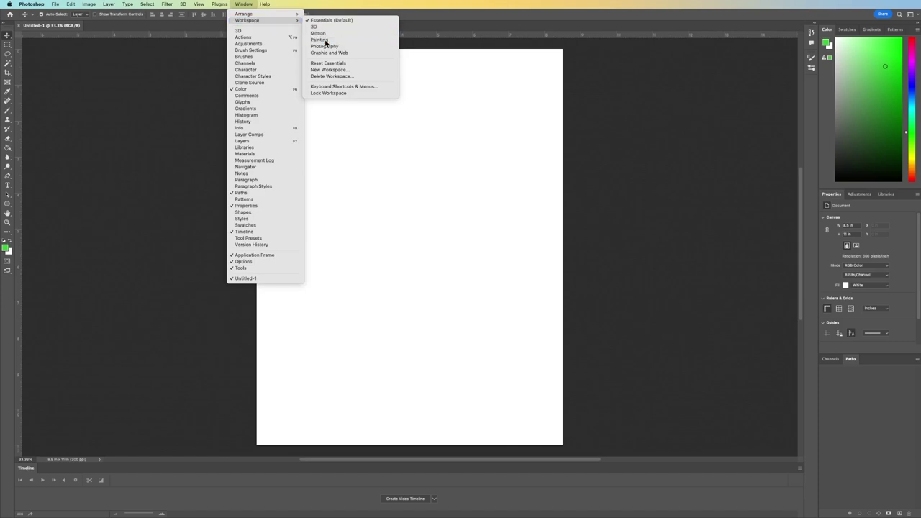
{"action": "left_click", "coordinate": [325, 40]}
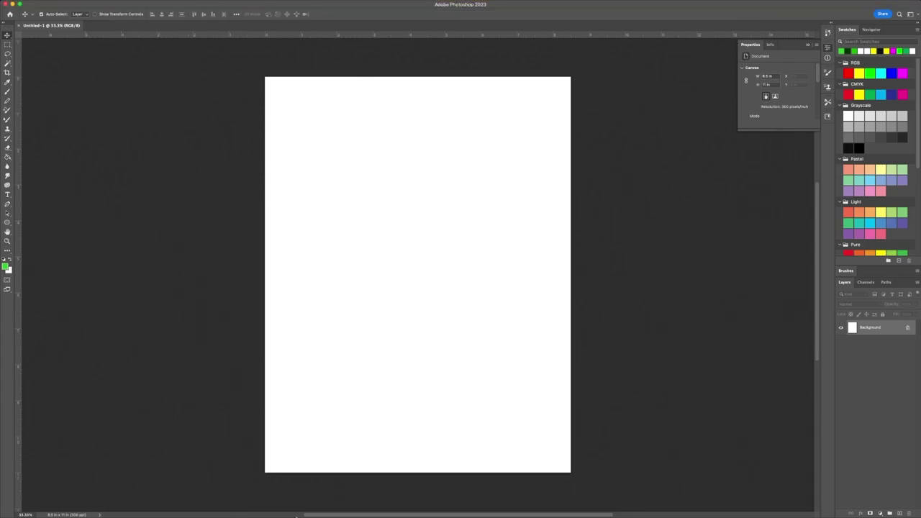
- Show the Essentials (Default) workspace once more and return to the Painting workspace
{"action": "left_click", "coordinate": [243, 4]}
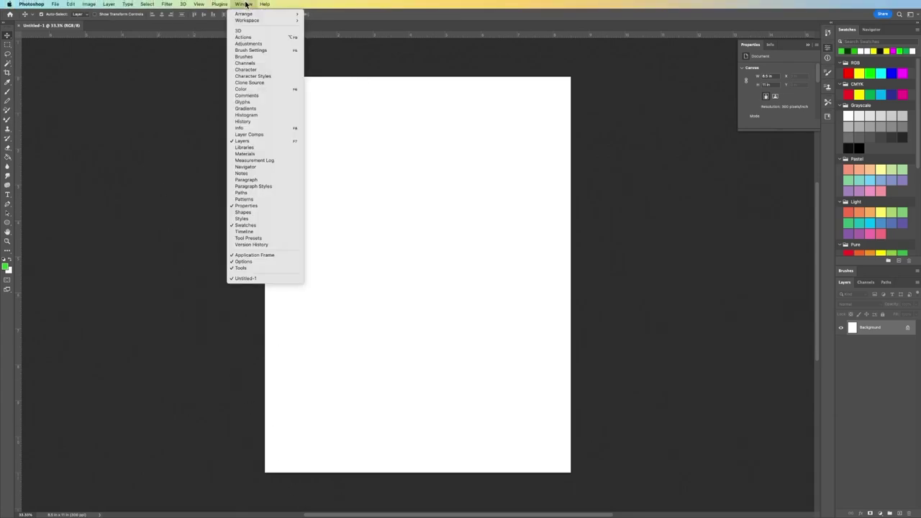
{"action": "mouse_move", "coordinate": [273, 21]}
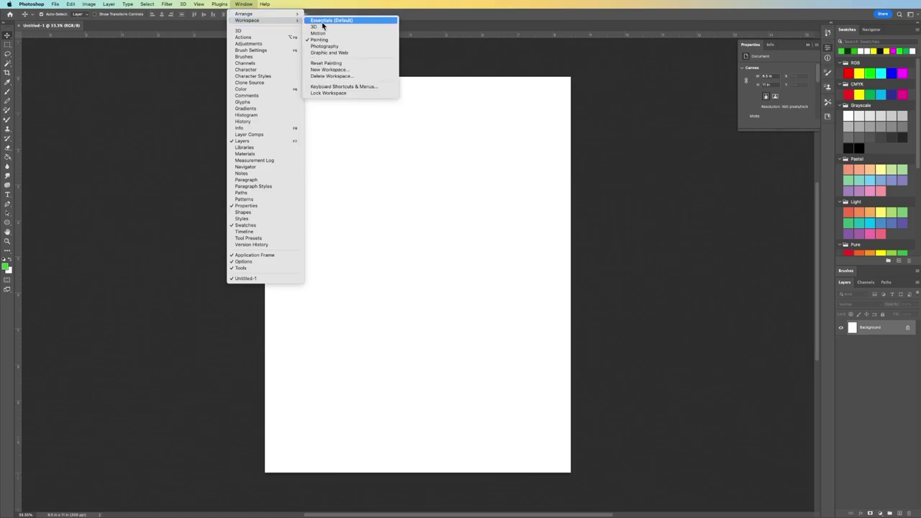
{"action": "left_click", "coordinate": [321, 22]}
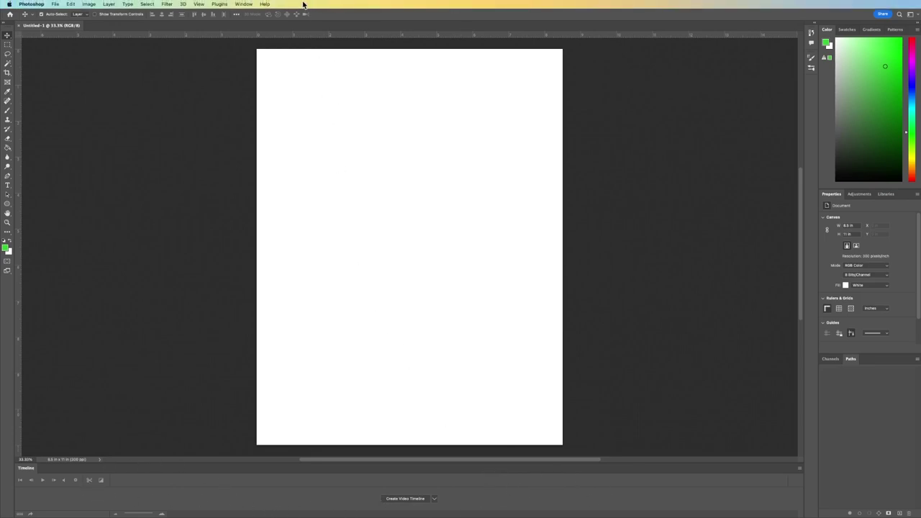
{"action": "left_click", "coordinate": [244, 4]}
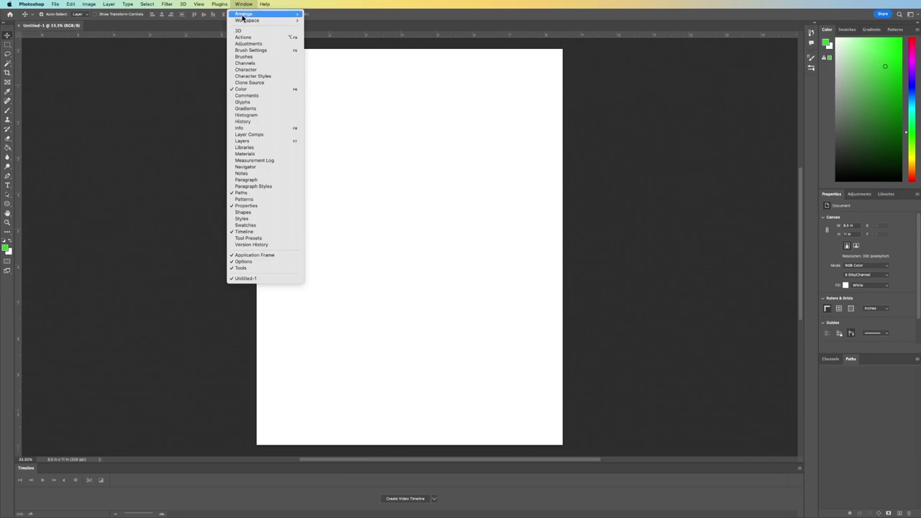
{"action": "mouse_move", "coordinate": [244, 23]}
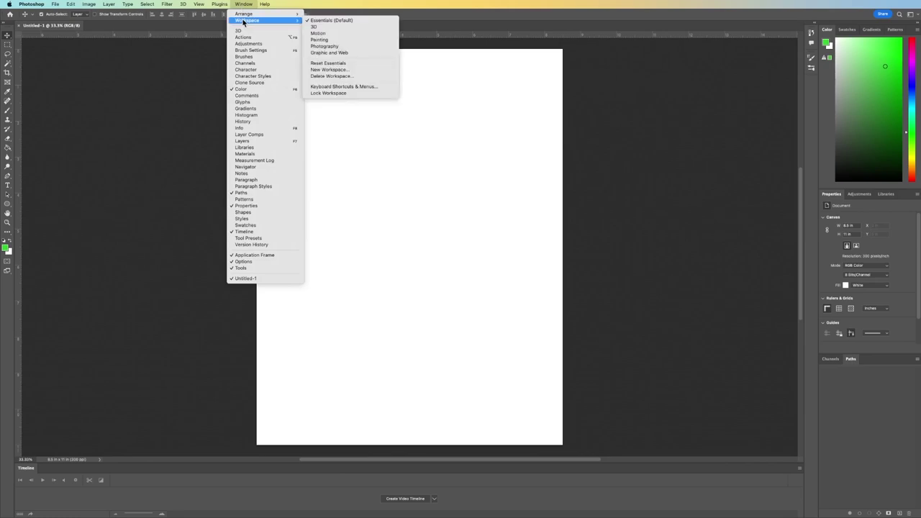
{"action": "left_click", "coordinate": [320, 41]}
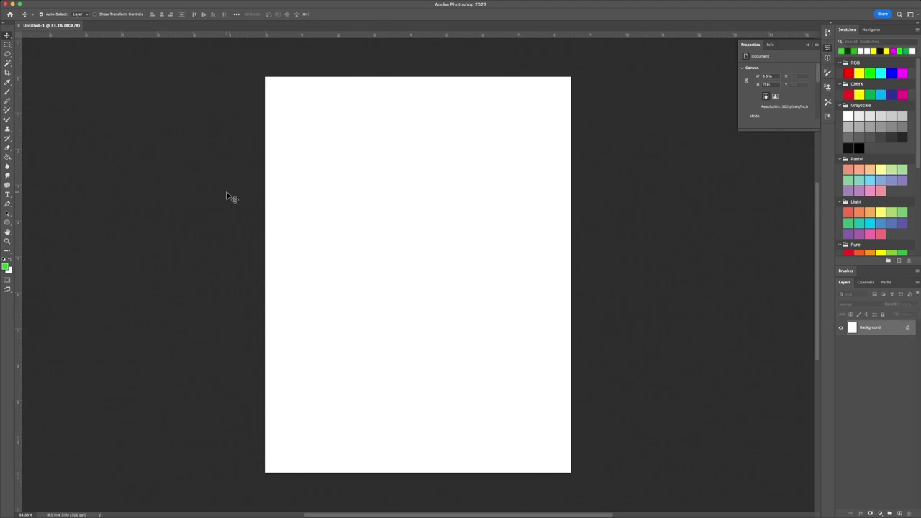
- Select the Mixer Brush tool, try a diagonal stroke on the blank page and undo it
{"action": "left_click", "coordinate": [8, 121]}
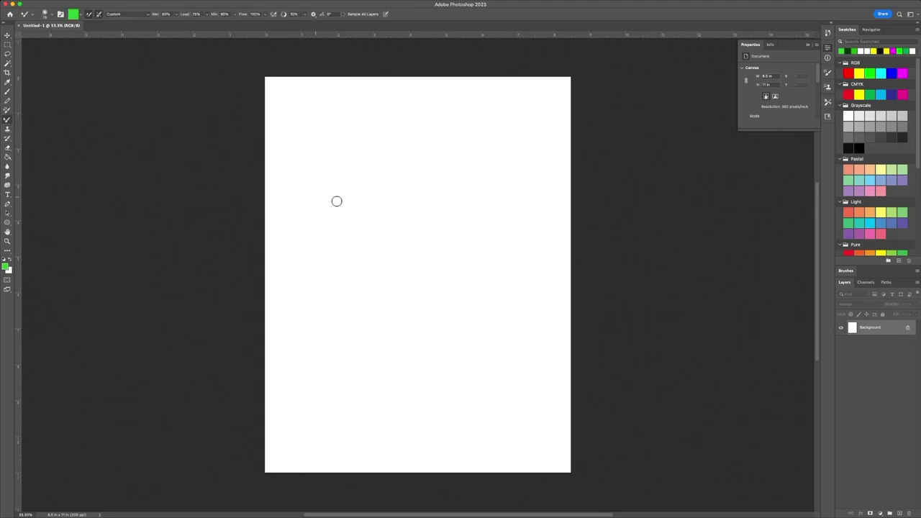
{"action": "mouse_move", "coordinate": [336, 200]}
{"action": "left_mouse_down"}
{"action": "mouse_move", "coordinate": [422, 259]}
{"action": "mouse_move", "coordinate": [387, 277]}
{"action": "mouse_move", "coordinate": [420, 282]}
{"action": "left_mouse_up"}
{"action": "key", "text": "super+z"}
- Convert the locked Background into a regular layer with no colour label, Normal mode and 100% opacity
{"action": "left_click", "coordinate": [907, 328]}
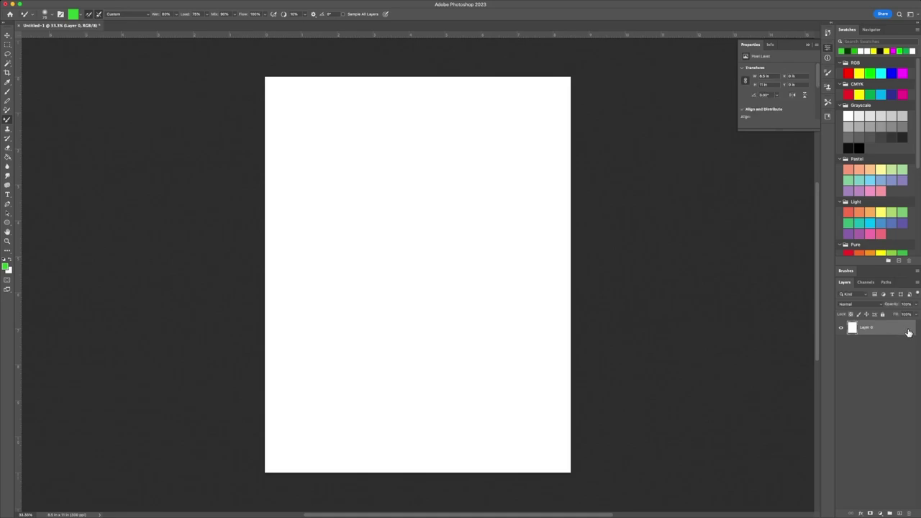
{"action": "key", "text": "super+z"}
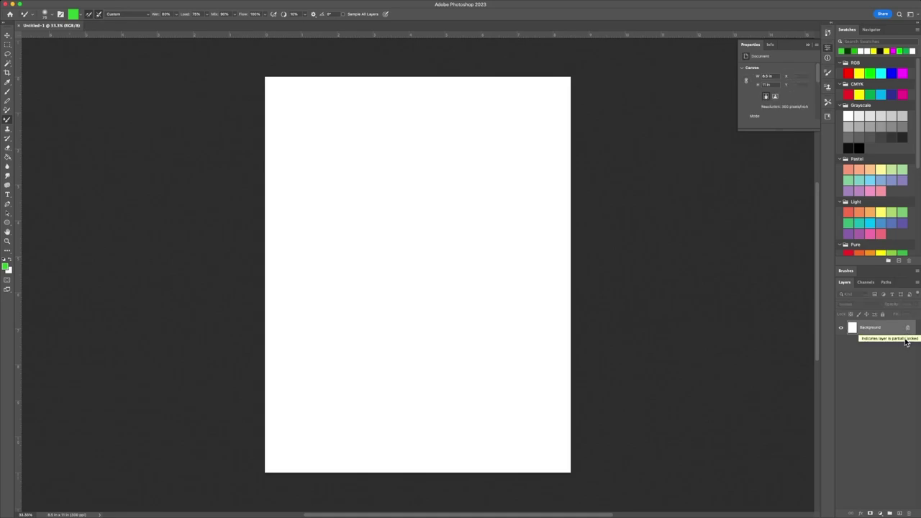
{"action": "double_click", "coordinate": [907, 328]}
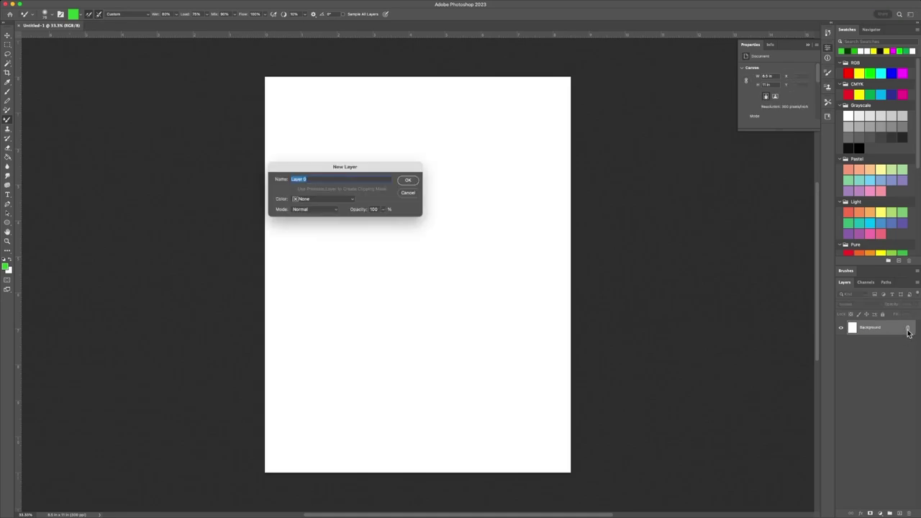
{"action": "left_click", "coordinate": [407, 180]}
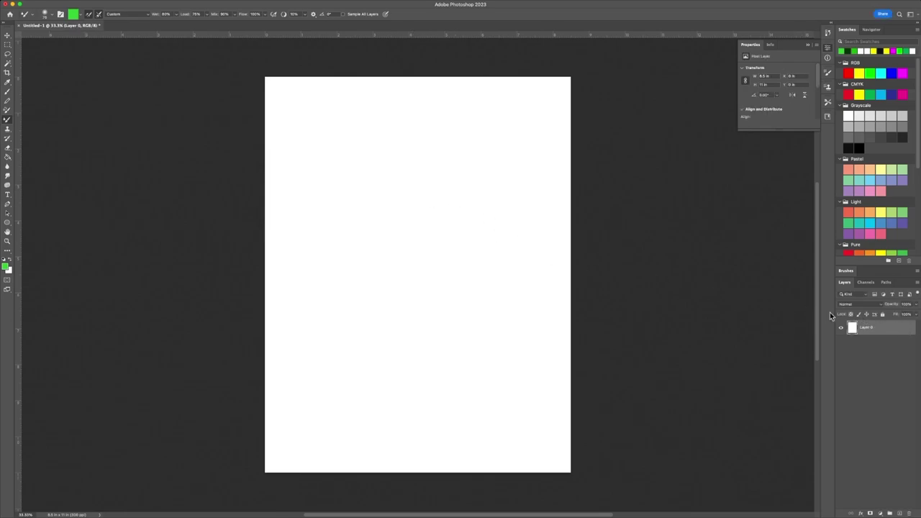
- Paint loose, looping green strokes across the page with the Mixer Brush
{"action": "mouse_move", "coordinate": [401, 261]}
{"action": "left_mouse_down"}
{"action": "mouse_move", "coordinate": [338, 301]}
{"action": "mouse_move", "coordinate": [491, 327]}
{"action": "mouse_move", "coordinate": [415, 202]}
{"action": "left_mouse_up"}
{"action": "mouse_move", "coordinate": [436, 248]}
{"action": "left_mouse_down"}
{"action": "mouse_move", "coordinate": [384, 281]}
{"action": "mouse_move", "coordinate": [450, 214]}
{"action": "mouse_move", "coordinate": [388, 343]}
{"action": "mouse_move", "coordinate": [344, 208]}
{"action": "left_mouse_up"}
- Set the Mixer Brush's blending preset to Dry
{"action": "left_click", "coordinate": [47, 11]}
{"action": "left_click", "coordinate": [126, 14]}
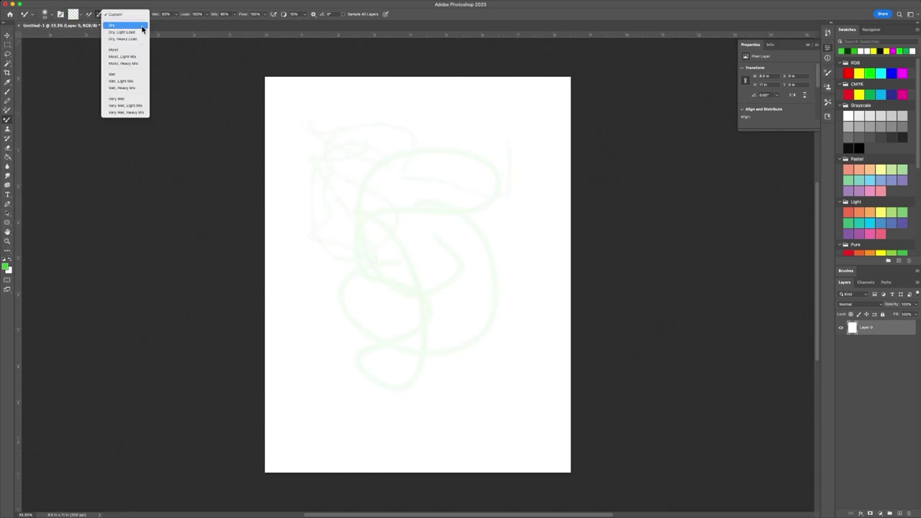
{"action": "left_click", "coordinate": [141, 27]}
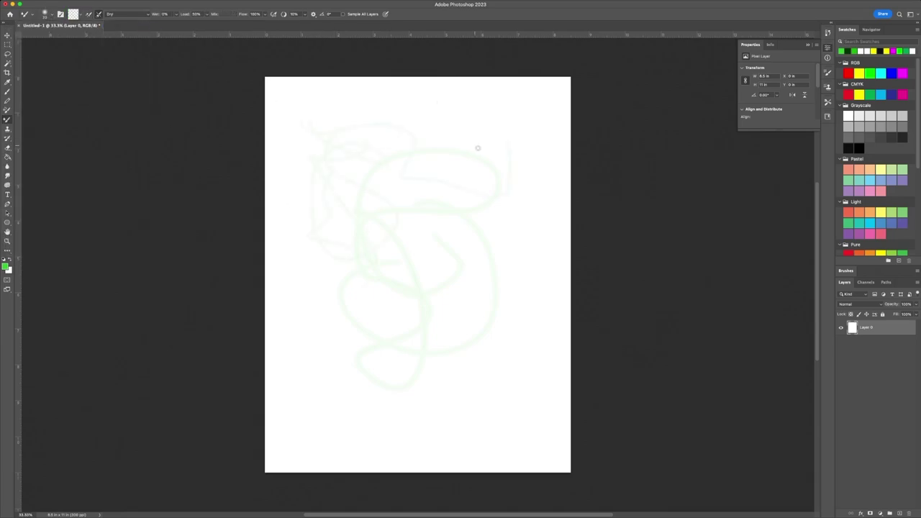
{"action": "left_click", "coordinate": [31, 15]}
{"action": "left_click", "coordinate": [31, 15]}
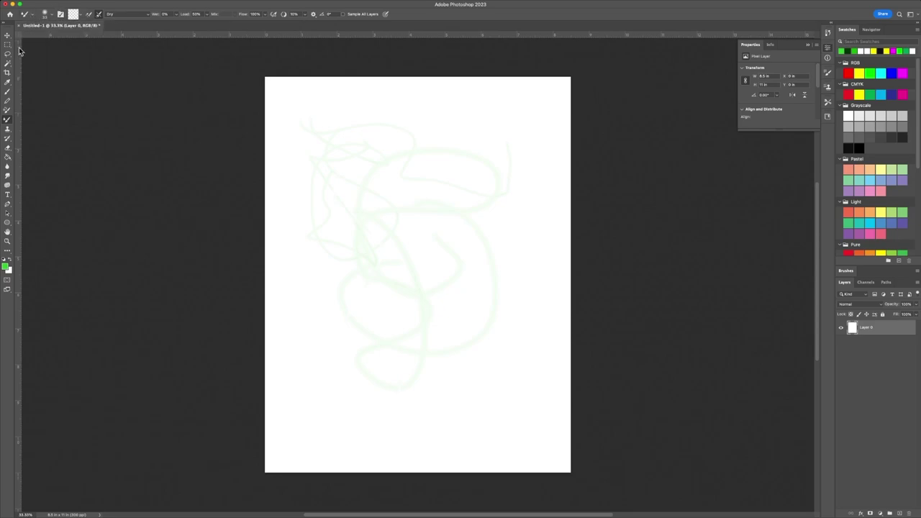
- Paint thick, looping green strokes across the page with the standard Brush tool
{"action": "left_click", "coordinate": [7, 94]}
{"action": "mouse_move", "coordinate": [275, 94]}
{"action": "left_mouse_down"}
{"action": "mouse_move", "coordinate": [352, 177]}
{"action": "mouse_move", "coordinate": [376, 288]}
{"action": "mouse_move", "coordinate": [502, 354]}
{"action": "left_mouse_up"}
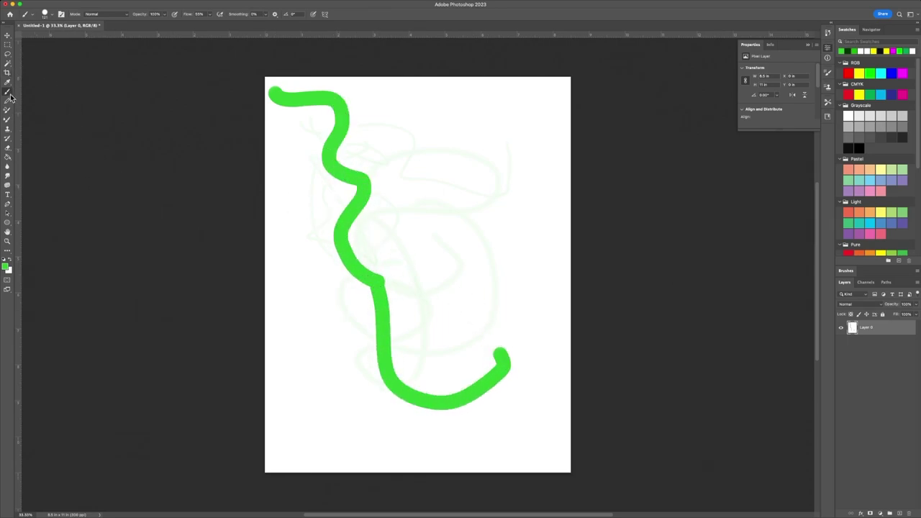
{"action": "mouse_move", "coordinate": [438, 151]}
{"action": "left_mouse_down"}
{"action": "mouse_move", "coordinate": [362, 234]}
{"action": "mouse_move", "coordinate": [360, 294]}
{"action": "mouse_move", "coordinate": [392, 369]}
{"action": "mouse_move", "coordinate": [444, 294]}
{"action": "mouse_move", "coordinate": [479, 275]}
{"action": "left_mouse_up"}
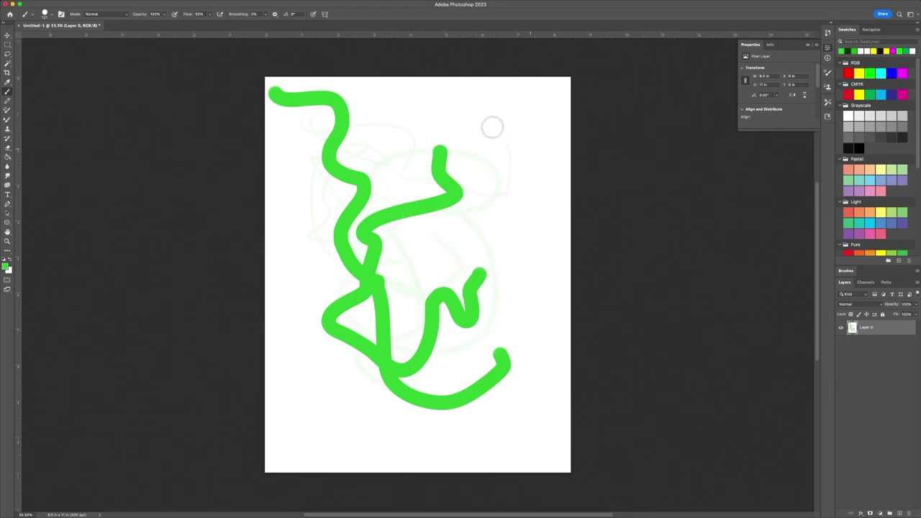
{"action": "mouse_move", "coordinate": [379, 112]}
{"action": "left_mouse_down"}
{"action": "mouse_move", "coordinate": [491, 172]}
{"action": "mouse_move", "coordinate": [526, 238]}
{"action": "mouse_move", "coordinate": [419, 257]}
{"action": "mouse_move", "coordinate": [354, 329]}
{"action": "mouse_move", "coordinate": [347, 402]}
{"action": "mouse_move", "coordinate": [512, 458]}
{"action": "mouse_move", "coordinate": [521, 333]}
{"action": "mouse_move", "coordinate": [386, 313]}
{"action": "mouse_move", "coordinate": [298, 237]}
{"action": "mouse_move", "coordinate": [318, 159]}
{"action": "mouse_move", "coordinate": [374, 138]}
{"action": "mouse_move", "coordinate": [479, 142]}
{"action": "mouse_move", "coordinate": [504, 185]}
{"action": "mouse_move", "coordinate": [536, 185]}
{"action": "left_mouse_up"}
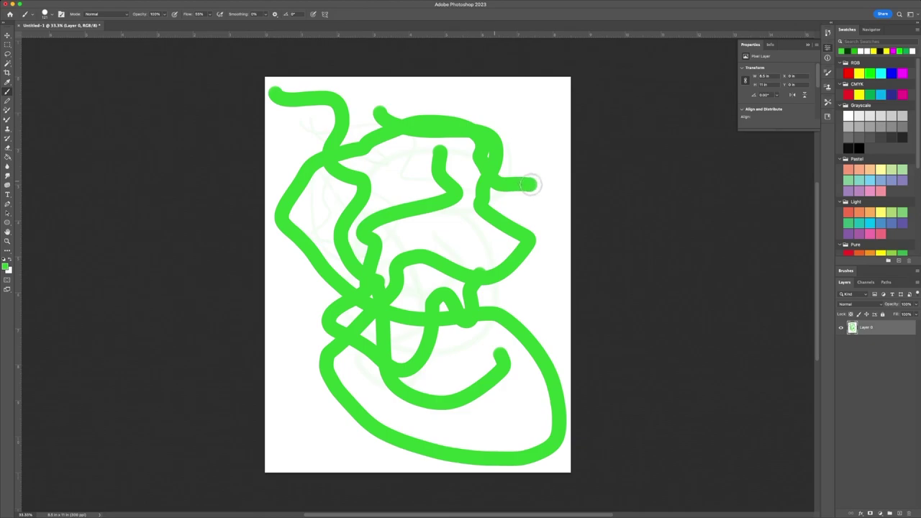
- Make Layer 0 the active layer and select the entire canvas
{"action": "left_click", "coordinate": [859, 347]}
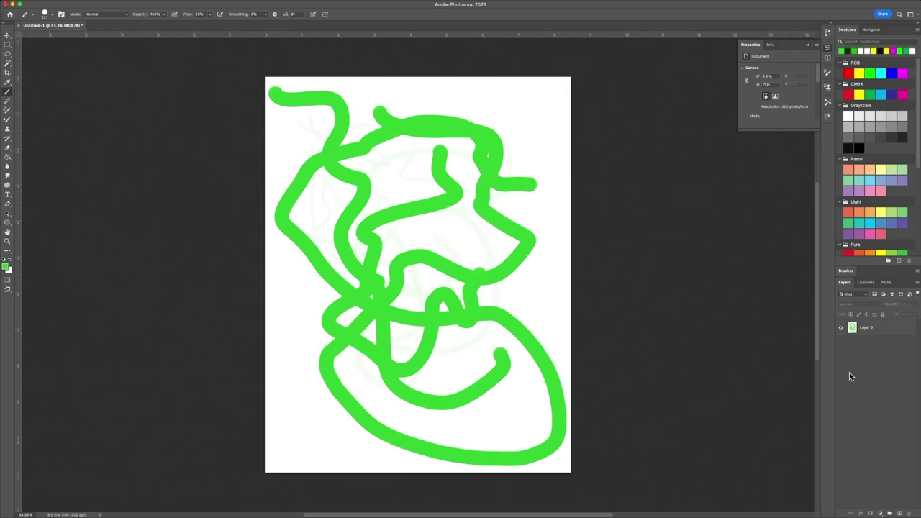
{"action": "left_click", "coordinate": [859, 331]}
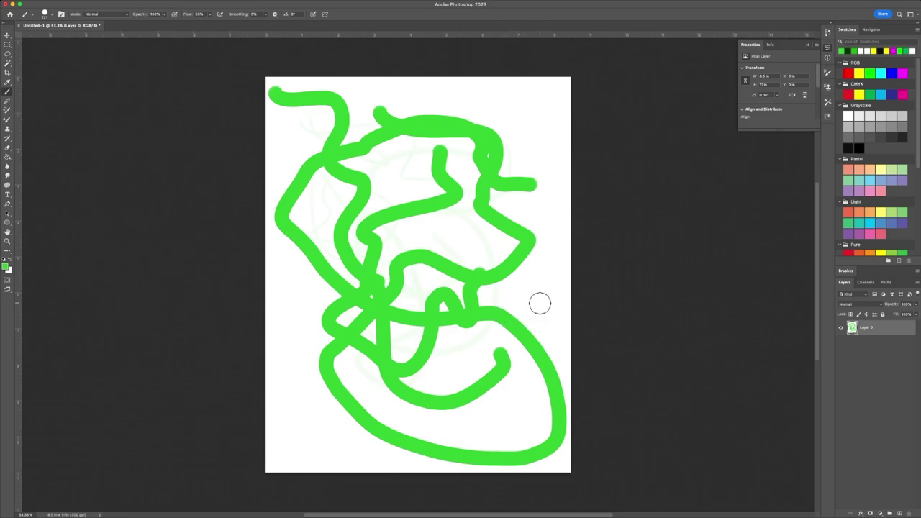
{"action": "key", "text": "super+a"}
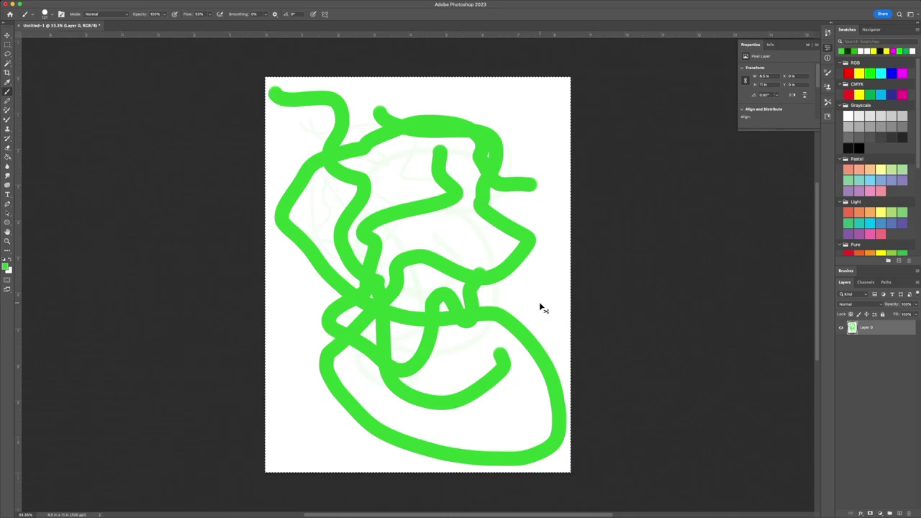
- Add a new blank layer, delete Layer 0 and remove the canvas selection
{"action": "left_click", "coordinate": [900, 513]}
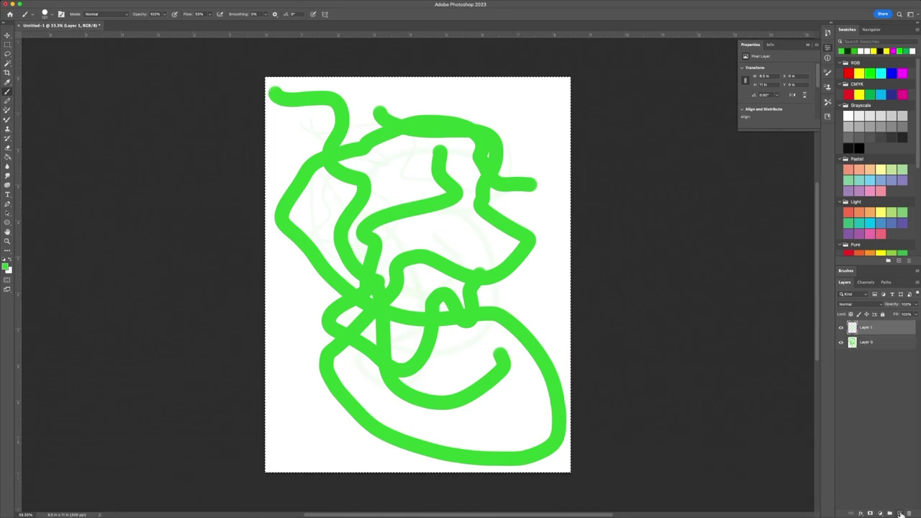
{"action": "left_click", "coordinate": [867, 341]}
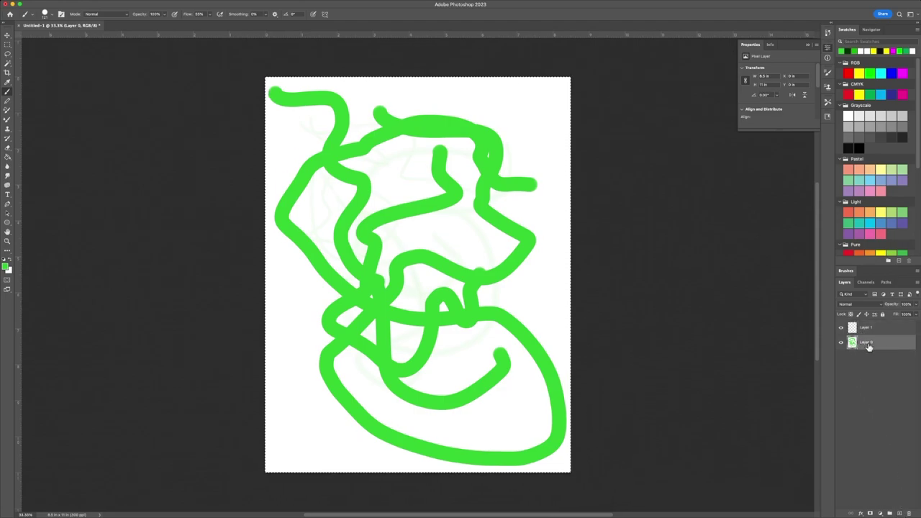
{"action": "left_click", "coordinate": [909, 510]}
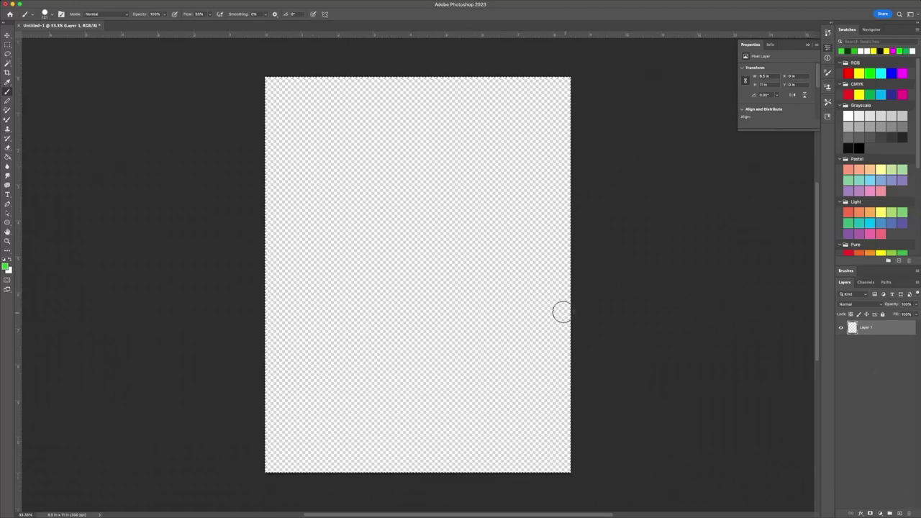
{"action": "key", "text": "super+d"}
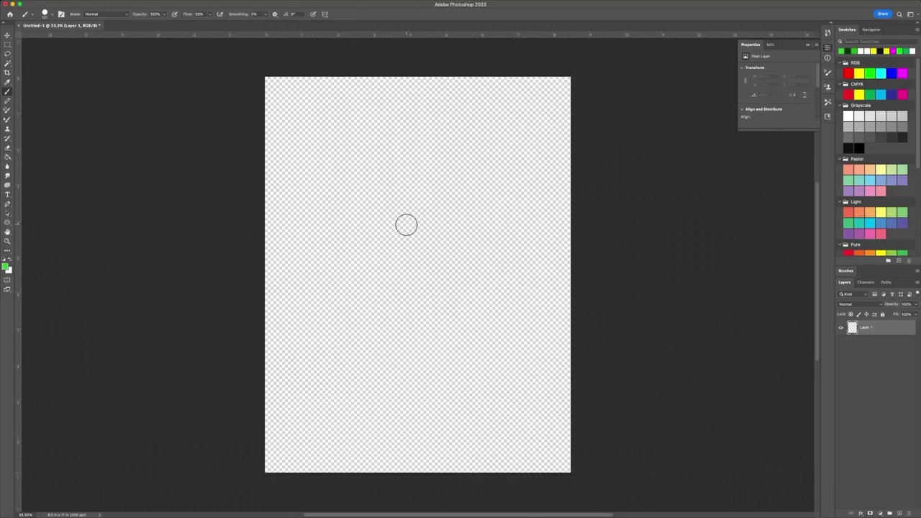
- Undo the layer deletion and the added layer, and clear Layer 0's painted contents to transparency
{"action": "key", "text": "super+z"}
{"action": "key", "text": "super+z"}
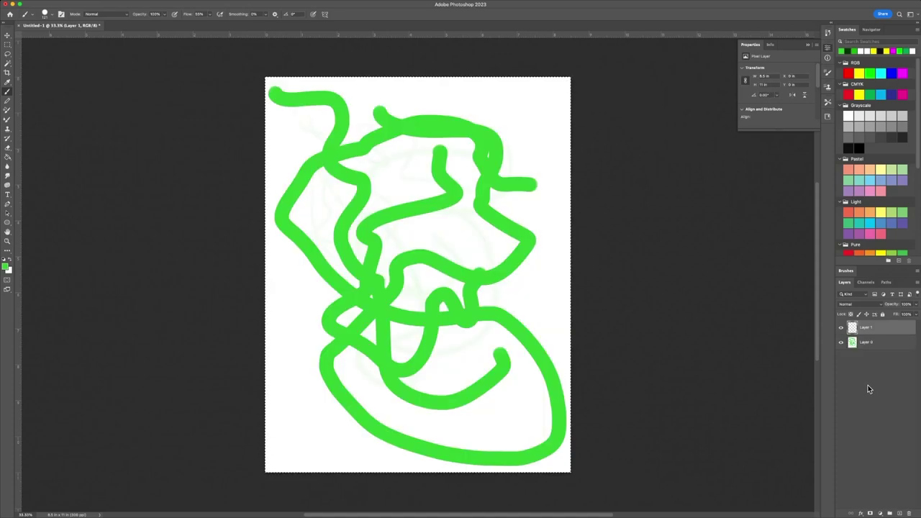
{"action": "key", "text": "super+z"}
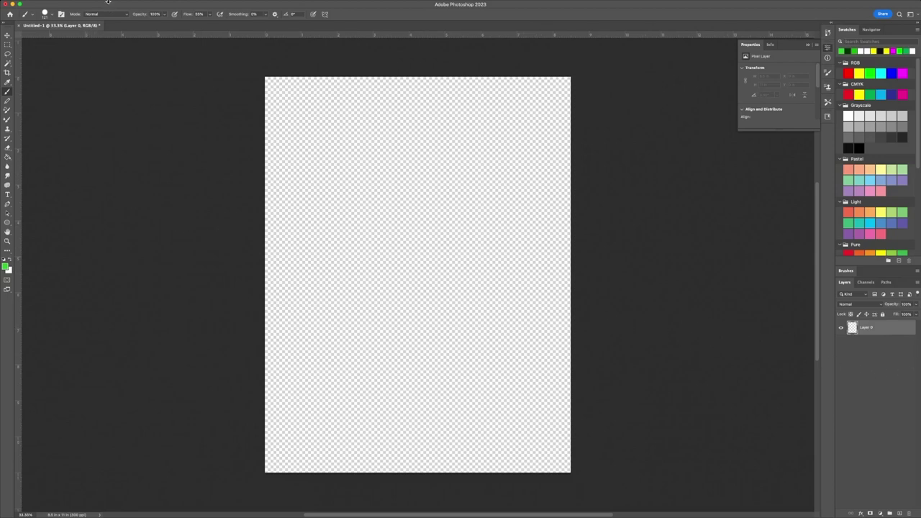
{"action": "mouse_move", "coordinate": [110, 4]}
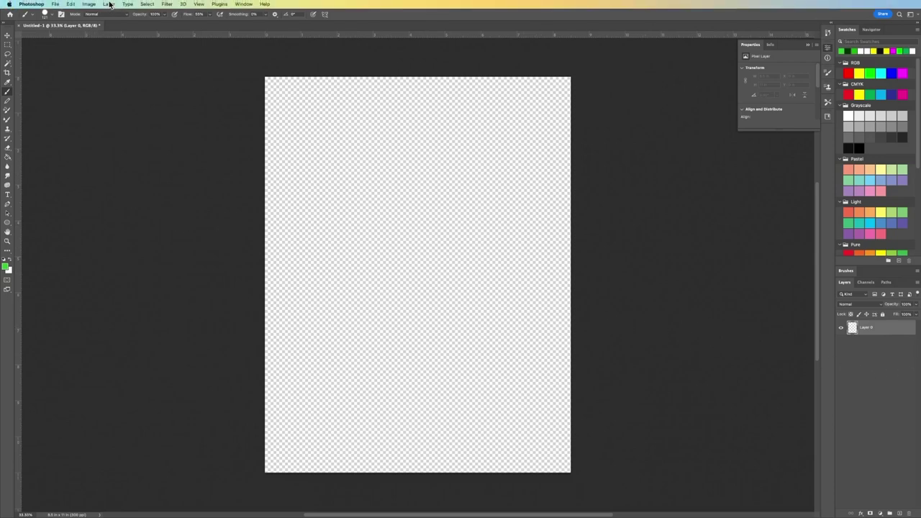
{"action": "left_click", "coordinate": [54, 4]}
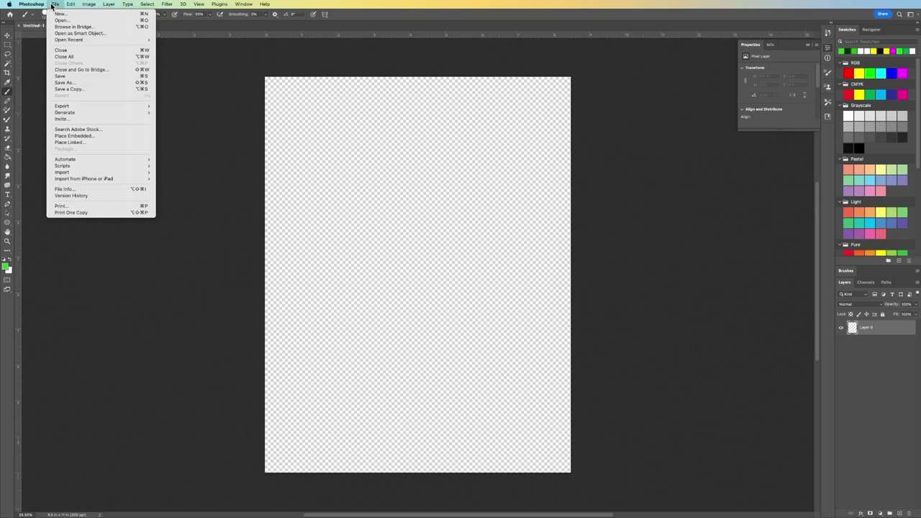
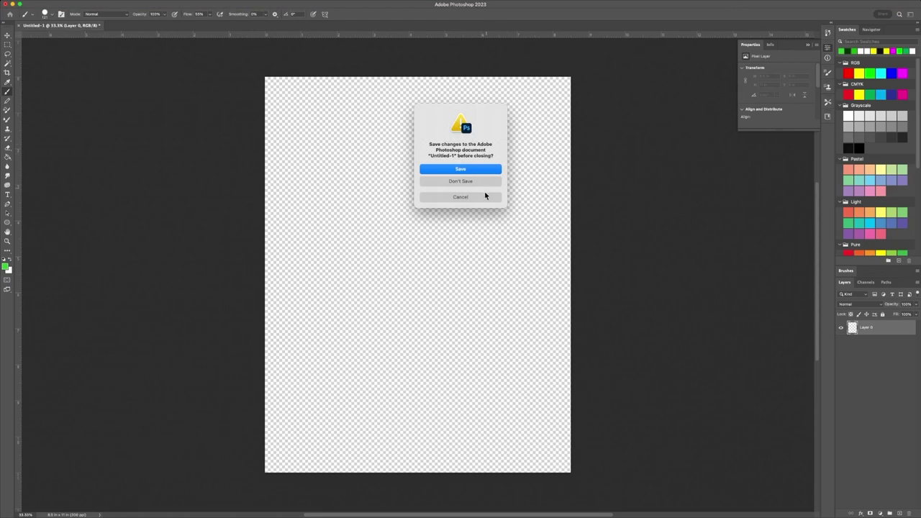
{"action": "left_click", "coordinate": [485, 196]}
- Try to open the image IMG_0431.jpeg from the Downloads folder
{"action": "left_click", "coordinate": [56, 4]}
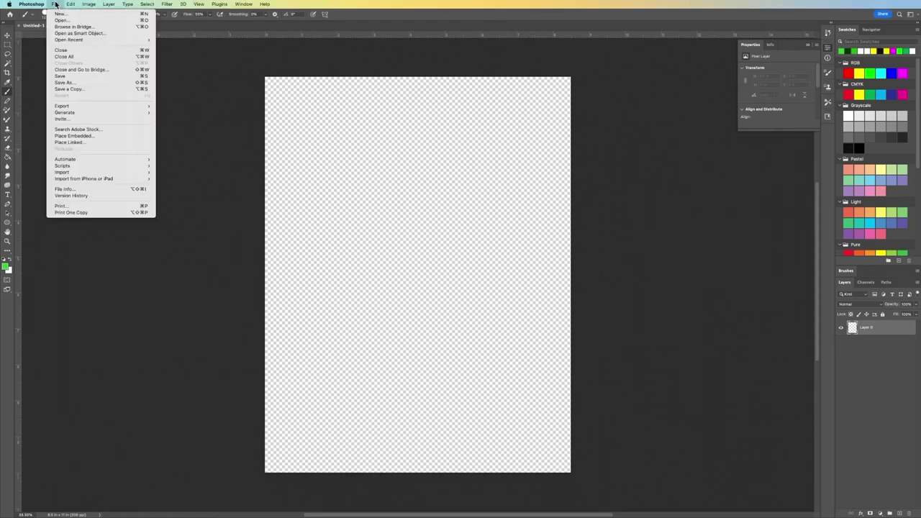
{"action": "left_click", "coordinate": [56, 20]}
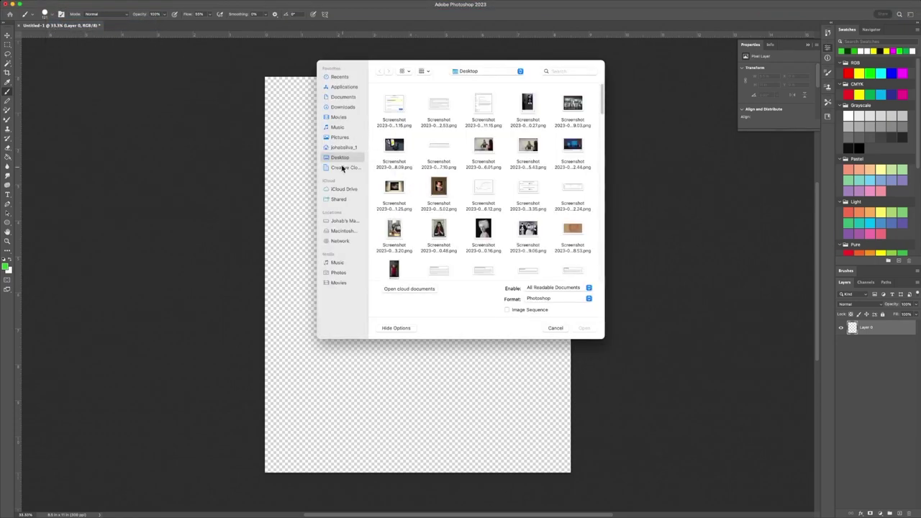
{"action": "left_click", "coordinate": [338, 108]}
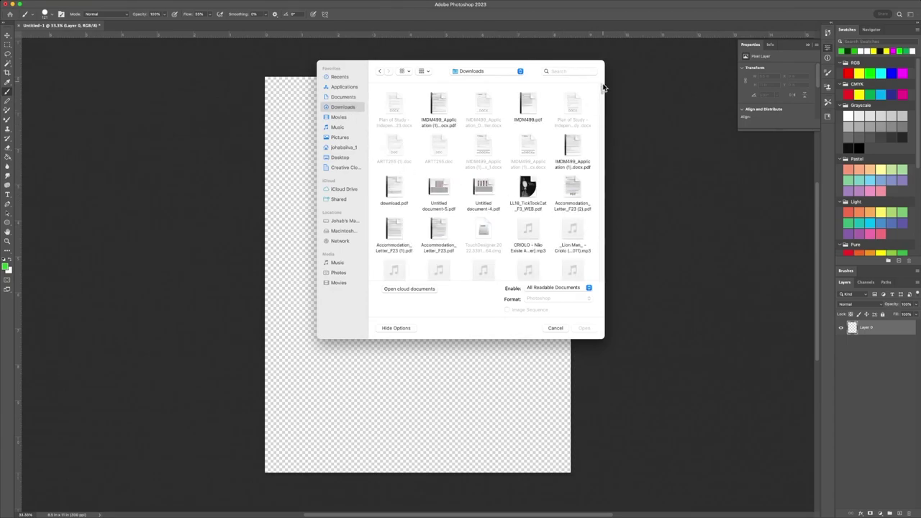
{"action": "left_click_drag", "start_coordinate": [603, 86], "coordinate": [593, 106]}
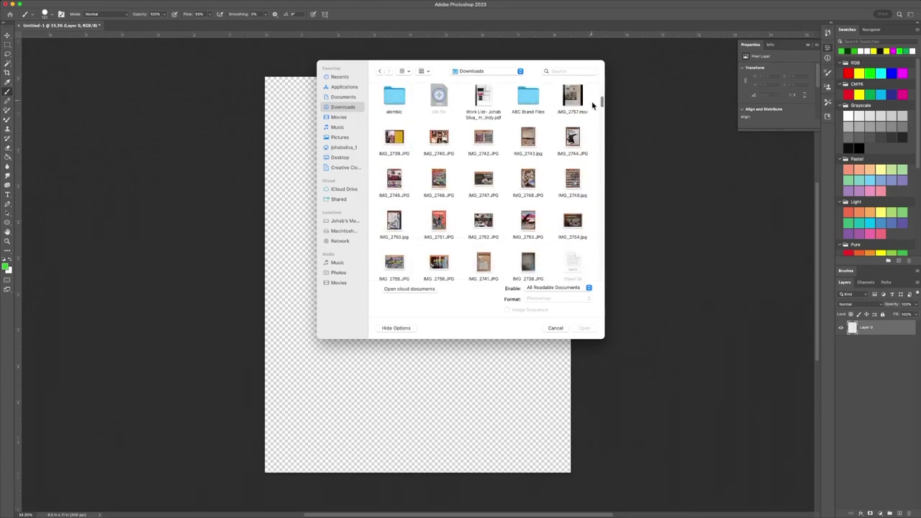
{"action": "scroll", "coordinate": [592, 104], "scroll_direction": "down", "scroll_amount": 3}
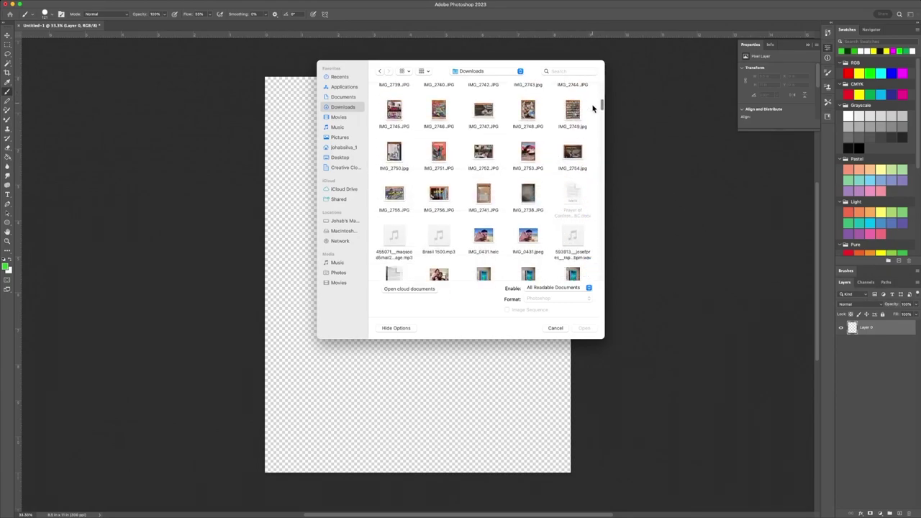
{"action": "left_click", "coordinate": [541, 250]}
{"action": "left_click", "coordinate": [591, 329]}
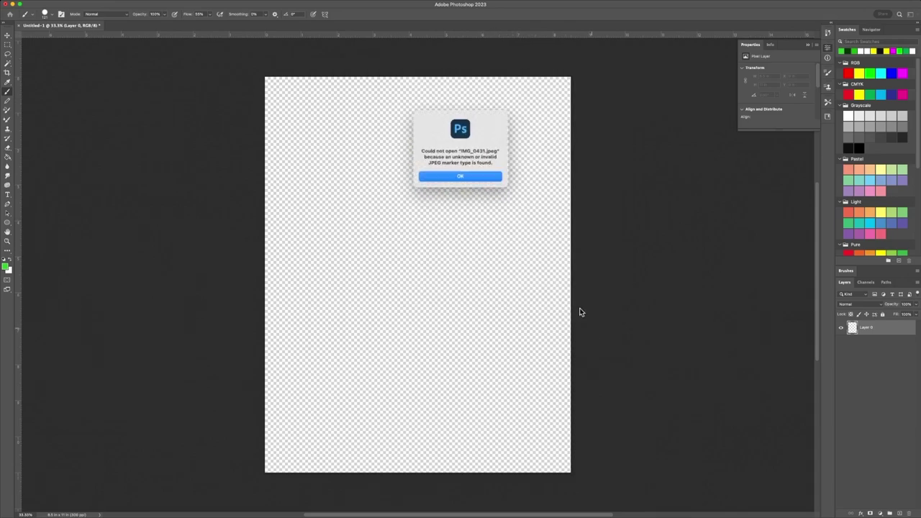
{"action": "left_click", "coordinate": [458, 177]}
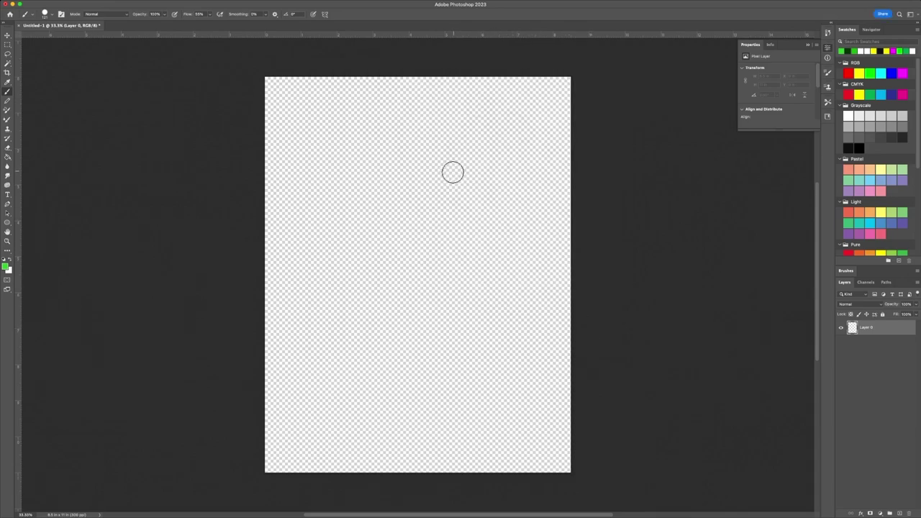
- Open the portrait image Screenshot 2023-09-05 at 09.05.04.png from the Desktop folder
{"action": "left_click", "coordinate": [173, 508]}
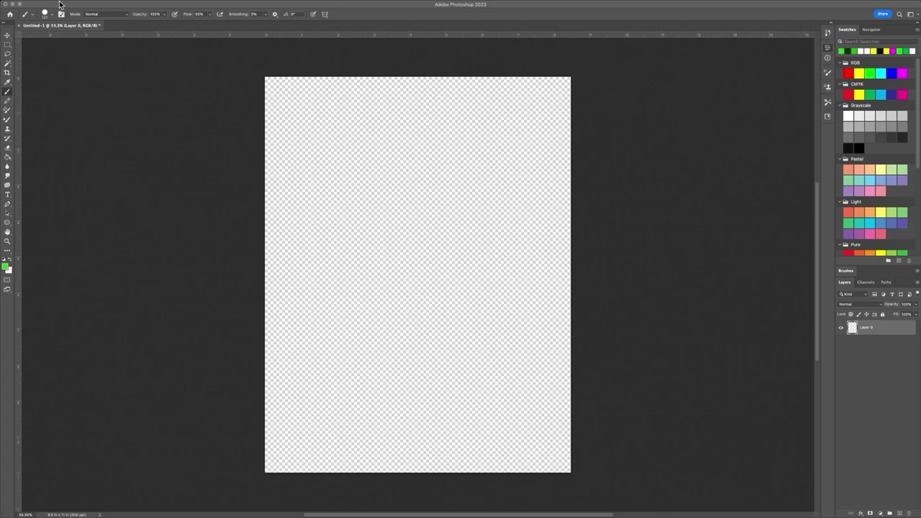
{"action": "mouse_move", "coordinate": [57, 4]}
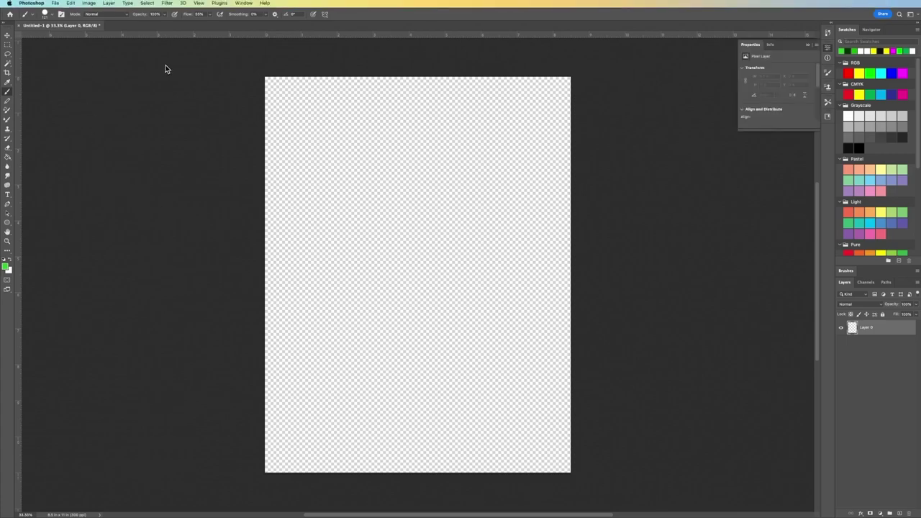
{"action": "left_click", "coordinate": [56, 5]}
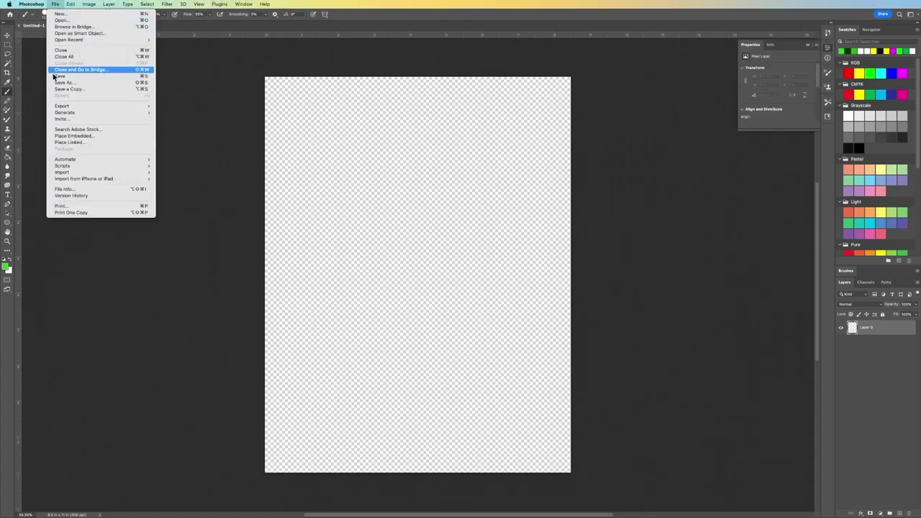
{"action": "left_click", "coordinate": [62, 20]}
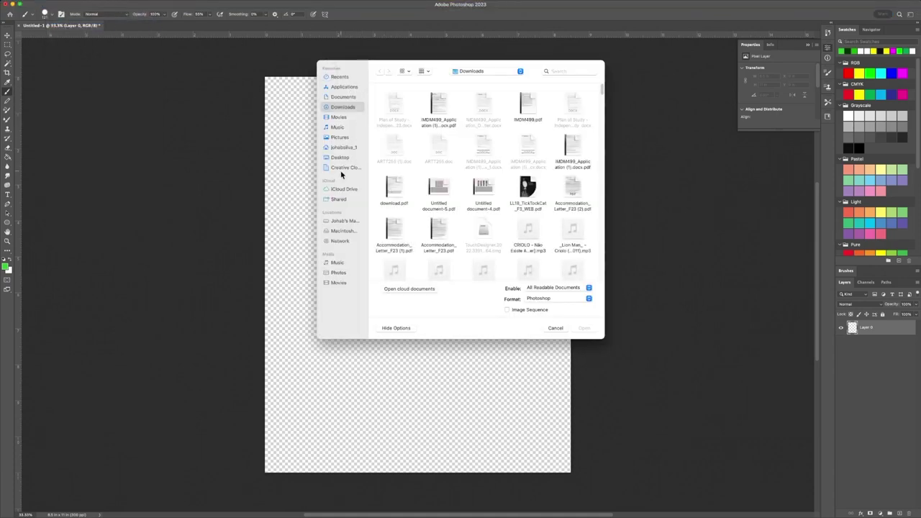
{"action": "left_click", "coordinate": [341, 157]}
{"action": "double_click", "coordinate": [400, 102]}
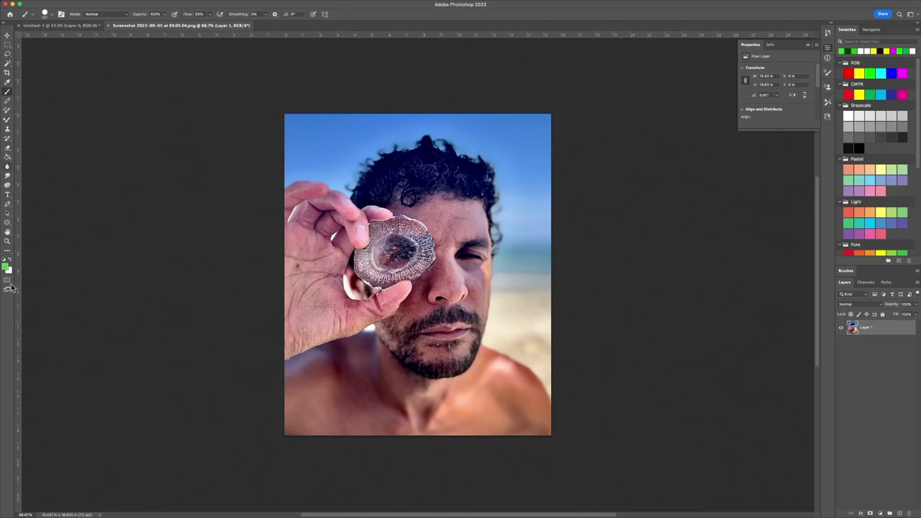
{"action": "mouse_move", "coordinate": [482, 4]}
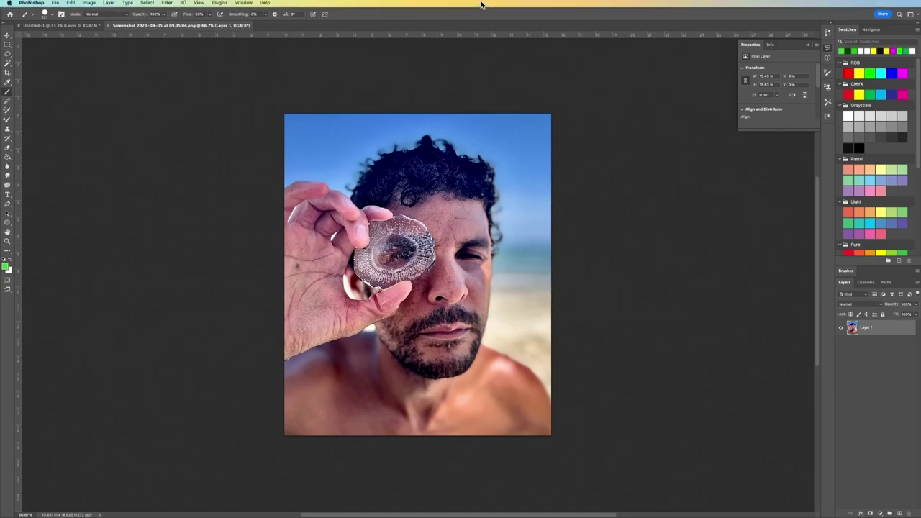
{"action": "left_click", "coordinate": [168, 5]}
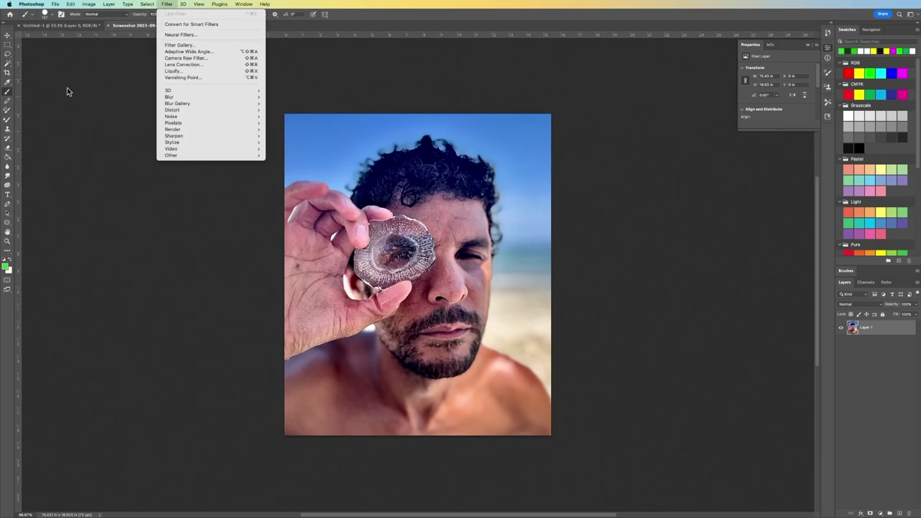
{"action": "left_click", "coordinate": [38, 85]}
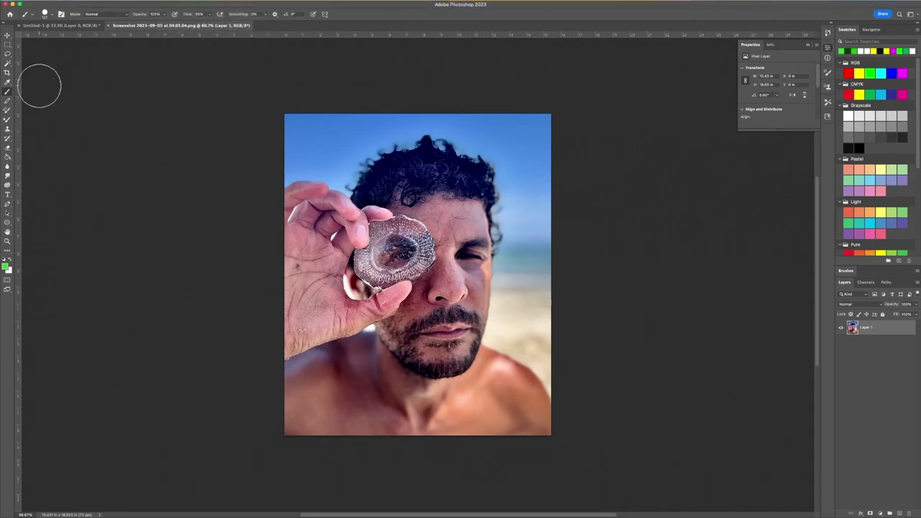
- Fully lock the portrait's Layer 1 and unlock it again
{"action": "left_click", "coordinate": [883, 314]}
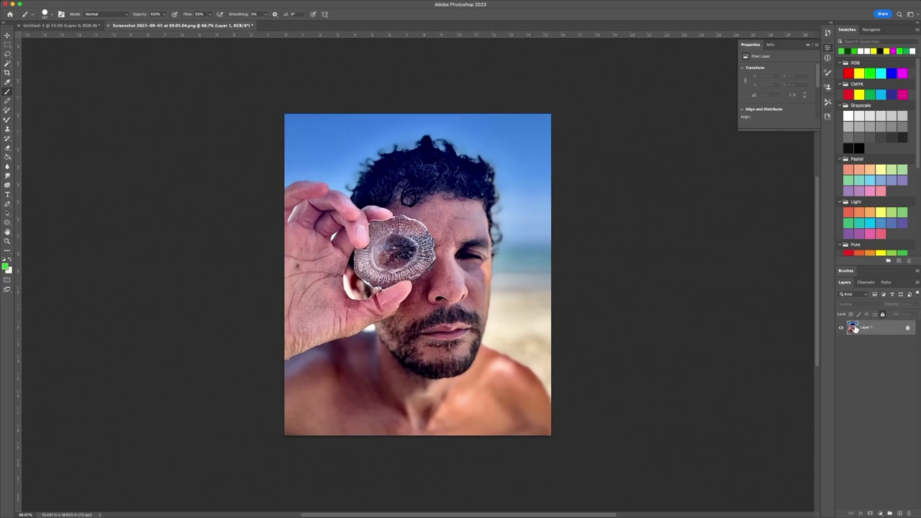
{"action": "left_click", "coordinate": [908, 328]}
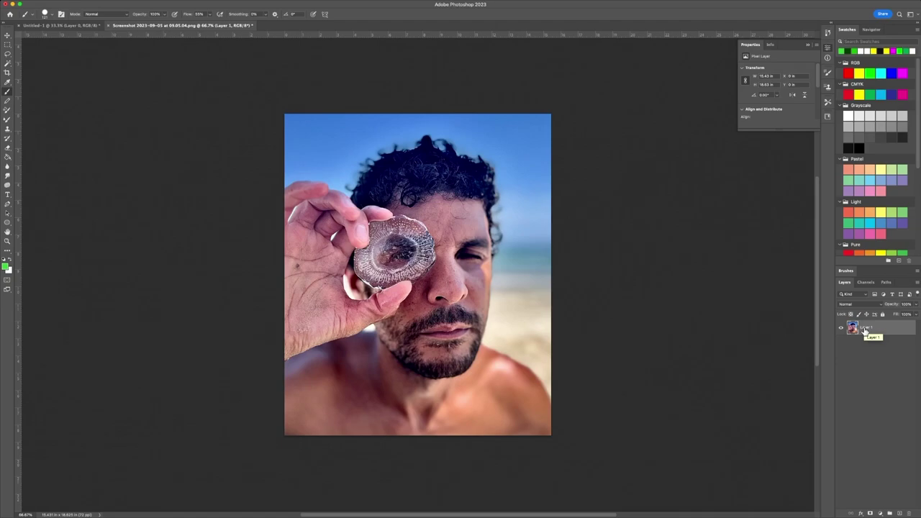
- Duplicate the portrait's Layer 1 within the same document as Layer 1 copy
{"action": "key", "text": "super+j"}
{"action": "key", "text": "Delete"}
{"action": "right_click", "coordinate": [875, 327]}
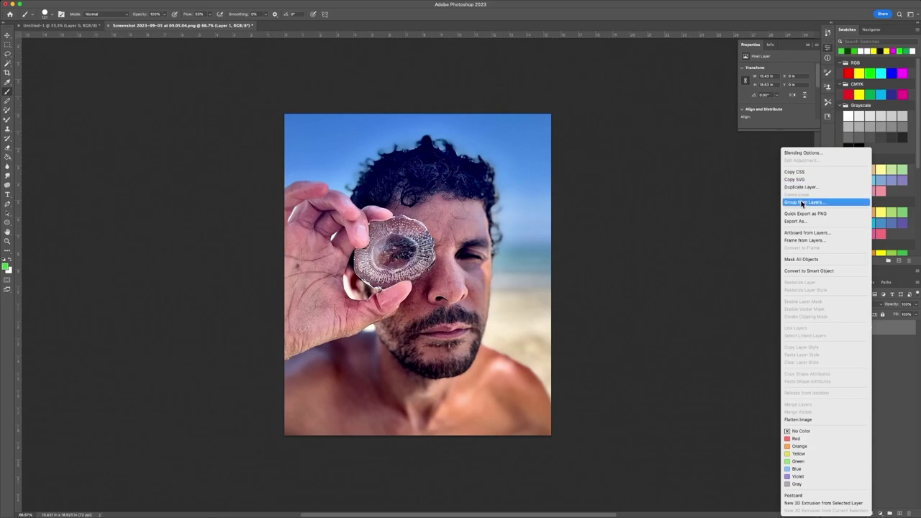
{"action": "left_click", "coordinate": [796, 187]}
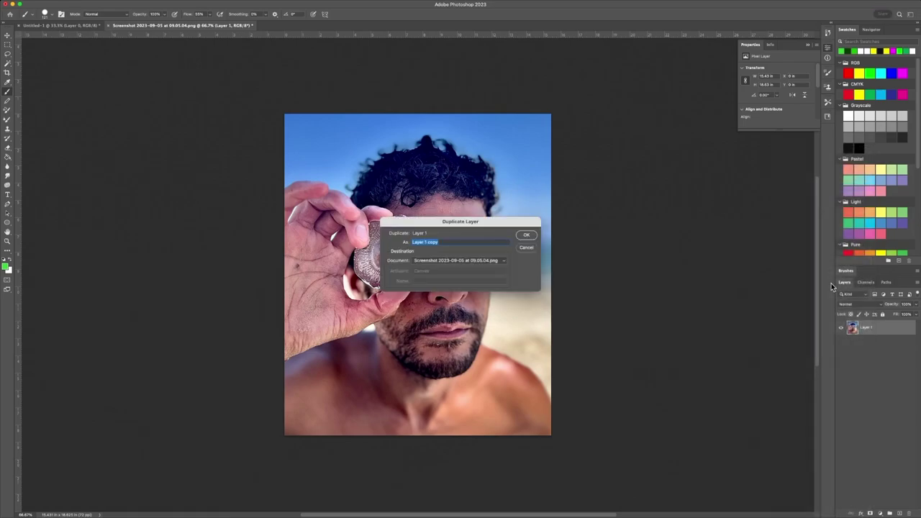
{"action": "left_click", "coordinate": [526, 234]}
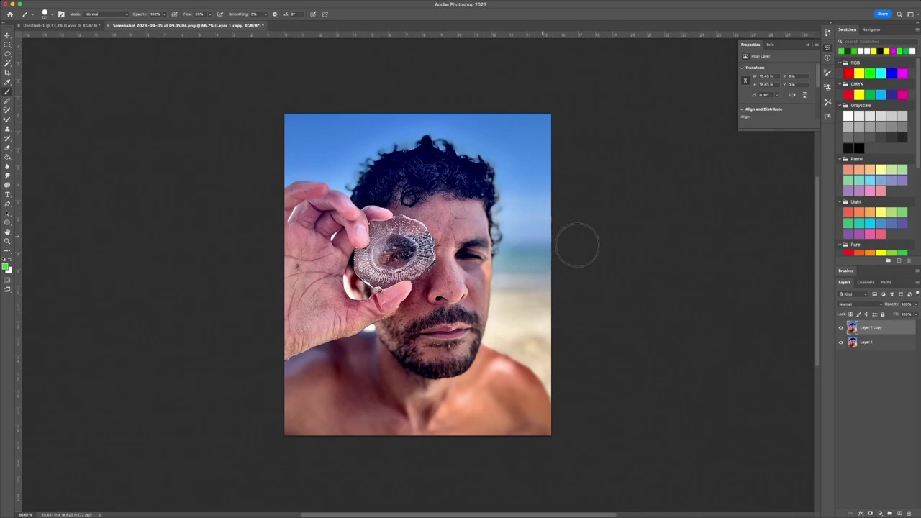
- Toggle the visibility of Layer 1 copy off and on to compare it with Layer 1, and delete the copy
{"action": "left_click", "coordinate": [841, 328]}
{"action": "left_click", "coordinate": [842, 329]}
{"action": "left_click", "coordinate": [841, 329]}
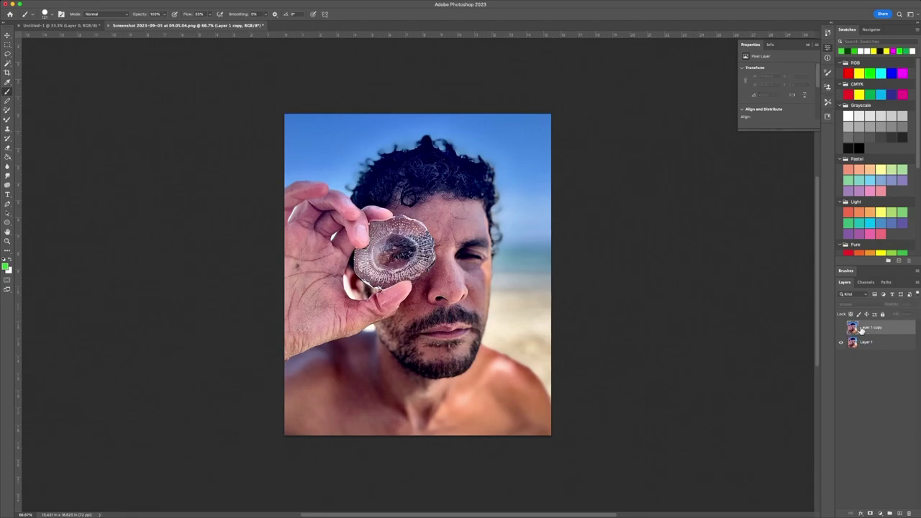
{"action": "left_click", "coordinate": [841, 329]}
{"action": "key", "text": "BackSpace"}
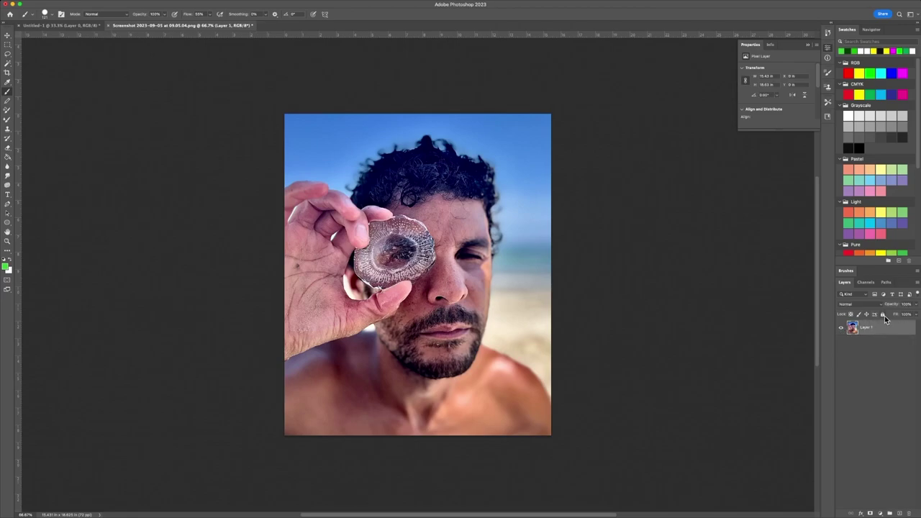
- Fully lock the portrait's Layer 1, add a new blank layer, and reorder it below Layer 1 and back above it
{"action": "left_click", "coordinate": [883, 315]}
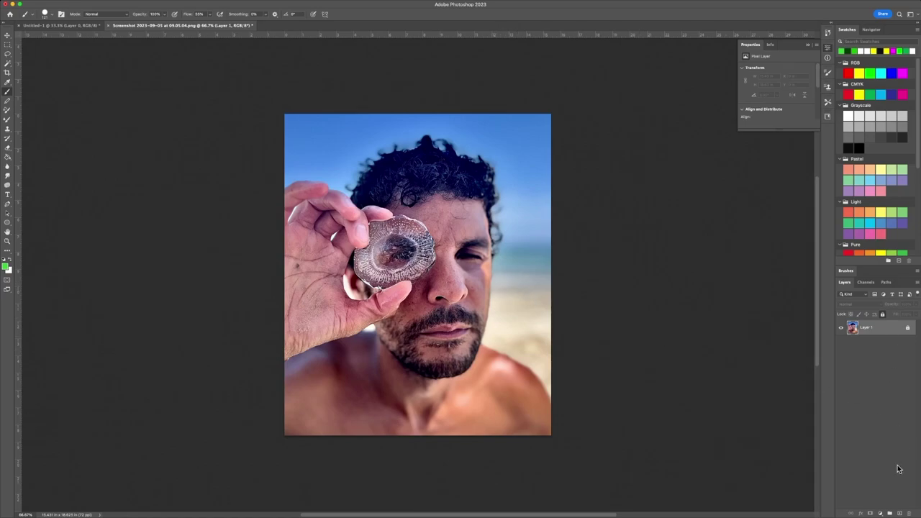
{"action": "left_click", "coordinate": [899, 512]}
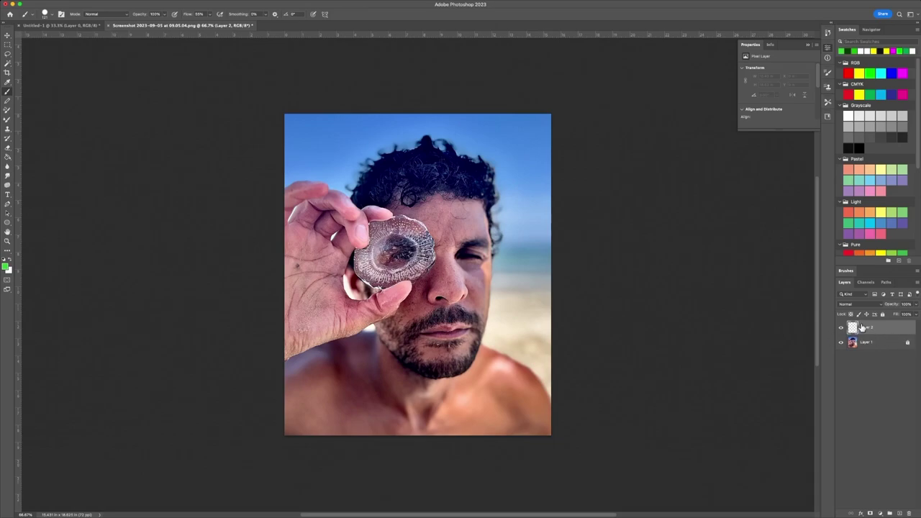
{"action": "left_click_drag", "start_coordinate": [862, 328], "coordinate": [867, 347]}
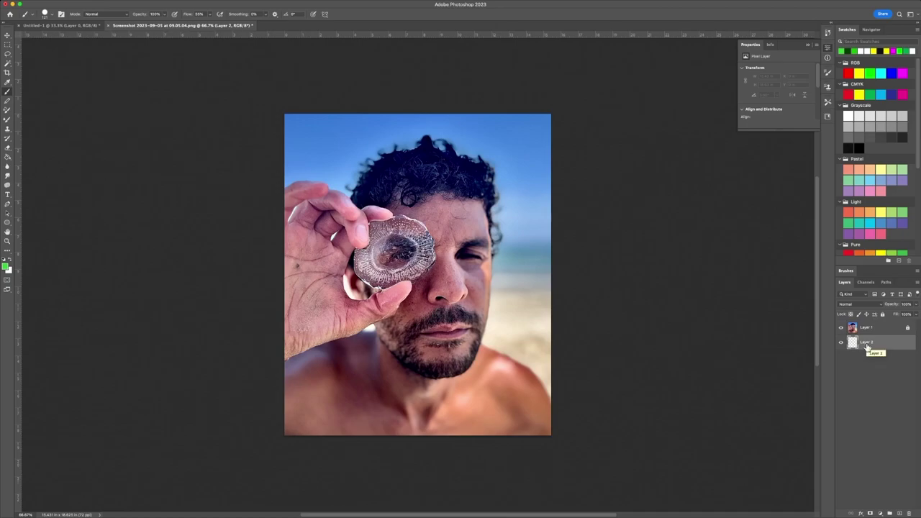
{"action": "left_click_drag", "start_coordinate": [866, 347], "coordinate": [864, 328]}
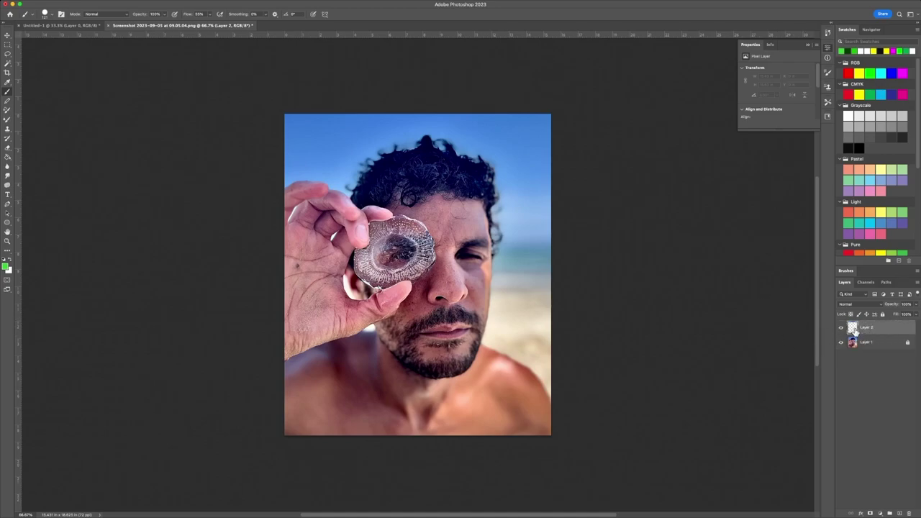
- Fill Layer 2 with the green foreground colour using the Paint Bucket, and reorder it below the portrait and back on top
{"action": "left_click", "coordinate": [8, 158]}
{"action": "left_click", "coordinate": [345, 222]}
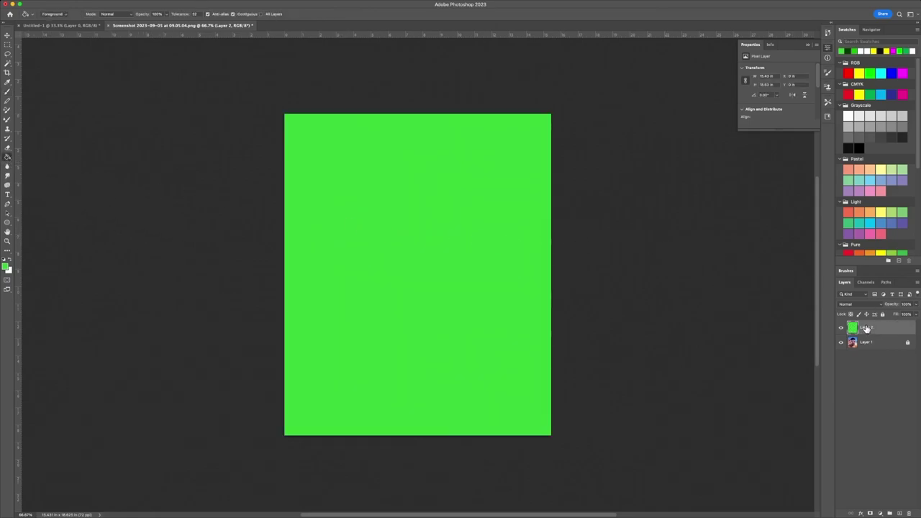
{"action": "left_click_drag", "start_coordinate": [870, 334], "coordinate": [871, 349]}
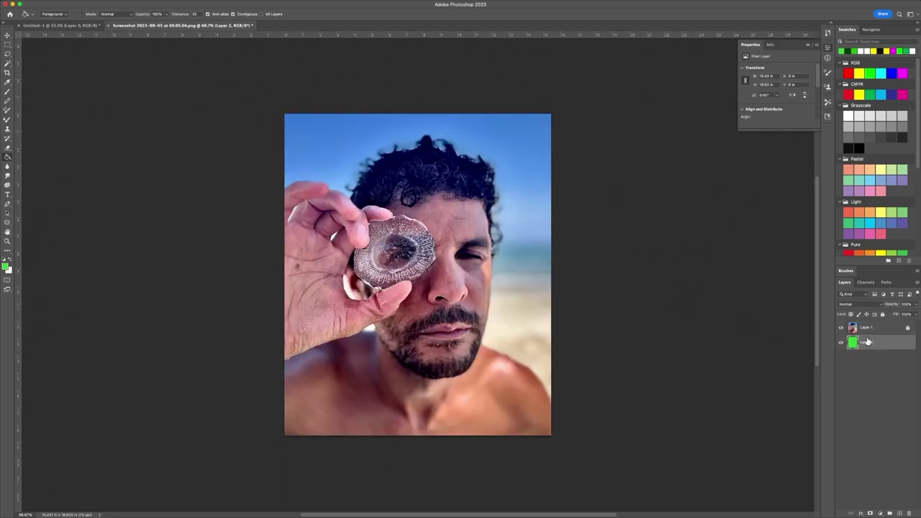
{"action": "left_click_drag", "start_coordinate": [873, 344], "coordinate": [871, 327]}
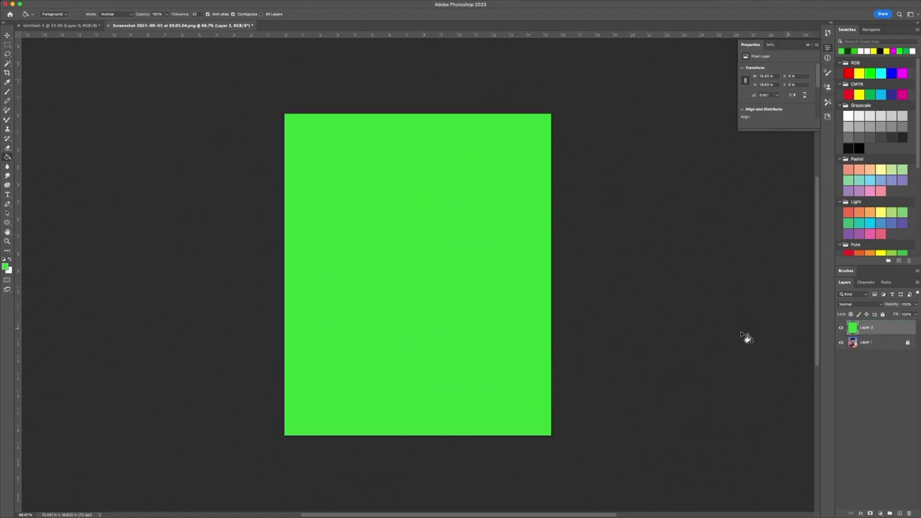
- Clear the green fill from the whole of Layer 2 and remove the selection
{"action": "key", "text": "Delete"}
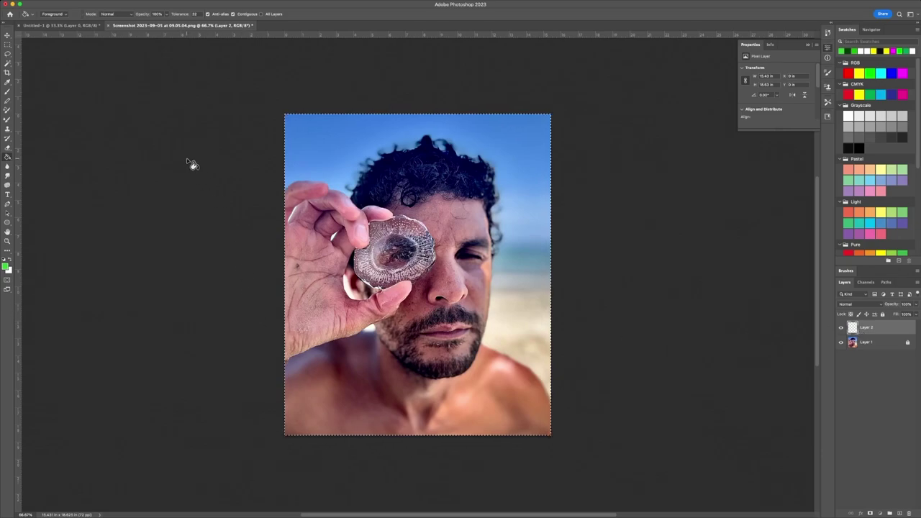
{"action": "left_click", "coordinate": [7, 34]}
{"action": "left_click", "coordinate": [132, 140]}
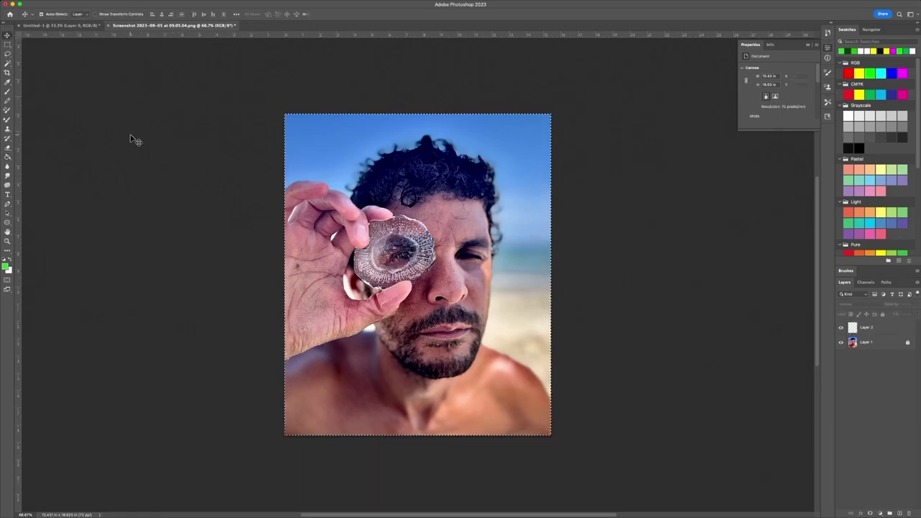
{"action": "key", "text": "super+d"}
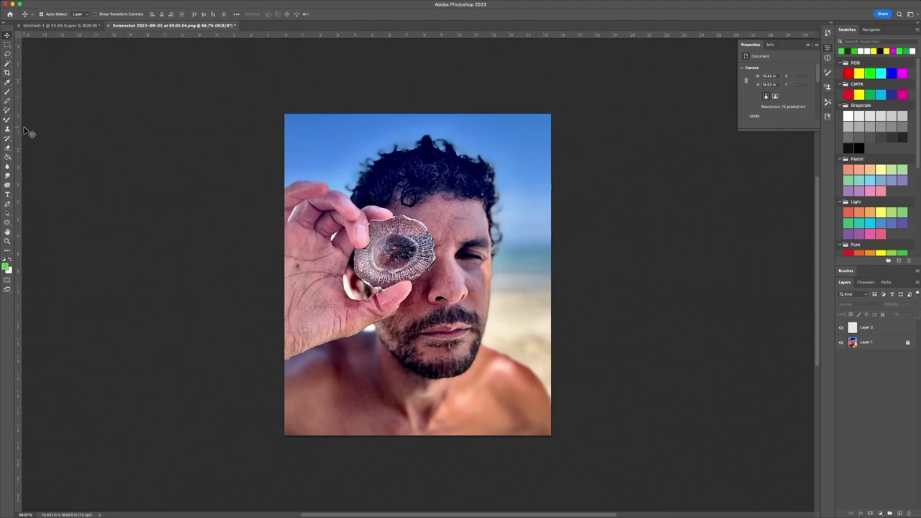
- Select a rectangle about 6.9 by 4.5 in across the eyes and fill it with green on Layer 2
{"action": "left_click_drag", "start_coordinate": [7, 44], "coordinate": [36, 45]}
{"action": "left_click_drag", "start_coordinate": [368, 214], "coordinate": [489, 292]}
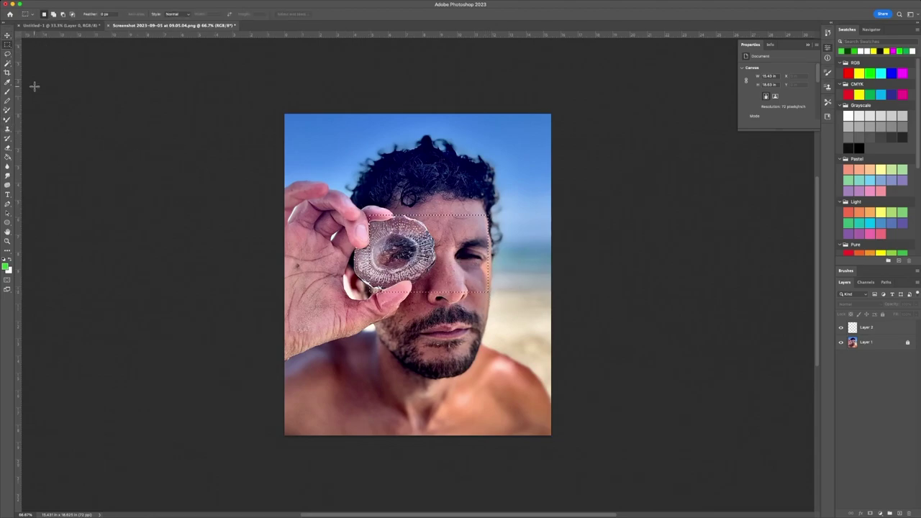
{"action": "left_click", "coordinate": [7, 156]}
{"action": "left_click", "coordinate": [363, 231]}
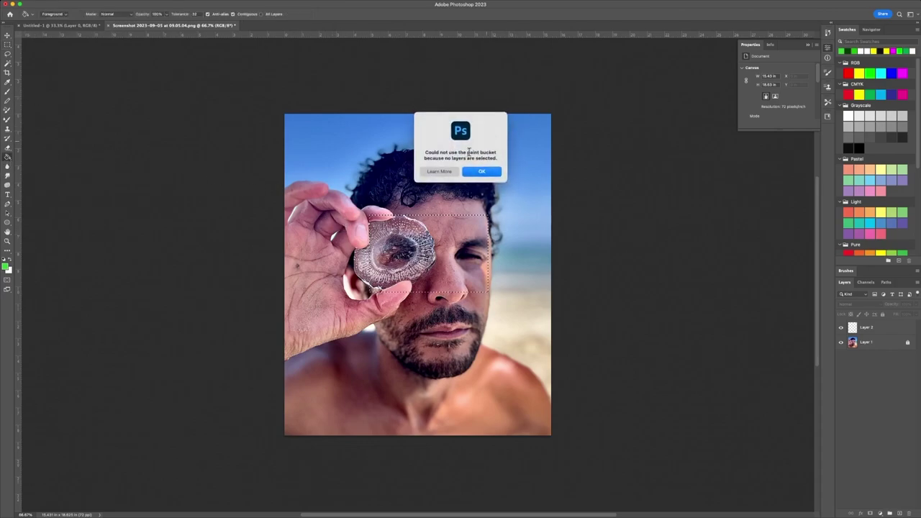
{"action": "left_click", "coordinate": [490, 173]}
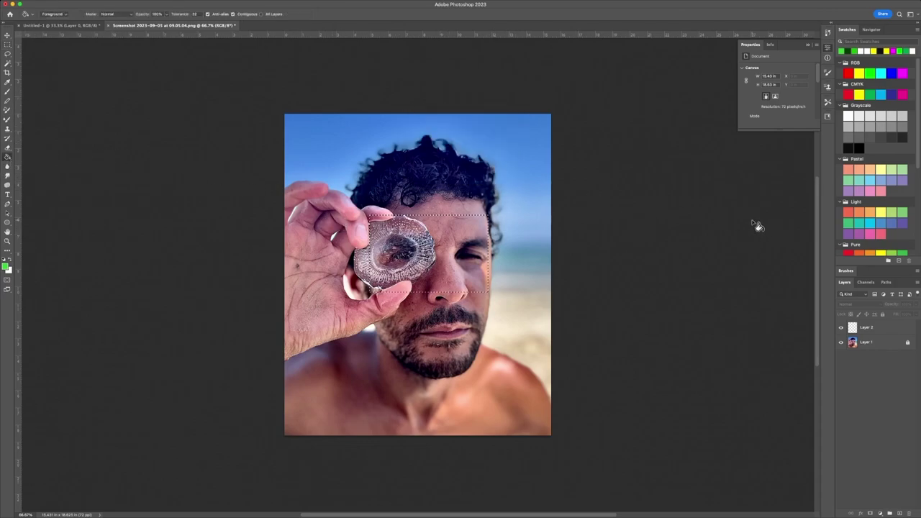
{"action": "left_click", "coordinate": [866, 331]}
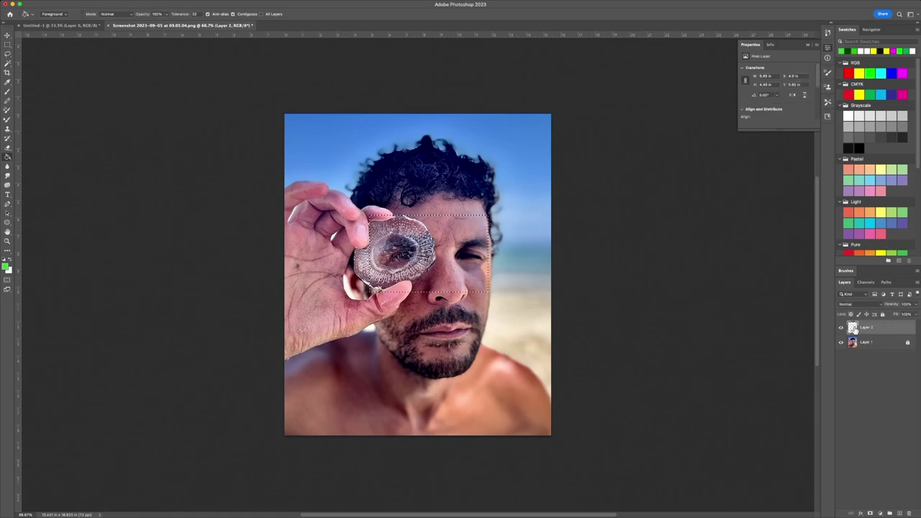
{"action": "left_click", "coordinate": [456, 251]}
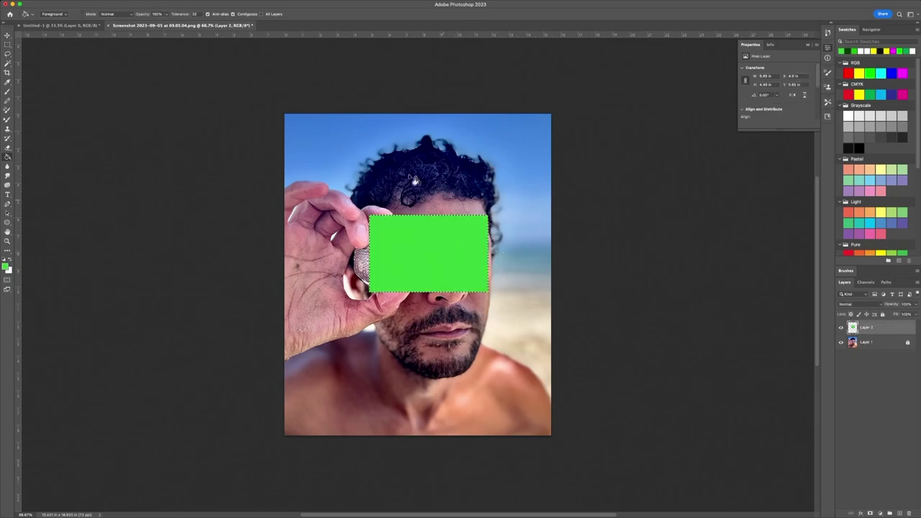
- Deselect the green rectangle and move it around over the portrait, leaving it across the forehead
{"action": "left_click", "coordinate": [8, 34]}
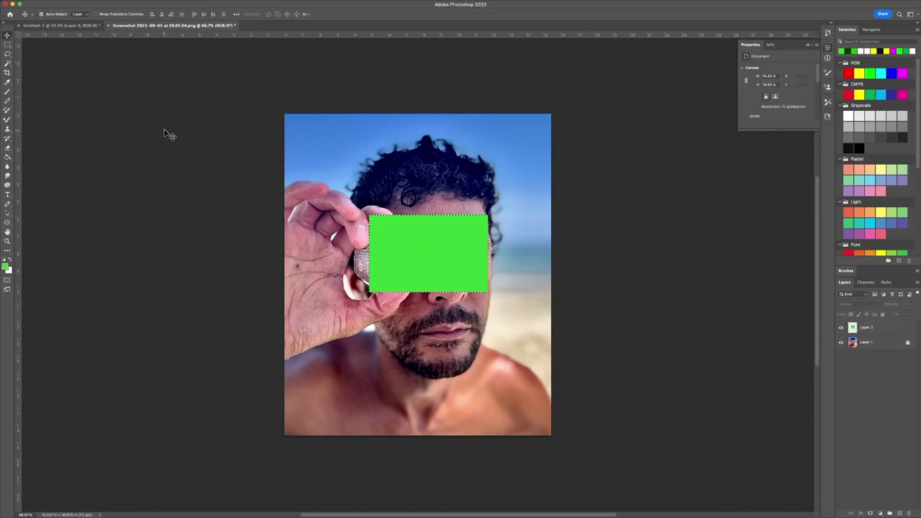
{"action": "left_click_drag", "start_coordinate": [431, 255], "coordinate": [434, 265]}
{"action": "key", "text": "ctrl+d"}
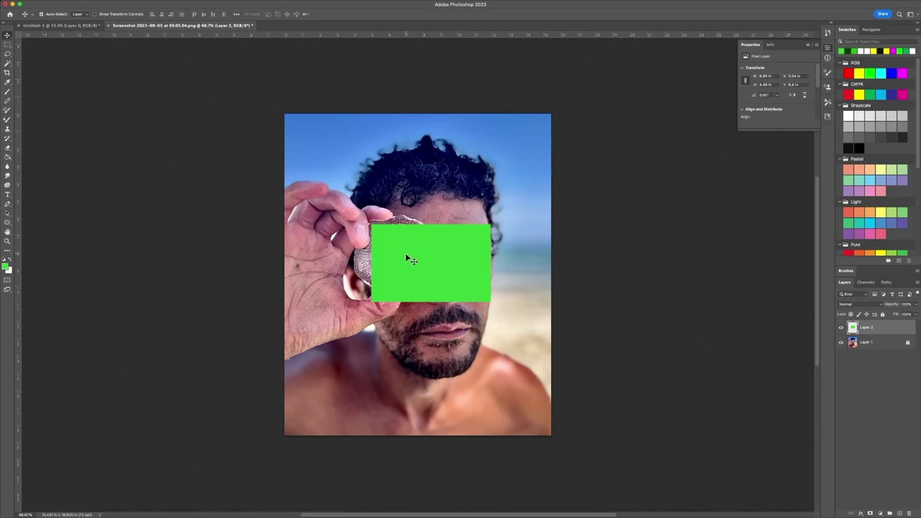
{"action": "left_click_drag", "start_coordinate": [406, 253], "coordinate": [397, 297]}
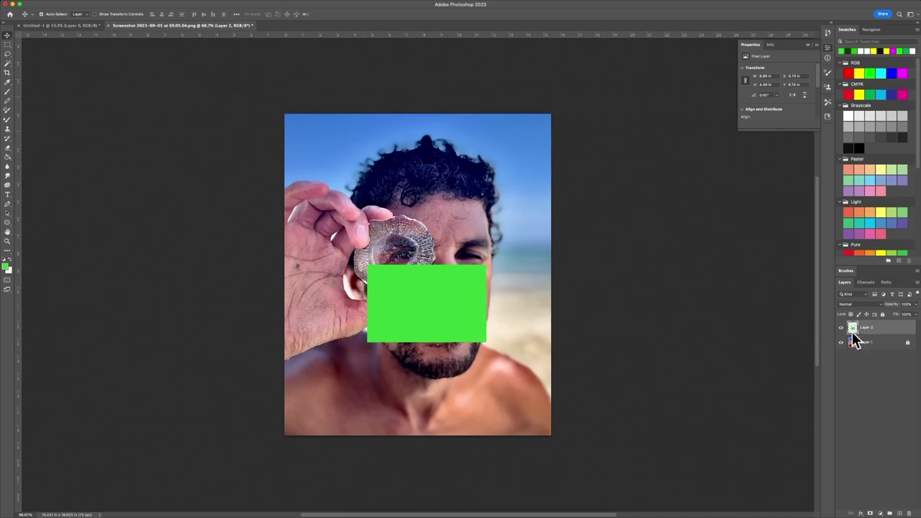
{"action": "left_click_drag", "start_coordinate": [455, 299], "coordinate": [389, 198]}
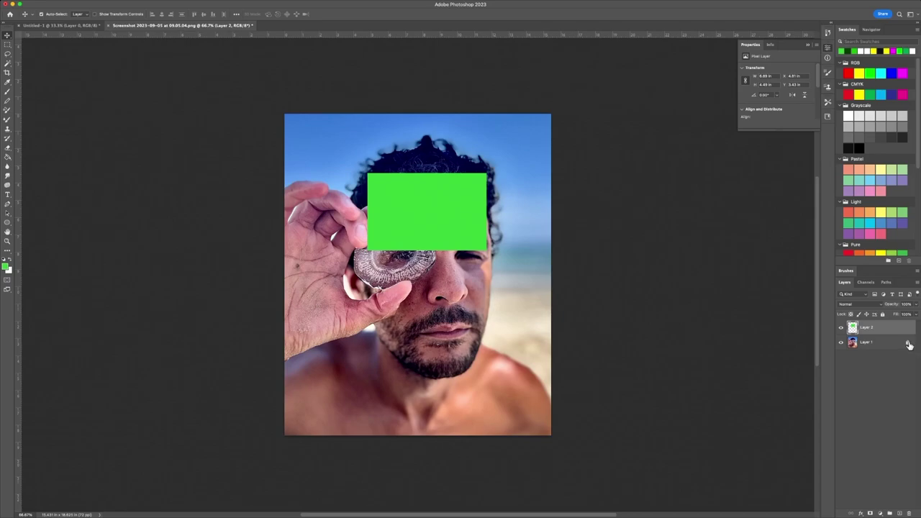
- Unlock the portrait's Layer 1 and move the green rectangle down over the mouth and chin
{"action": "left_click", "coordinate": [865, 344]}
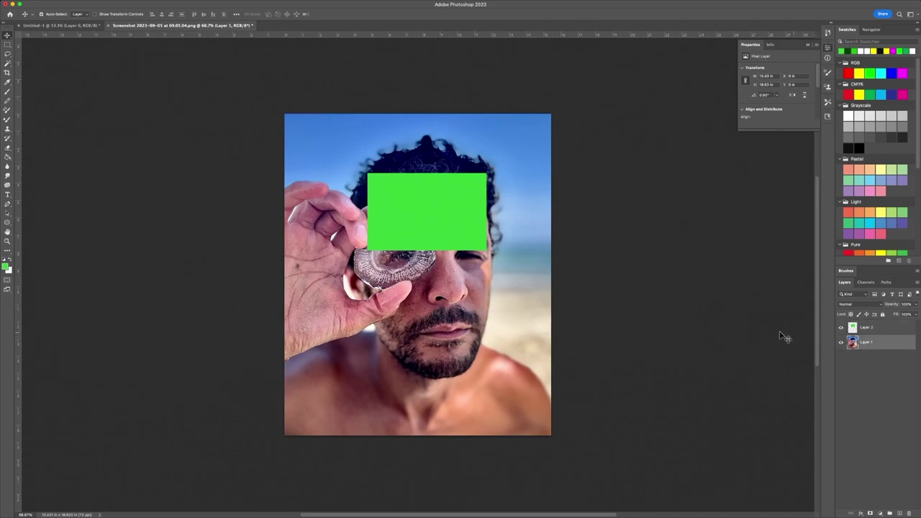
{"action": "left_click_drag", "start_coordinate": [513, 304], "coordinate": [488, 277]}
{"action": "left_click", "coordinate": [437, 215]}
{"action": "left_click_drag", "start_coordinate": [432, 211], "coordinate": [433, 341]}
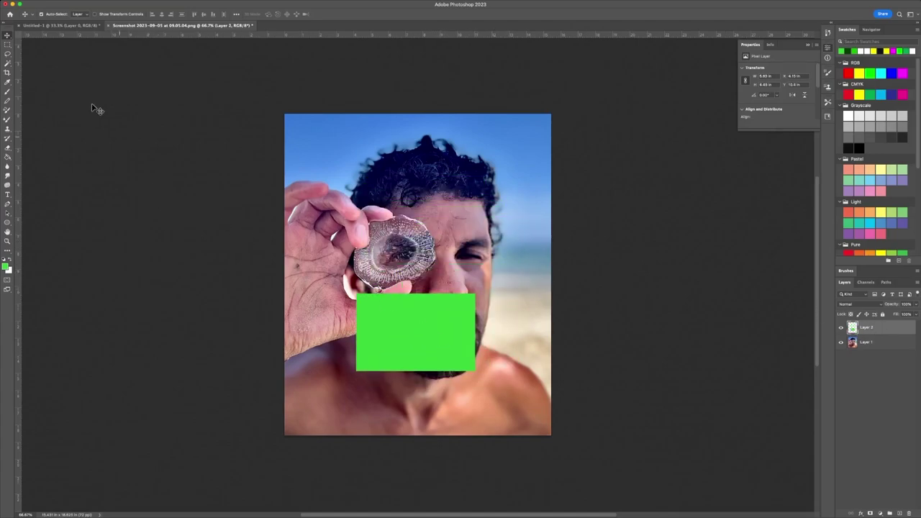
- Look at the Move and Marquee tool variants, switching to the Elliptical Marquee and back to the Rectangular Marquee
{"action": "right_click", "coordinate": [11, 42]}
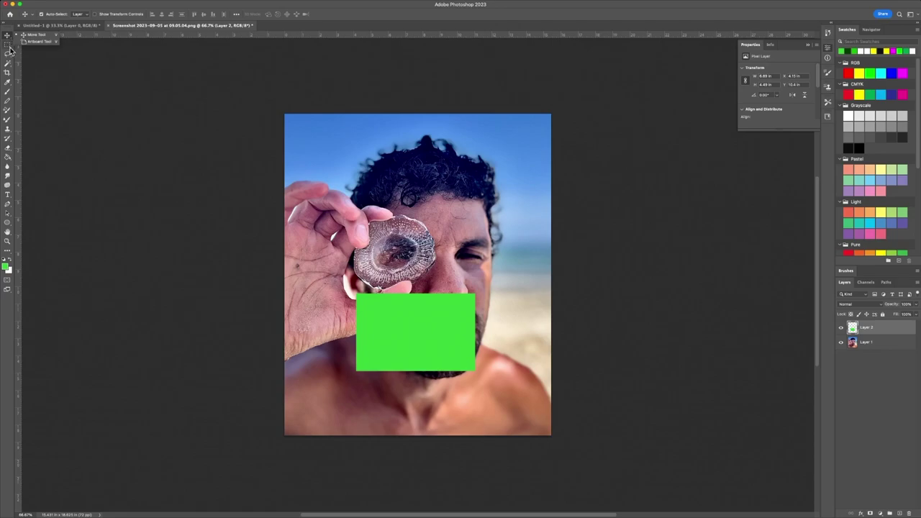
{"action": "left_click", "coordinate": [7, 45]}
{"action": "left_click", "coordinate": [10, 49]}
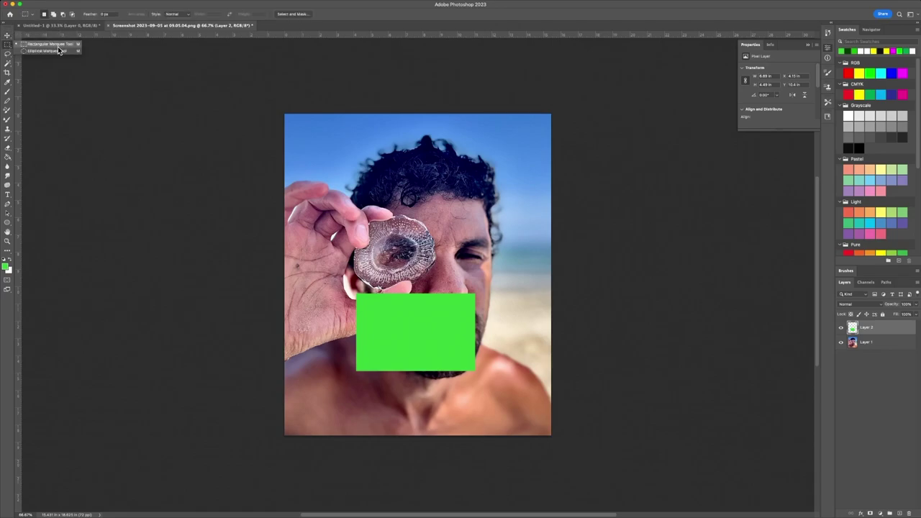
{"action": "left_click", "coordinate": [43, 51]}
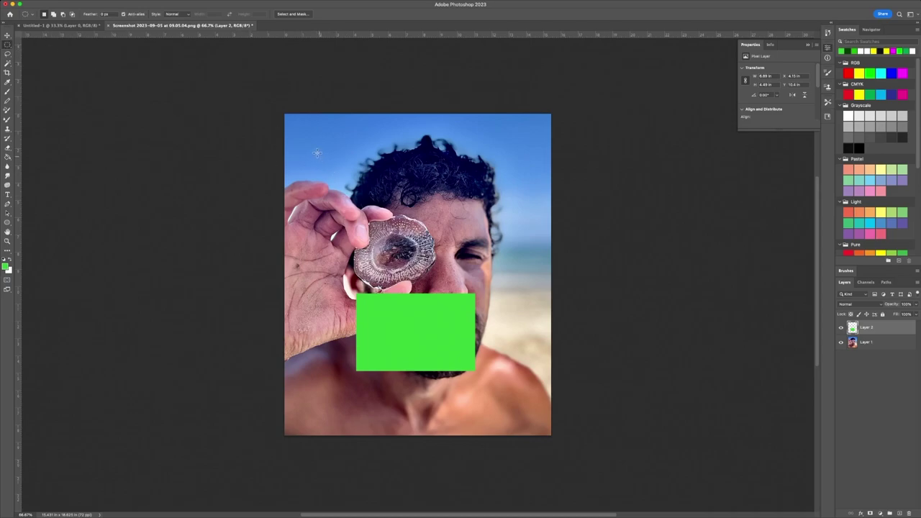
{"action": "right_click", "coordinate": [7, 45]}
{"action": "left_click", "coordinate": [43, 45]}
- Select a tall rectangle about 5.3 by 13.8 in over the raised hand and fill it with CMYK red on Layer 2
{"action": "left_click_drag", "start_coordinate": [313, 154], "coordinate": [404, 392]}
{"action": "left_click", "coordinate": [7, 157]}
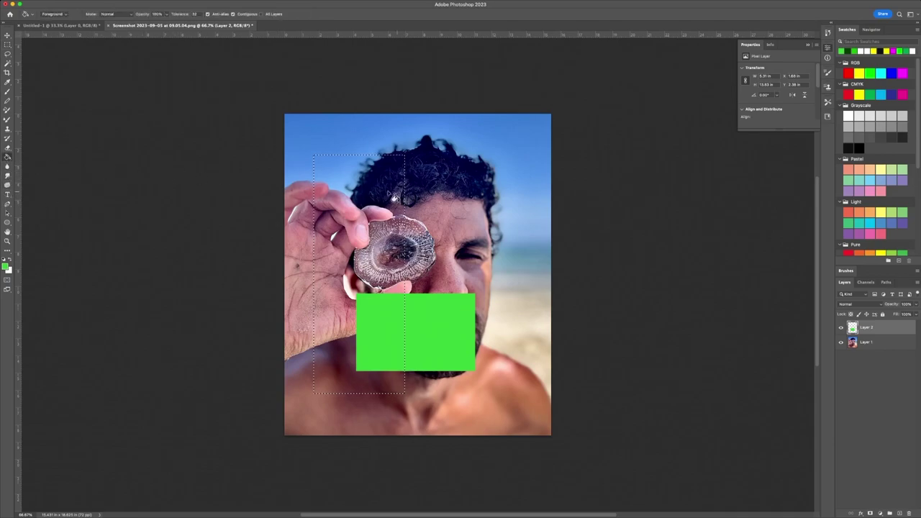
{"action": "left_click", "coordinate": [848, 95]}
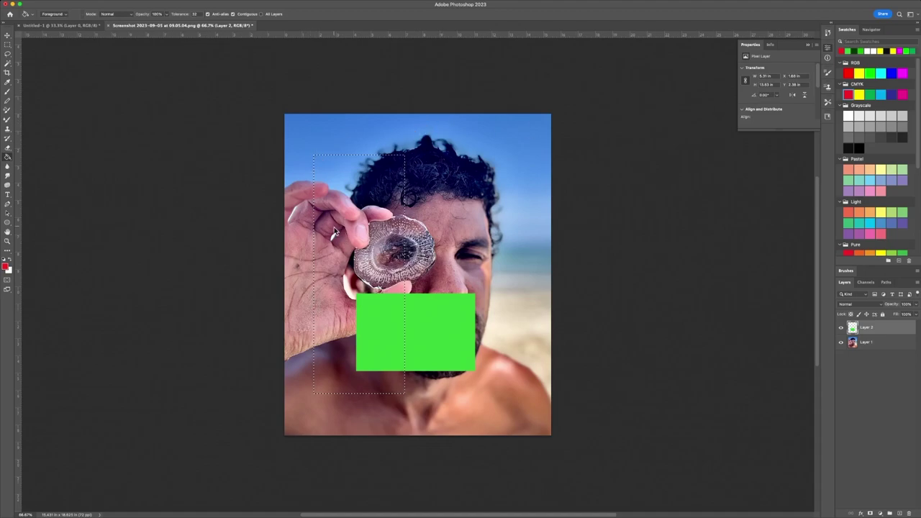
{"action": "left_click", "coordinate": [333, 230]}
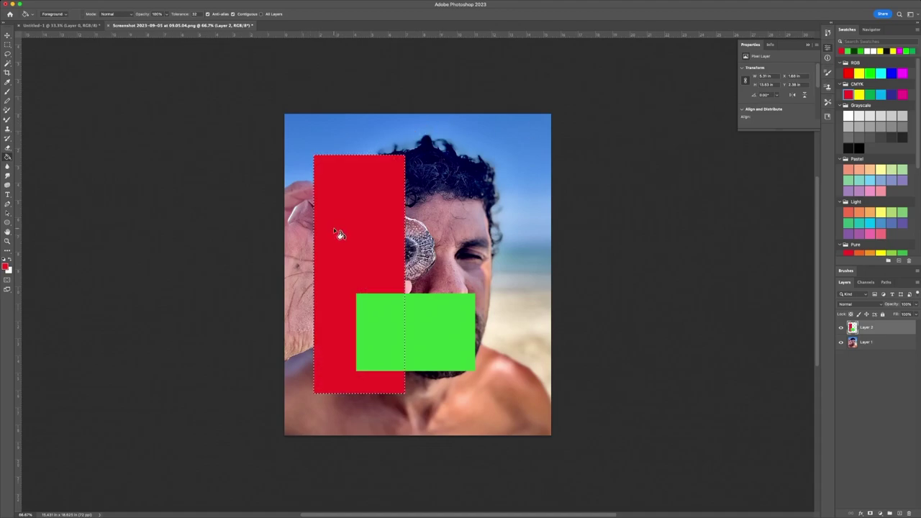
- Deselect and move Layer 2's red and green rectangles together slightly up and to the right
{"action": "left_click", "coordinate": [7, 37]}
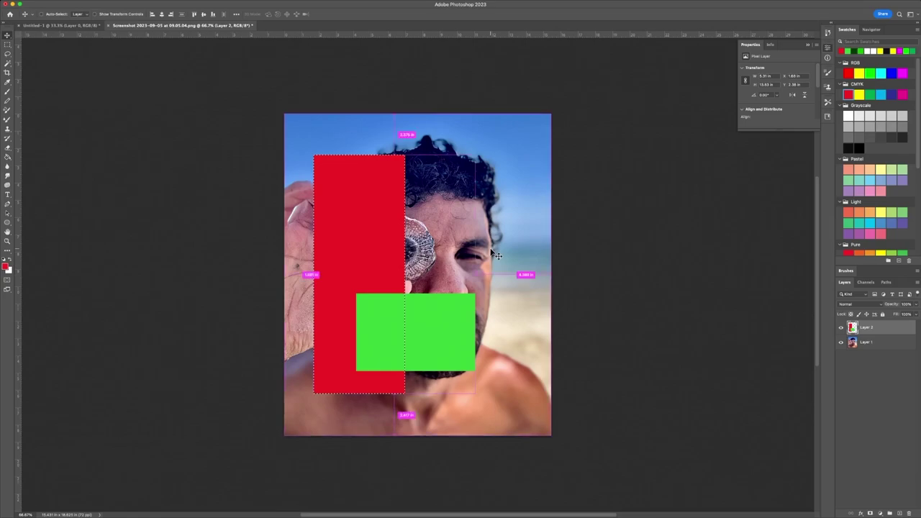
{"action": "key", "text": "super+d"}
{"action": "mouse_move", "coordinate": [374, 245]}
{"action": "left_mouse_down"}
{"action": "mouse_move", "coordinate": [416, 225]}
{"action": "mouse_move", "coordinate": [368, 245]}
{"action": "mouse_move", "coordinate": [394, 249]}
{"action": "mouse_move", "coordinate": [382, 239]}
{"action": "mouse_move", "coordinate": [375, 251]}
{"action": "mouse_move", "coordinate": [403, 240]}
{"action": "mouse_move", "coordinate": [388, 245]}
{"action": "left_mouse_up"}
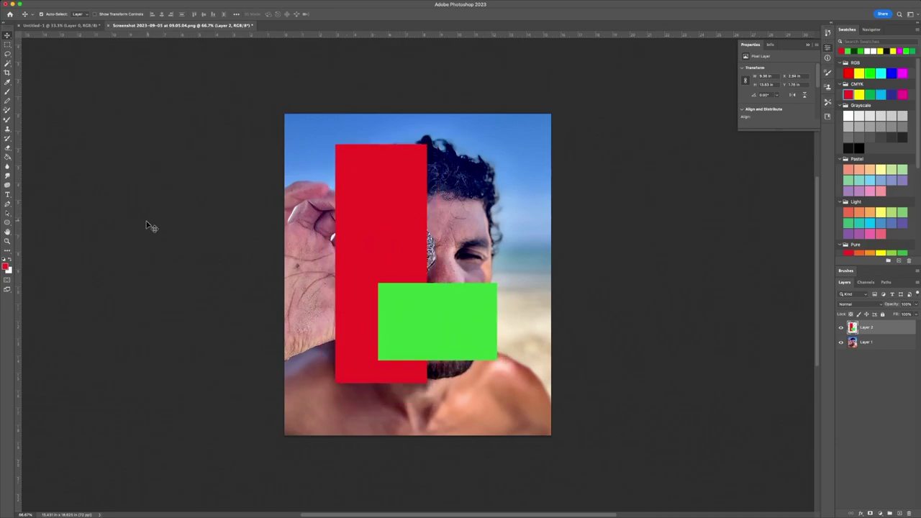
- Select a rectangle about 2.6 by 1.8 in around the uncovered eye, delete that area from Layer 1, and undo the deletion
{"action": "left_click", "coordinate": [7, 45]}
{"action": "left_click_drag", "start_coordinate": [451, 238], "coordinate": [496, 272]}
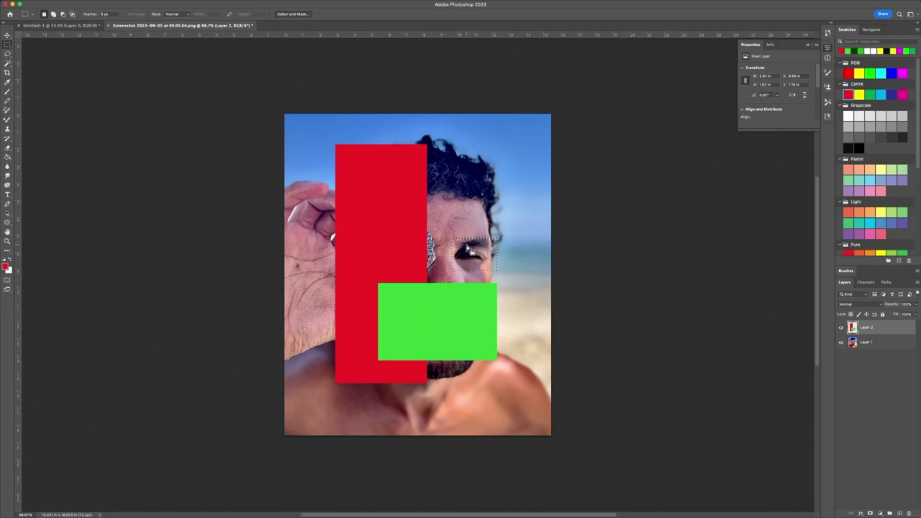
{"action": "left_click", "coordinate": [871, 343]}
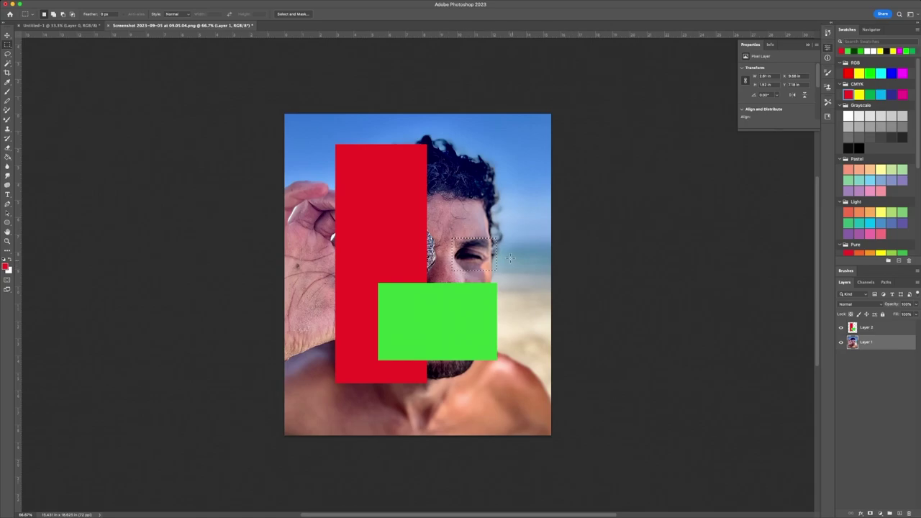
{"action": "key", "text": "Delete"}
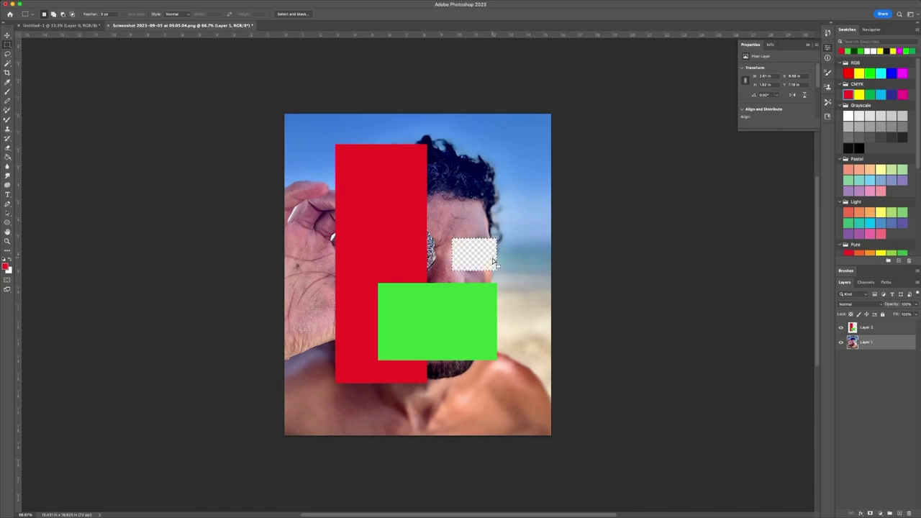
{"action": "key", "text": "ctrl+z"}
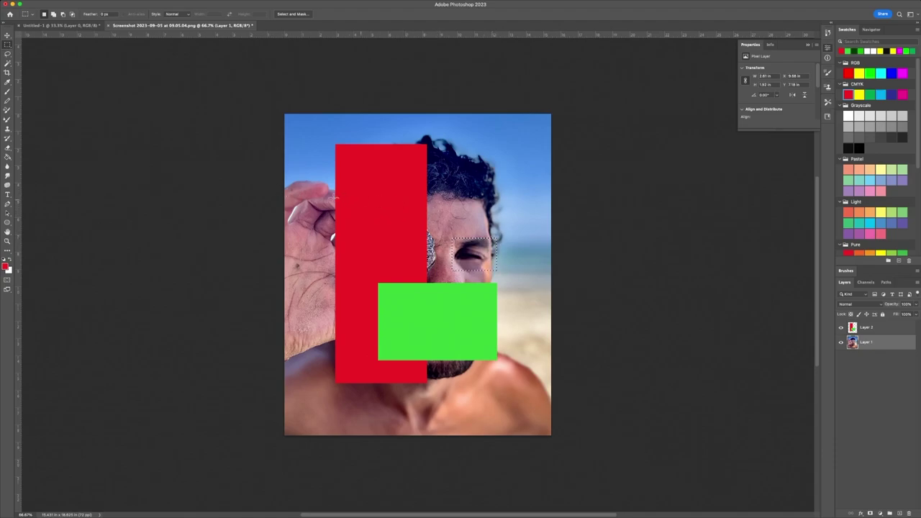
- Clear the selection and scale Layer 2's rectangles to about 4.0 by 3.6 in, placing them over the hair and forehead
{"action": "left_click", "coordinate": [171, 146]}
{"action": "key", "text": "super+t"}
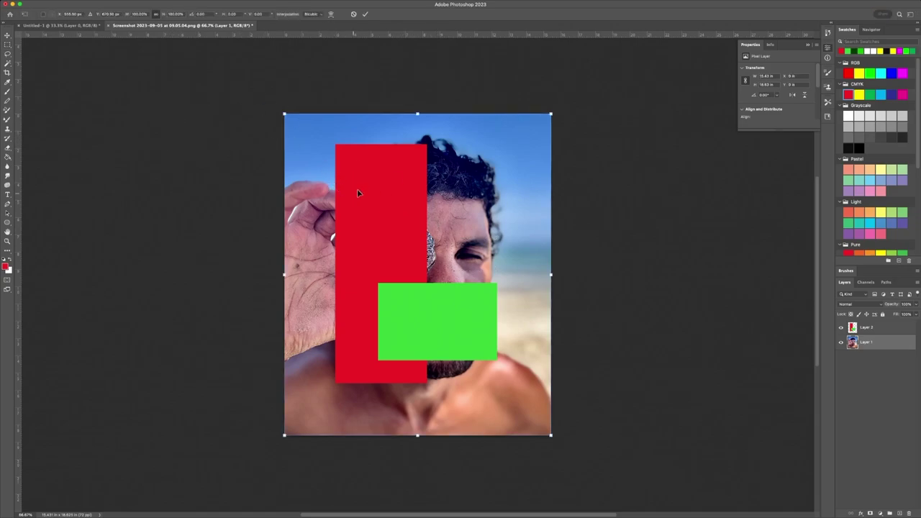
{"action": "left_click", "coordinate": [873, 328]}
{"action": "key", "text": "super+t"}
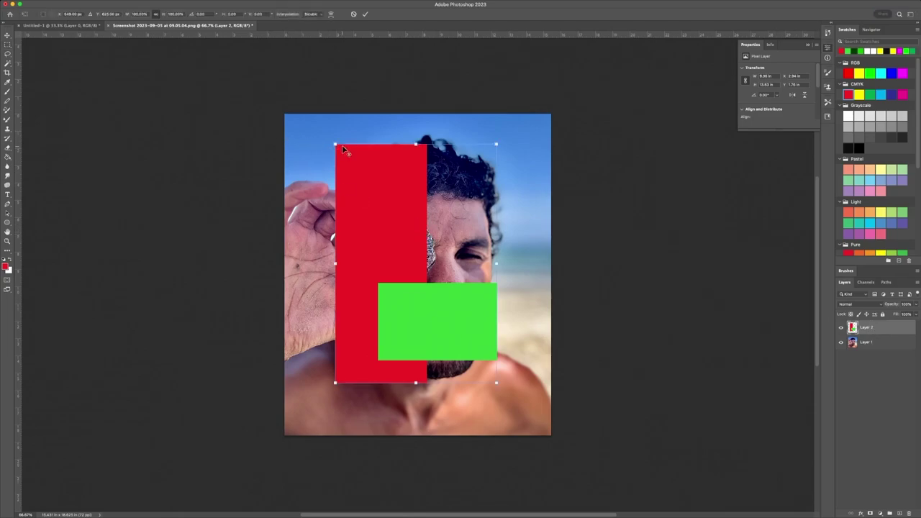
{"action": "left_click_drag", "start_coordinate": [334, 142], "coordinate": [382, 235]}
{"action": "left_click_drag", "start_coordinate": [423, 267], "coordinate": [470, 180]}
{"action": "key", "text": "Return"}
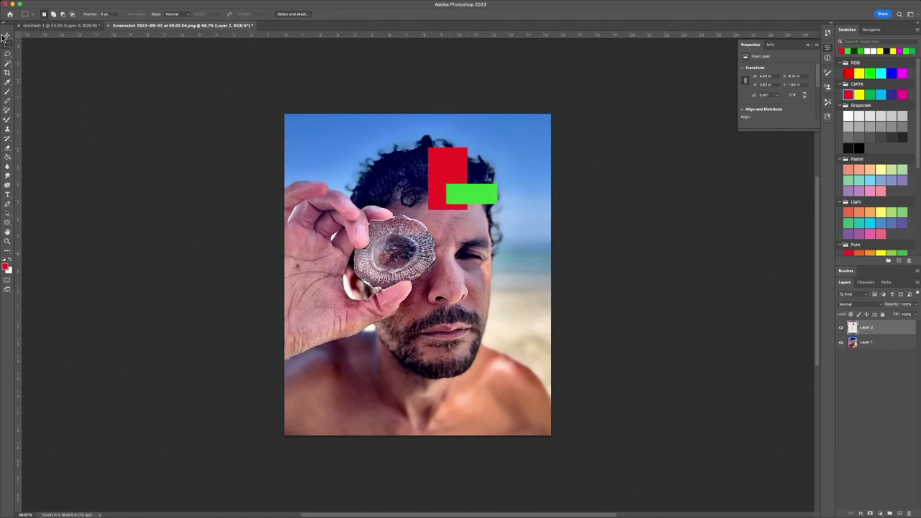
- Lasso a freehand wavy area about 12.0 by 12.5 in across the face, neck and chest on Layer 2
{"action": "left_click", "coordinate": [8, 57]}
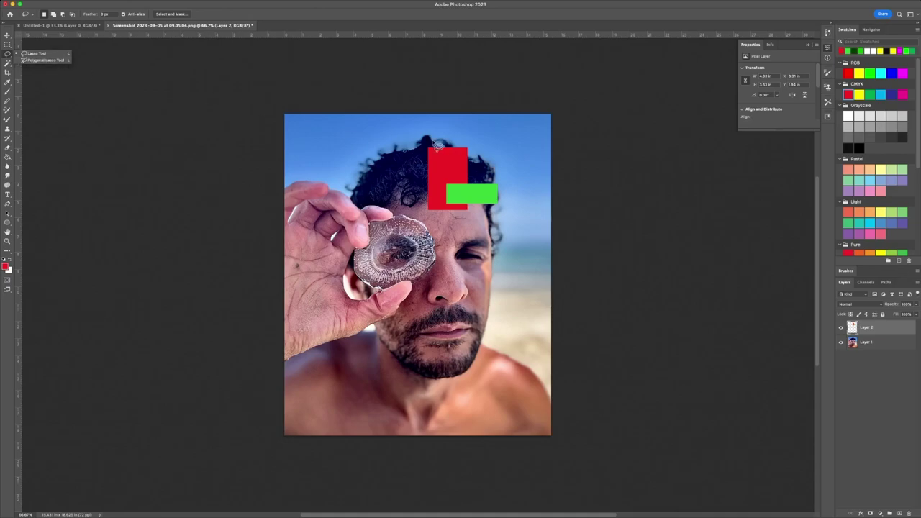
{"action": "left_click", "coordinate": [869, 331]}
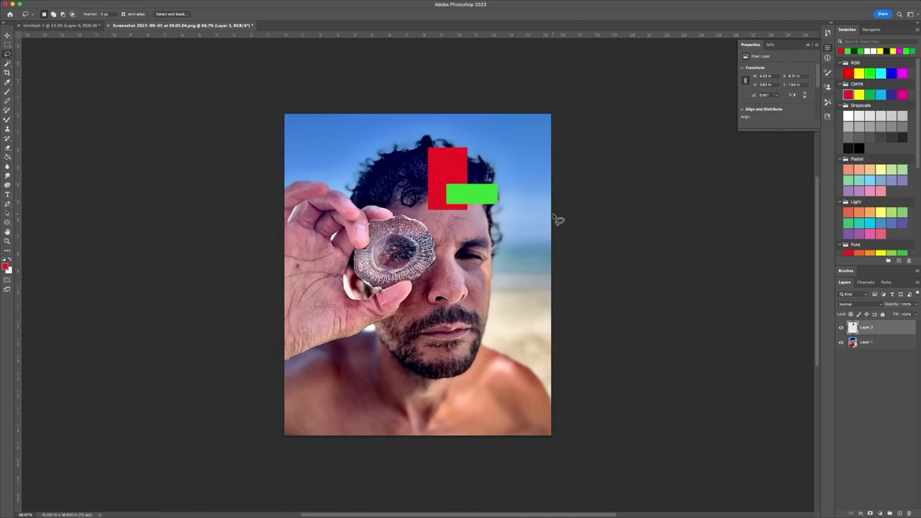
{"action": "mouse_move", "coordinate": [437, 128]}
{"action": "left_mouse_down"}
{"action": "mouse_move", "coordinate": [390, 148]}
{"action": "mouse_move", "coordinate": [391, 186]}
{"action": "mouse_move", "coordinate": [432, 224]}
{"action": "mouse_move", "coordinate": [487, 233]}
{"action": "mouse_move", "coordinate": [524, 208]}
{"action": "mouse_move", "coordinate": [528, 180]}
{"action": "mouse_move", "coordinate": [503, 144]}
{"action": "mouse_move", "coordinate": [444, 129]}
{"action": "left_mouse_up"}
{"action": "left_click", "coordinate": [456, 133]}
{"action": "mouse_move", "coordinate": [328, 313]}
{"action": "left_mouse_down"}
{"action": "mouse_move", "coordinate": [371, 349]}
{"action": "mouse_move", "coordinate": [375, 387]}
{"action": "mouse_move", "coordinate": [429, 396]}
{"action": "mouse_move", "coordinate": [472, 418]}
{"action": "mouse_move", "coordinate": [518, 401]}
{"action": "mouse_move", "coordinate": [485, 315]}
{"action": "mouse_move", "coordinate": [531, 263]}
{"action": "mouse_move", "coordinate": [512, 226]}
{"action": "mouse_move", "coordinate": [501, 270]}
{"action": "mouse_move", "coordinate": [421, 209]}
{"action": "mouse_move", "coordinate": [449, 253]}
{"action": "mouse_move", "coordinate": [442, 295]}
{"action": "left_mouse_up"}
- Paint CMYK yellow strokes inside the lasso selection on Layer 2 with a smaller hard round brush
{"action": "left_click", "coordinate": [860, 92]}
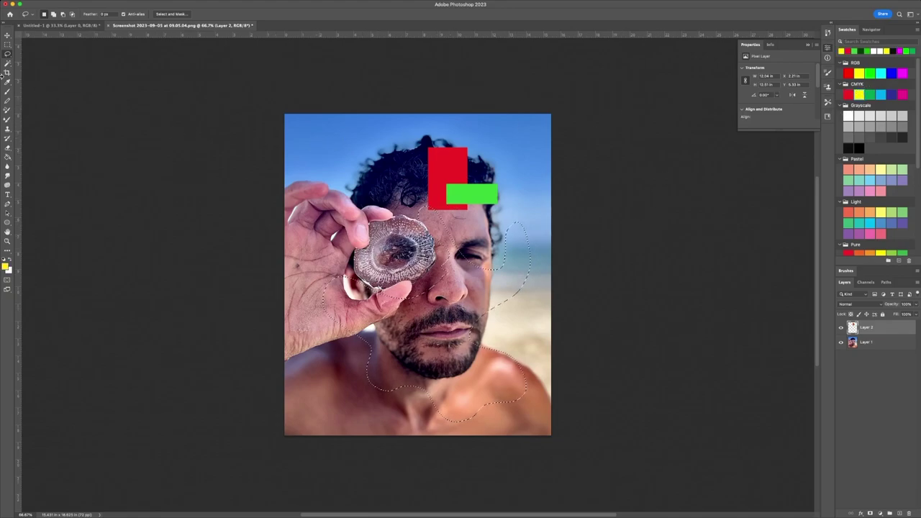
{"action": "left_click", "coordinate": [8, 121]}
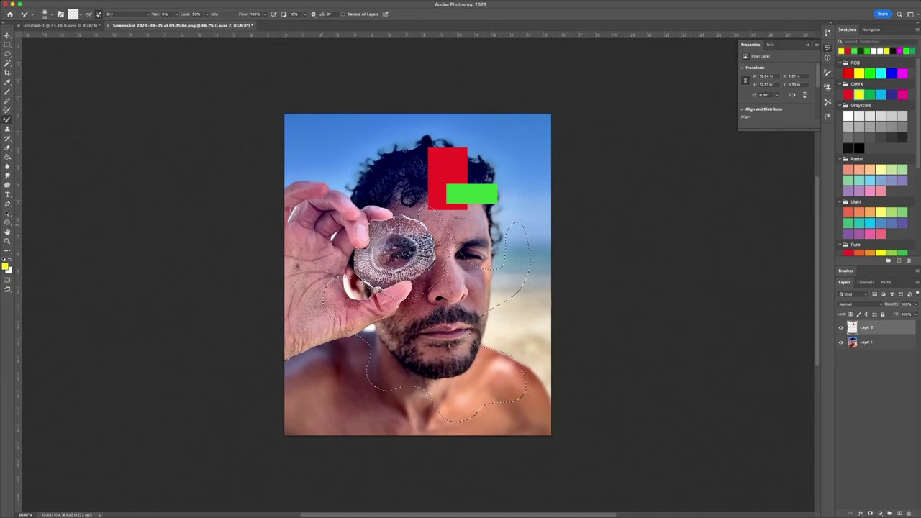
{"action": "left_click", "coordinate": [81, 16]}
{"action": "left_click", "coordinate": [85, 22]}
{"action": "left_click", "coordinate": [7, 92]}
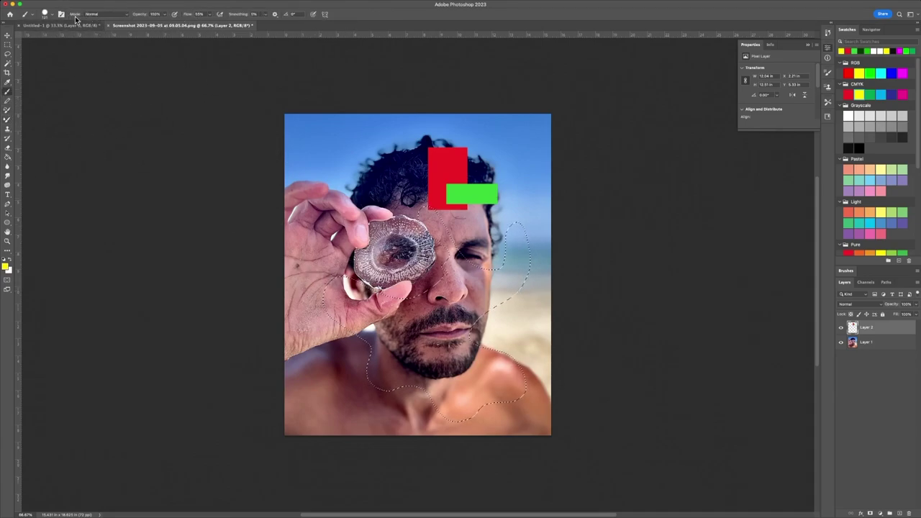
{"action": "left_click", "coordinate": [47, 14]}
{"action": "left_click_drag", "start_coordinate": [63, 36], "coordinate": [54, 38]}
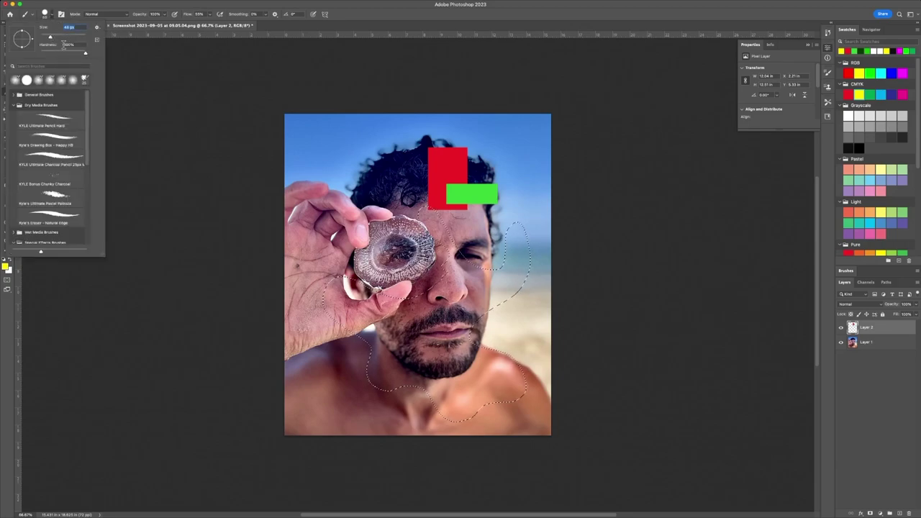
{"action": "left_click", "coordinate": [222, 183]}
{"action": "mouse_move", "coordinate": [356, 295]}
{"action": "left_mouse_down"}
{"action": "mouse_move", "coordinate": [326, 301]}
{"action": "mouse_move", "coordinate": [381, 388]}
{"action": "mouse_move", "coordinate": [460, 287]}
{"action": "mouse_move", "coordinate": [503, 325]}
{"action": "mouse_move", "coordinate": [518, 249]}
{"action": "mouse_move", "coordinate": [428, 223]}
{"action": "mouse_move", "coordinate": [497, 400]}
{"action": "left_mouse_up"}
{"action": "mouse_move", "coordinate": [462, 369]}
{"action": "left_mouse_down"}
{"action": "mouse_move", "coordinate": [358, 372]}
{"action": "mouse_move", "coordinate": [377, 279]}
{"action": "left_mouse_up"}
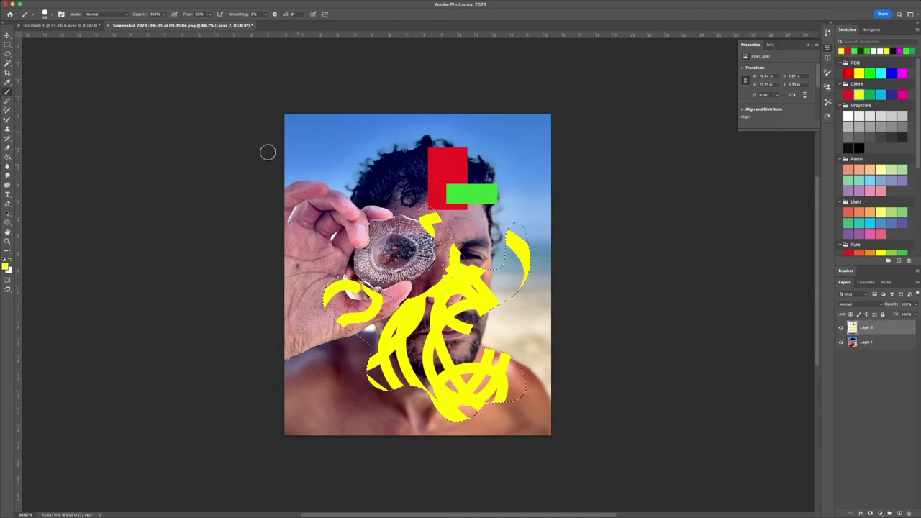
- Undo the yellow brush strokes and clear the lasso selection
{"action": "left_click", "coordinate": [7, 35]}
{"action": "left_click", "coordinate": [107, 128]}
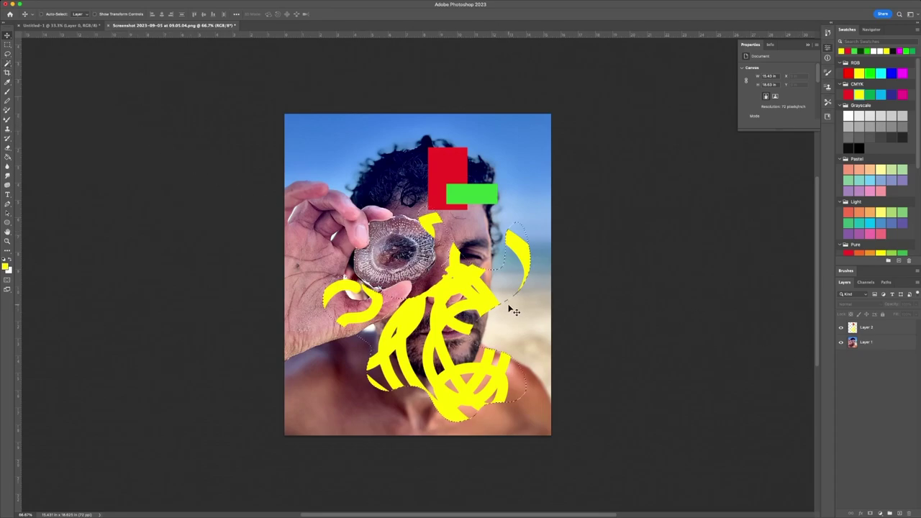
{"action": "key", "text": "q"}
{"action": "key", "text": "super+d"}
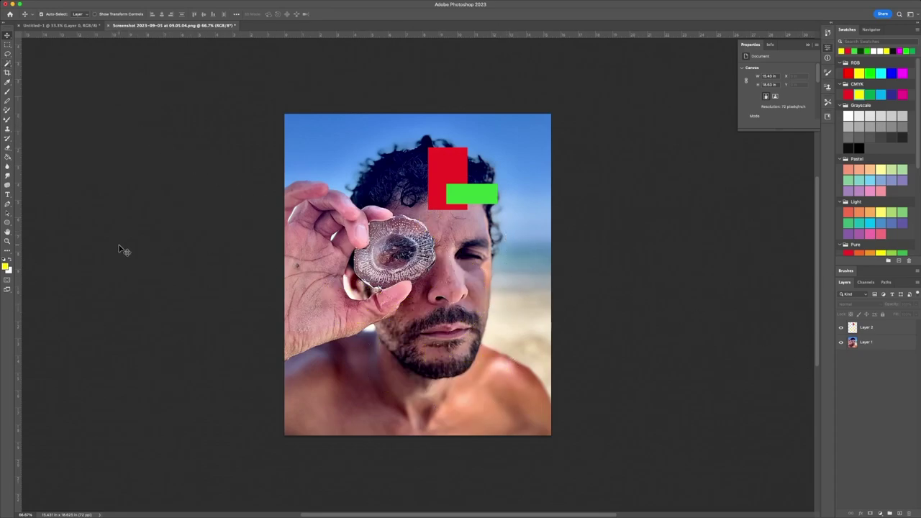
- Try the Magic Wand at tolerance 100 on Layer 1, sampling the skin of the raised hand
{"action": "left_click", "coordinate": [7, 64]}
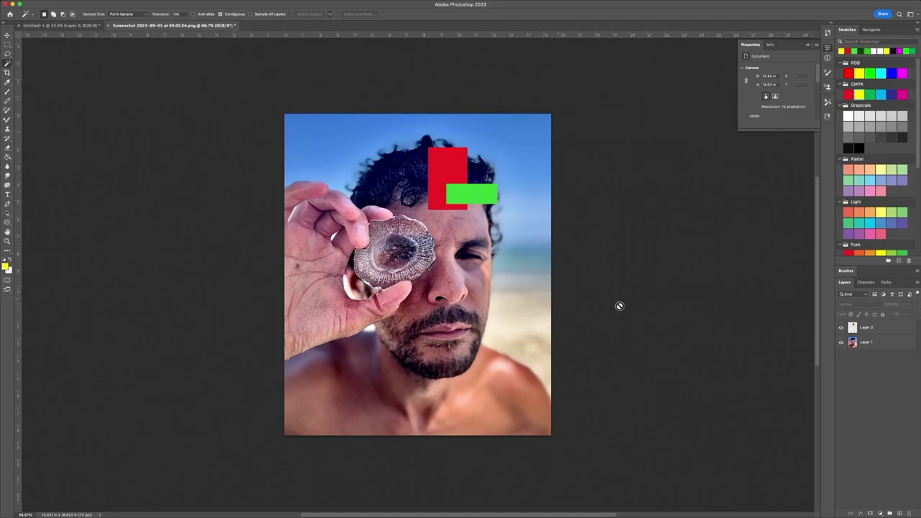
{"action": "left_click", "coordinate": [873, 343]}
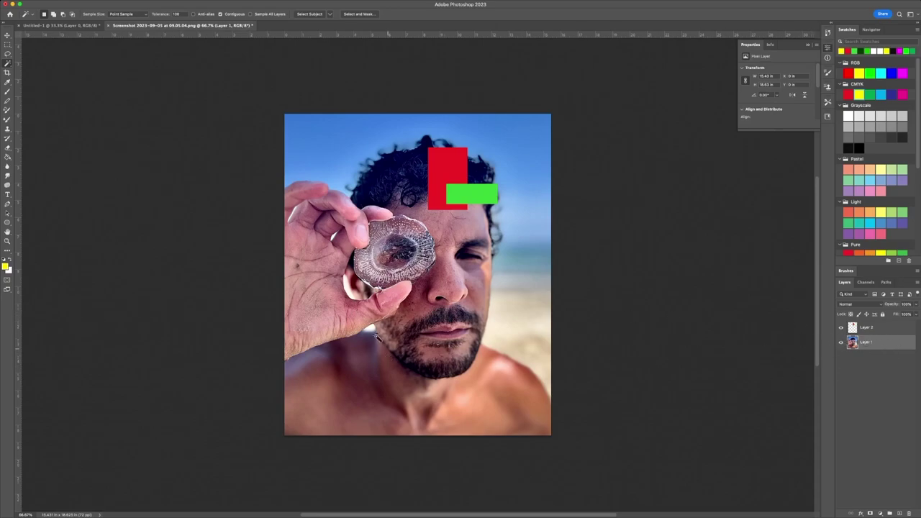
{"action": "left_click", "coordinate": [324, 324]}
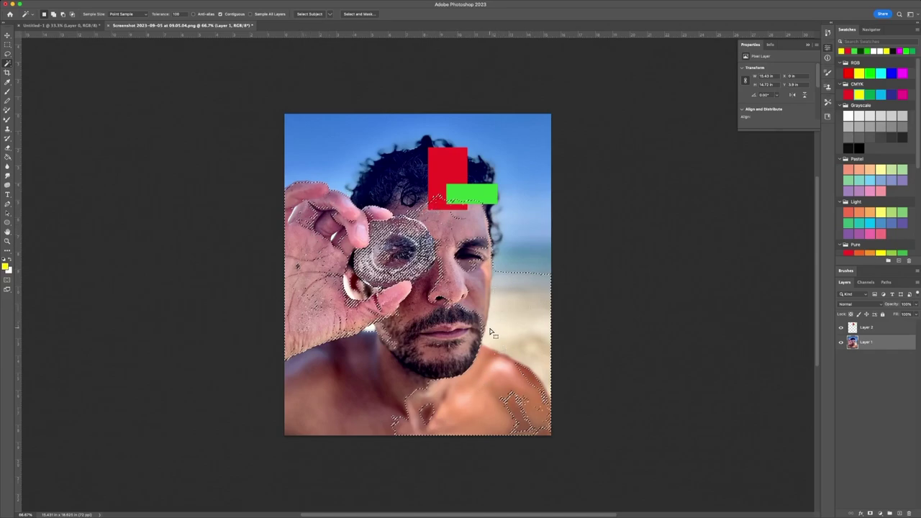
{"action": "key", "text": "ctrl+d"}
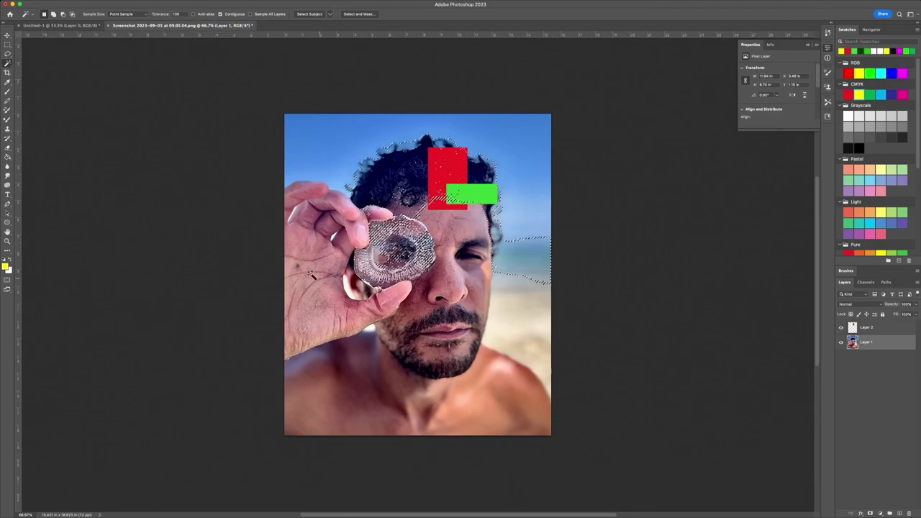
{"action": "left_click", "coordinate": [321, 253]}
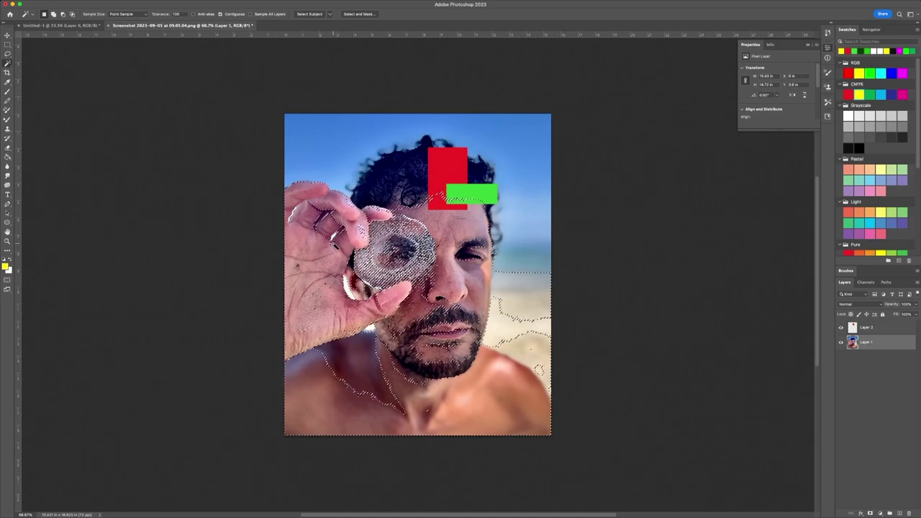
- Set the Magic Wand tolerance to 60, clear the selection and select the dark hair on Layer 1
{"action": "left_click", "coordinate": [177, 14]}
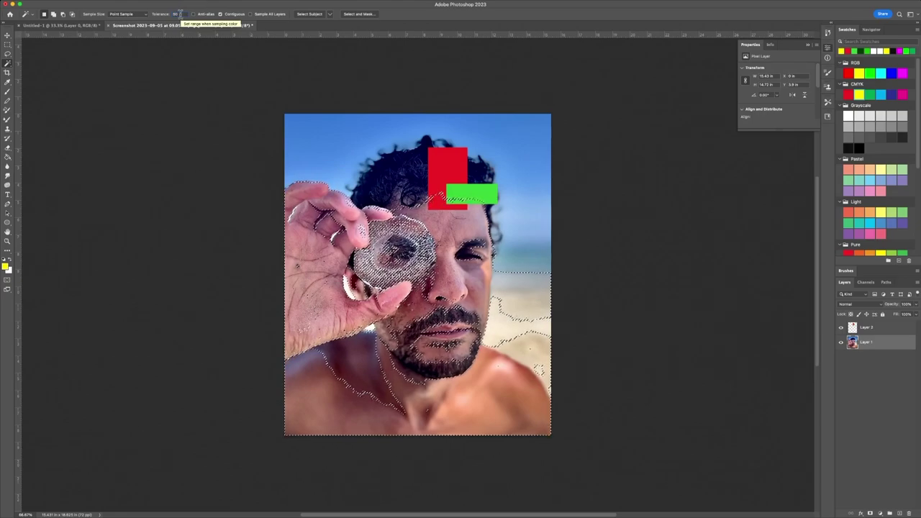
{"action": "type", "text": "60"}
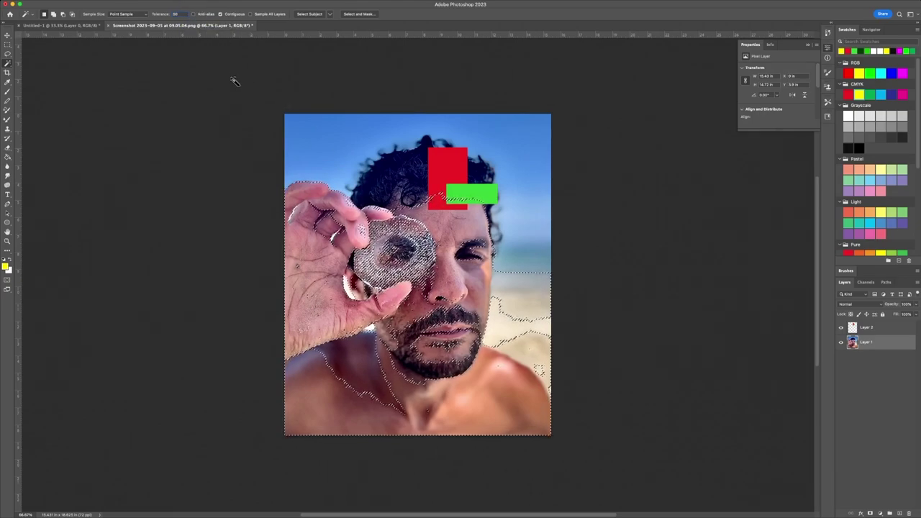
{"action": "key", "text": "super+d"}
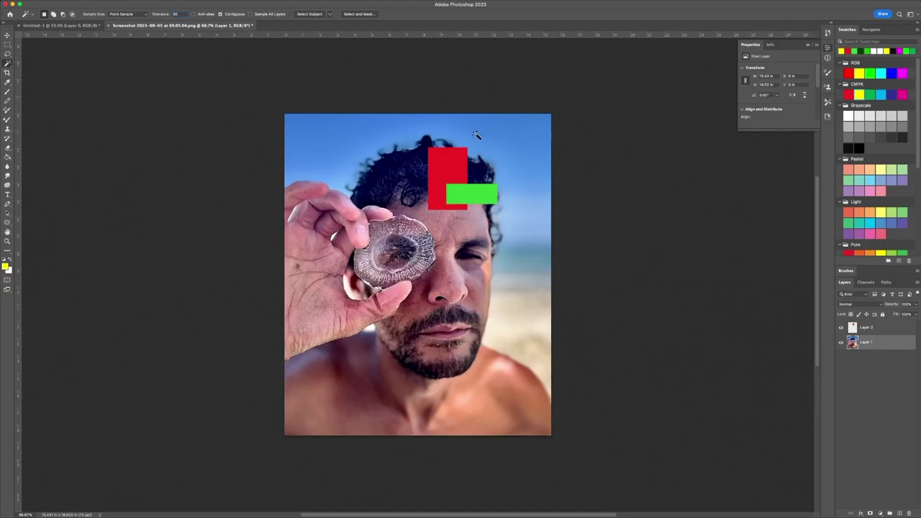
{"action": "left_click", "coordinate": [448, 167]}
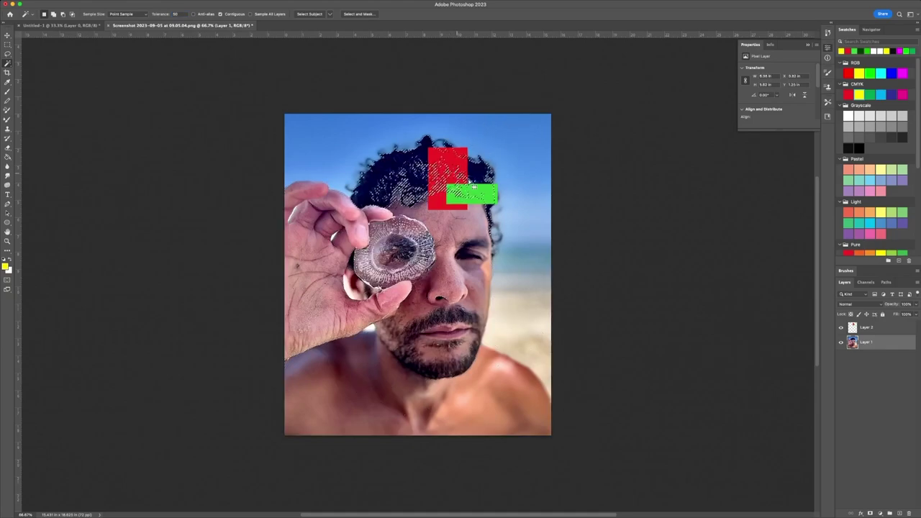
- Select the sky together with the sand, and replace that selection with one of the raised hand
{"action": "left_click", "coordinate": [529, 192]}
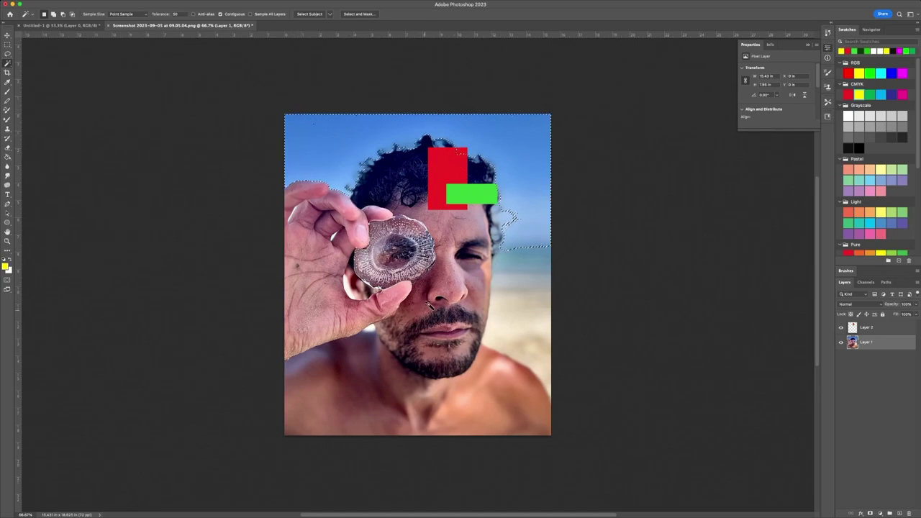
{"action": "left_click", "coordinate": [522, 327], "text": "shift"}
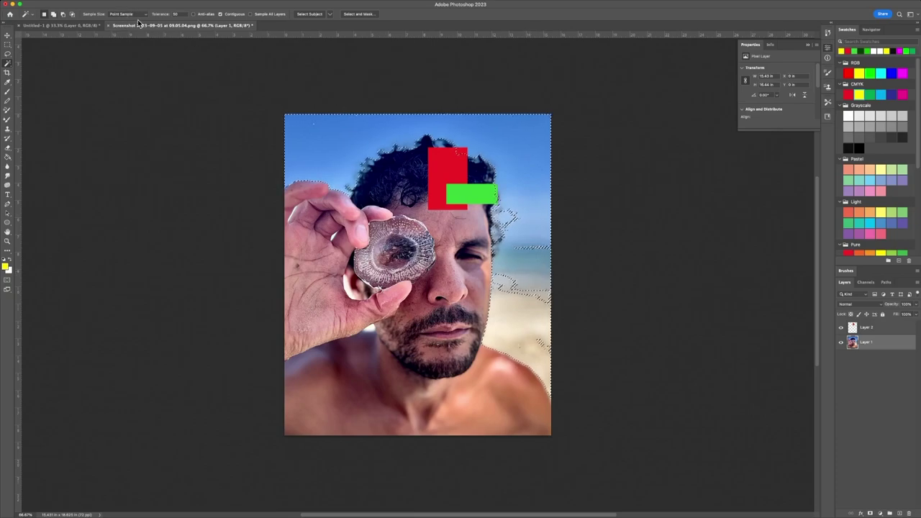
{"action": "left_click", "coordinate": [322, 253]}
{"action": "left_click", "coordinate": [321, 251], "text": "shift"}
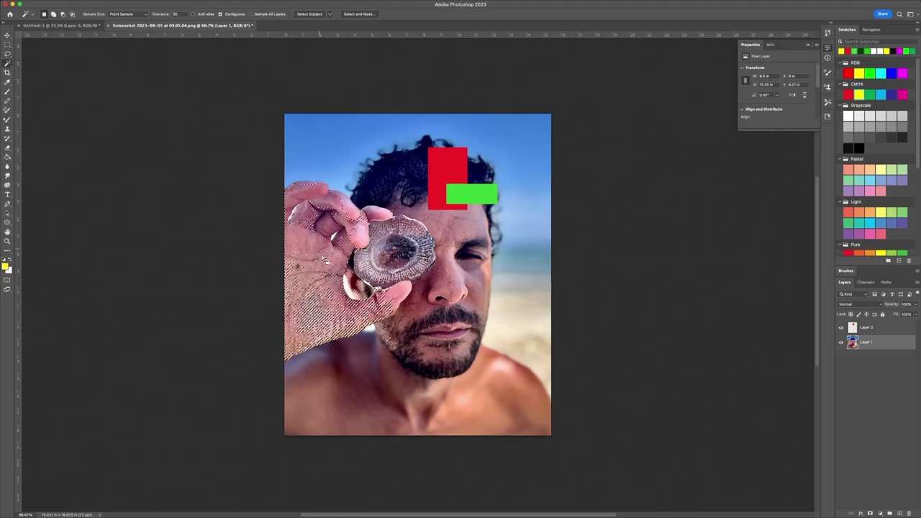
- Set the Magic Wand tolerance to 10 and sample small areas of the forehead and sky
{"action": "left_click", "coordinate": [183, 13]}
{"action": "type", "text": "10"}
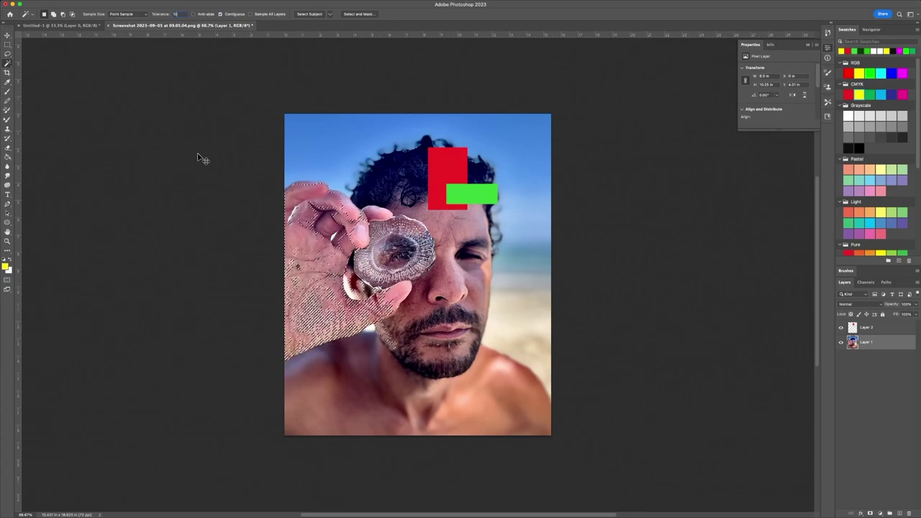
{"action": "key", "text": "ctrl+d"}
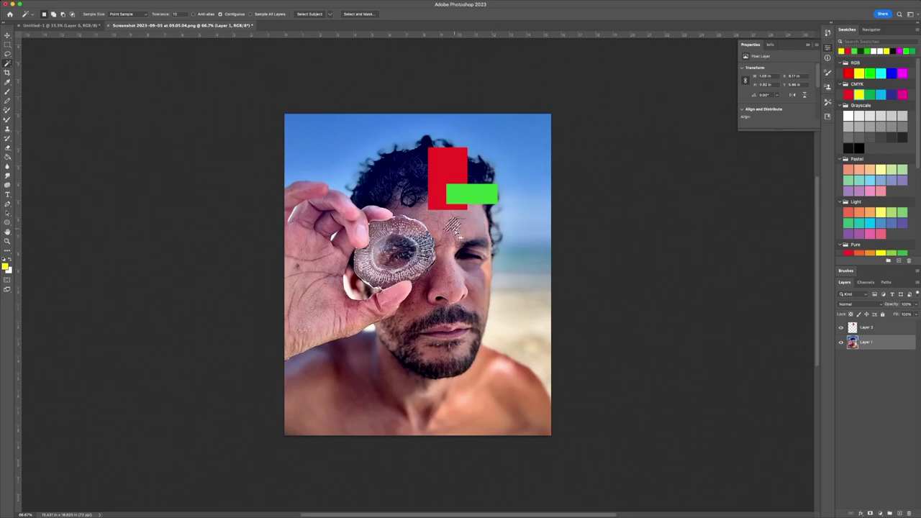
{"action": "left_click", "coordinate": [545, 218]}
{"action": "left_click", "coordinate": [515, 160]}
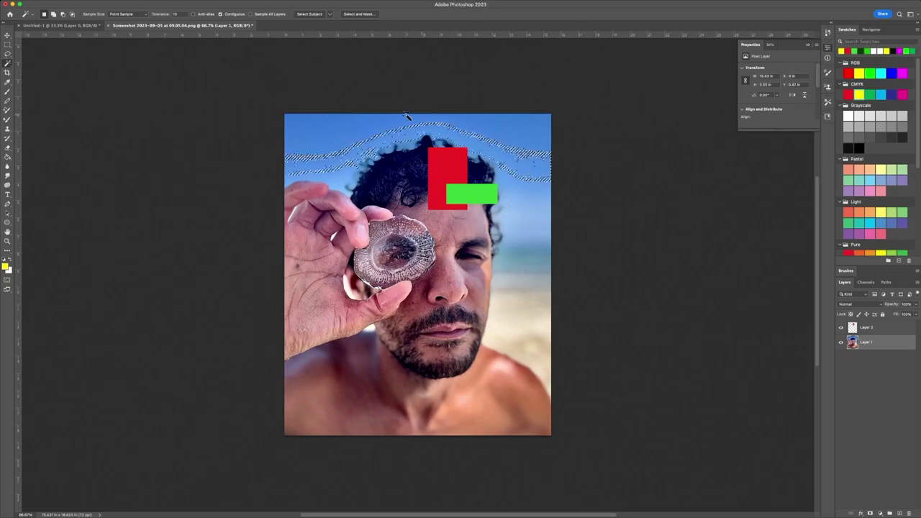
- Add more sky, sand, chest and hair areas to the Magic Wand selection, and clear the whole selection
{"action": "left_click", "coordinate": [344, 132], "text": "shift"}
{"action": "left_click", "coordinate": [549, 229], "text": "shift"}
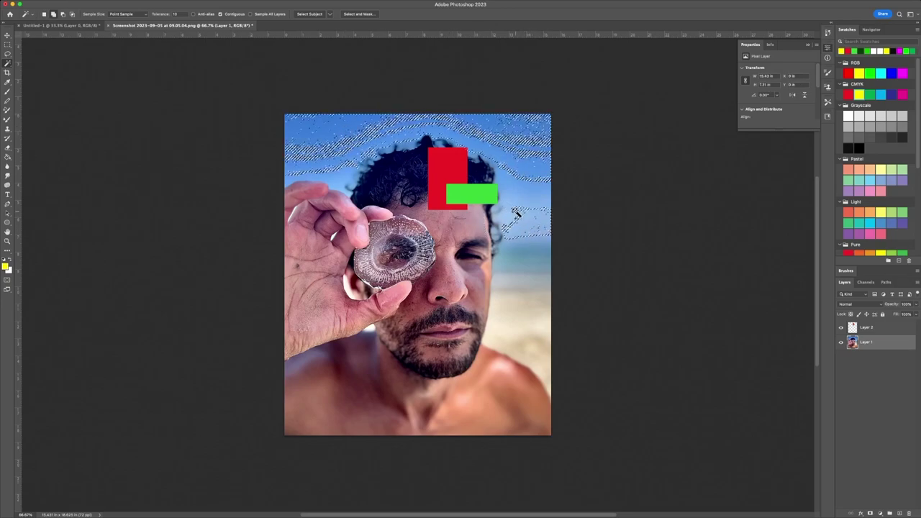
{"action": "left_click", "coordinate": [512, 295], "text": "shift"}
{"action": "left_click", "coordinate": [513, 351], "text": "shift"}
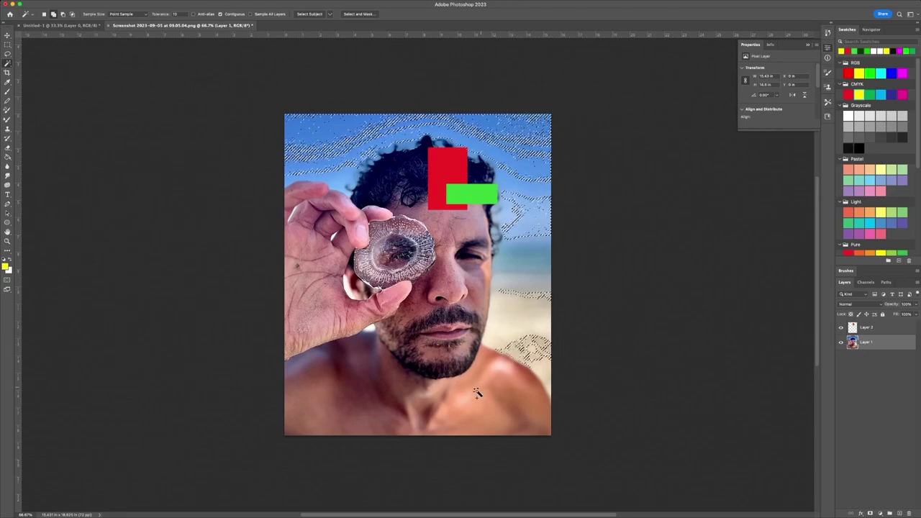
{"action": "left_click", "coordinate": [477, 393], "text": "shift"}
{"action": "left_click", "coordinate": [493, 323], "text": "shift"}
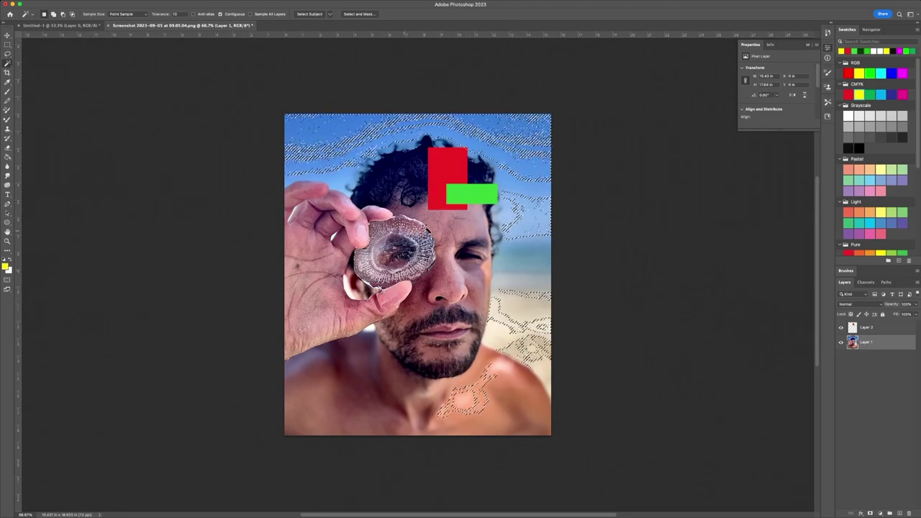
{"action": "left_click", "coordinate": [389, 177], "text": "shift"}
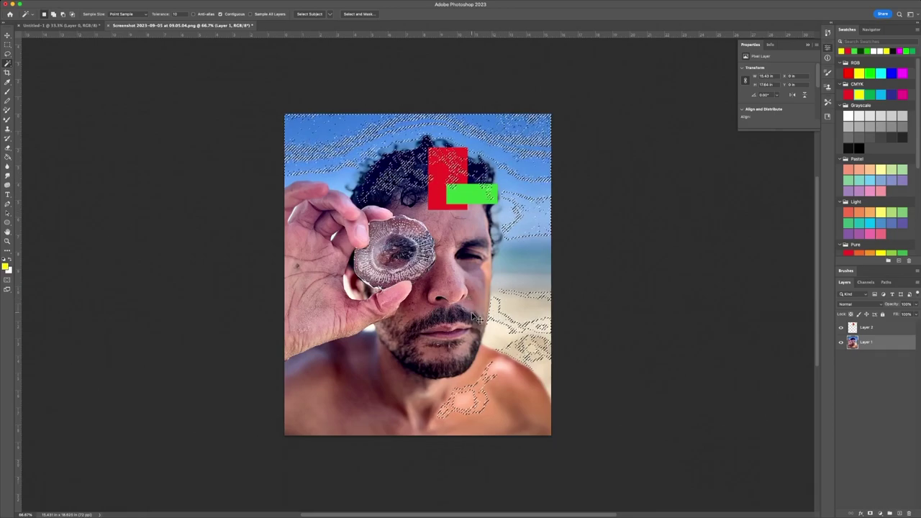
{"action": "key", "text": "super+d"}
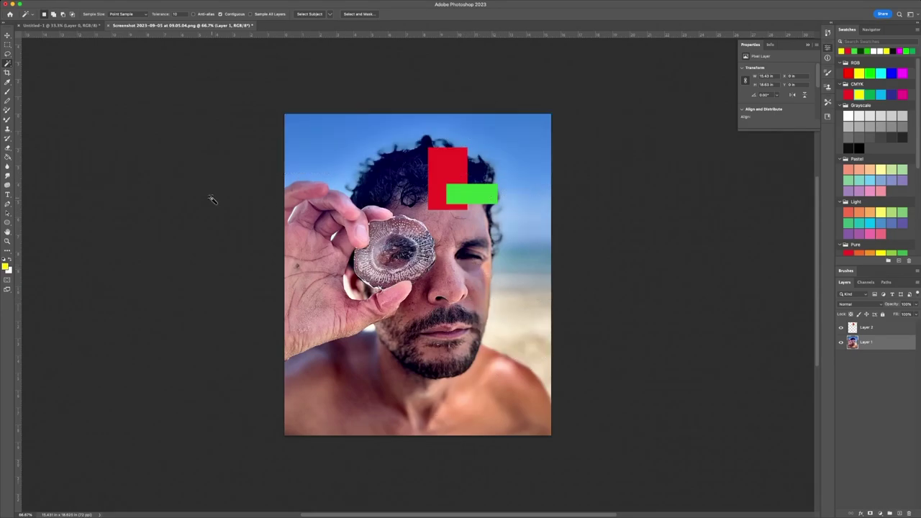
- Crop the image to about 12.7 by 7.4 in around the face and the hand holding the shell
{"action": "left_click", "coordinate": [8, 73]}
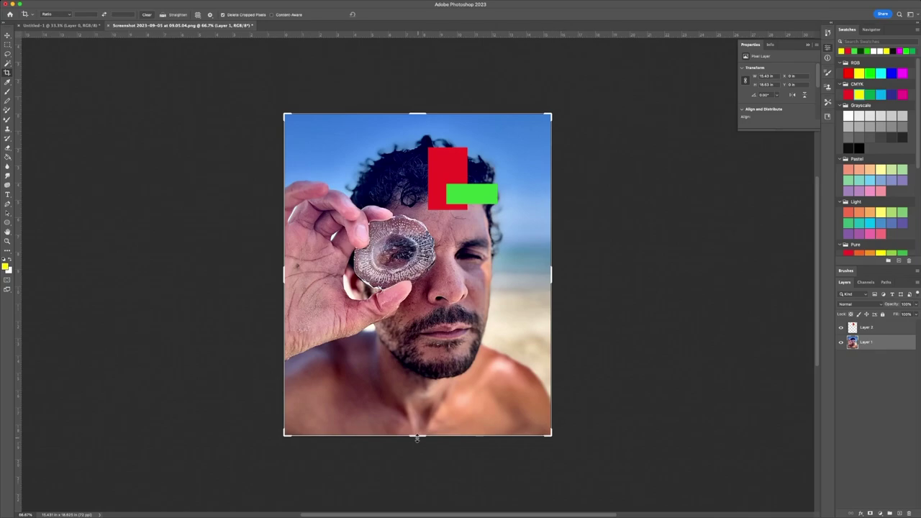
{"action": "left_click_drag", "start_coordinate": [282, 437], "coordinate": [295, 385]}
{"action": "left_click_drag", "start_coordinate": [539, 166], "coordinate": [527, 212]}
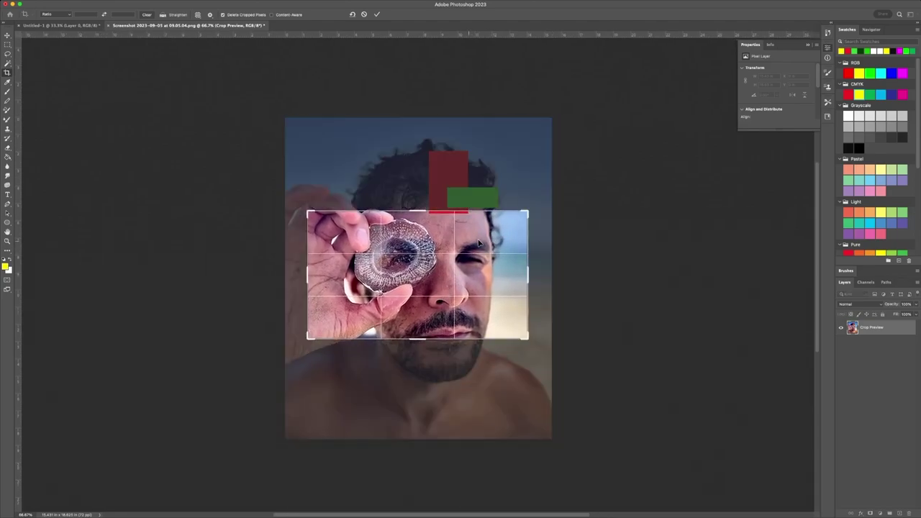
{"action": "key", "text": "Return"}
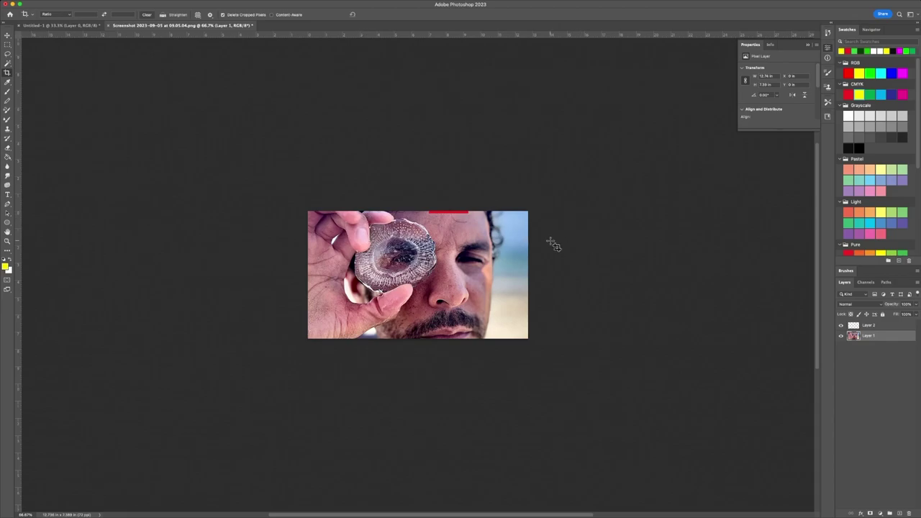
- Undo the last crop
{"action": "key", "text": "super+z"}
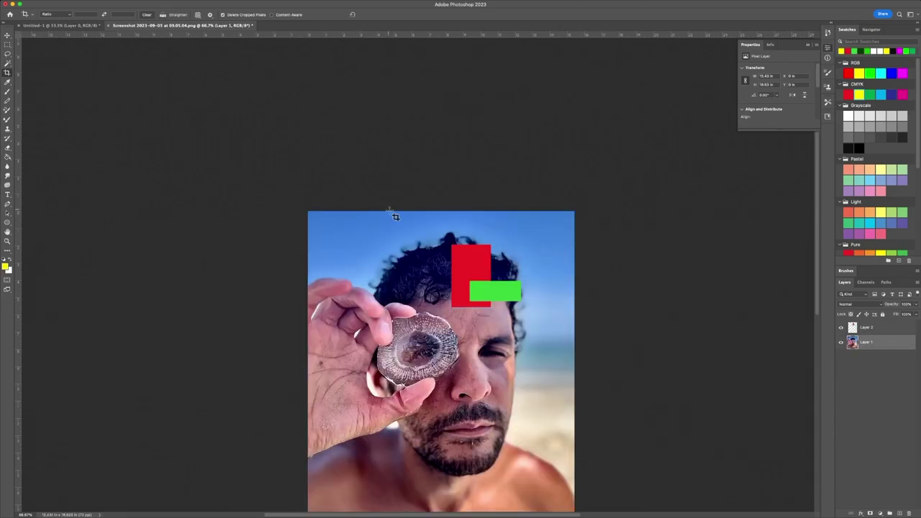
{"action": "scroll", "coordinate": [395, 214], "scroll_direction": "down", "scroll_amount": 3}
{"action": "scroll", "coordinate": [395, 214], "scroll_direction": "down", "scroll_amount": 1}
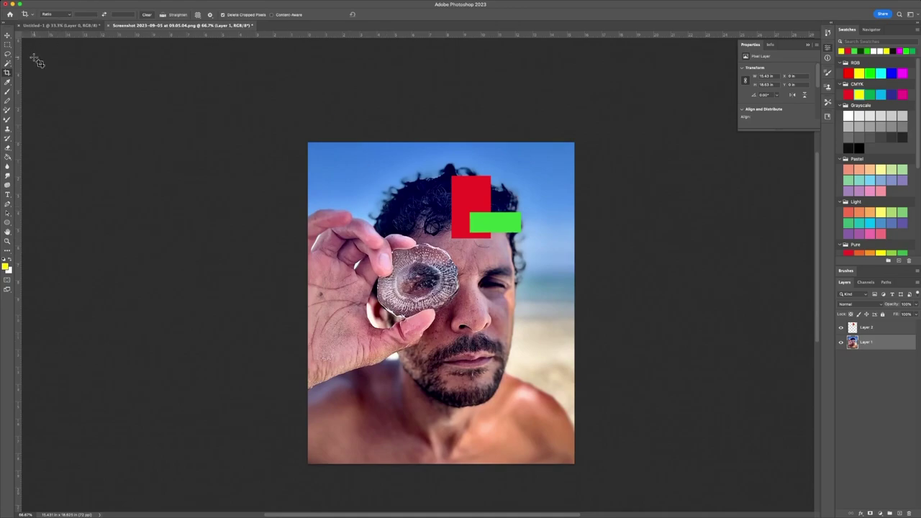
- Sample colours with the Eyedropper from the sky, sand and coloured rectangles, finishing with a pink skin tone from the hand
{"action": "left_click", "coordinate": [7, 82]}
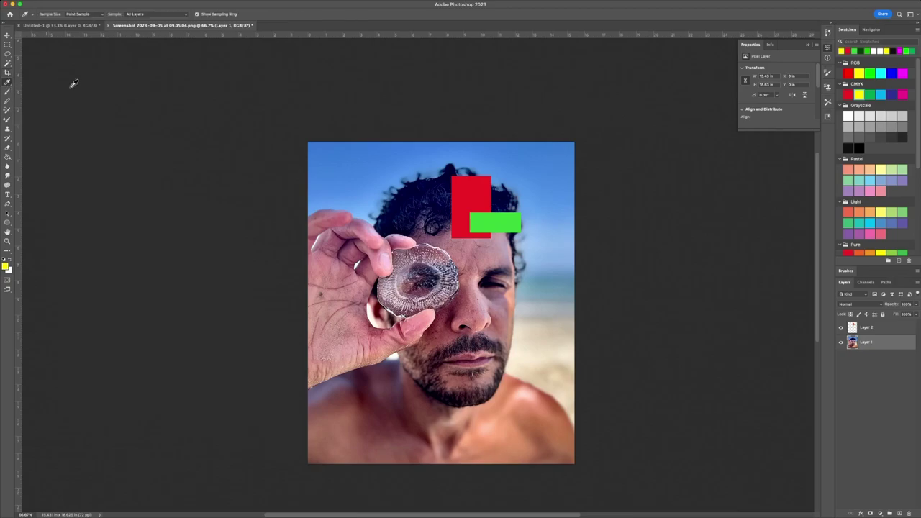
{"action": "left_click", "coordinate": [353, 158]}
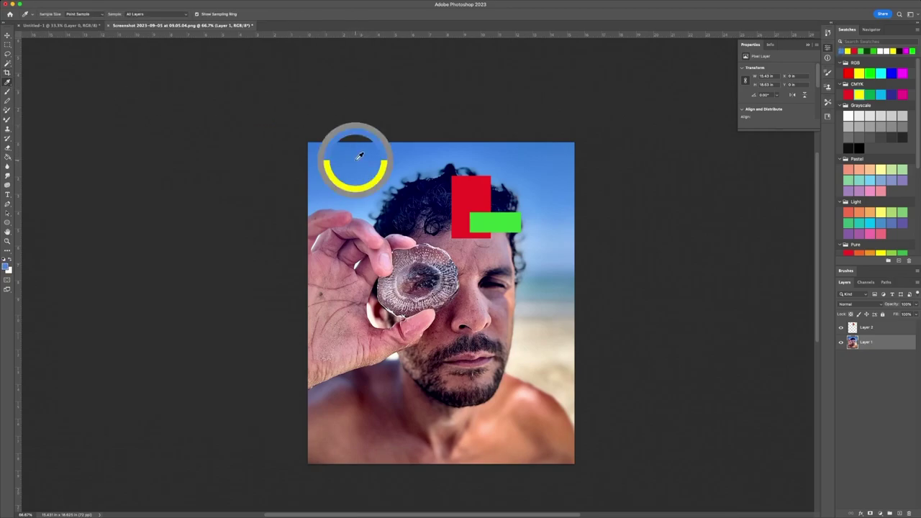
{"action": "left_click", "coordinate": [508, 147]}
{"action": "left_click", "coordinate": [547, 183]}
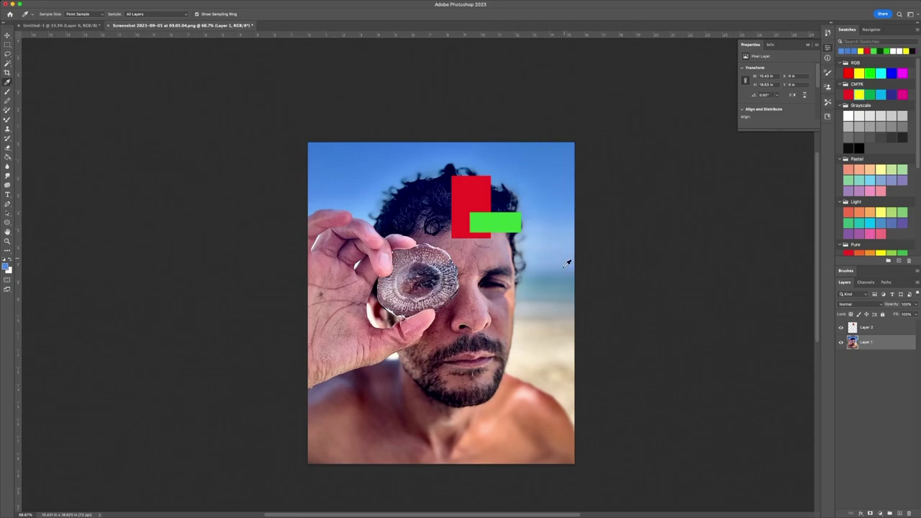
{"action": "left_click", "coordinate": [551, 220]}
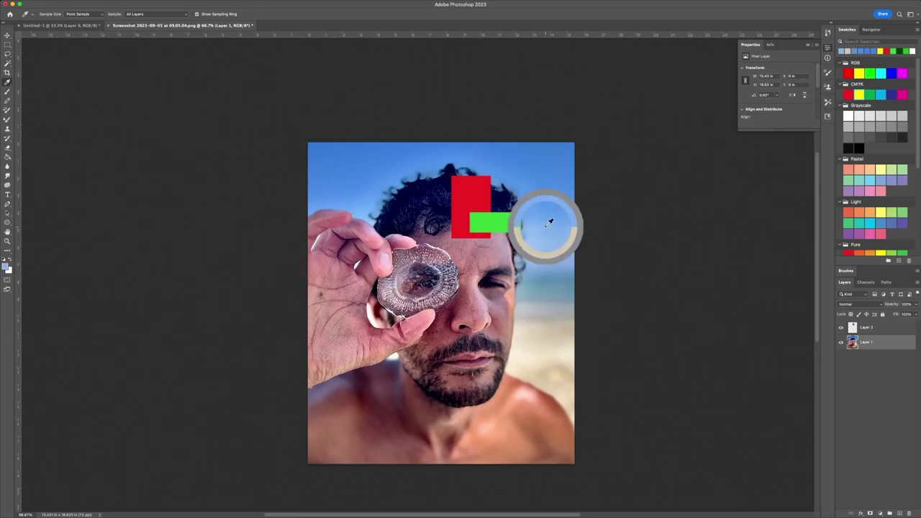
{"action": "left_click", "coordinate": [476, 186]}
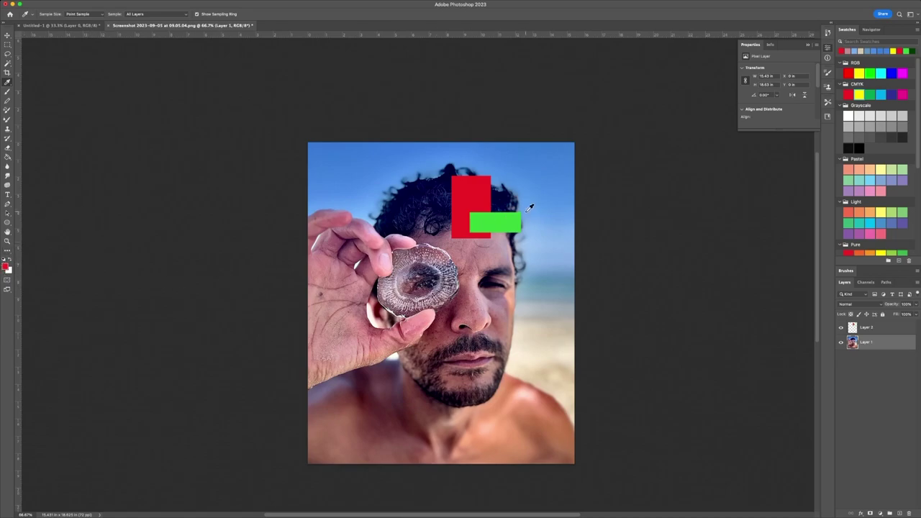
{"action": "left_click", "coordinate": [532, 188]}
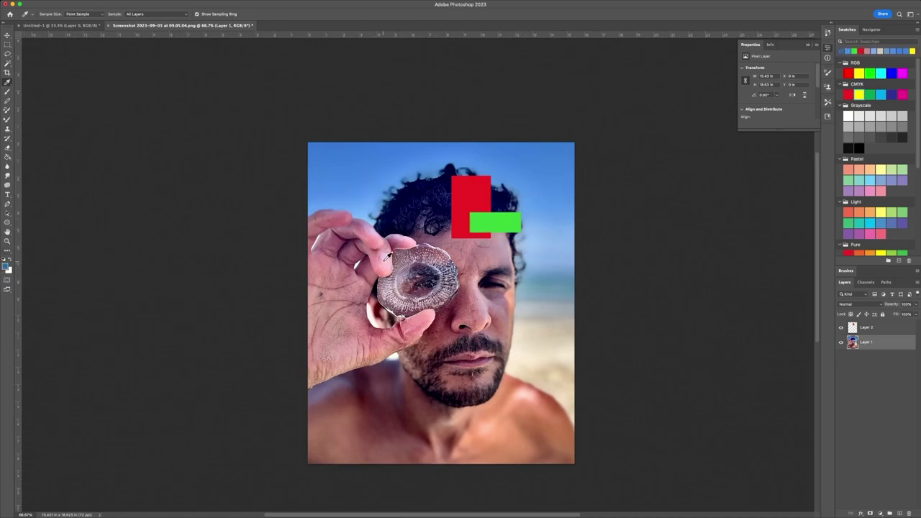
{"action": "left_click", "coordinate": [386, 255]}
{"action": "left_click", "coordinate": [338, 271]}
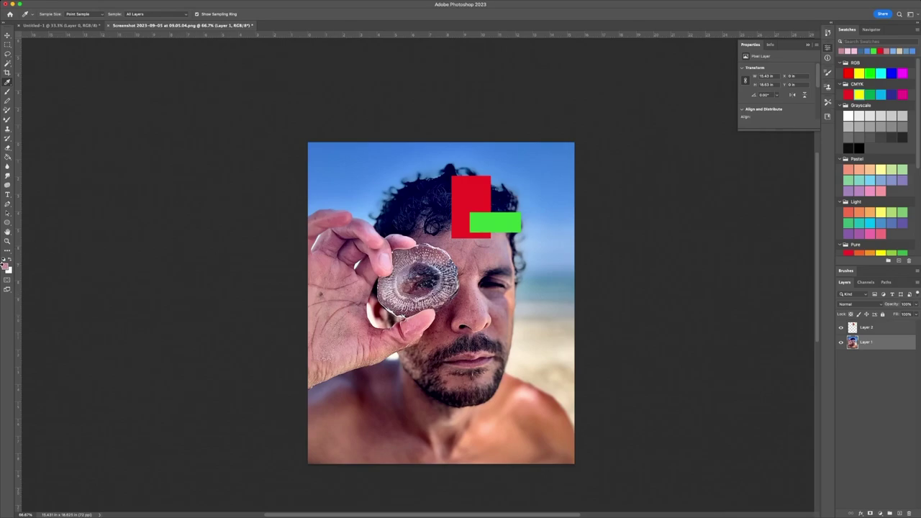
- Switch to the Brush tool and set its hardness to 81%
{"action": "left_click", "coordinate": [8, 92]}
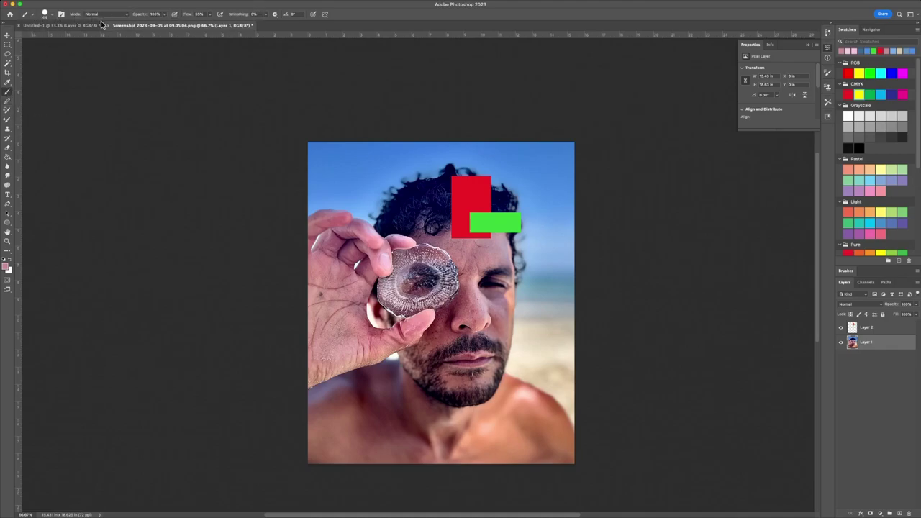
{"action": "left_click", "coordinate": [48, 14]}
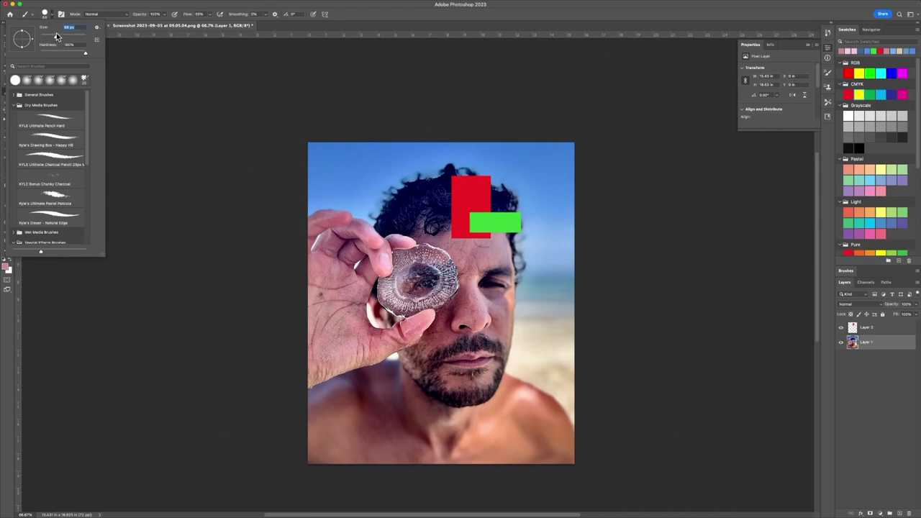
{"action": "left_click_drag", "start_coordinate": [84, 54], "coordinate": [66, 52]}
- Paint pink and CMYK green leaf strokes over the hand, face and hair using the Kyle's Concept Brushes - Foliage Mix preset
{"action": "left_click", "coordinate": [27, 85]}
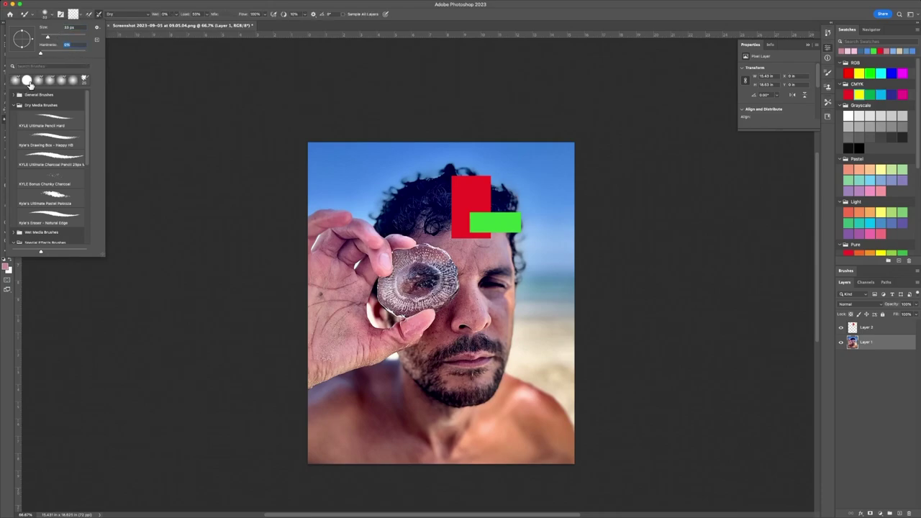
{"action": "left_click", "coordinate": [72, 84]}
{"action": "scroll", "coordinate": [53, 108], "scroll_direction": "down", "scroll_amount": 4}
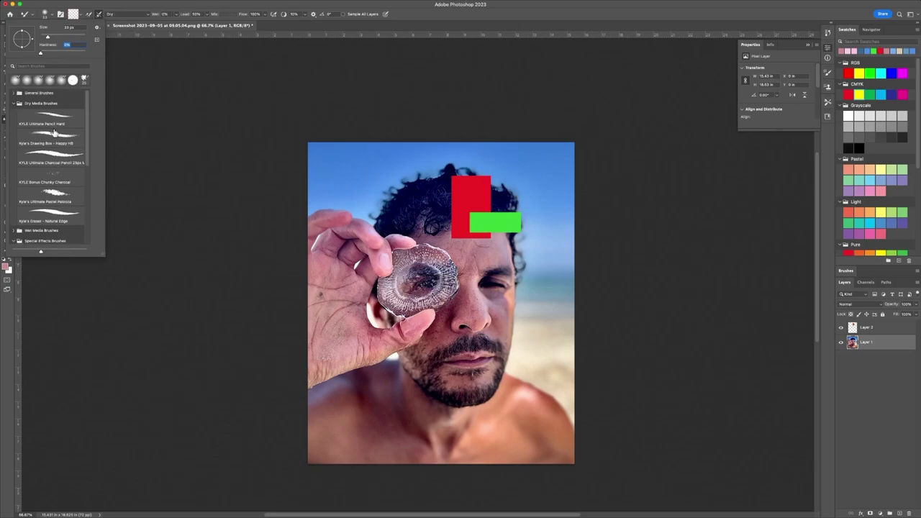
{"action": "scroll", "coordinate": [53, 131], "scroll_direction": "down", "scroll_amount": 6}
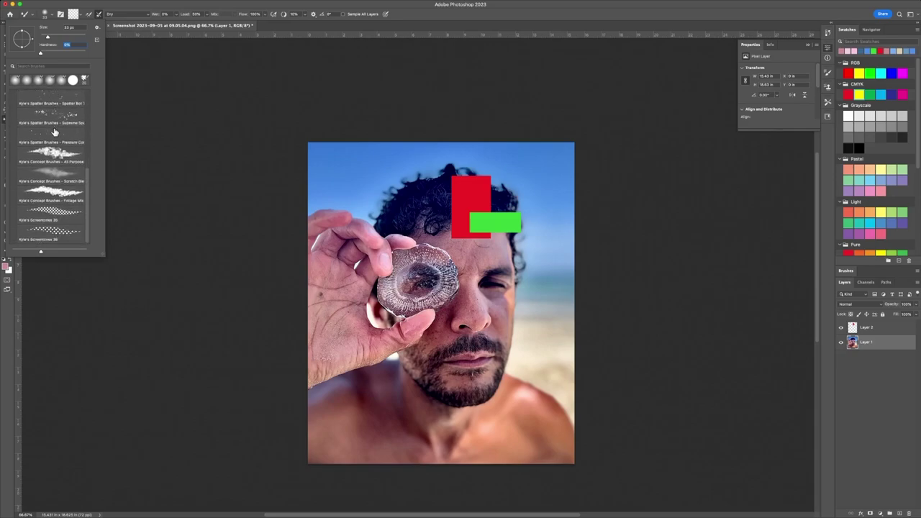
{"action": "left_click", "coordinate": [57, 191]}
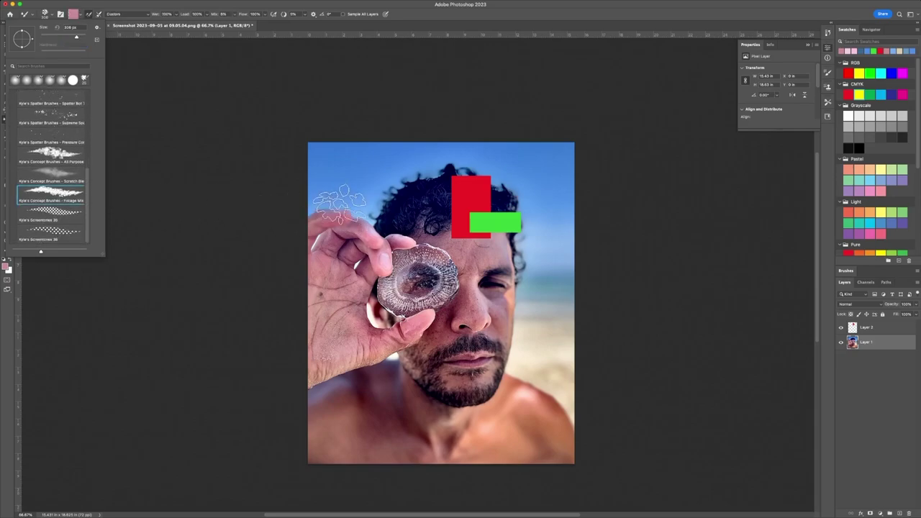
{"action": "mouse_move", "coordinate": [339, 211]}
{"action": "left_mouse_down"}
{"action": "mouse_move", "coordinate": [360, 208]}
{"action": "mouse_move", "coordinate": [381, 259]}
{"action": "mouse_move", "coordinate": [425, 284]}
{"action": "mouse_move", "coordinate": [478, 284]}
{"action": "mouse_move", "coordinate": [532, 349]}
{"action": "mouse_move", "coordinate": [511, 381]}
{"action": "mouse_move", "coordinate": [472, 374]}
{"action": "left_mouse_up"}
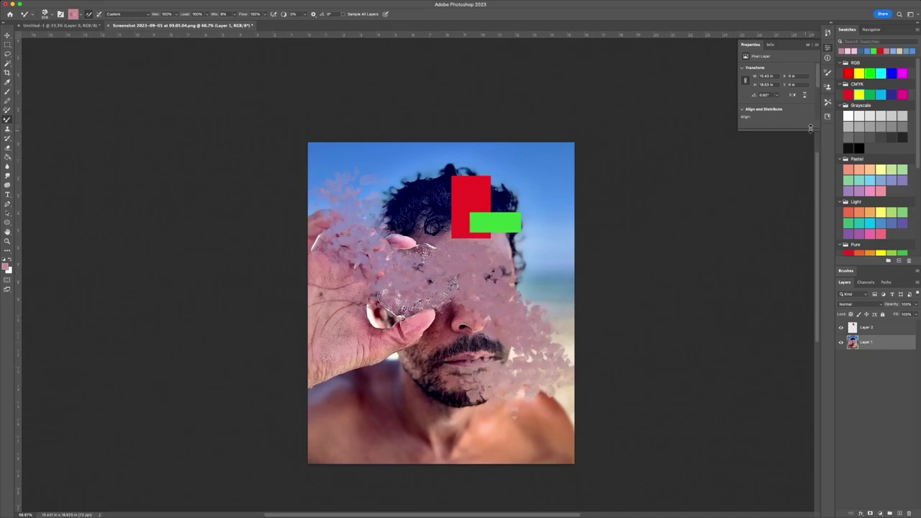
{"action": "left_click", "coordinate": [869, 94]}
{"action": "mouse_move", "coordinate": [471, 320]}
{"action": "left_mouse_down"}
{"action": "mouse_move", "coordinate": [430, 351]}
{"action": "mouse_move", "coordinate": [385, 416]}
{"action": "mouse_move", "coordinate": [340, 317]}
{"action": "mouse_move", "coordinate": [411, 295]}
{"action": "mouse_move", "coordinate": [443, 181]}
{"action": "mouse_move", "coordinate": [503, 172]}
{"action": "mouse_move", "coordinate": [523, 229]}
{"action": "mouse_move", "coordinate": [569, 270]}
{"action": "left_mouse_up"}
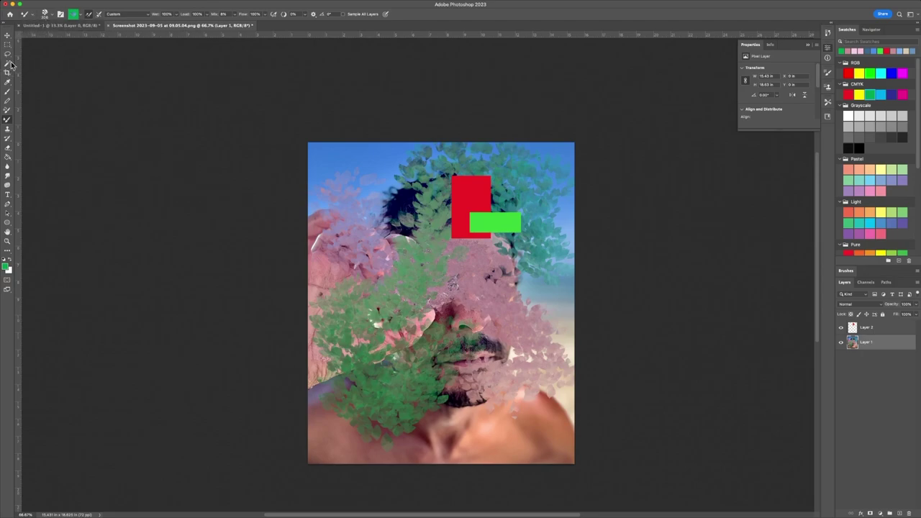
- Paint a winding green stroke from the raised hand across the face with the regular Brush and the Kyle's Screentones 35 preset
{"action": "left_click", "coordinate": [9, 92]}
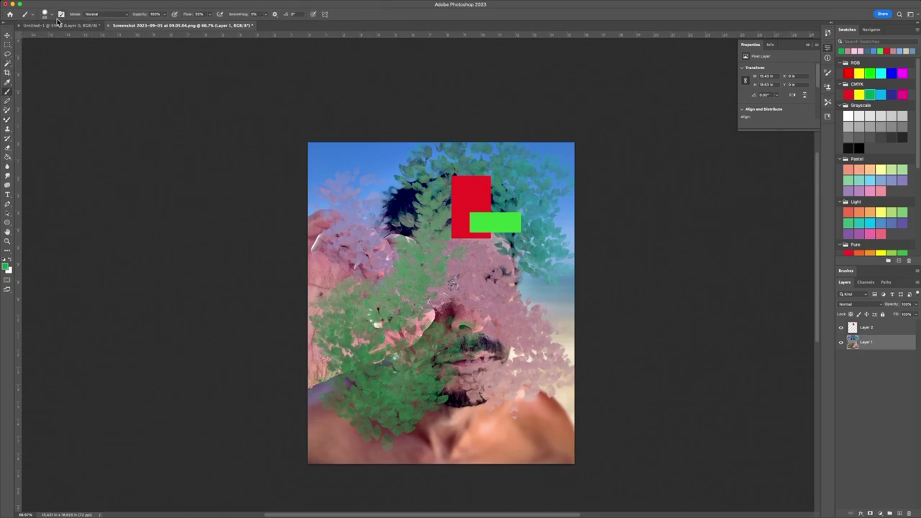
{"action": "left_click", "coordinate": [52, 15]}
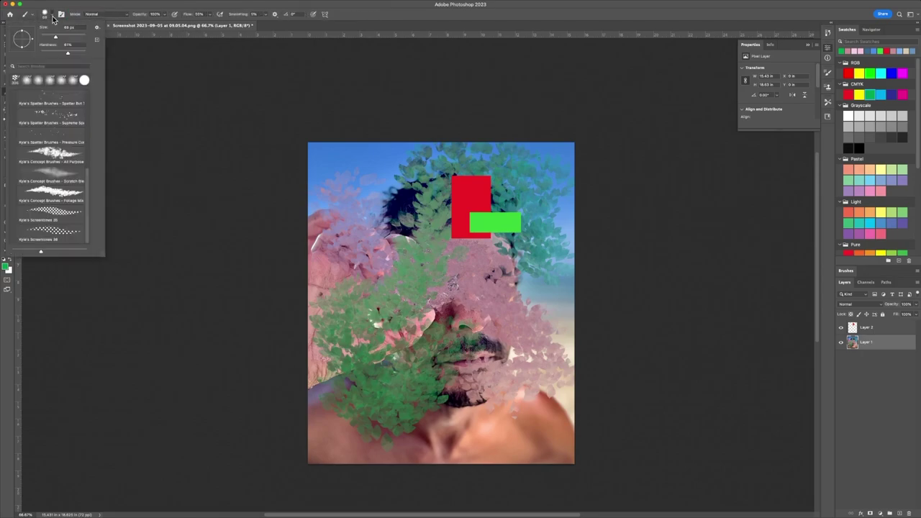
{"action": "left_click", "coordinate": [55, 214]}
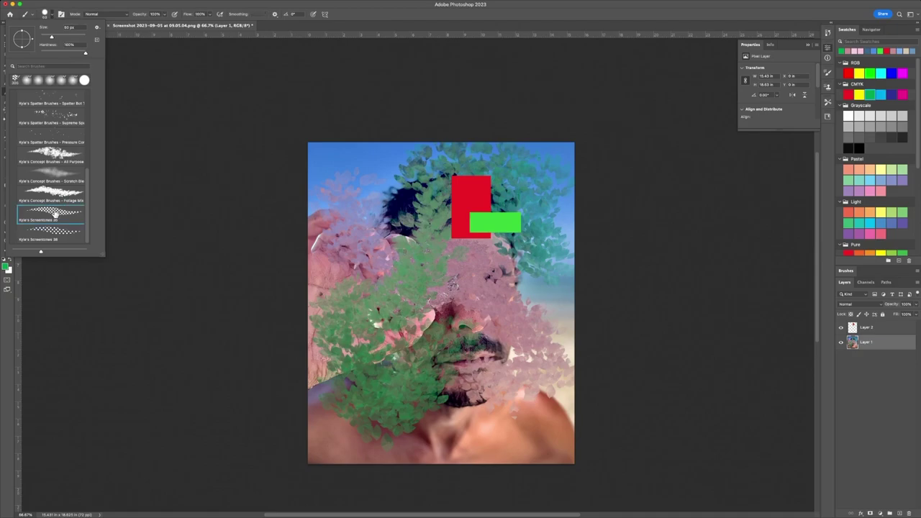
{"action": "left_click", "coordinate": [170, 13]}
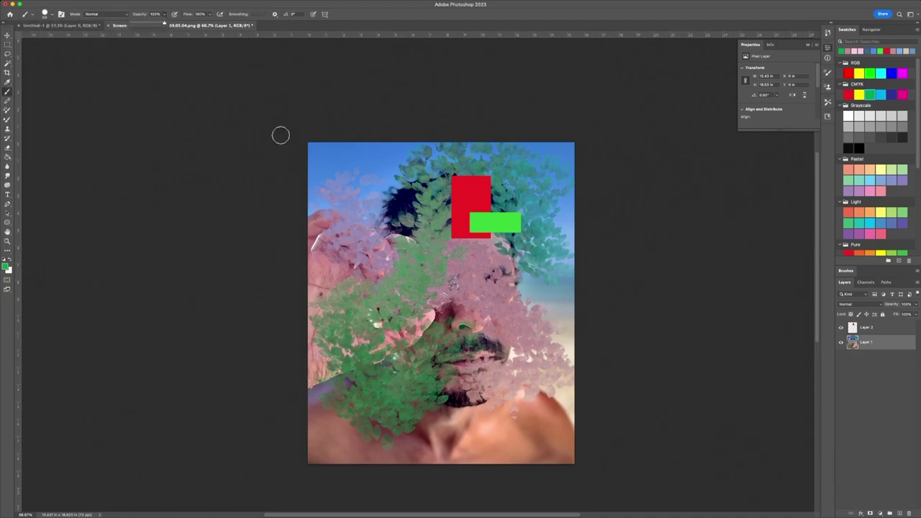
{"action": "left_click_drag", "start_coordinate": [373, 209], "coordinate": [345, 207]}
{"action": "mouse_move", "coordinate": [357, 238]}
{"action": "left_mouse_down"}
{"action": "mouse_move", "coordinate": [415, 272]}
{"action": "mouse_move", "coordinate": [472, 281]}
{"action": "mouse_move", "coordinate": [539, 337]}
{"action": "mouse_move", "coordinate": [539, 369]}
{"action": "mouse_move", "coordinate": [498, 393]}
{"action": "mouse_move", "coordinate": [512, 418]}
{"action": "left_mouse_up"}
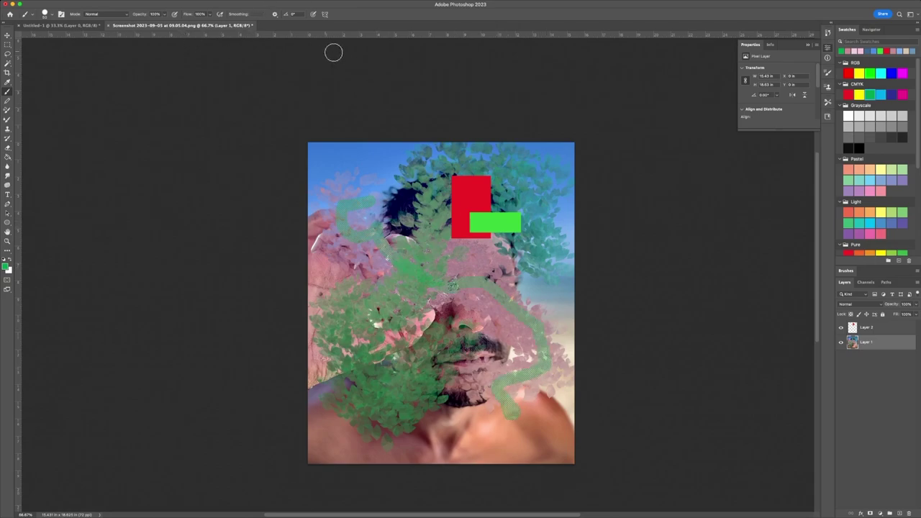
- Enlarge the screentone brush to about 134 px and paint a broad green stroke across the hand and eyes
{"action": "left_click", "coordinate": [53, 14]}
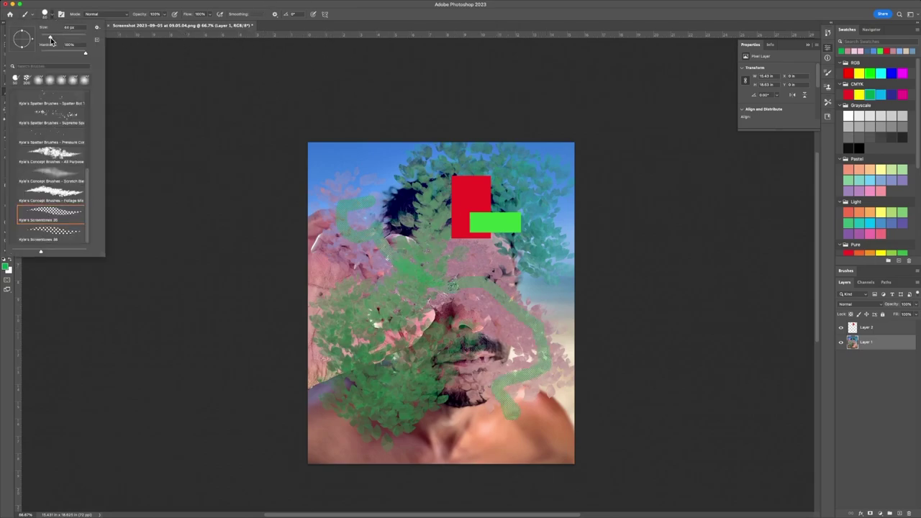
{"action": "left_click_drag", "start_coordinate": [50, 41], "coordinate": [70, 41]}
{"action": "left_click", "coordinate": [346, 258]}
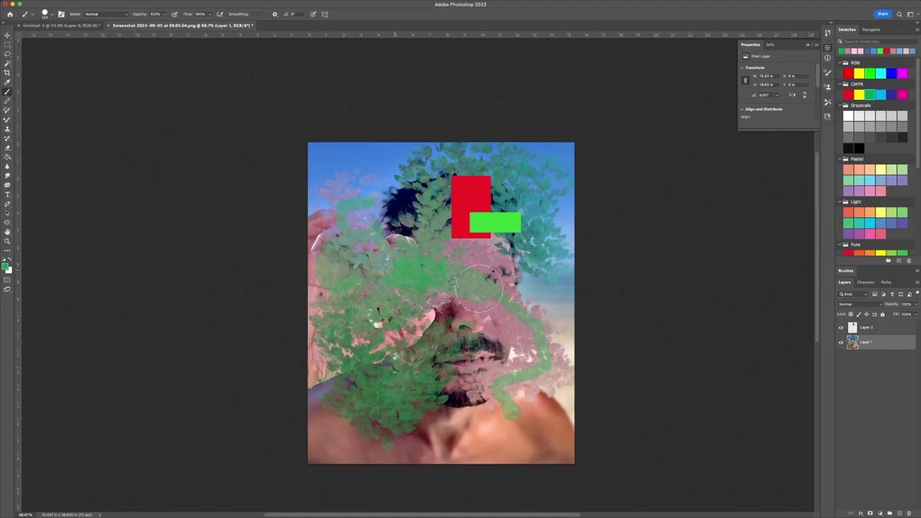
- Paint winding green strokes across the portrait with Kyle's Ultimate Pastel Palooza brush, making the last one at 18% flow
{"action": "left_click", "coordinate": [54, 14]}
{"action": "scroll", "coordinate": [43, 144], "scroll_direction": "up", "scroll_amount": 5}
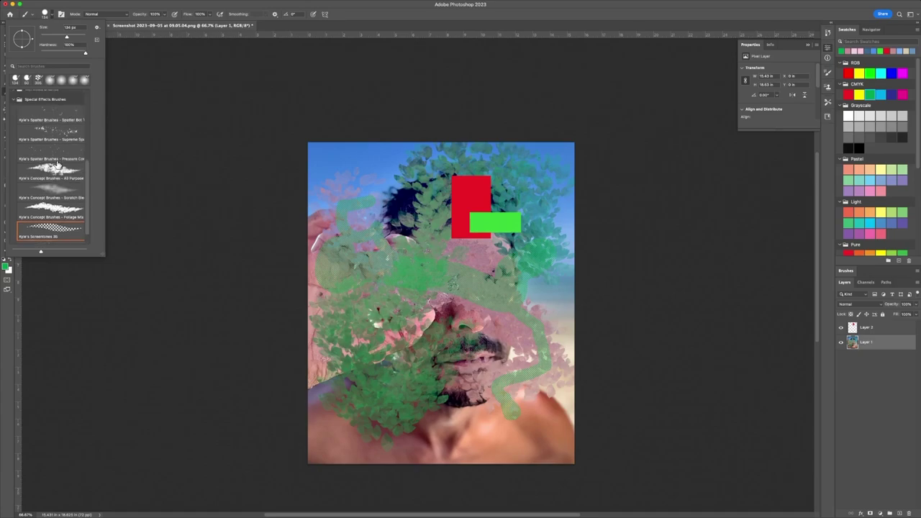
{"action": "left_click", "coordinate": [52, 145]}
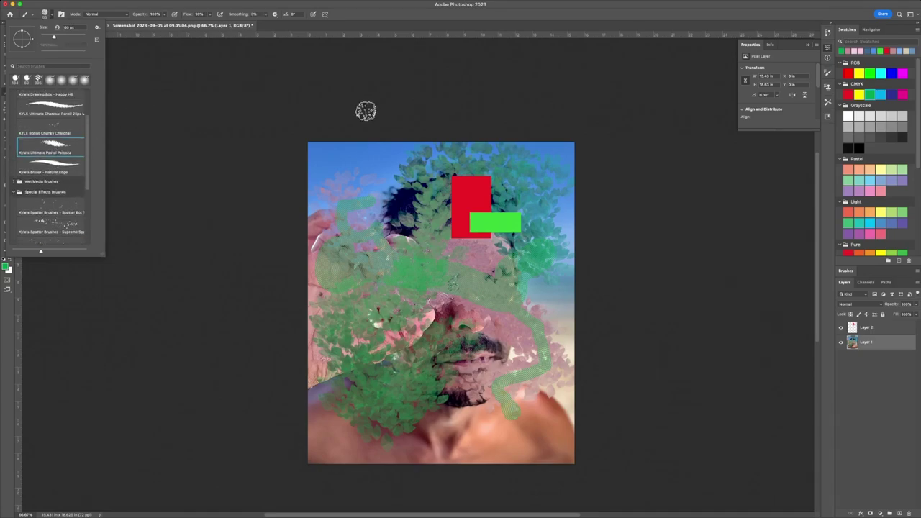
{"action": "left_click", "coordinate": [523, 183]}
{"action": "mouse_move", "coordinate": [525, 181]}
{"action": "left_mouse_down"}
{"action": "mouse_move", "coordinate": [567, 299]}
{"action": "mouse_move", "coordinate": [518, 284]}
{"action": "mouse_move", "coordinate": [484, 290]}
{"action": "mouse_move", "coordinate": [353, 157]}
{"action": "mouse_move", "coordinate": [332, 221]}
{"action": "mouse_move", "coordinate": [348, 261]}
{"action": "mouse_move", "coordinate": [419, 297]}
{"action": "left_mouse_up"}
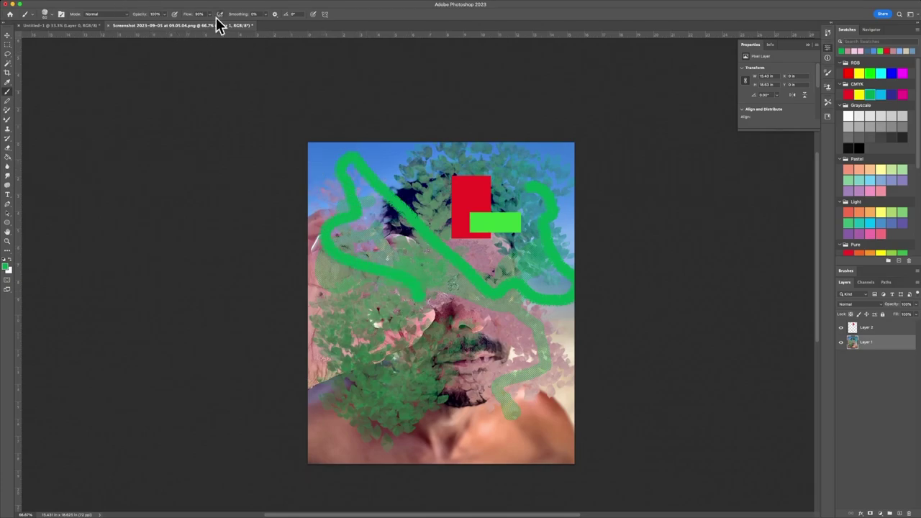
{"action": "left_click_drag", "start_coordinate": [187, 26], "coordinate": [183, 26]}
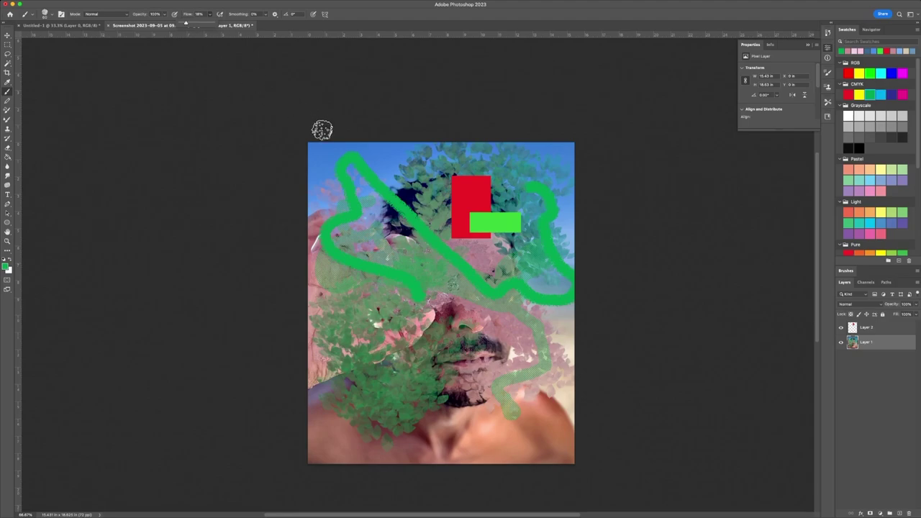
{"action": "mouse_move", "coordinate": [411, 158]}
{"action": "left_mouse_down"}
{"action": "mouse_move", "coordinate": [512, 169]}
{"action": "mouse_move", "coordinate": [540, 241]}
{"action": "mouse_move", "coordinate": [554, 338]}
{"action": "mouse_move", "coordinate": [496, 409]}
{"action": "left_mouse_up"}
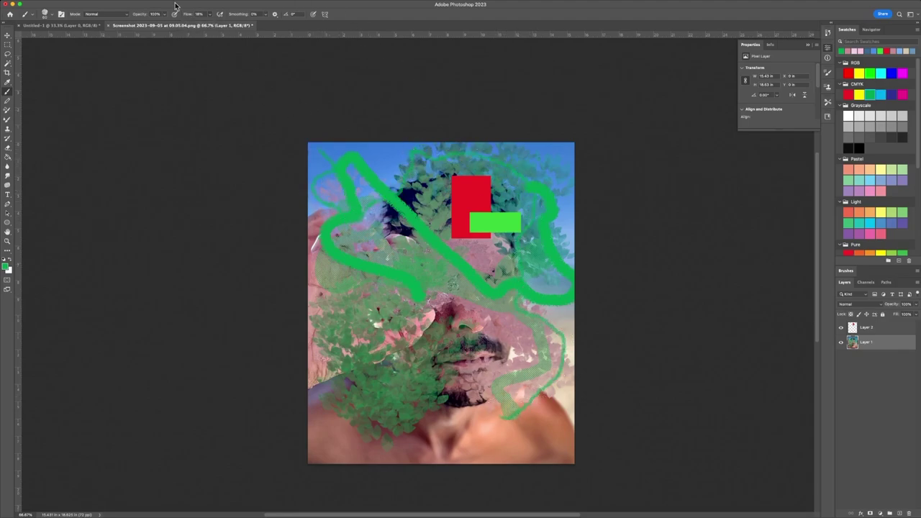
- Look through the brush preset library and the options for creating, importing and getting more brushes
{"action": "left_click", "coordinate": [48, 14]}
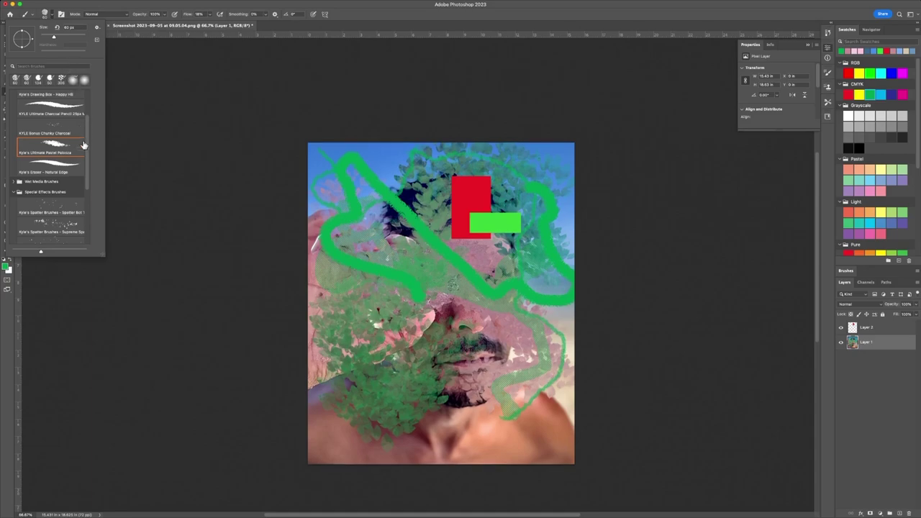
{"action": "scroll", "coordinate": [49, 209], "scroll_direction": "down", "scroll_amount": 1}
{"action": "scroll", "coordinate": [50, 209], "scroll_direction": "down", "scroll_amount": 3}
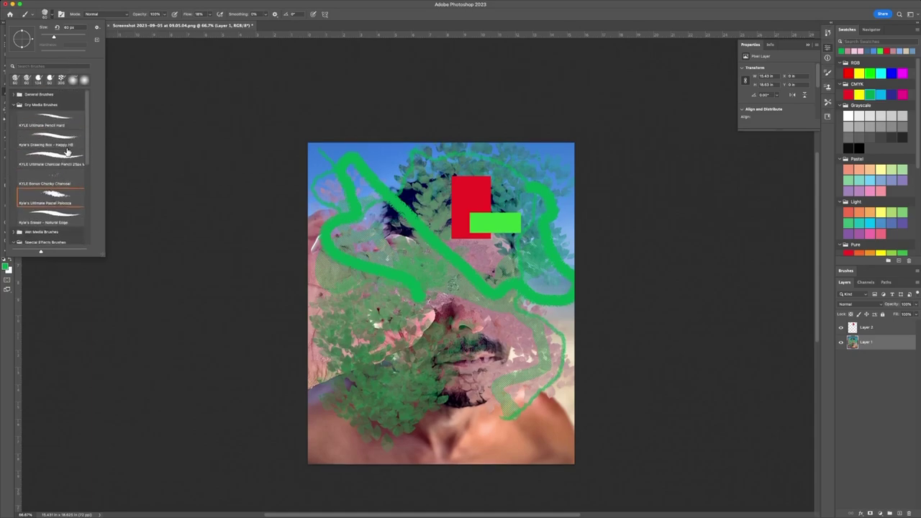
{"action": "scroll", "coordinate": [65, 169], "scroll_direction": "down", "scroll_amount": 3}
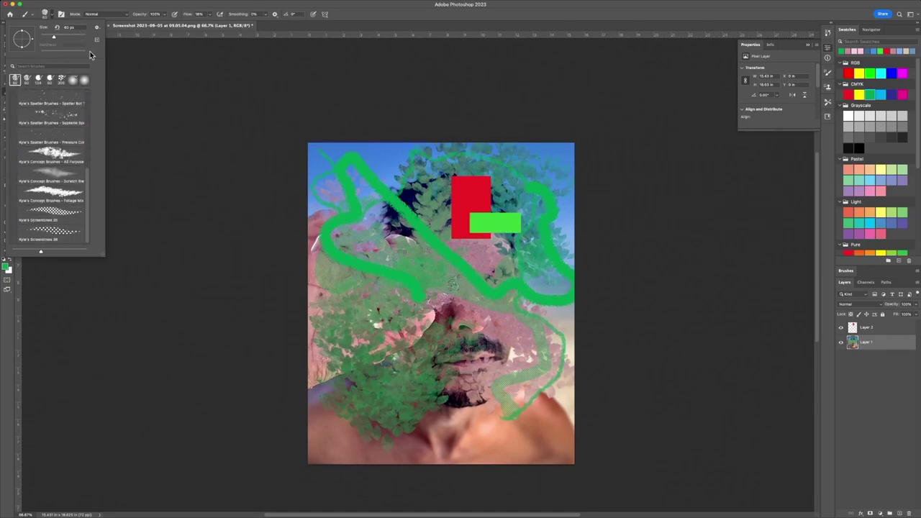
{"action": "left_click", "coordinate": [98, 29]}
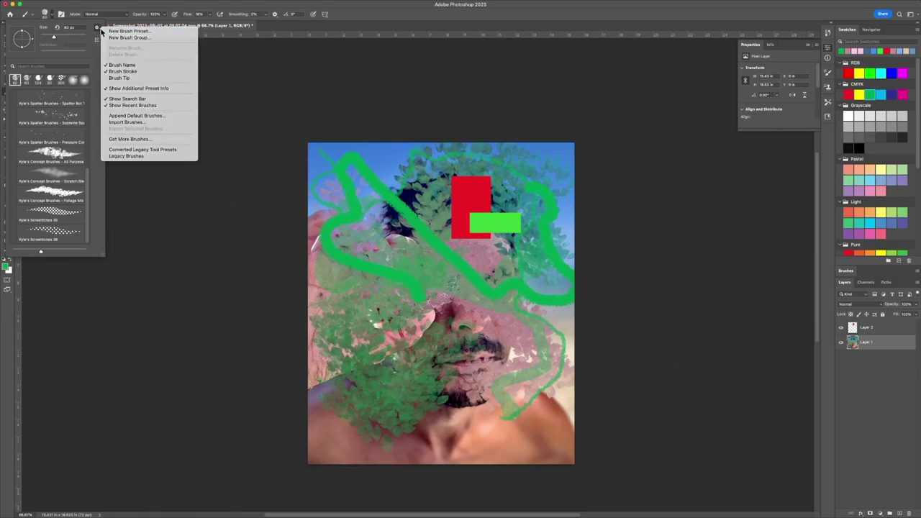
{"action": "left_click", "coordinate": [121, 36]}
{"action": "left_click", "coordinate": [121, 26]}
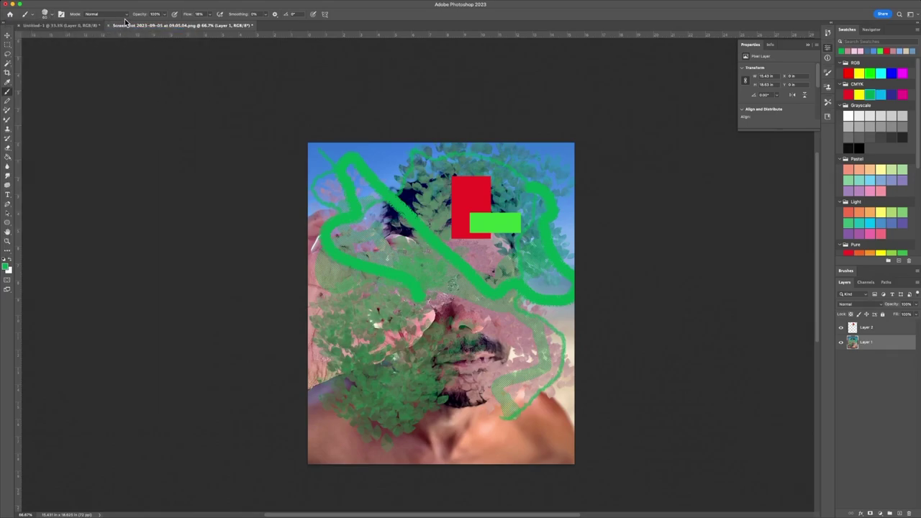
- Enlarge the brush and paint a looping CMYK red stroke over the raised hand and face in Normal mode
{"action": "left_click", "coordinate": [126, 15]}
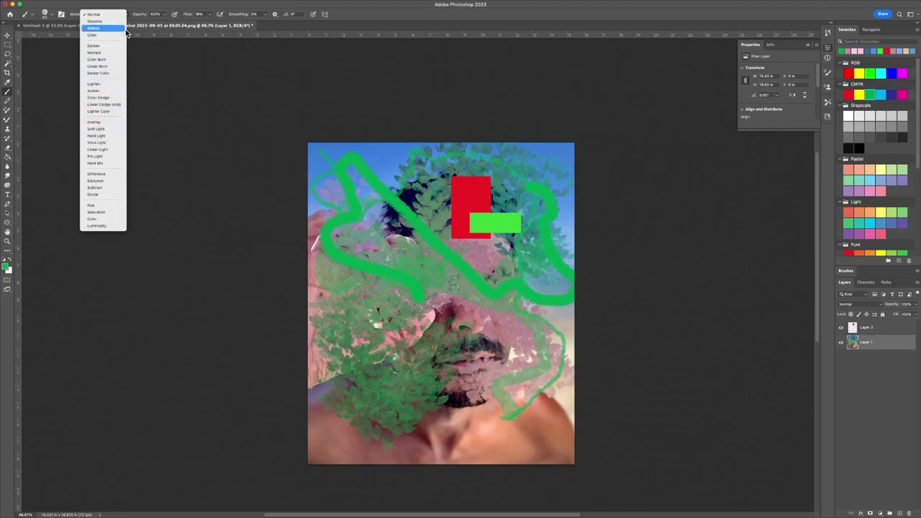
{"action": "left_click", "coordinate": [88, 14]}
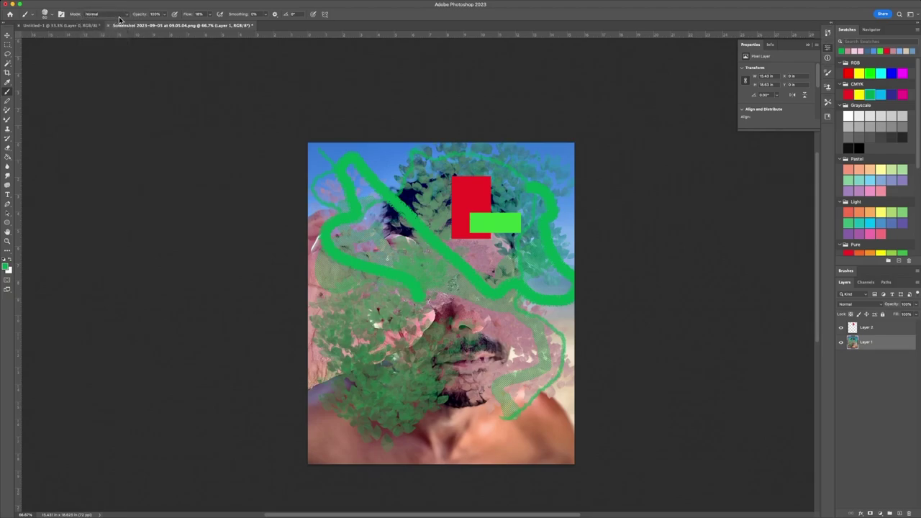
{"action": "left_click", "coordinate": [47, 14]}
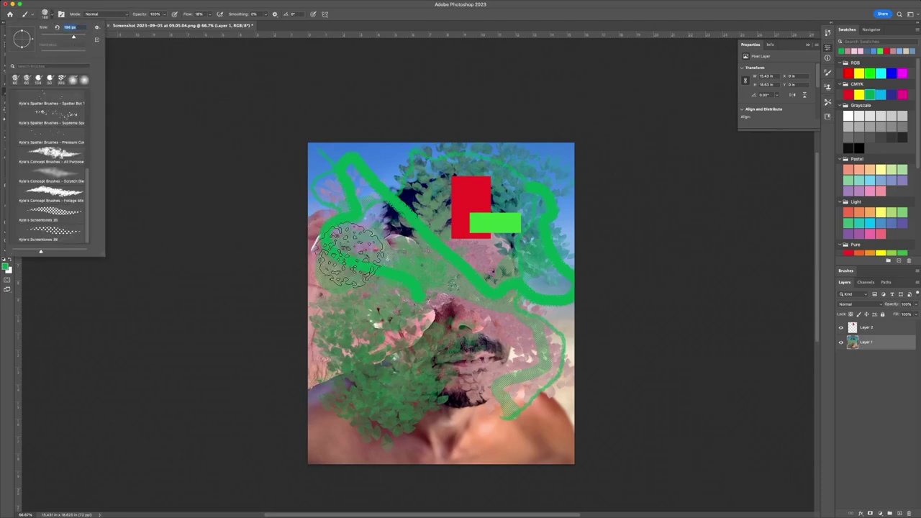
{"action": "left_click", "coordinate": [849, 94]}
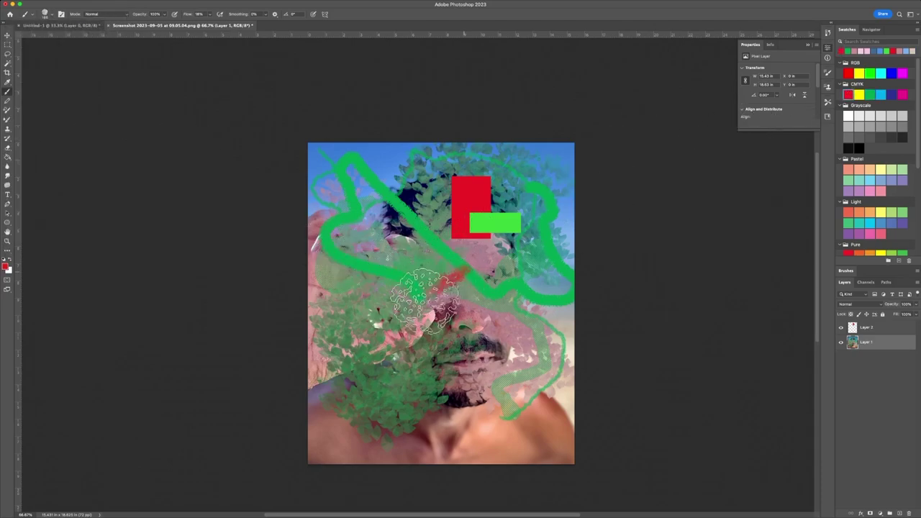
{"action": "mouse_move", "coordinate": [440, 308]}
{"action": "left_mouse_down"}
{"action": "mouse_move", "coordinate": [341, 261]}
{"action": "mouse_move", "coordinate": [432, 255]}
{"action": "mouse_move", "coordinate": [441, 304]}
{"action": "mouse_move", "coordinate": [474, 318]}
{"action": "left_mouse_up"}
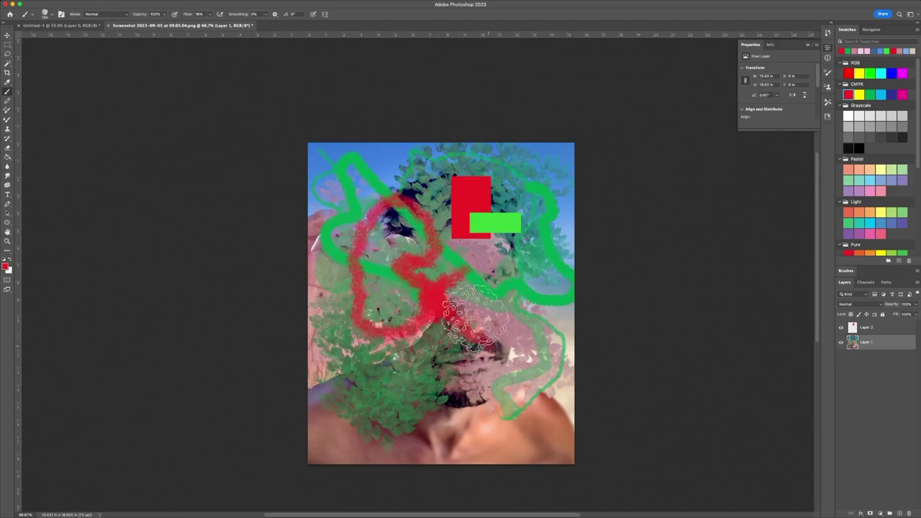
- Enlarge the brush to 1040 px and dab faint red paint over the hand and face
{"action": "left_click", "coordinate": [54, 15]}
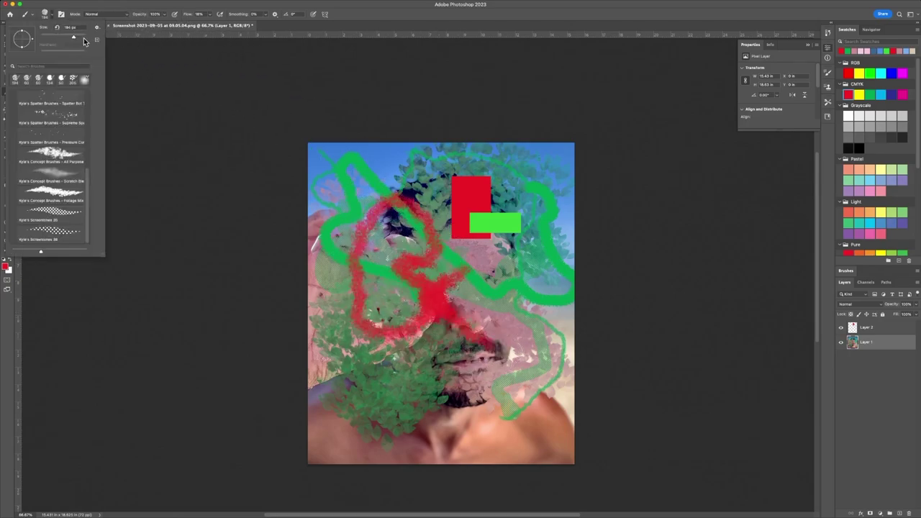
{"action": "left_click_drag", "start_coordinate": [81, 39], "coordinate": [87, 41]}
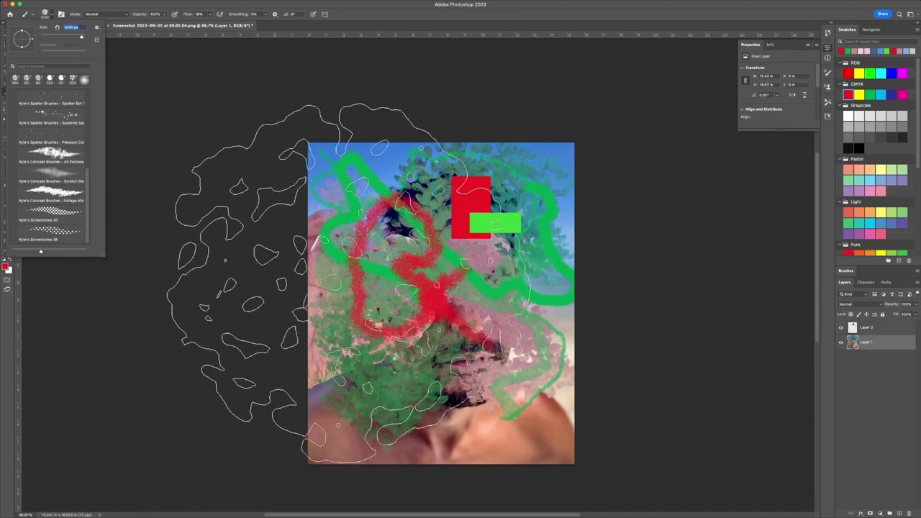
{"action": "left_click", "coordinate": [323, 295]}
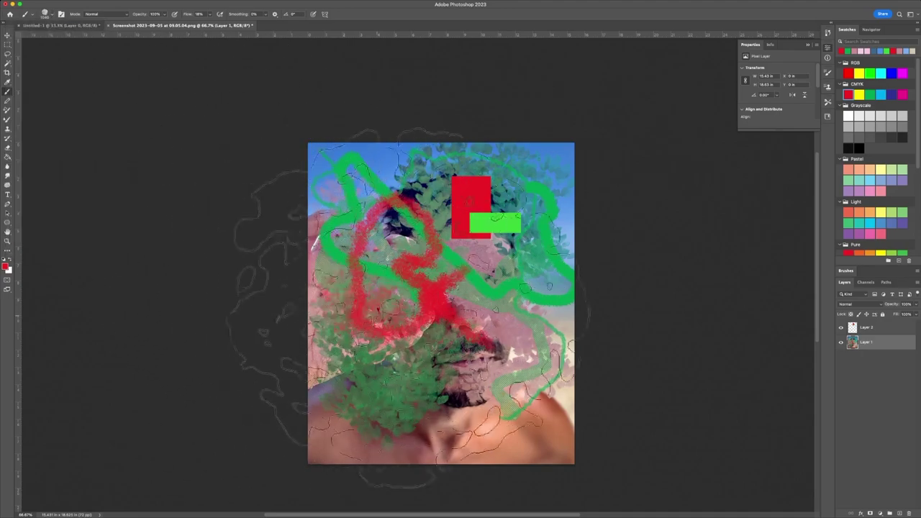
- Paint a winding CMYK cyan stroke down the portrait with the KYLE Ultimate Charcoal Pencil brush enlarged to about 127 px
{"action": "left_click", "coordinate": [882, 93]}
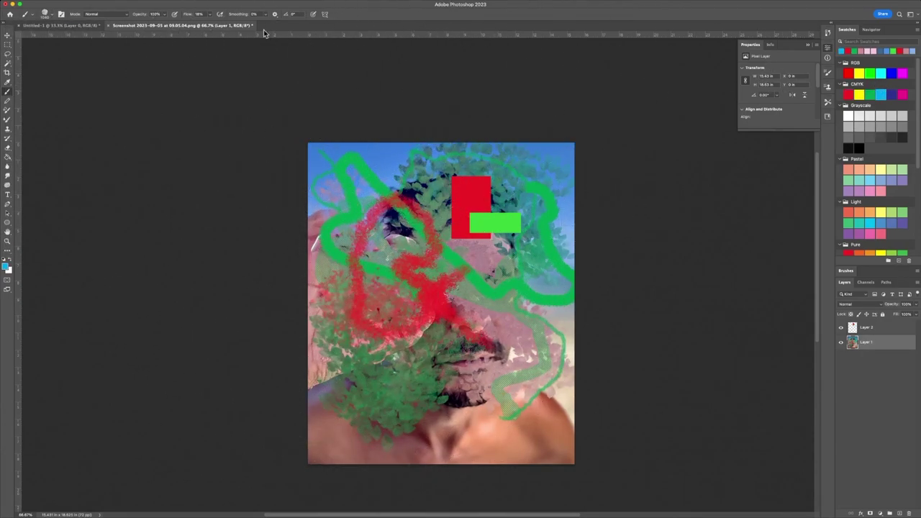
{"action": "left_click", "coordinate": [47, 15]}
{"action": "scroll", "coordinate": [59, 148], "scroll_direction": "up", "scroll_amount": 5}
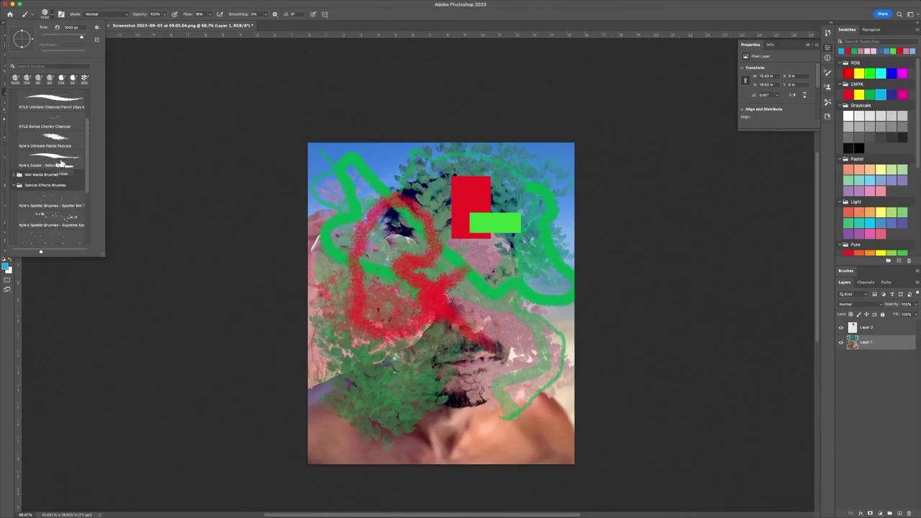
{"action": "left_click", "coordinate": [51, 108]}
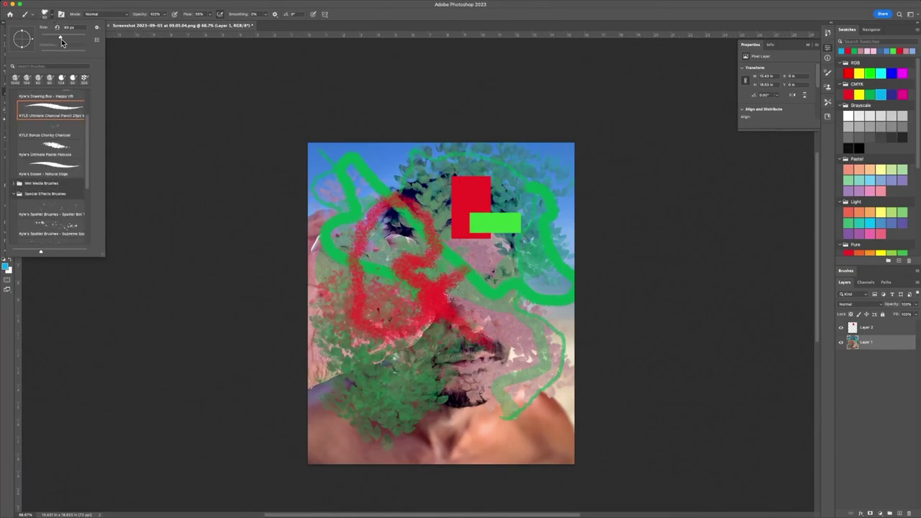
{"action": "left_click_drag", "start_coordinate": [62, 42], "coordinate": [70, 41]}
{"action": "mouse_move", "coordinate": [343, 184]}
{"action": "left_mouse_down"}
{"action": "mouse_move", "coordinate": [375, 204]}
{"action": "mouse_move", "coordinate": [362, 276]}
{"action": "mouse_move", "coordinate": [422, 346]}
{"action": "mouse_move", "coordinate": [476, 357]}
{"action": "mouse_move", "coordinate": [486, 414]}
{"action": "mouse_move", "coordinate": [447, 429]}
{"action": "mouse_move", "coordinate": [356, 407]}
{"action": "left_mouse_up"}
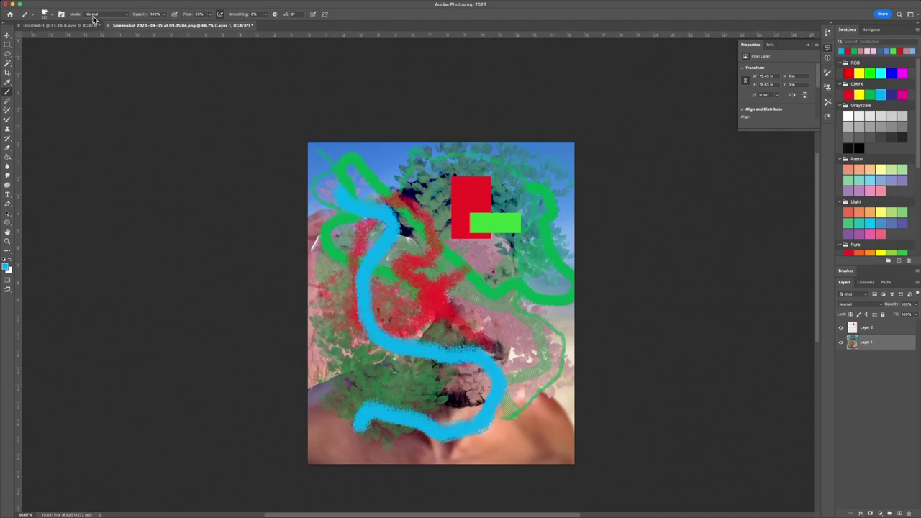
- Set the brush blending mode to Difference and paint long winding strokes all over the portrait
{"action": "left_click", "coordinate": [122, 16]}
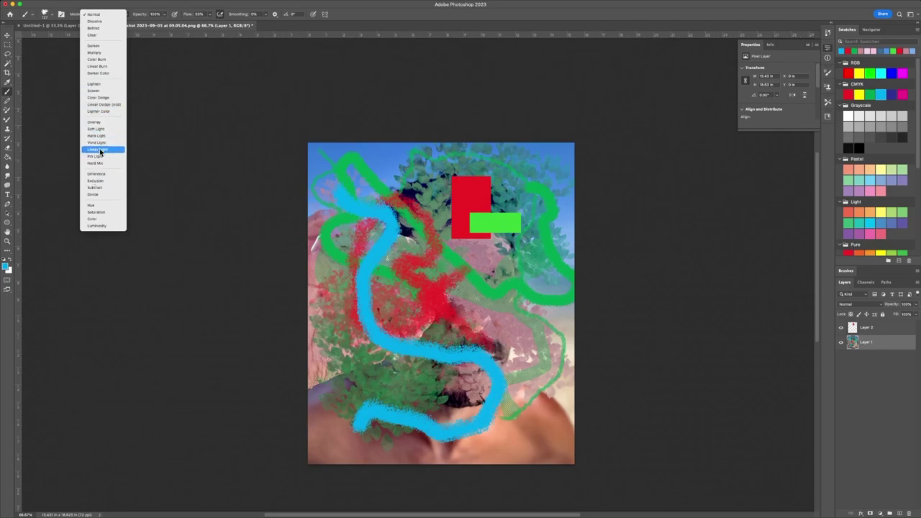
{"action": "left_click", "coordinate": [105, 176]}
{"action": "mouse_move", "coordinate": [320, 272]}
{"action": "left_mouse_down"}
{"action": "mouse_move", "coordinate": [363, 269]}
{"action": "mouse_move", "coordinate": [399, 311]}
{"action": "mouse_move", "coordinate": [427, 292]}
{"action": "mouse_move", "coordinate": [452, 291]}
{"action": "mouse_move", "coordinate": [380, 229]}
{"action": "mouse_move", "coordinate": [359, 196]}
{"action": "mouse_move", "coordinate": [377, 169]}
{"action": "mouse_move", "coordinate": [438, 159]}
{"action": "mouse_move", "coordinate": [483, 207]}
{"action": "mouse_move", "coordinate": [559, 202]}
{"action": "mouse_move", "coordinate": [542, 251]}
{"action": "mouse_move", "coordinate": [568, 291]}
{"action": "mouse_move", "coordinate": [557, 311]}
{"action": "mouse_move", "coordinate": [488, 291]}
{"action": "mouse_move", "coordinate": [499, 353]}
{"action": "mouse_move", "coordinate": [529, 375]}
{"action": "mouse_move", "coordinate": [546, 446]}
{"action": "mouse_move", "coordinate": [518, 442]}
{"action": "mouse_move", "coordinate": [281, 310]}
{"action": "mouse_move", "coordinate": [445, 414]}
{"action": "mouse_move", "coordinate": [431, 410]}
{"action": "mouse_move", "coordinate": [398, 436]}
{"action": "mouse_move", "coordinate": [411, 392]}
{"action": "mouse_move", "coordinate": [330, 342]}
{"action": "mouse_move", "coordinate": [305, 310]}
{"action": "mouse_move", "coordinate": [344, 285]}
{"action": "mouse_move", "coordinate": [325, 237]}
{"action": "mouse_move", "coordinate": [314, 157]}
{"action": "mouse_move", "coordinate": [430, 148]}
{"action": "mouse_move", "coordinate": [539, 164]}
{"action": "mouse_move", "coordinate": [506, 269]}
{"action": "mouse_move", "coordinate": [521, 306]}
{"action": "mouse_move", "coordinate": [560, 344]}
{"action": "mouse_move", "coordinate": [536, 388]}
{"action": "left_mouse_up"}
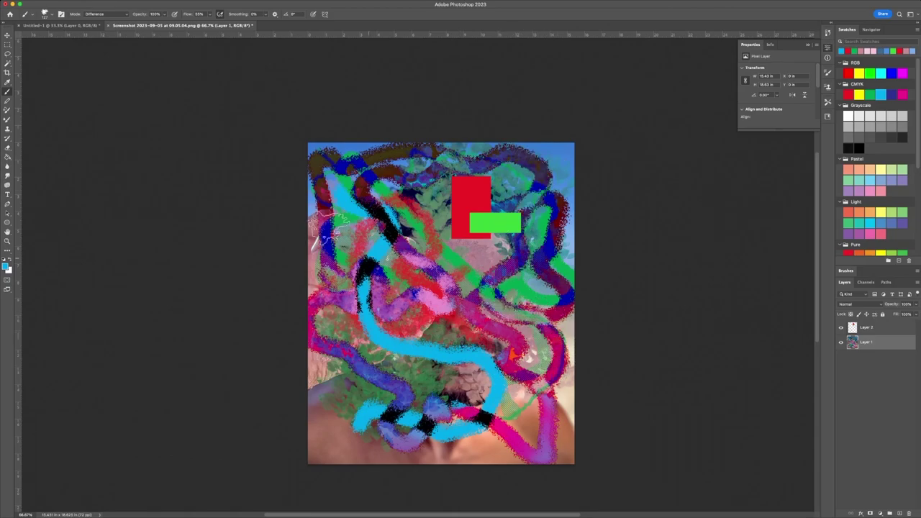
- Set the brush blending mode to Overlay and paint cyan over the light areas, right edge and shoulders
{"action": "left_click", "coordinate": [127, 14]}
{"action": "left_click", "coordinate": [111, 13]}
{"action": "left_click", "coordinate": [115, 14]}
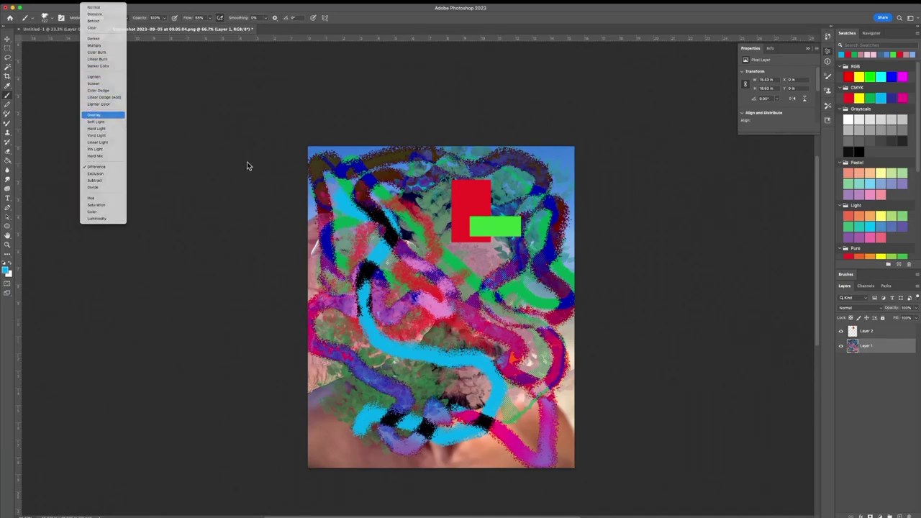
{"action": "key", "text": "Return"}
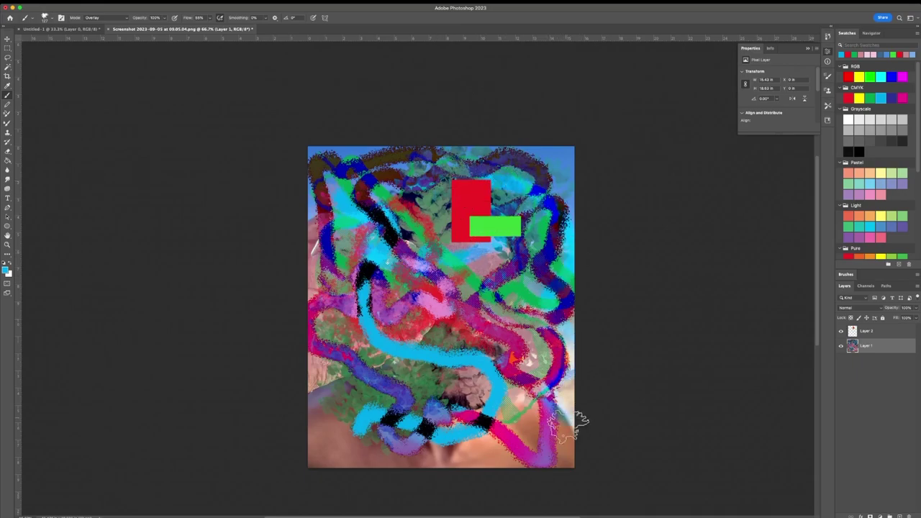
{"action": "mouse_move", "coordinate": [569, 424]}
{"action": "left_mouse_down"}
{"action": "mouse_move", "coordinate": [541, 451]}
{"action": "mouse_move", "coordinate": [514, 426]}
{"action": "mouse_move", "coordinate": [536, 422]}
{"action": "mouse_move", "coordinate": [482, 450]}
{"action": "mouse_move", "coordinate": [415, 457]}
{"action": "mouse_move", "coordinate": [367, 443]}
{"action": "mouse_move", "coordinate": [321, 431]}
{"action": "left_mouse_up"}
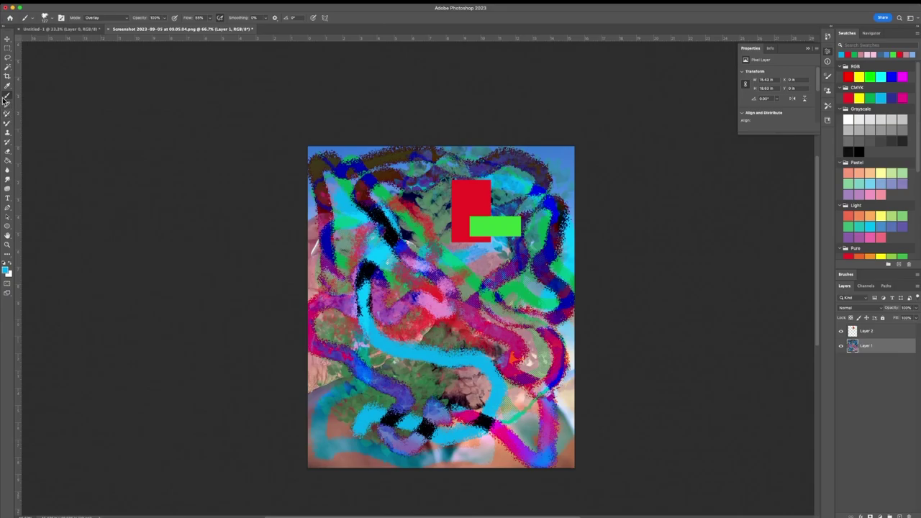
- Clone sampled painted areas onto the middle and upper parts of the portrait with the Clone Stamp tool, and undo the last stroke
{"action": "left_click", "coordinate": [8, 134]}
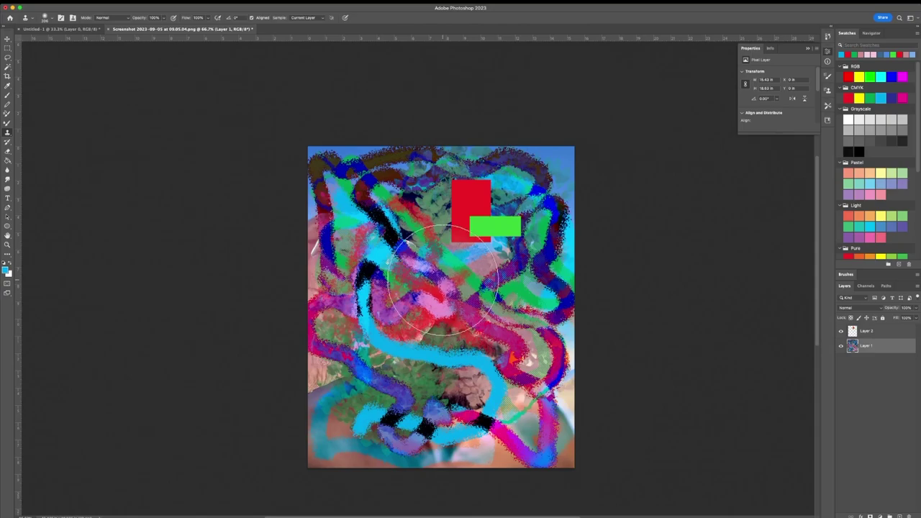
{"action": "mouse_move", "coordinate": [443, 279]}
{"action": "left_mouse_down"}
{"action": "mouse_move", "coordinate": [452, 304]}
{"action": "mouse_move", "coordinate": [483, 315]}
{"action": "mouse_move", "coordinate": [500, 298]}
{"action": "mouse_move", "coordinate": [504, 290]}
{"action": "mouse_move", "coordinate": [446, 285]}
{"action": "left_mouse_up"}
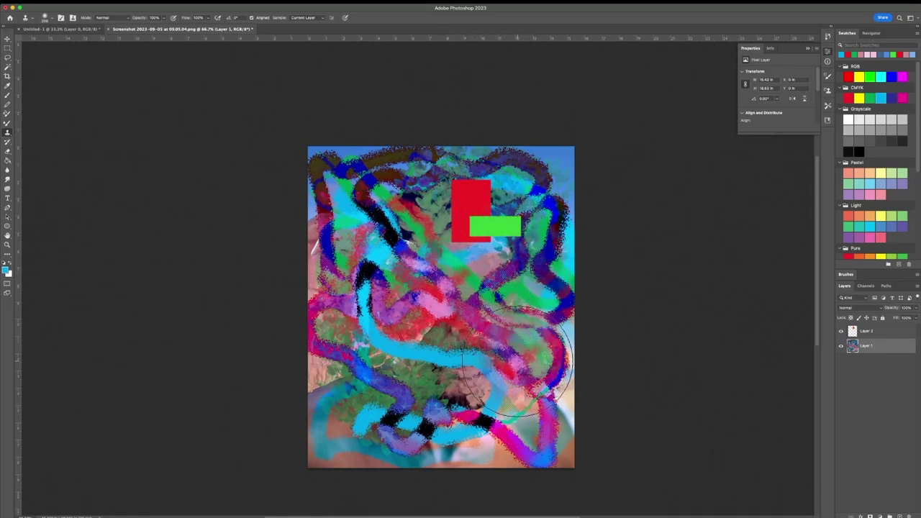
{"action": "mouse_move", "coordinate": [517, 359]}
{"action": "left_mouse_down"}
{"action": "mouse_move", "coordinate": [432, 295]}
{"action": "mouse_move", "coordinate": [412, 259]}
{"action": "left_mouse_up"}
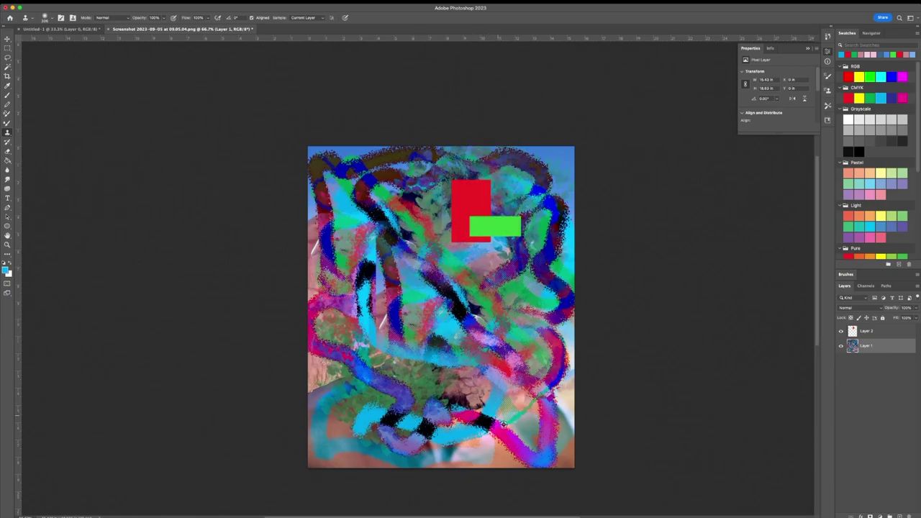
{"action": "mouse_move", "coordinate": [504, 426]}
{"action": "left_mouse_down"}
{"action": "mouse_move", "coordinate": [489, 396]}
{"action": "mouse_move", "coordinate": [483, 400]}
{"action": "left_mouse_up"}
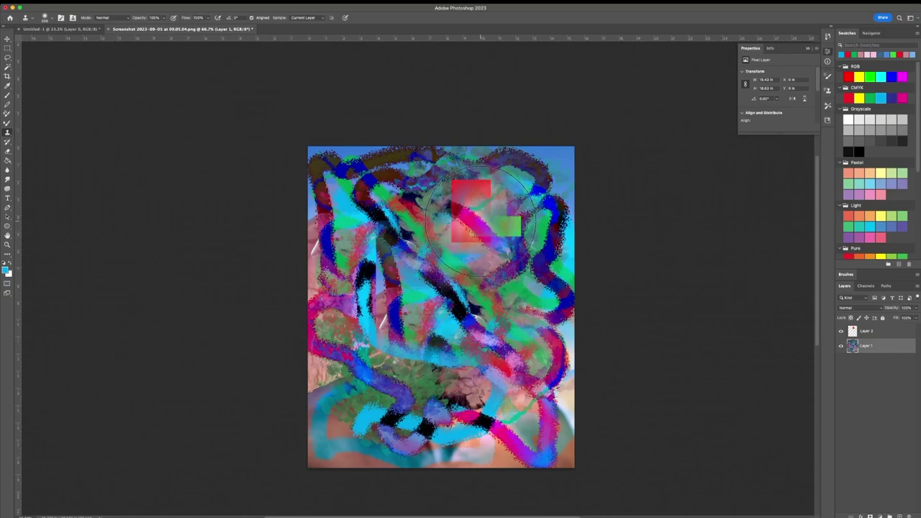
{"action": "mouse_move", "coordinate": [374, 392]}
{"action": "left_mouse_down"}
{"action": "mouse_move", "coordinate": [364, 377]}
{"action": "mouse_move", "coordinate": [374, 324]}
{"action": "mouse_move", "coordinate": [345, 259]}
{"action": "mouse_move", "coordinate": [346, 201]}
{"action": "mouse_move", "coordinate": [446, 216]}
{"action": "left_mouse_up"}
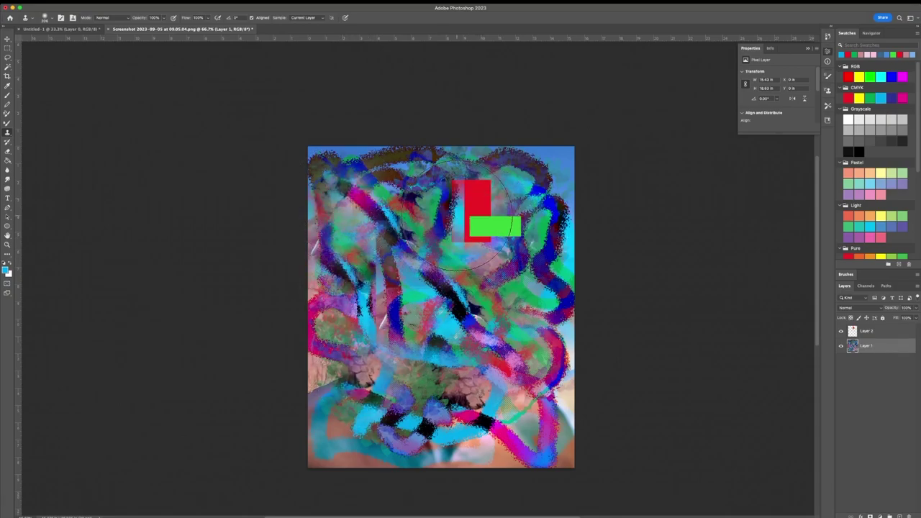
{"action": "mouse_move", "coordinate": [389, 309]}
{"action": "left_mouse_down"}
{"action": "mouse_move", "coordinate": [432, 338]}
{"action": "mouse_move", "coordinate": [381, 359]}
{"action": "mouse_move", "coordinate": [453, 338]}
{"action": "mouse_move", "coordinate": [413, 347]}
{"action": "left_mouse_up"}
{"action": "key", "text": "super+z"}
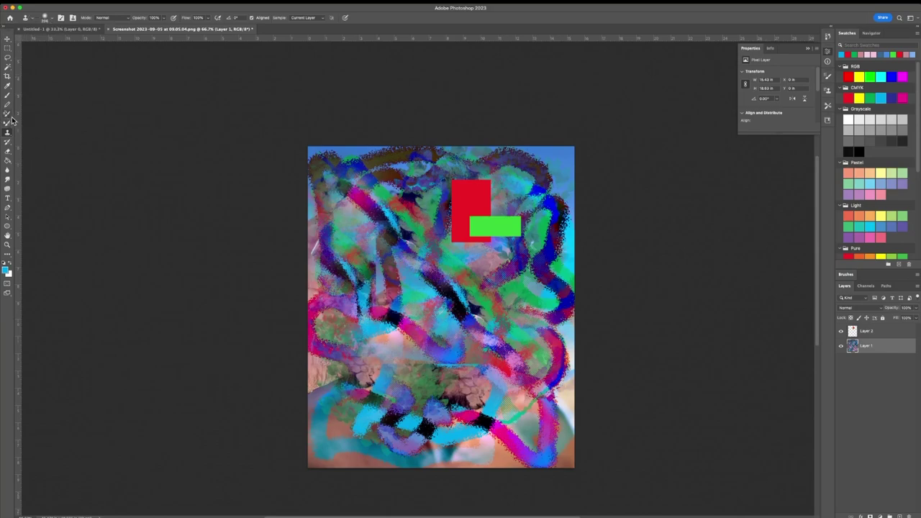
- Activate the Eraser tool, set its mode to Brush, and review the available eraser modes
{"action": "left_click", "coordinate": [10, 154]}
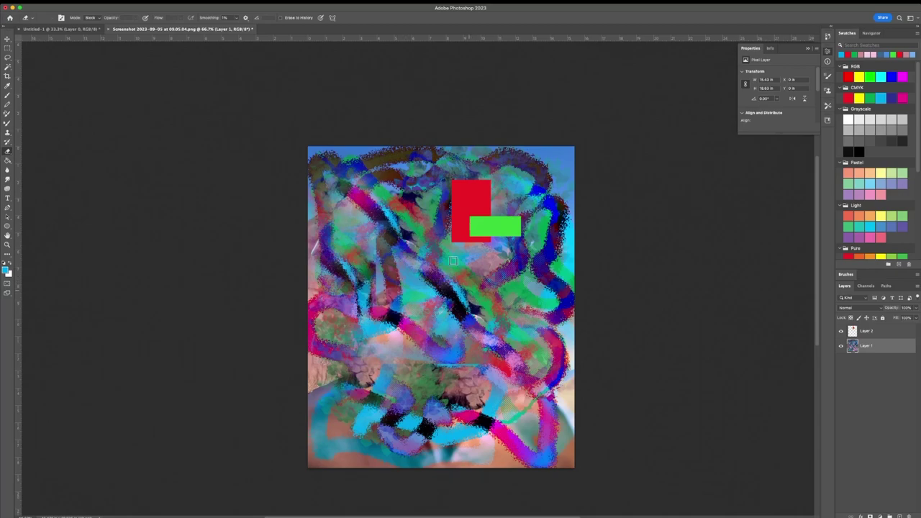
{"action": "left_click", "coordinate": [100, 19]}
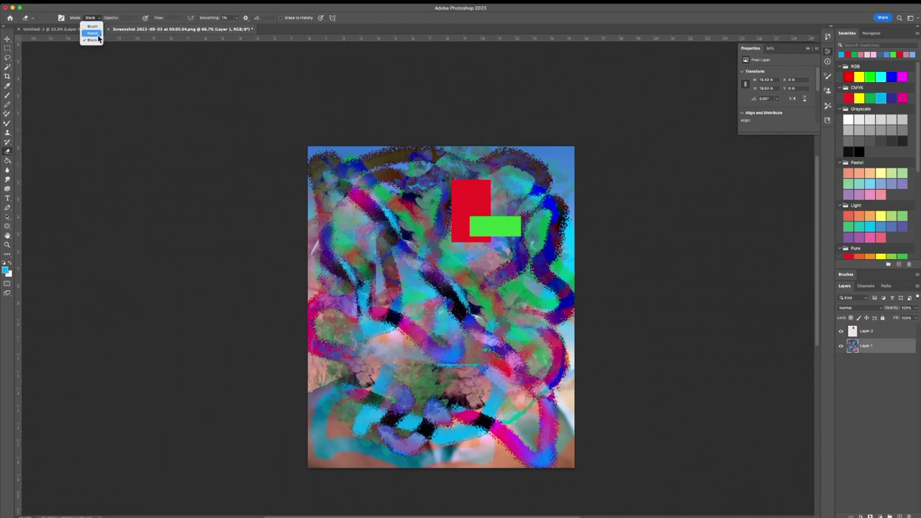
{"action": "left_click", "coordinate": [92, 26]}
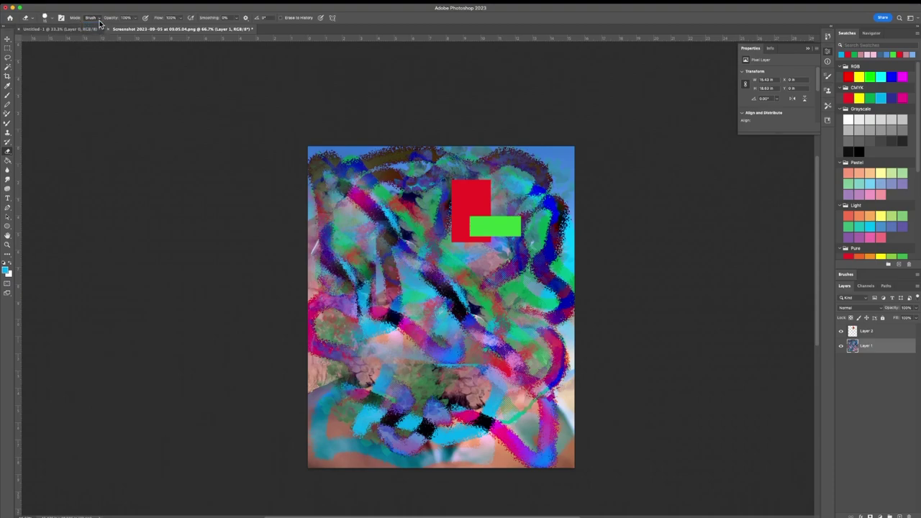
{"action": "left_click", "coordinate": [95, 19]}
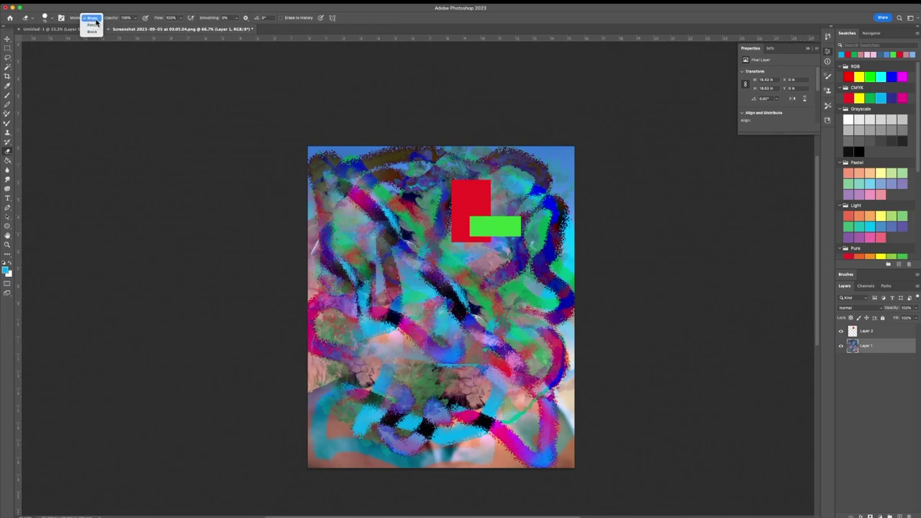
{"action": "left_click", "coordinate": [105, 21]}
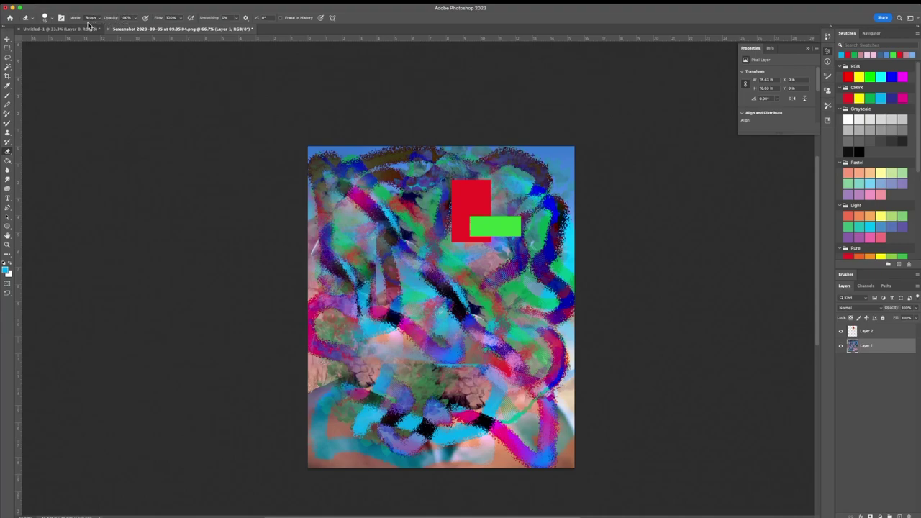
- Set the eraser size to 121 px and use Block mode to erase a winding line across Layer 1
{"action": "left_click", "coordinate": [52, 19]}
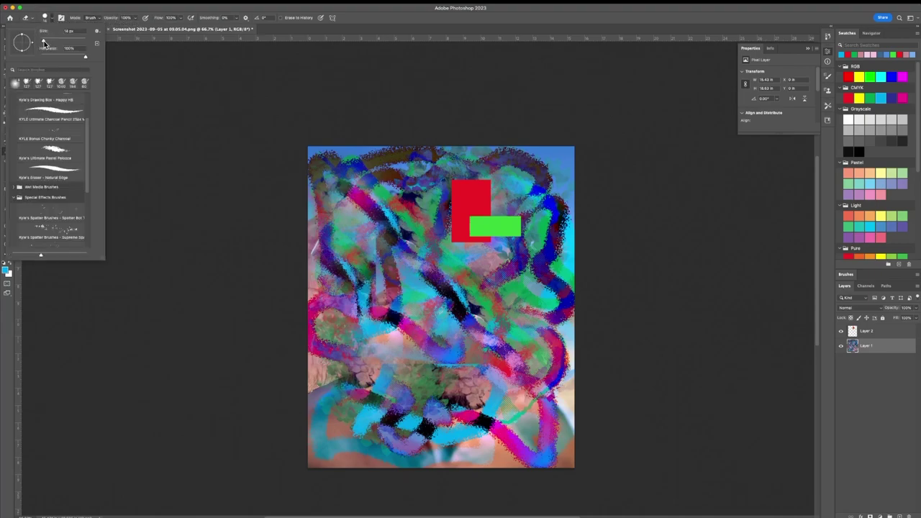
{"action": "left_click_drag", "start_coordinate": [43, 42], "coordinate": [67, 49]}
{"action": "left_click", "coordinate": [108, 19]}
{"action": "left_click", "coordinate": [100, 19]}
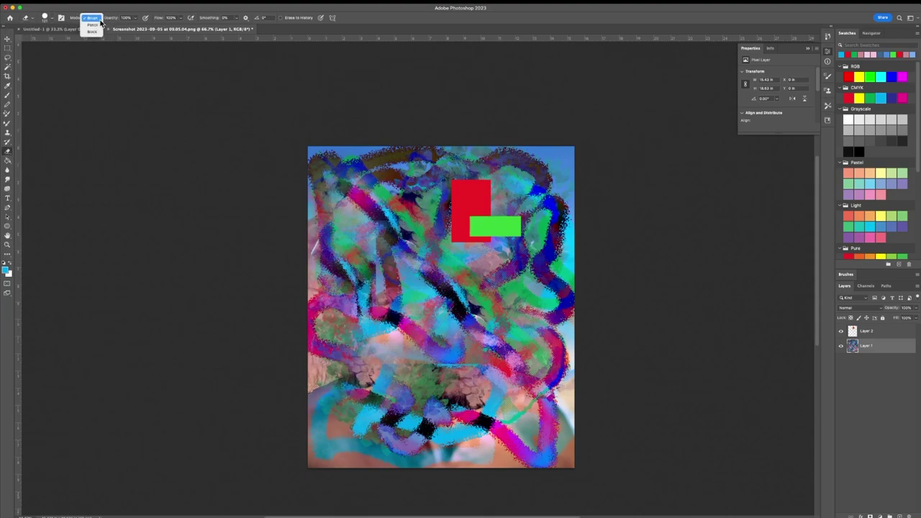
{"action": "left_click", "coordinate": [95, 32]}
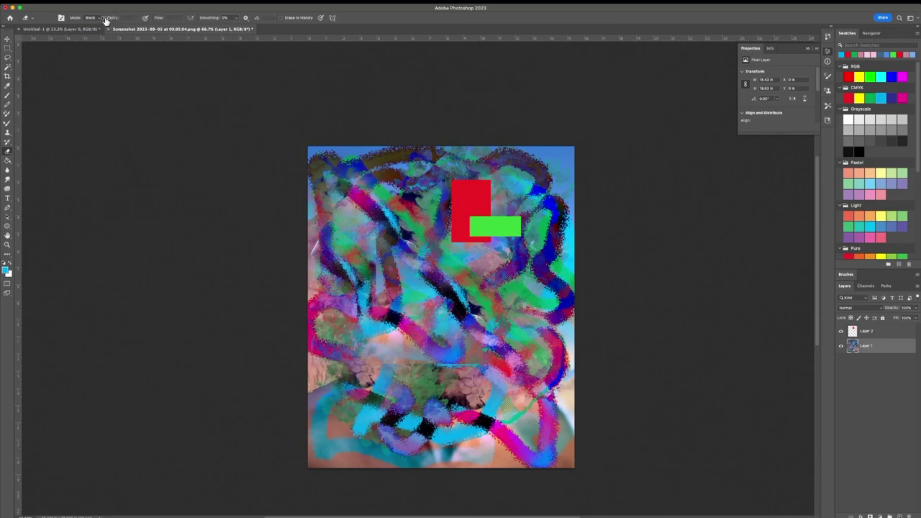
{"action": "mouse_move", "coordinate": [333, 176]}
{"action": "left_mouse_down"}
{"action": "mouse_move", "coordinate": [434, 347]}
{"action": "mouse_move", "coordinate": [468, 305]}
{"action": "left_mouse_up"}
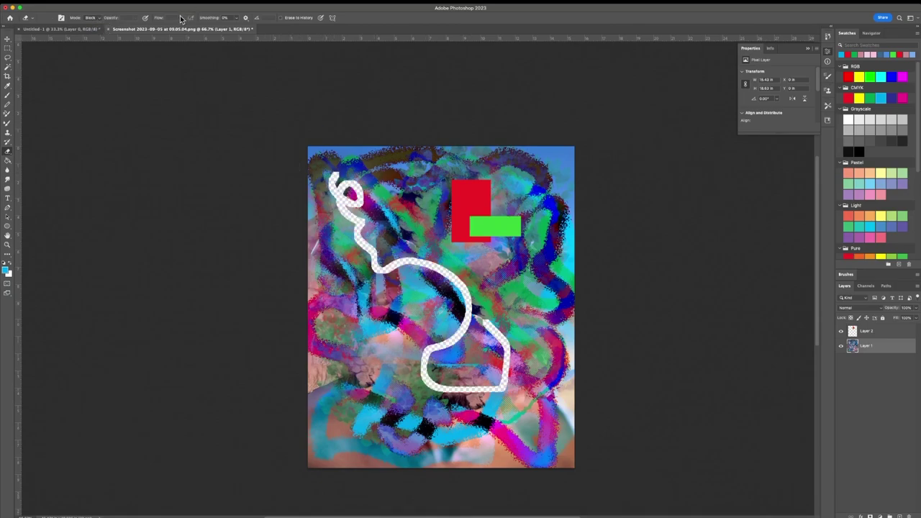
- Switch the eraser back to Brush mode and erase several wide strokes through the middle and edges of Layer 1
{"action": "left_click", "coordinate": [92, 18]}
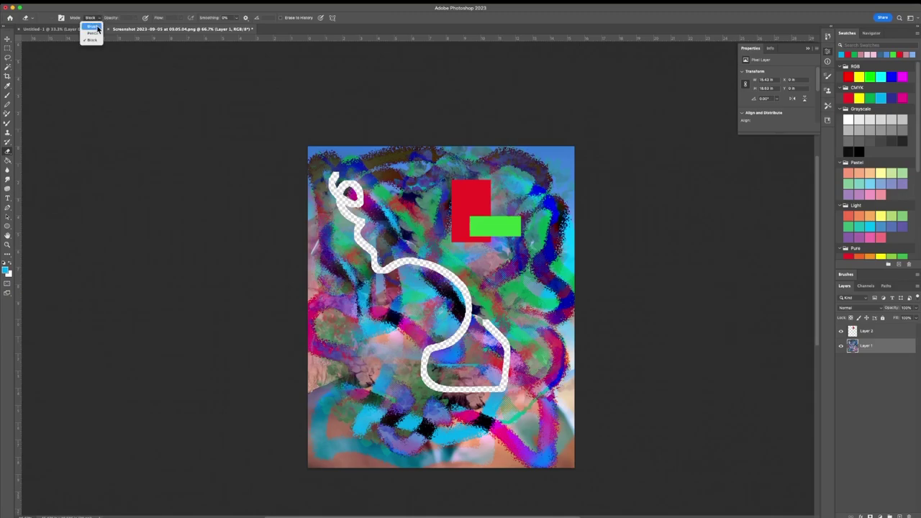
{"action": "left_click", "coordinate": [89, 21]}
{"action": "left_click", "coordinate": [51, 21]}
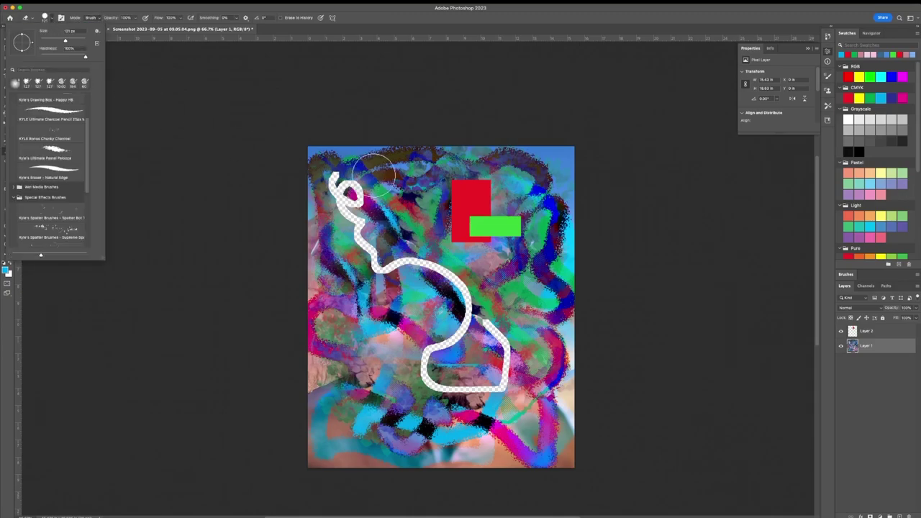
{"action": "mouse_move", "coordinate": [381, 176]}
{"action": "left_mouse_down"}
{"action": "mouse_move", "coordinate": [471, 219]}
{"action": "mouse_move", "coordinate": [519, 177]}
{"action": "mouse_move", "coordinate": [532, 233]}
{"action": "mouse_move", "coordinate": [466, 263]}
{"action": "mouse_move", "coordinate": [369, 351]}
{"action": "mouse_move", "coordinate": [416, 410]}
{"action": "mouse_move", "coordinate": [486, 446]}
{"action": "mouse_move", "coordinate": [572, 357]}
{"action": "left_mouse_up"}
{"action": "mouse_move", "coordinate": [329, 237]}
{"action": "left_mouse_down"}
{"action": "mouse_move", "coordinate": [299, 292]}
{"action": "mouse_move", "coordinate": [327, 454]}
{"action": "left_mouse_up"}
{"action": "mouse_move", "coordinate": [432, 154]}
{"action": "left_mouse_down"}
{"action": "mouse_move", "coordinate": [489, 160]}
{"action": "mouse_move", "coordinate": [513, 144]}
{"action": "mouse_move", "coordinate": [548, 164]}
{"action": "mouse_move", "coordinate": [516, 164]}
{"action": "left_mouse_up"}
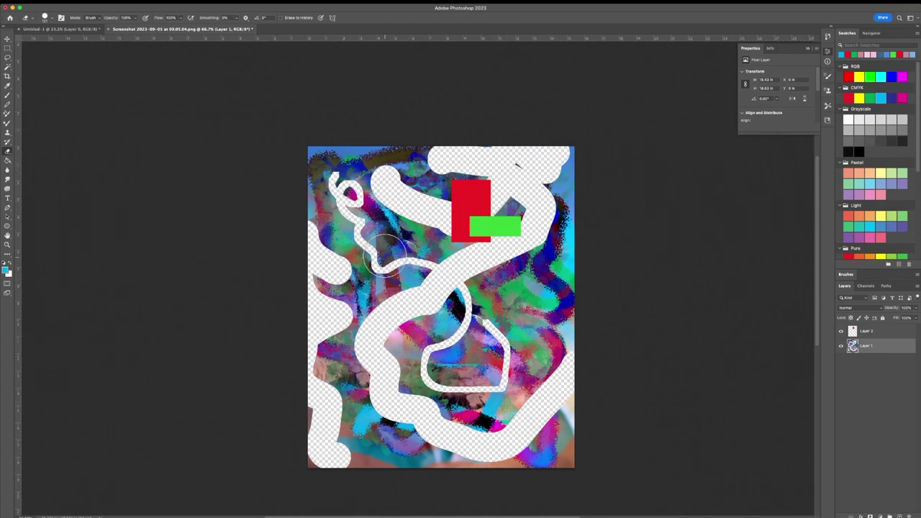
{"action": "mouse_move", "coordinate": [536, 302]}
{"action": "left_mouse_down"}
{"action": "mouse_move", "coordinate": [573, 289]}
{"action": "mouse_move", "coordinate": [596, 304]}
{"action": "left_mouse_up"}
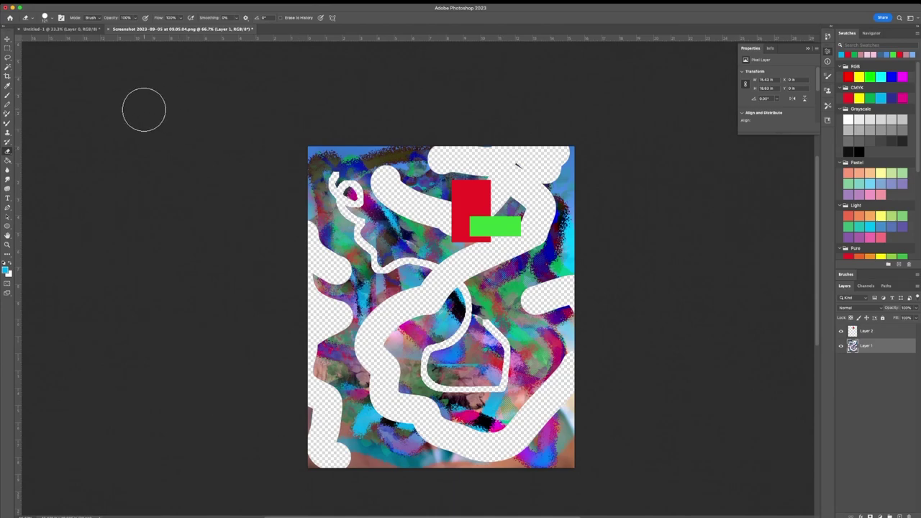
{"action": "left_click", "coordinate": [56, 4]}
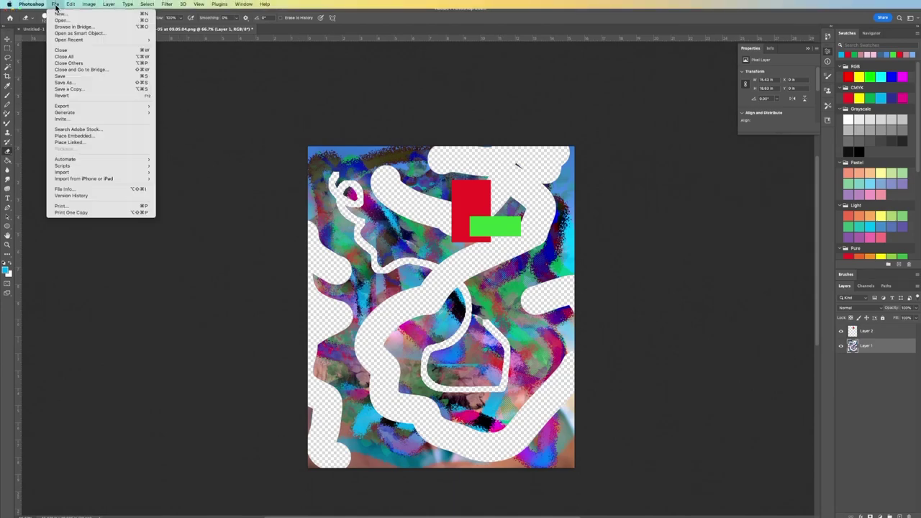
{"action": "left_click", "coordinate": [247, 119]}
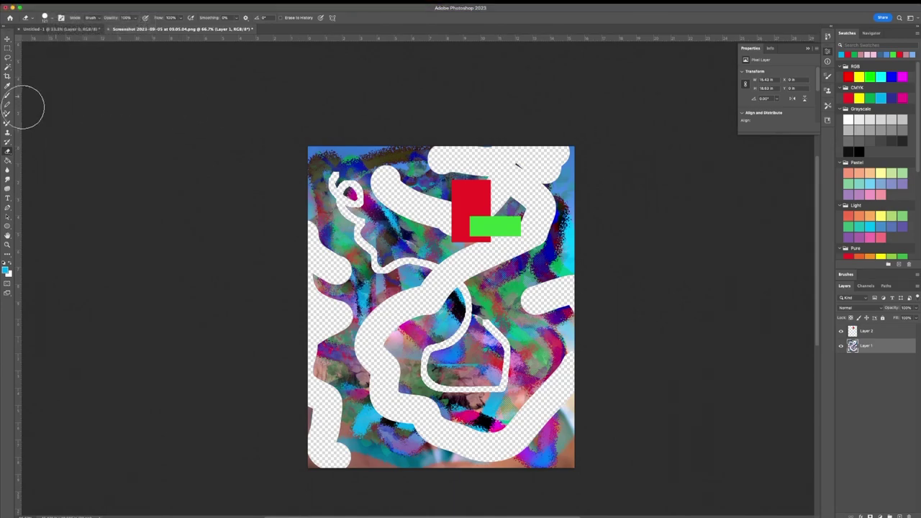
- Select a rectangular area about 9.2 in wide across the middle of Layer 1
{"action": "left_click", "coordinate": [6, 163]}
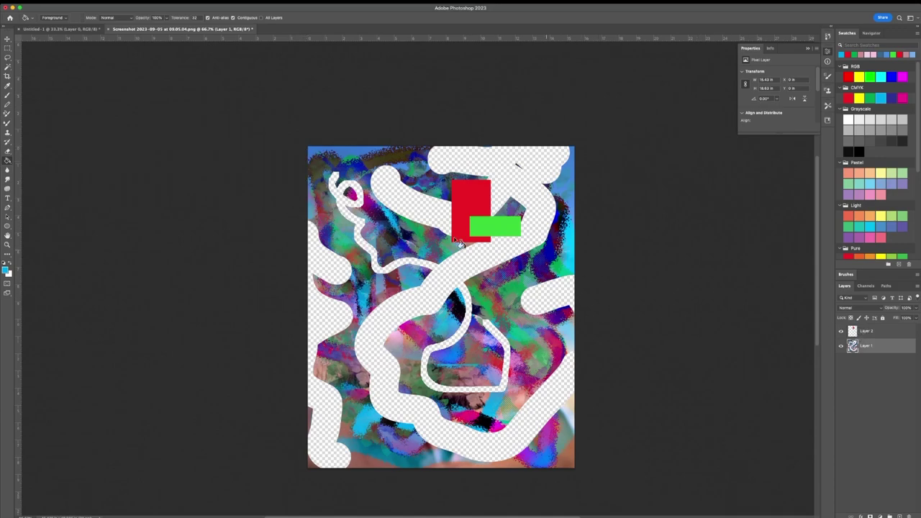
{"action": "left_click", "coordinate": [7, 48]}
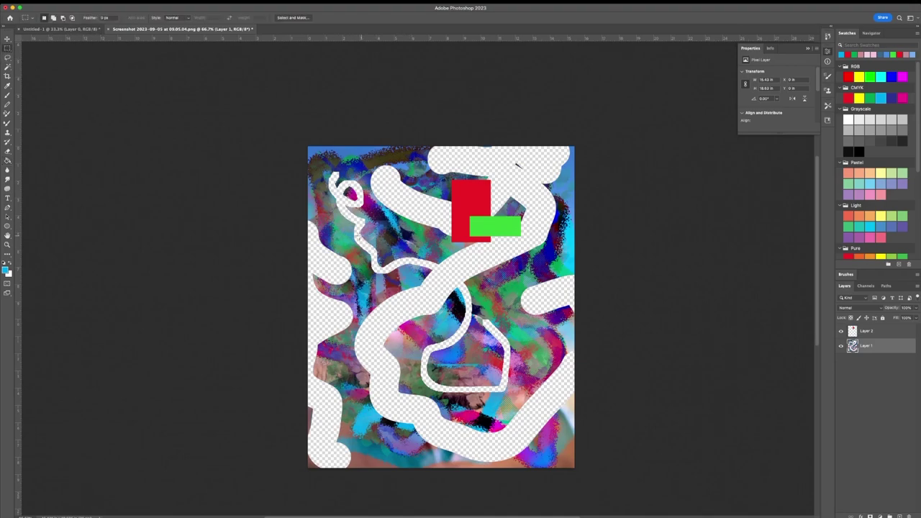
{"action": "left_click_drag", "start_coordinate": [353, 234], "coordinate": [513, 351]}
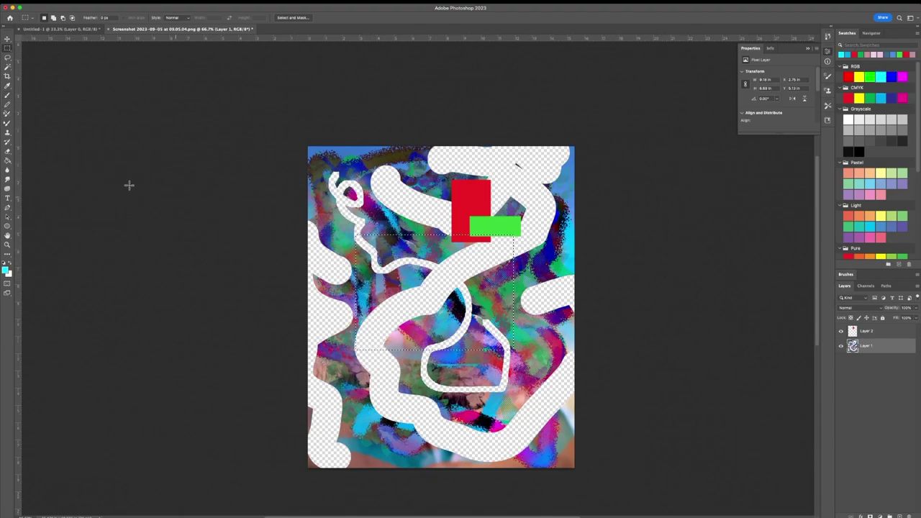
- Fill the erased areas inside the rectangular selection with cyan using the Paint Bucket, and clear the selection
{"action": "left_click", "coordinate": [7, 170]}
{"action": "left_click", "coordinate": [391, 268]}
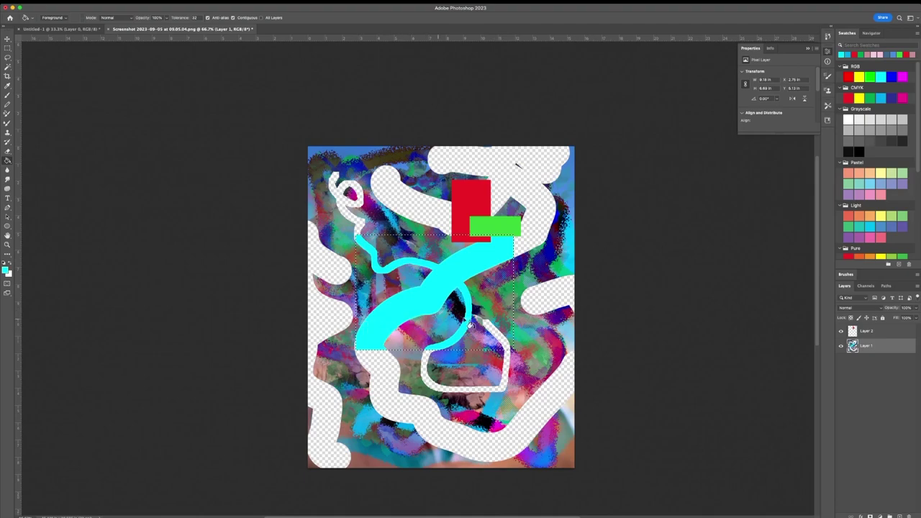
{"action": "left_click", "coordinate": [492, 328]}
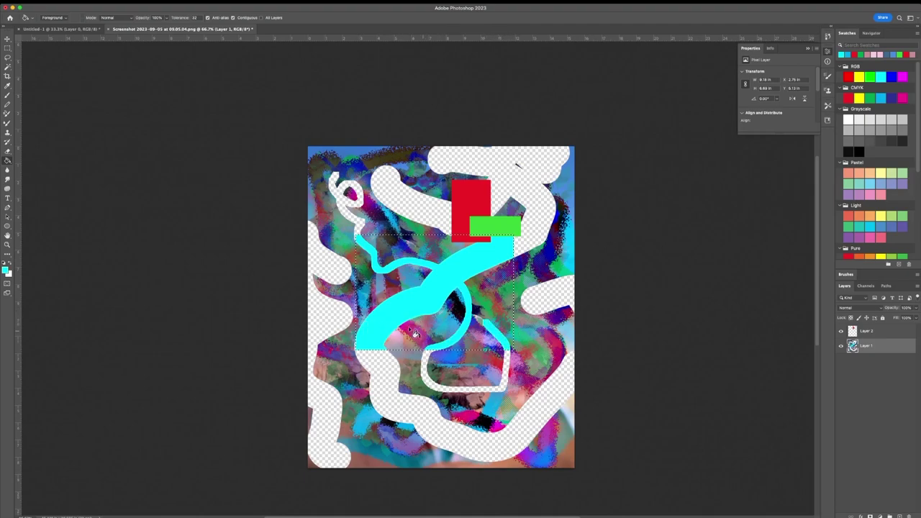
{"action": "left_click", "coordinate": [7, 39]}
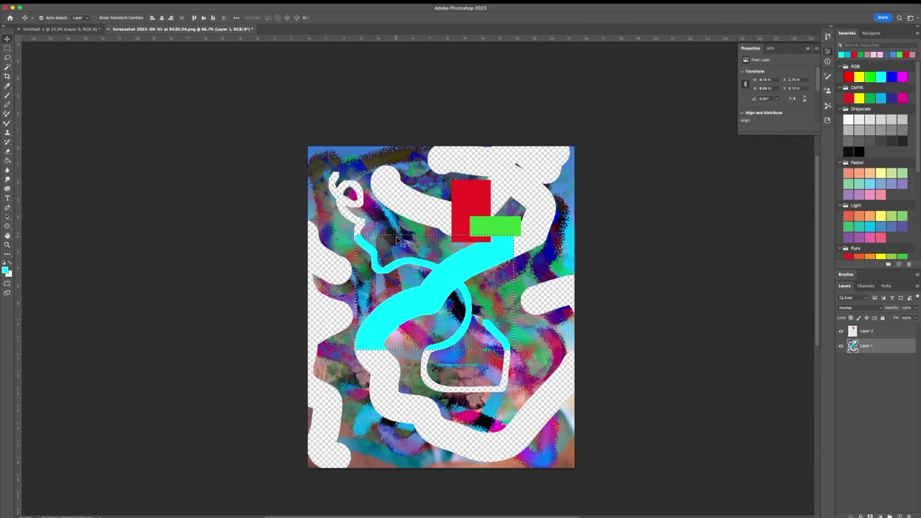
{"action": "left_click", "coordinate": [202, 247]}
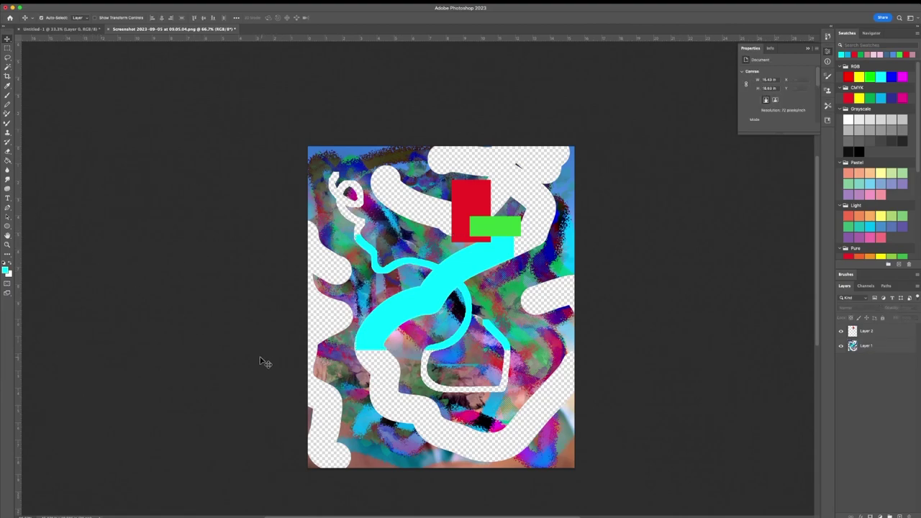
- Blur the lower-left end of the cyan band on Layer 1 with a large Blur tool at 100% strength
{"action": "left_click", "coordinate": [7, 173]}
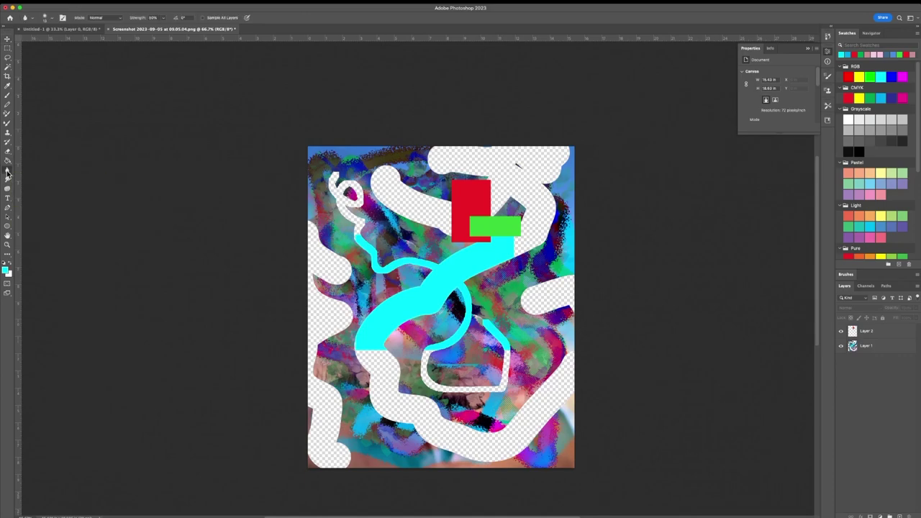
{"action": "left_click", "coordinate": [700, 211]}
{"action": "left_click", "coordinate": [481, 171]}
{"action": "left_click", "coordinate": [875, 348]}
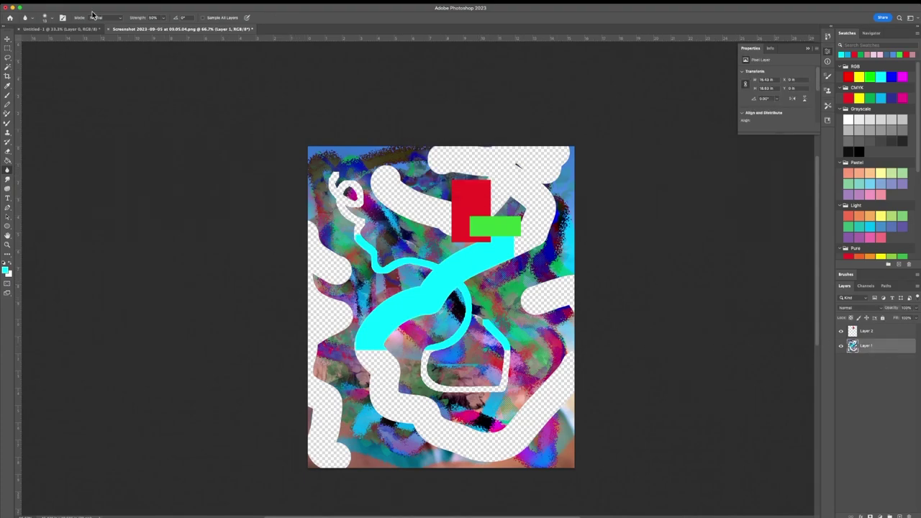
{"action": "left_click", "coordinate": [51, 18]}
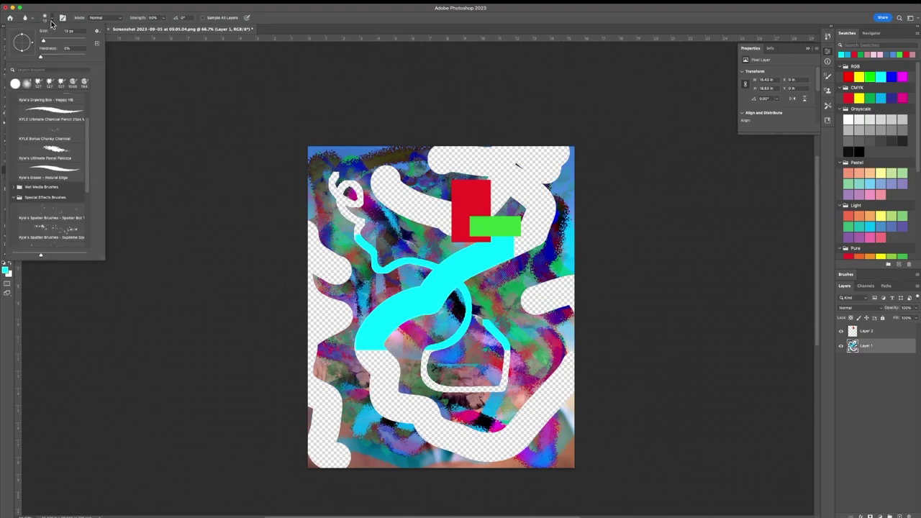
{"action": "left_click_drag", "start_coordinate": [44, 41], "coordinate": [72, 43]}
{"action": "left_click", "coordinate": [378, 327]}
{"action": "mouse_move", "coordinate": [364, 339]}
{"action": "left_mouse_down"}
{"action": "mouse_move", "coordinate": [349, 353]}
{"action": "mouse_move", "coordinate": [319, 323]}
{"action": "mouse_move", "coordinate": [348, 343]}
{"action": "mouse_move", "coordinate": [338, 338]}
{"action": "left_mouse_up"}
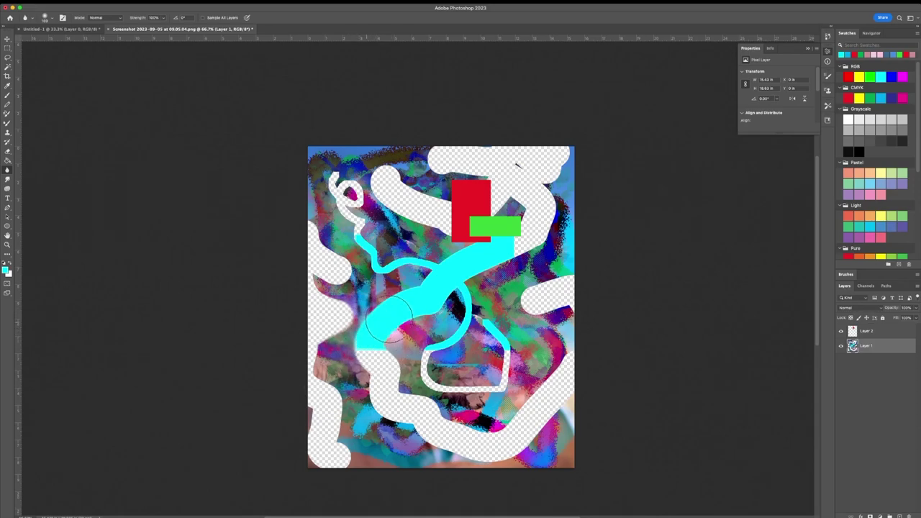
{"action": "mouse_move", "coordinate": [389, 332]}
{"action": "left_mouse_down"}
{"action": "mouse_move", "coordinate": [383, 352]}
{"action": "mouse_move", "coordinate": [374, 345]}
{"action": "left_mouse_up"}
{"action": "left_click", "coordinate": [8, 199]}
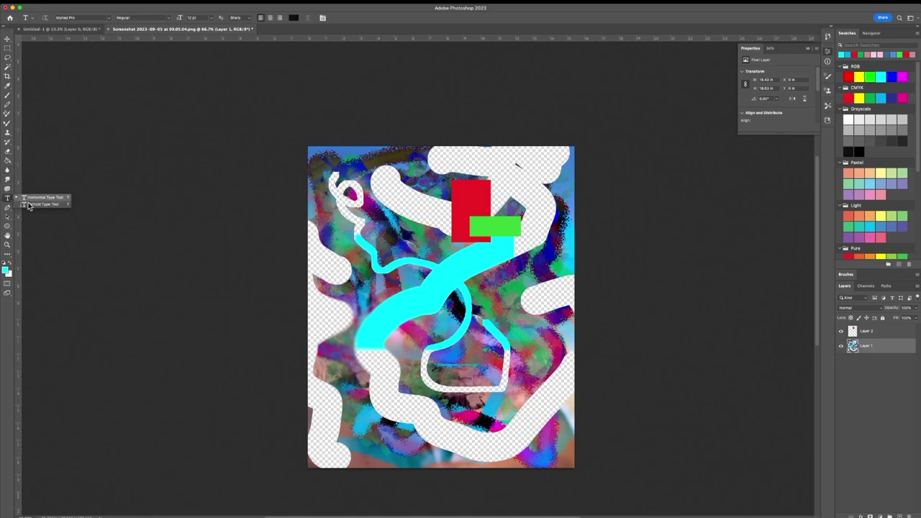
{"action": "left_click", "coordinate": [7, 202]}
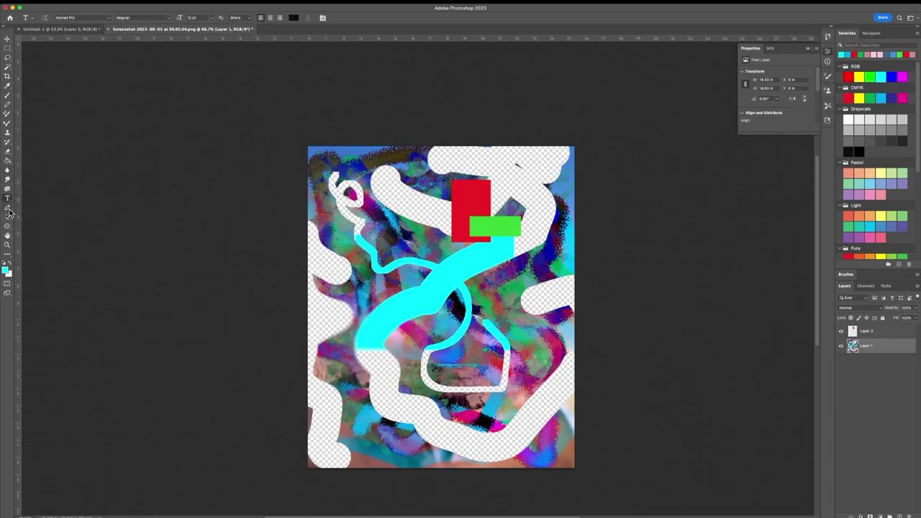
- Draw a closed, irregular Pen tool path around the central part of the painting
{"action": "left_click", "coordinate": [8, 208]}
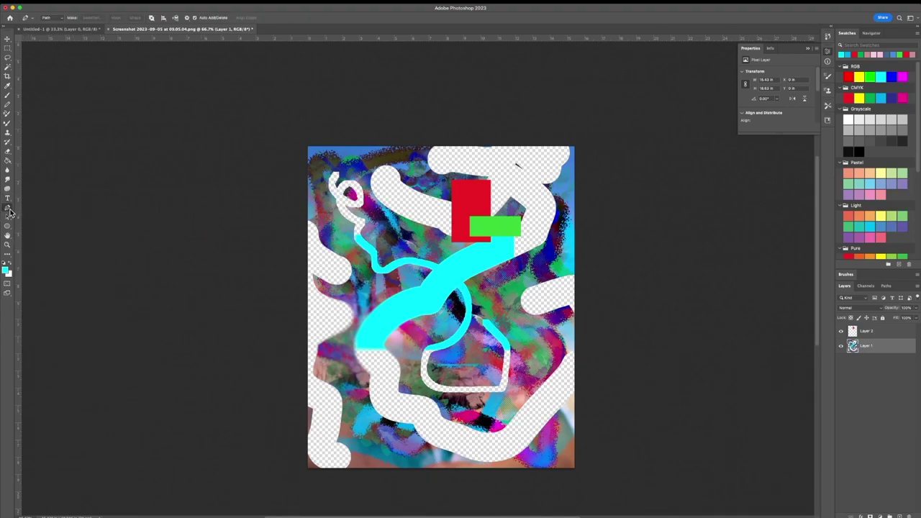
{"action": "left_click", "coordinate": [9, 210]}
{"action": "left_click", "coordinate": [8, 210]}
{"action": "left_click", "coordinate": [429, 201]}
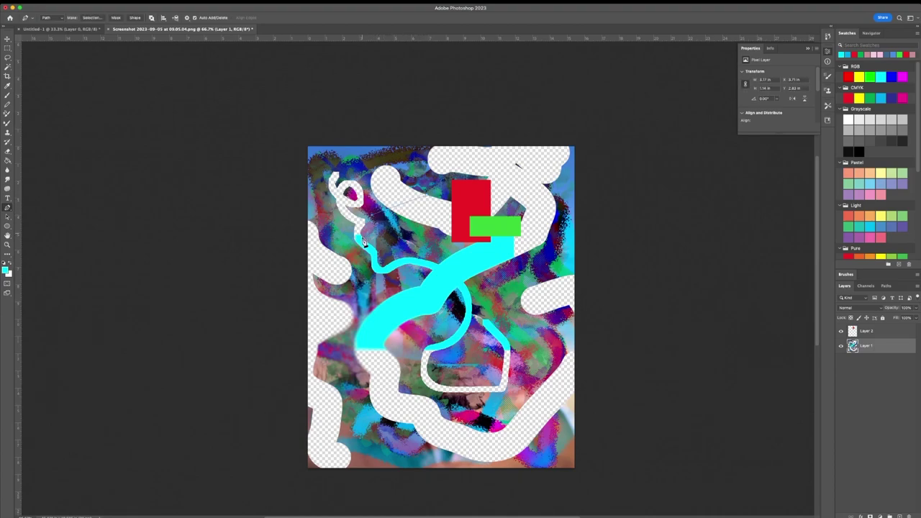
{"action": "left_click", "coordinate": [350, 254]}
{"action": "left_click", "coordinate": [322, 332]}
{"action": "left_click", "coordinate": [410, 400]}
{"action": "left_click", "coordinate": [505, 314]}
{"action": "left_click", "coordinate": [525, 256]}
{"action": "left_click", "coordinate": [479, 223]}
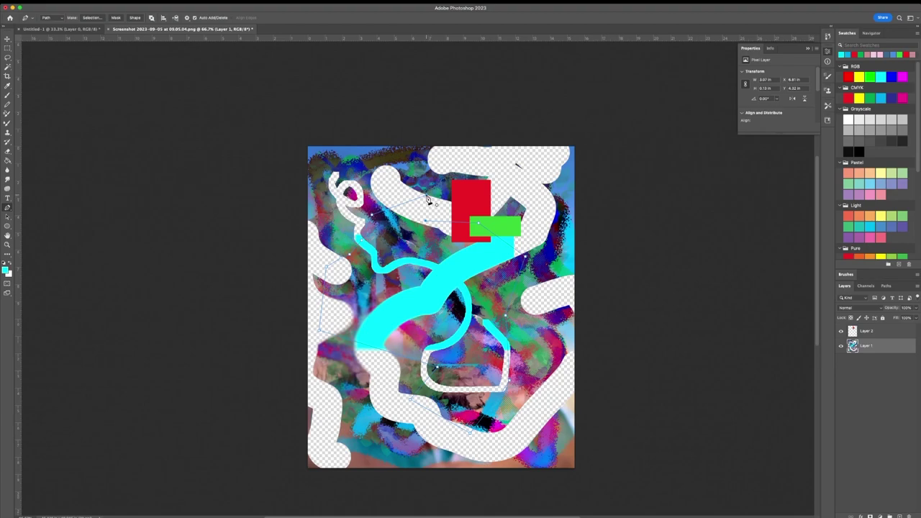
{"action": "left_click", "coordinate": [427, 199]}
- Convert the closed path into a new anti-aliased selection with a feather radius of 0 pixels
{"action": "right_click", "coordinate": [412, 206]}
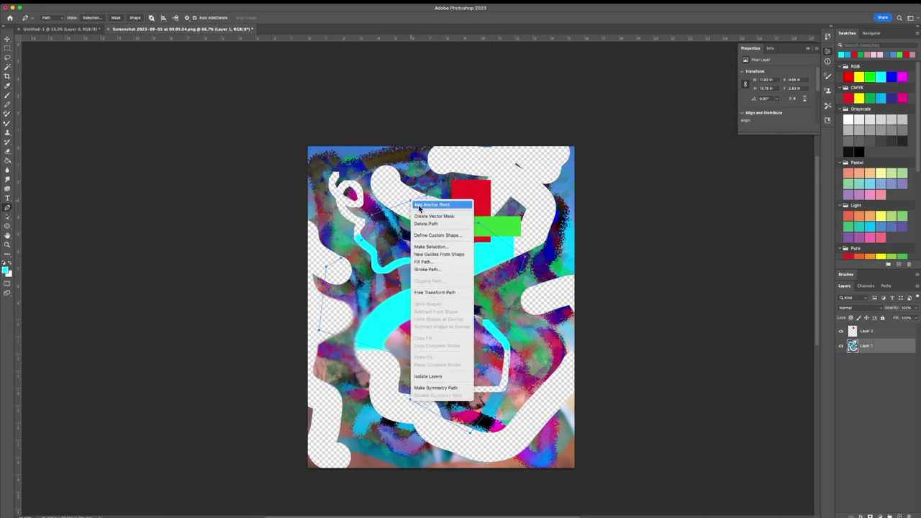
{"action": "left_click", "coordinate": [429, 247]}
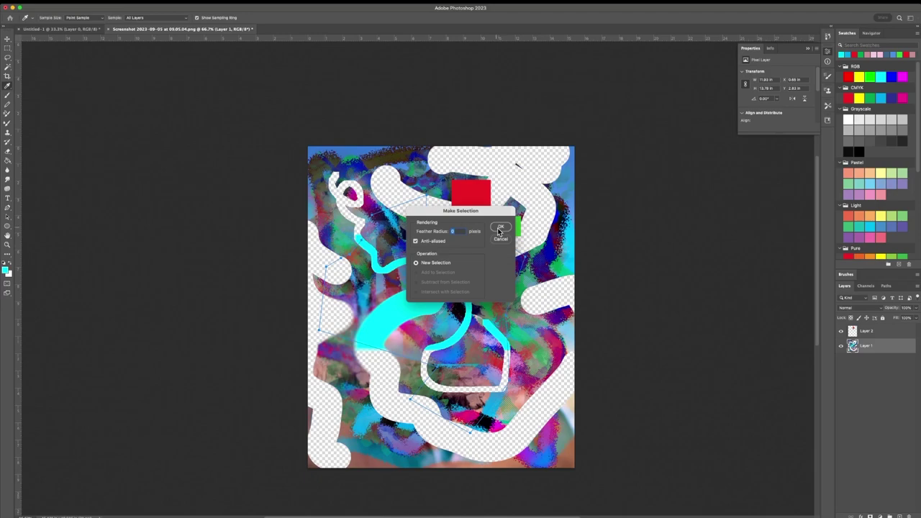
{"action": "left_click", "coordinate": [500, 228]}
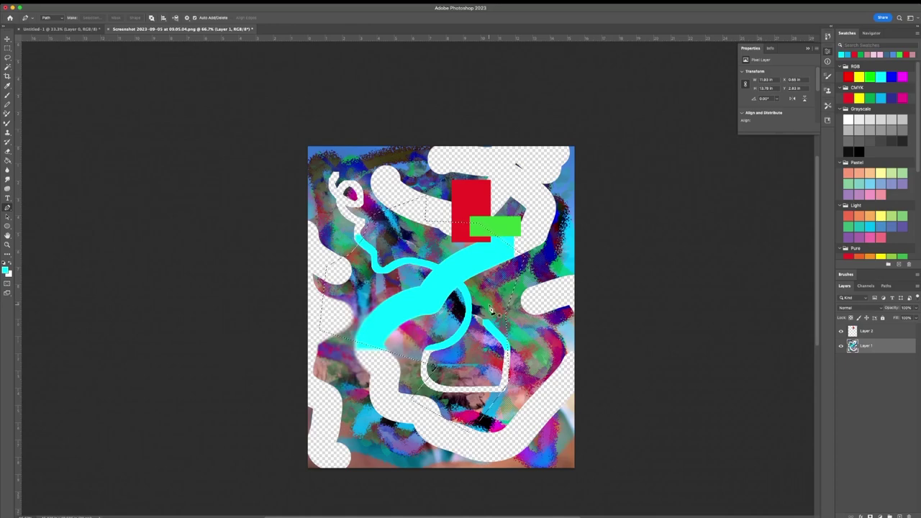
- Copy the selected area of Layer 1 onto four new layers and spread the copies across the canvas
{"action": "key", "text": "Delete"}
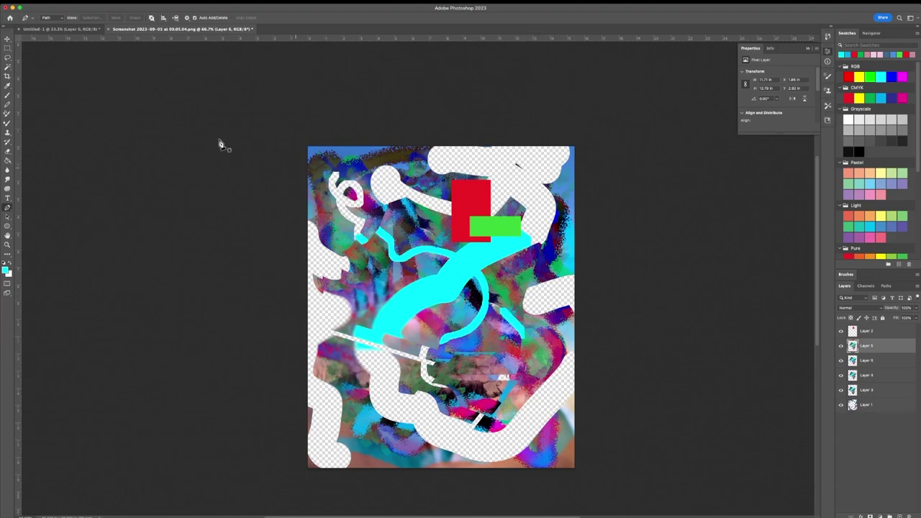
{"action": "left_click", "coordinate": [7, 38]}
{"action": "left_click_drag", "start_coordinate": [430, 273], "coordinate": [507, 482]}
{"action": "left_click_drag", "start_coordinate": [397, 363], "coordinate": [347, 307]}
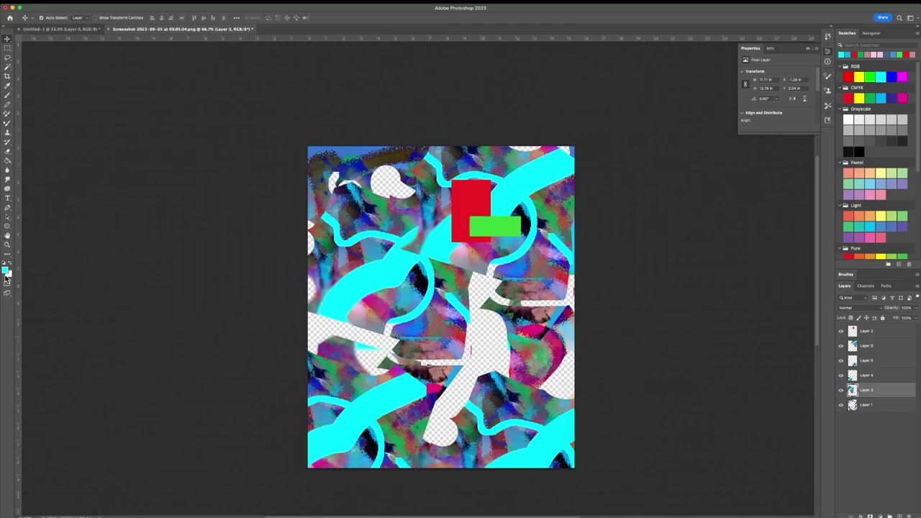
- Try several RGB swatches as the foreground color and settle on the dark blue CMYK swatch
{"action": "left_click", "coordinate": [869, 76]}
{"action": "left_click", "coordinate": [880, 76]}
{"action": "left_click", "coordinate": [902, 76]}
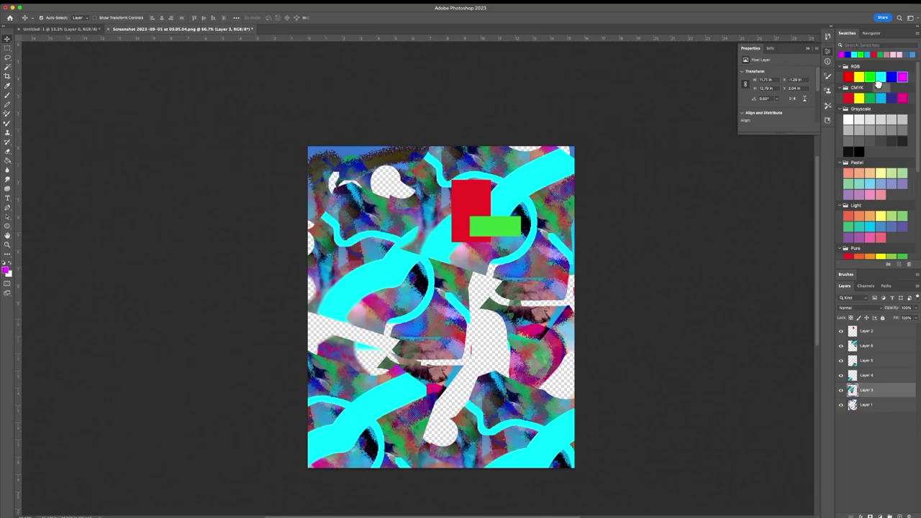
{"action": "left_click", "coordinate": [891, 97]}
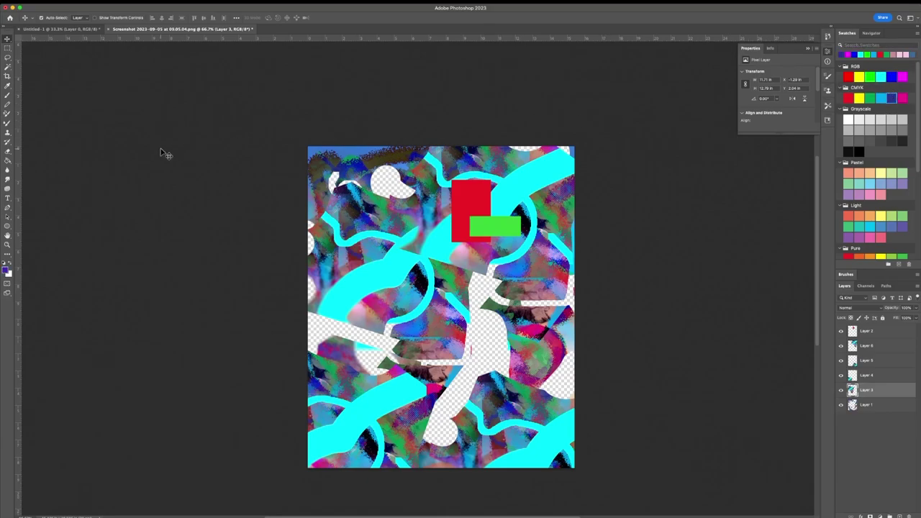
- Sample blue shades in the foreground Color Picker with Only Web Colors off and on, and set the color to 3333ff
{"action": "left_click", "coordinate": [7, 272]}
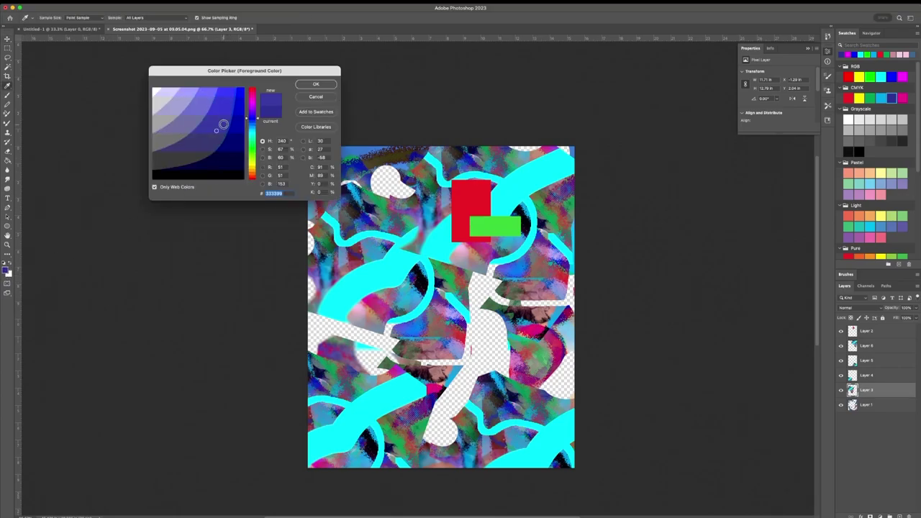
{"action": "scroll", "coordinate": [223, 125], "scroll_direction": "down", "scroll_amount": 2}
{"action": "scroll", "coordinate": [169, 180], "scroll_direction": "up", "scroll_amount": 5}
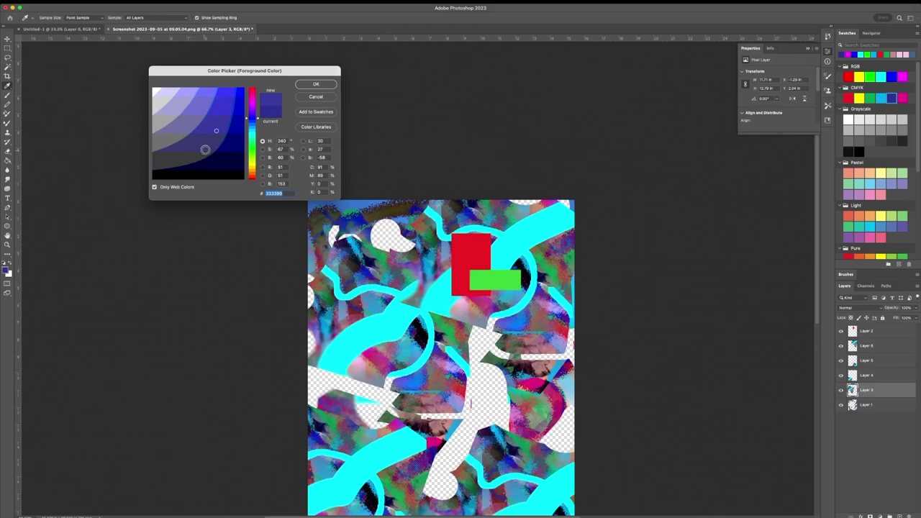
{"action": "scroll", "coordinate": [206, 149], "scroll_direction": "up", "scroll_amount": 2}
{"action": "scroll", "coordinate": [153, 189], "scroll_direction": "up", "scroll_amount": 2}
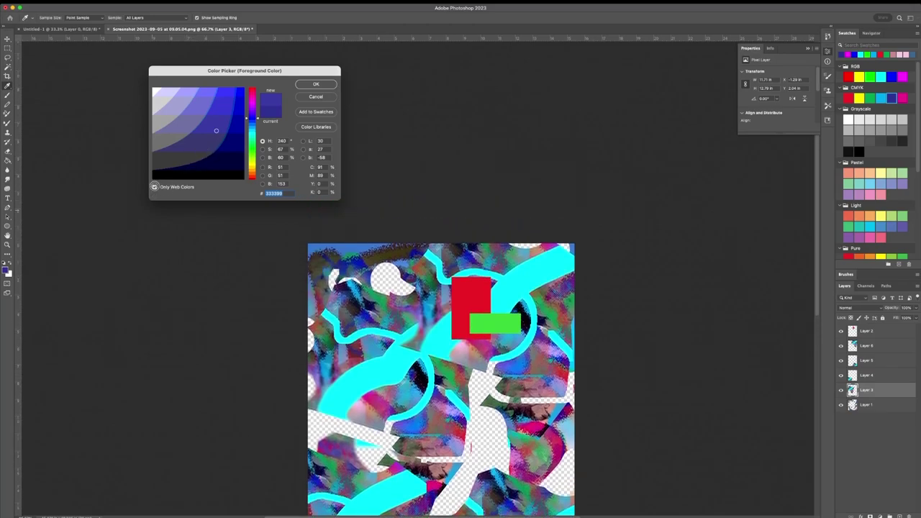
{"action": "left_click", "coordinate": [154, 188]}
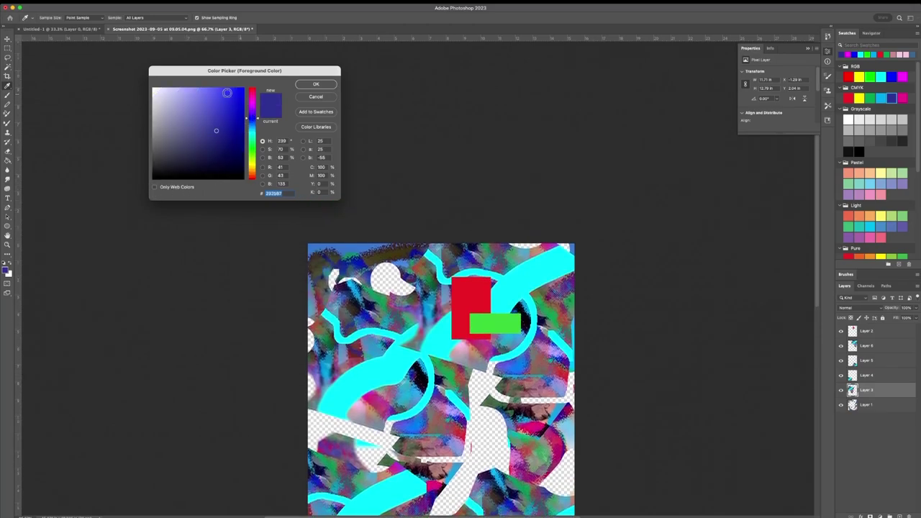
{"action": "mouse_move", "coordinate": [214, 123]}
{"action": "left_mouse_down"}
{"action": "mouse_move", "coordinate": [213, 99]}
{"action": "mouse_move", "coordinate": [187, 100]}
{"action": "mouse_move", "coordinate": [201, 102]}
{"action": "mouse_move", "coordinate": [207, 121]}
{"action": "mouse_move", "coordinate": [180, 92]}
{"action": "mouse_move", "coordinate": [187, 90]}
{"action": "mouse_move", "coordinate": [191, 130]}
{"action": "mouse_move", "coordinate": [215, 127]}
{"action": "mouse_move", "coordinate": [185, 123]}
{"action": "left_mouse_up"}
{"action": "left_click", "coordinate": [155, 189]}
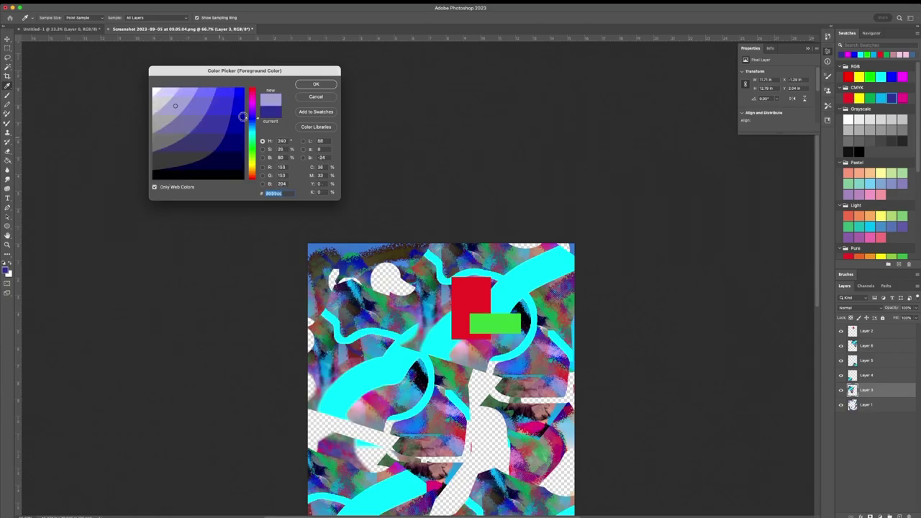
{"action": "left_click", "coordinate": [185, 123]}
{"action": "mouse_move", "coordinate": [185, 123]}
{"action": "left_mouse_down"}
{"action": "mouse_move", "coordinate": [206, 144]}
{"action": "mouse_move", "coordinate": [204, 112]}
{"action": "mouse_move", "coordinate": [186, 108]}
{"action": "mouse_move", "coordinate": [216, 106]}
{"action": "mouse_move", "coordinate": [211, 95]}
{"action": "mouse_move", "coordinate": [234, 93]}
{"action": "left_mouse_up"}
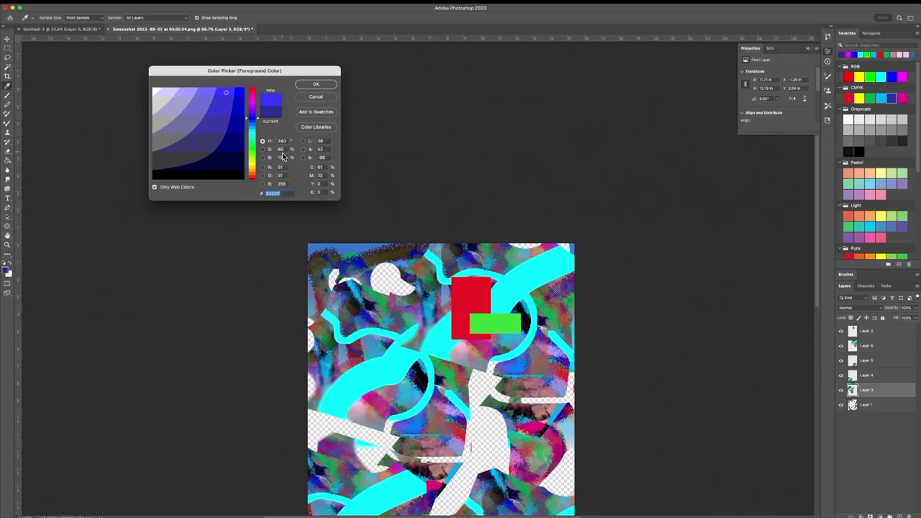
{"action": "left_click", "coordinate": [317, 85]}
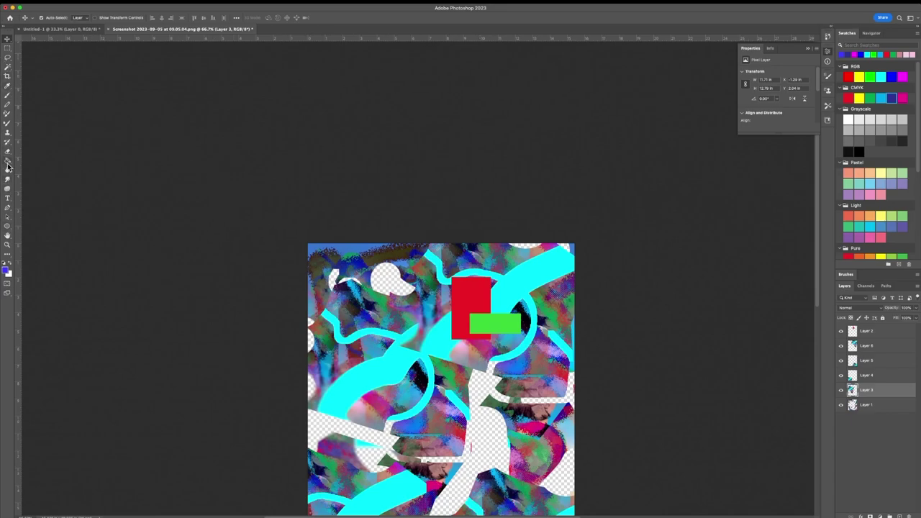
{"action": "scroll", "coordinate": [8, 172], "scroll_direction": "down", "scroll_amount": 3}
{"action": "scroll", "coordinate": [9, 169], "scroll_direction": "down", "scroll_amount": 2}
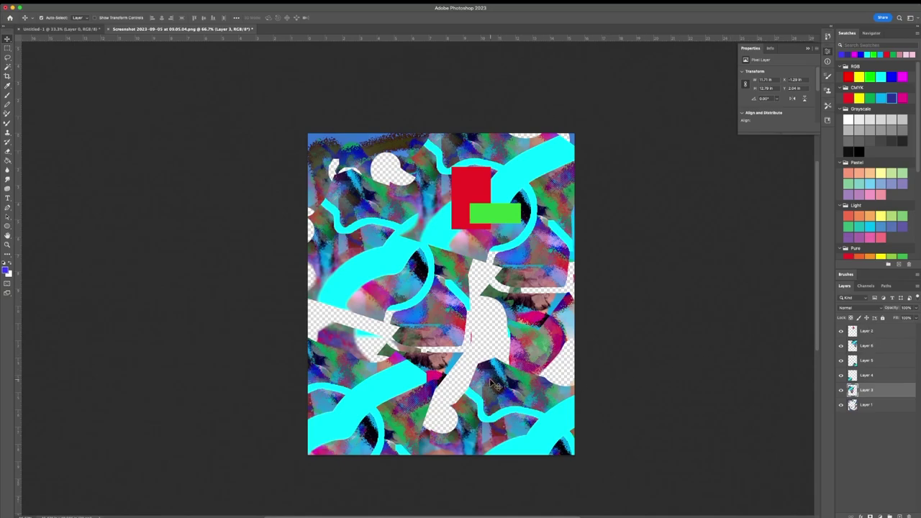
{"action": "key", "text": "super"}
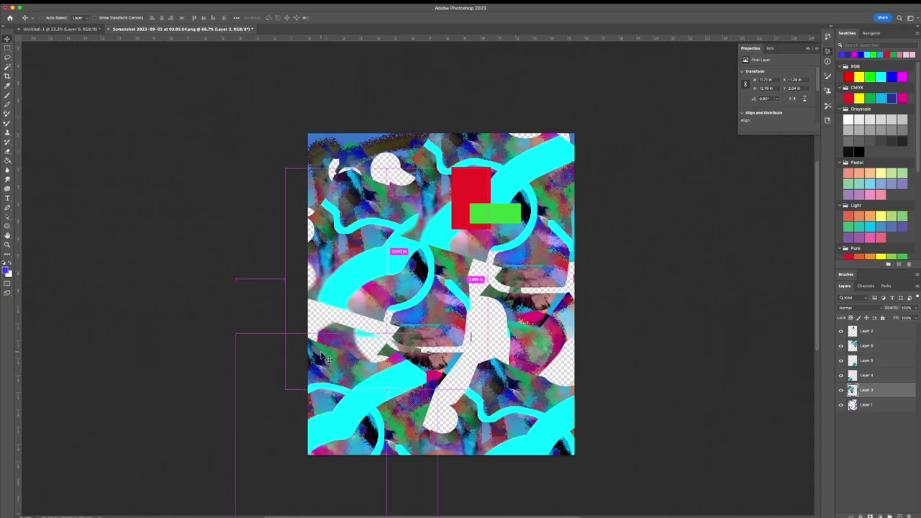
{"action": "key", "text": "super+o"}
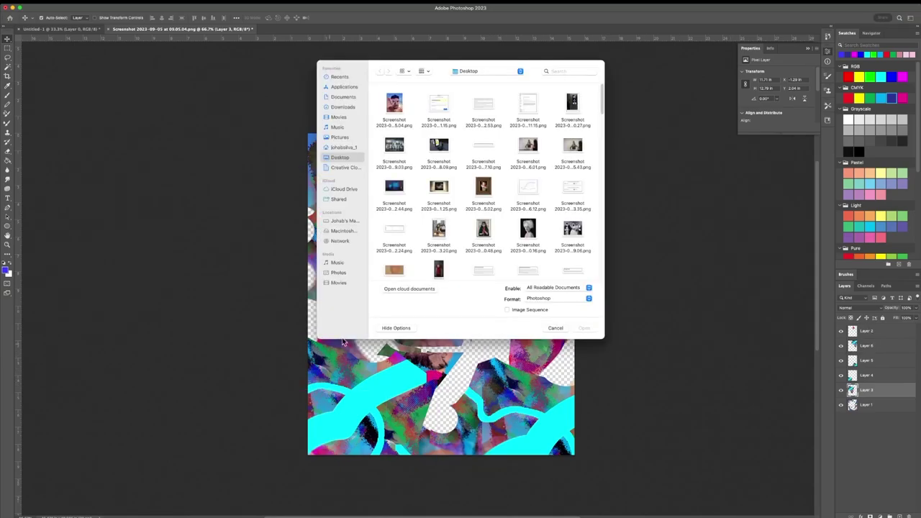
{"action": "double_click", "coordinate": [395, 102]}
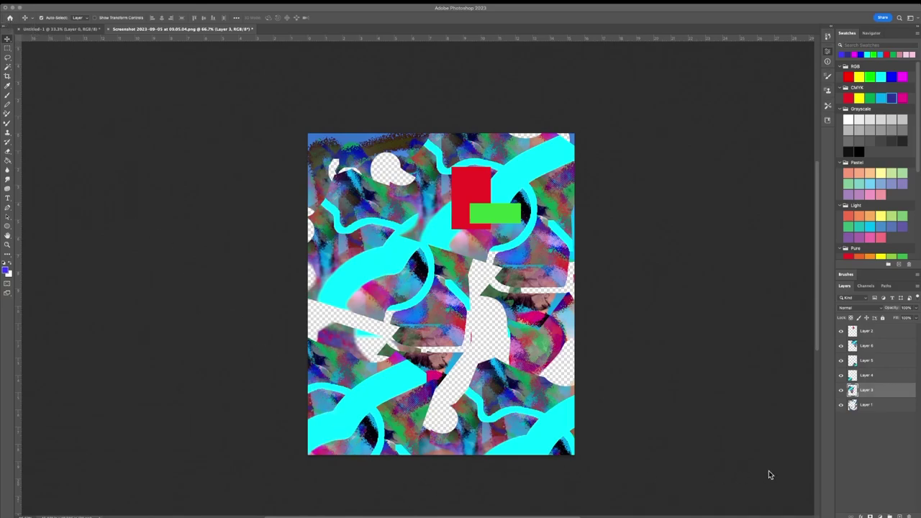
{"action": "left_click", "coordinate": [841, 459]}
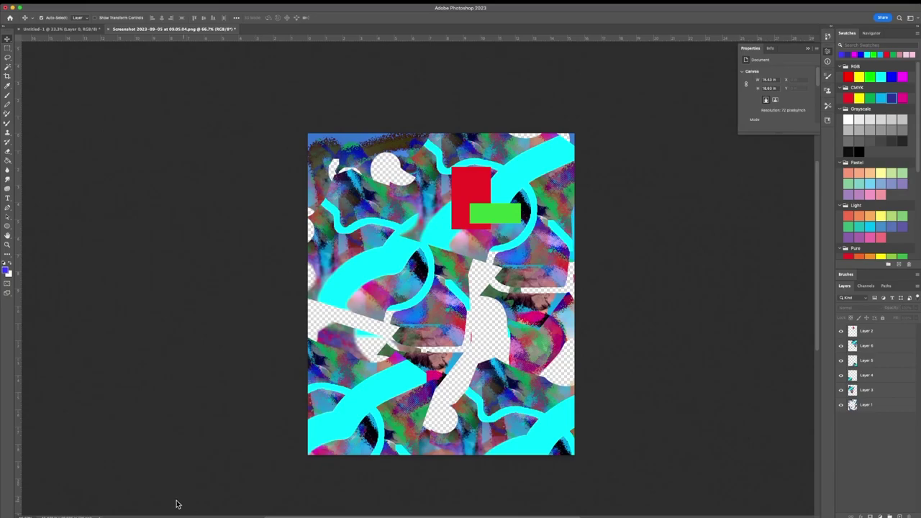
- Open the newest portrait screenshot PNG from the Desktop as a separate document
{"action": "key", "text": "super+o"}
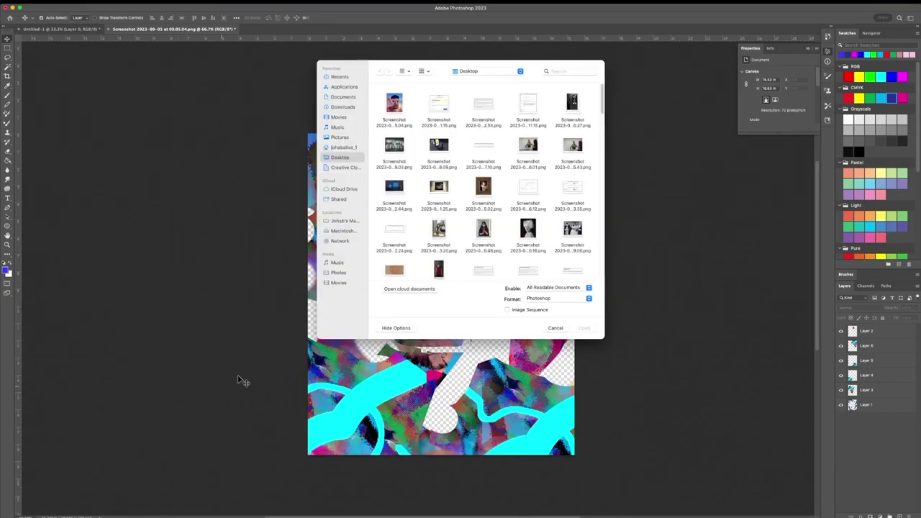
{"action": "left_click", "coordinate": [394, 105]}
{"action": "key", "text": "Right"}
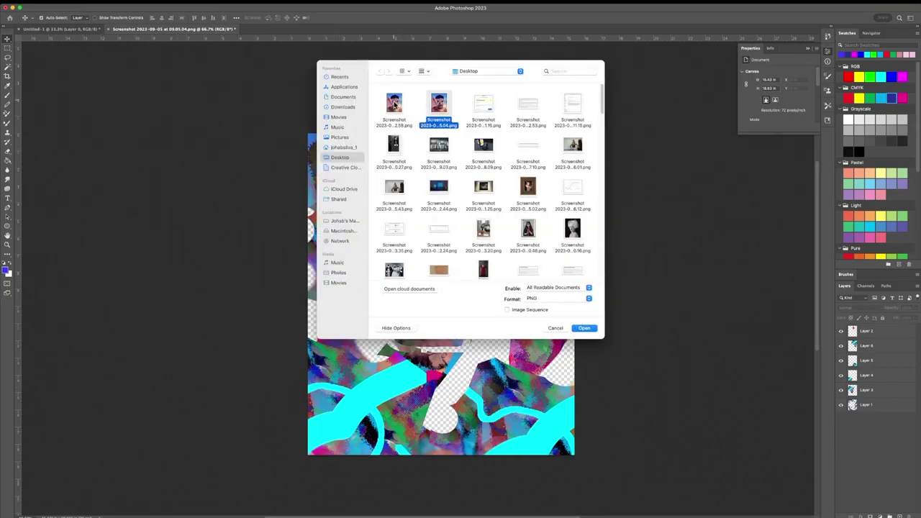
{"action": "double_click", "coordinate": [394, 104]}
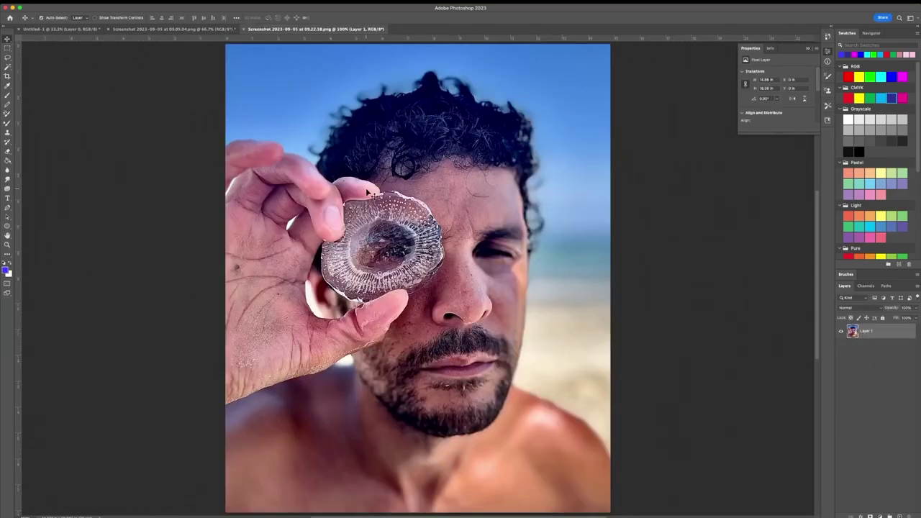
- Copy the entire portrait photo into the painting document and place it beneath all the painting layers
{"action": "key", "text": "super+a"}
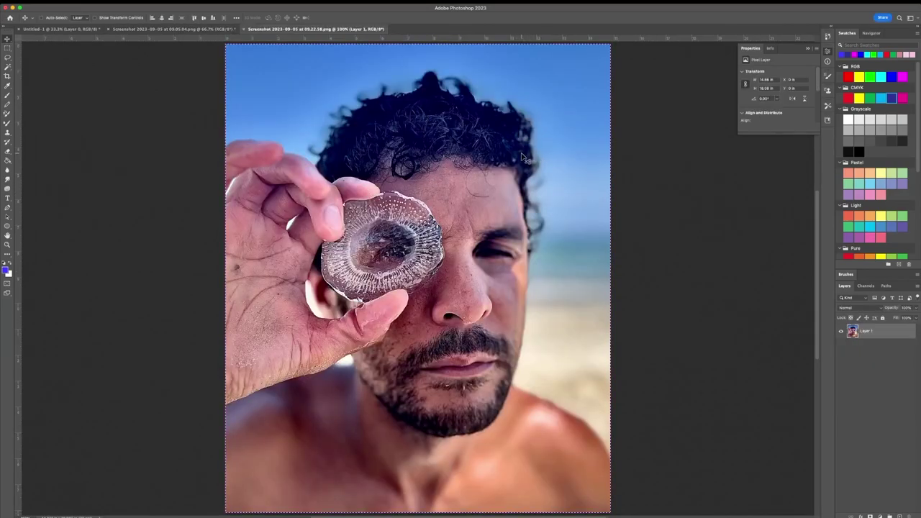
{"action": "left_click", "coordinate": [164, 28]}
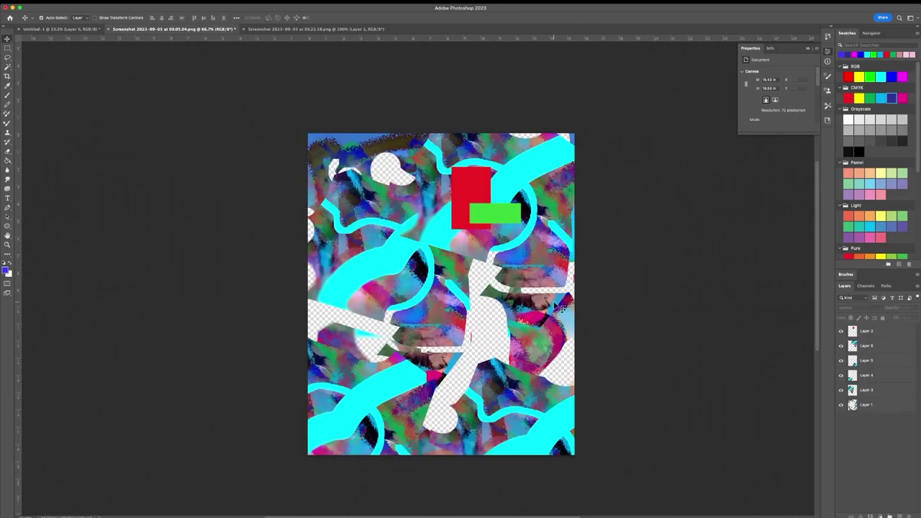
{"action": "key", "text": "super+v"}
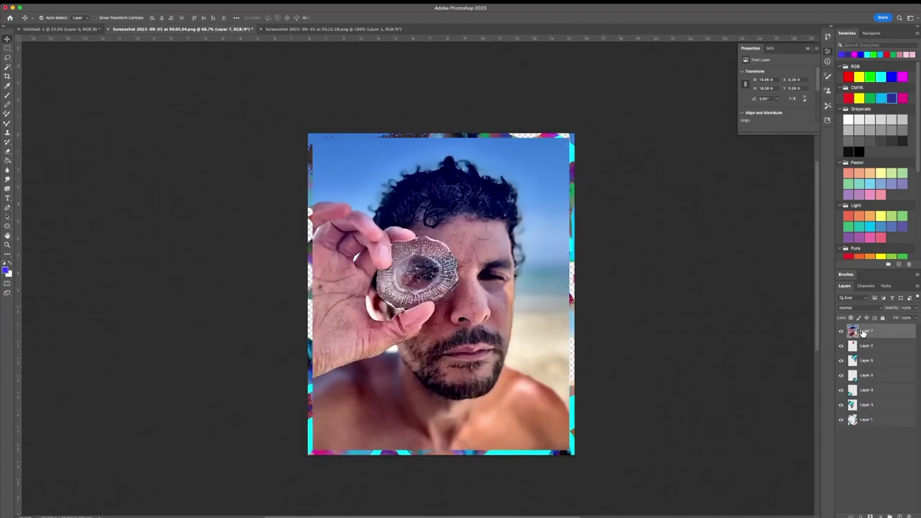
{"action": "left_click_drag", "start_coordinate": [863, 332], "coordinate": [873, 435]}
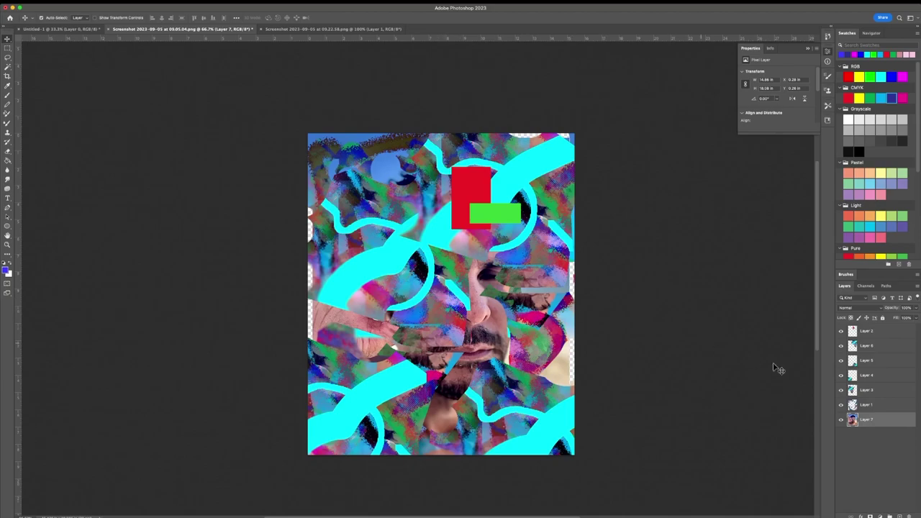
- Move the Layer 3 painting piece up and to the left to uncover more of the portrait
{"action": "left_click", "coordinate": [856, 392]}
{"action": "left_click_drag", "start_coordinate": [419, 352], "coordinate": [346, 281]}
{"action": "left_click_drag", "start_coordinate": [537, 269], "coordinate": [527, 261]}
- Delete all six painting layers, from Layer 1 up to Layer 2, keeping only the portrait layer
{"action": "left_click", "coordinate": [869, 406]}
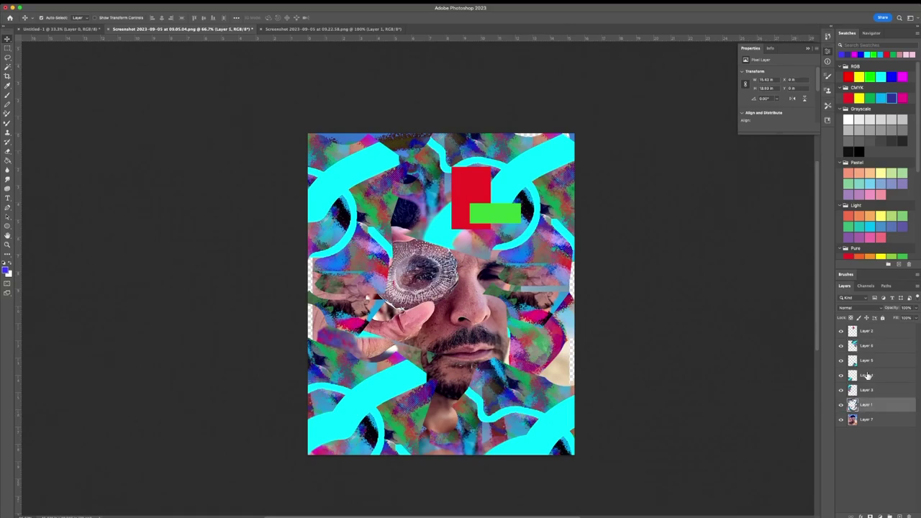
{"action": "left_click", "coordinate": [869, 333], "text": "shift"}
{"action": "key", "text": "Delete"}
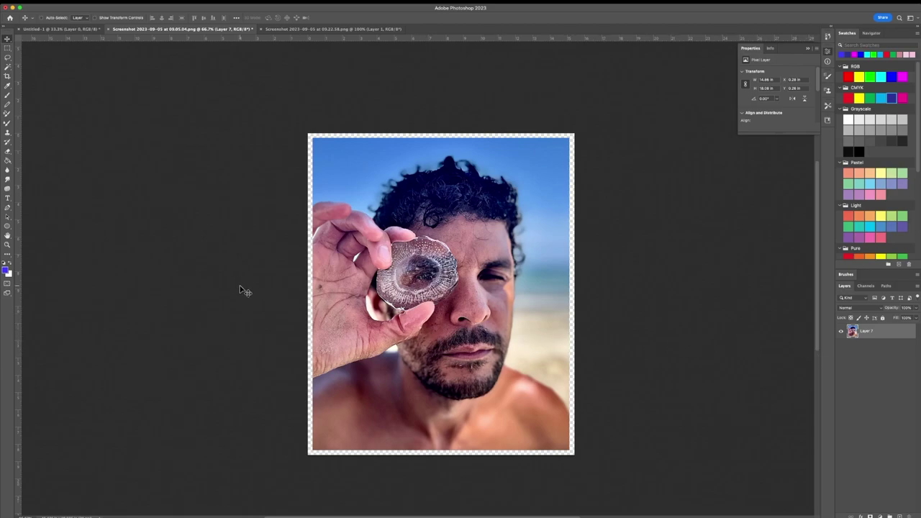
- Enlarge the portrait layer with Free Transform until it covers the whole canvas
{"action": "key", "text": "super+t"}
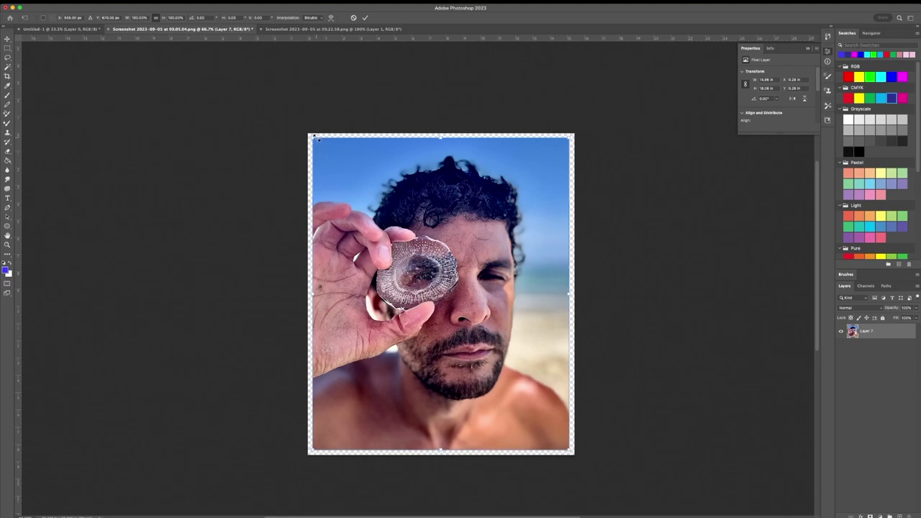
{"action": "left_click_drag", "start_coordinate": [313, 137], "coordinate": [306, 131]}
{"action": "key", "text": "Escape"}
{"action": "left_click_drag", "start_coordinate": [569, 449], "coordinate": [574, 454]}
{"action": "key", "text": "Return"}
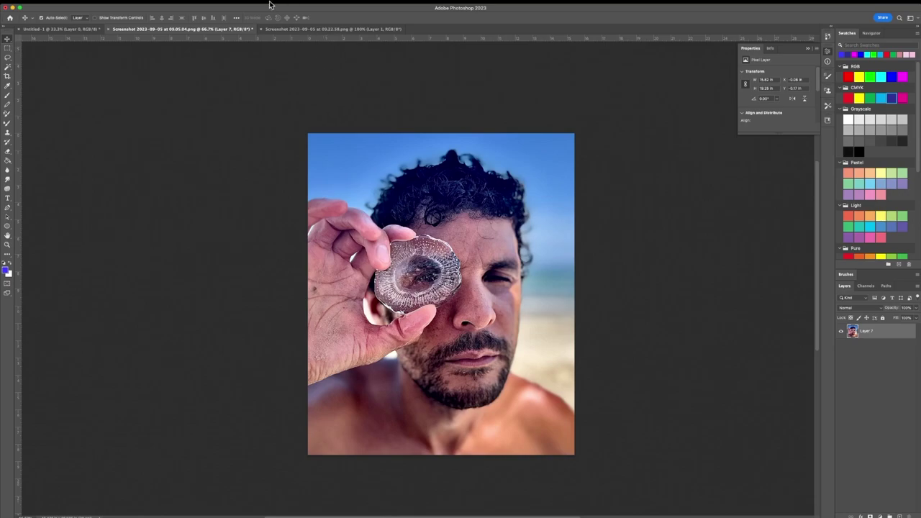
- Look through the filter categories and apply the basic Blur filter to the portrait layer
{"action": "mouse_move", "coordinate": [270, 4]}
{"action": "left_click", "coordinate": [167, 4]}
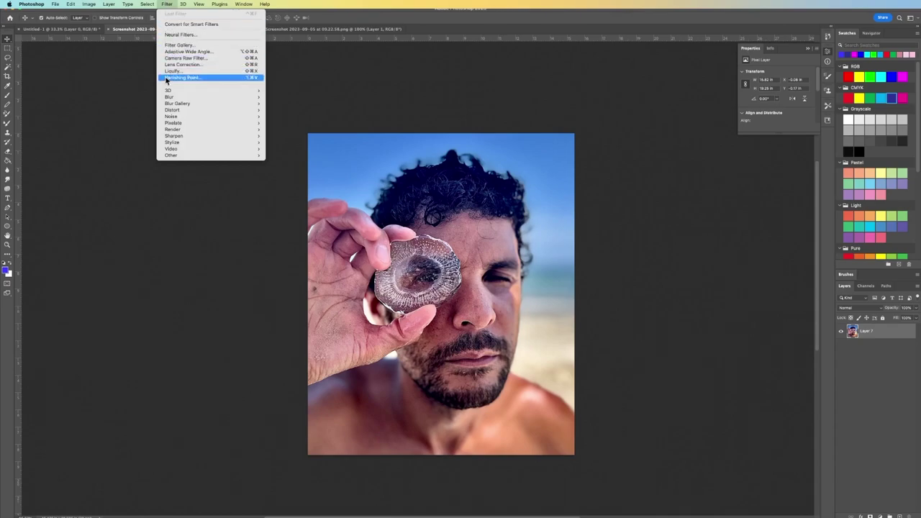
{"action": "mouse_move", "coordinate": [168, 94]}
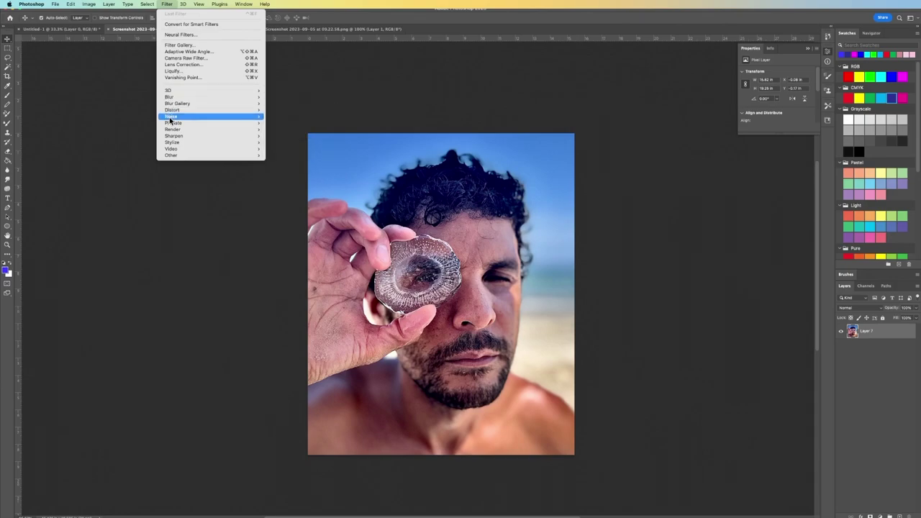
{"action": "mouse_move", "coordinate": [175, 157]}
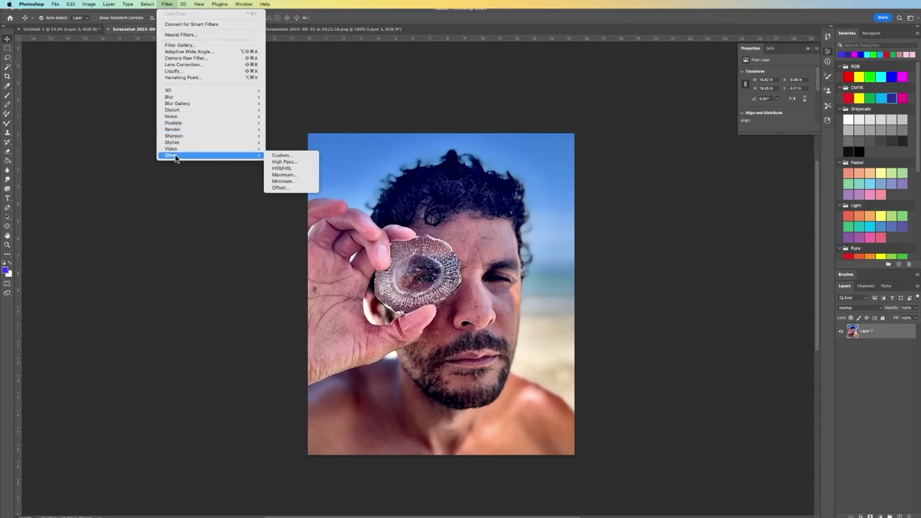
{"action": "mouse_move", "coordinate": [195, 94]}
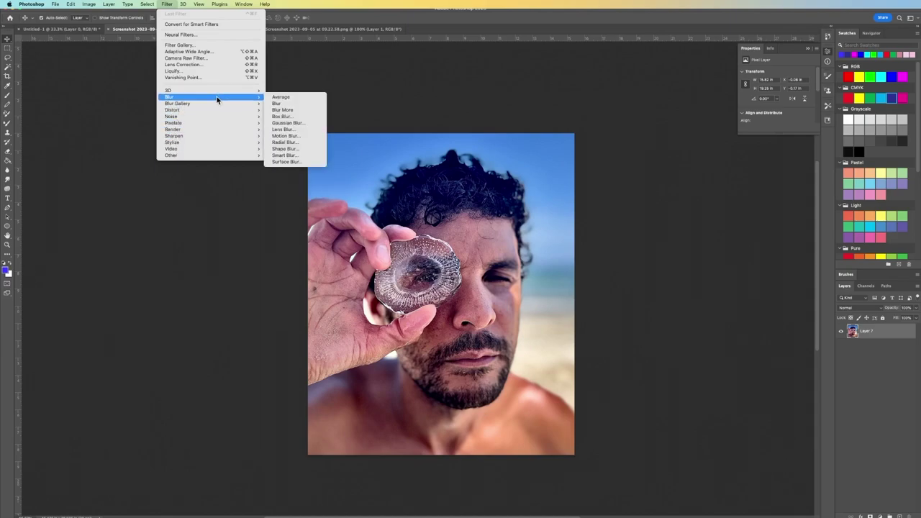
{"action": "mouse_move", "coordinate": [255, 92]}
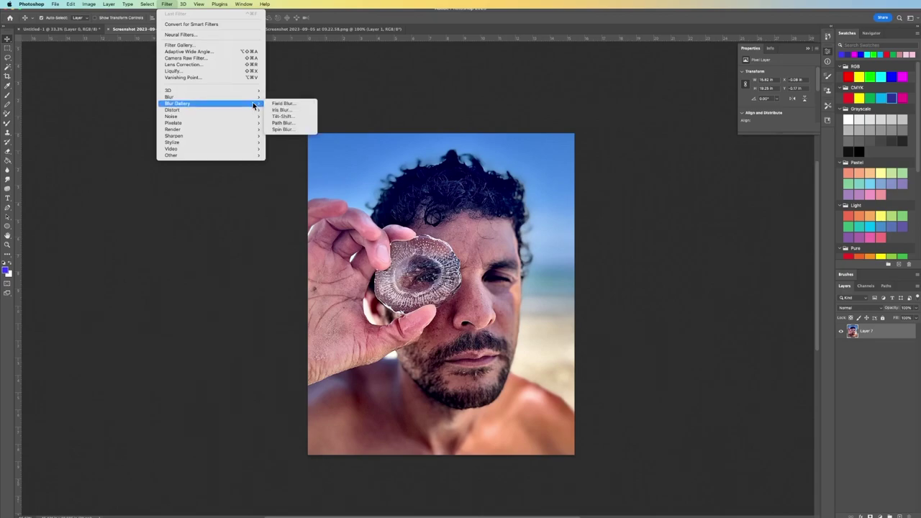
{"action": "mouse_move", "coordinate": [255, 111]}
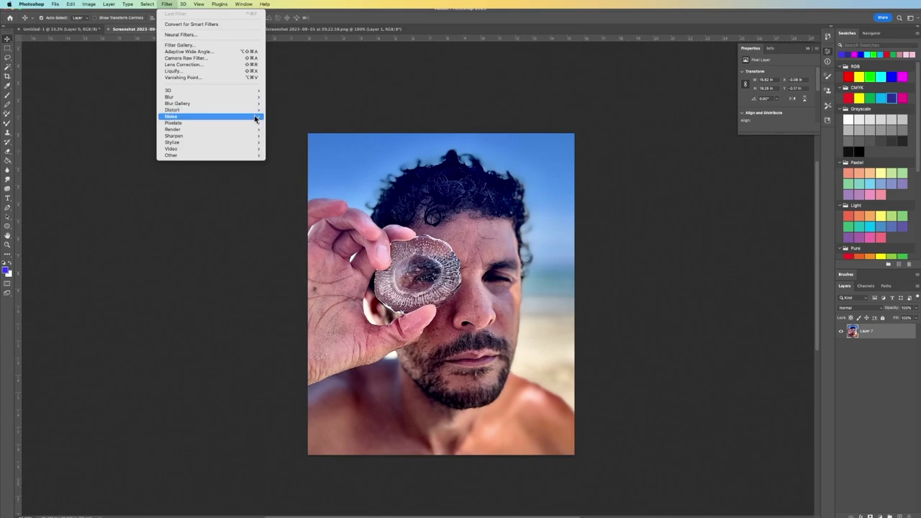
{"action": "mouse_move", "coordinate": [255, 127]}
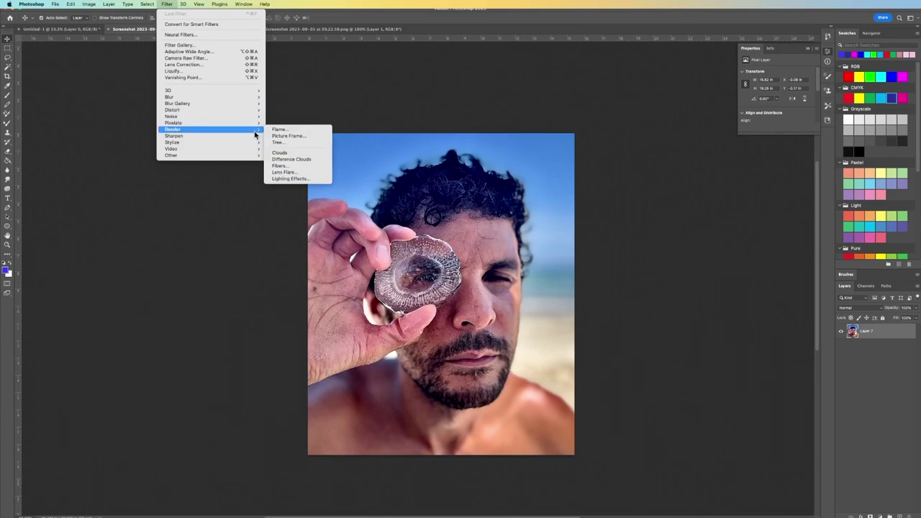
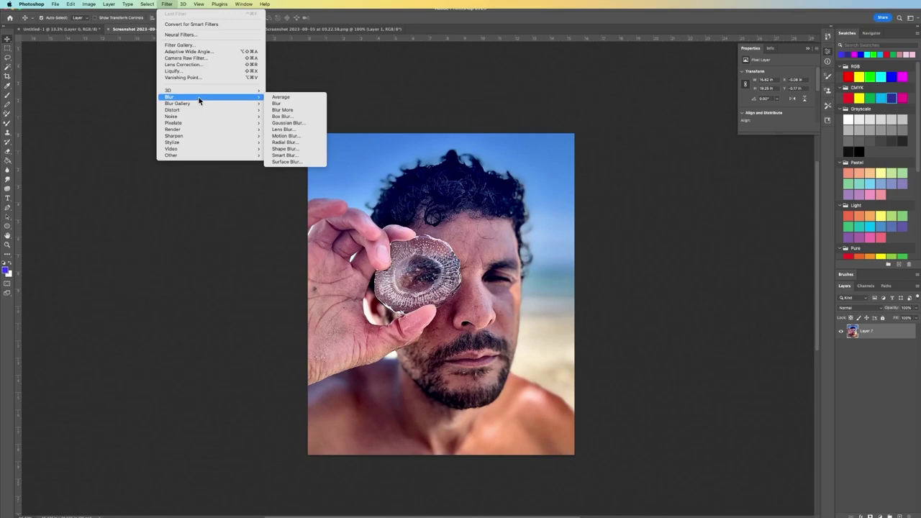
{"action": "left_click", "coordinate": [280, 105]}
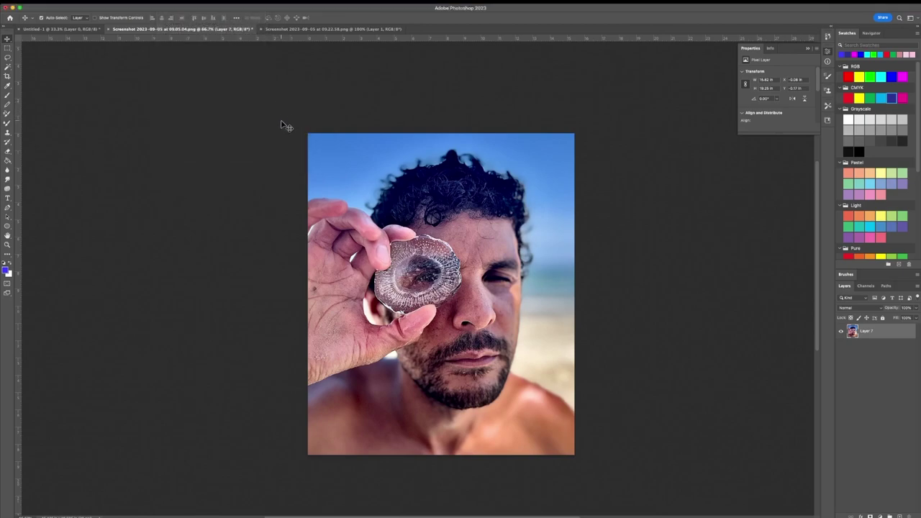
- Apply the basic Blur filter to the portrait layer once more
{"action": "left_click", "coordinate": [214, 5]}
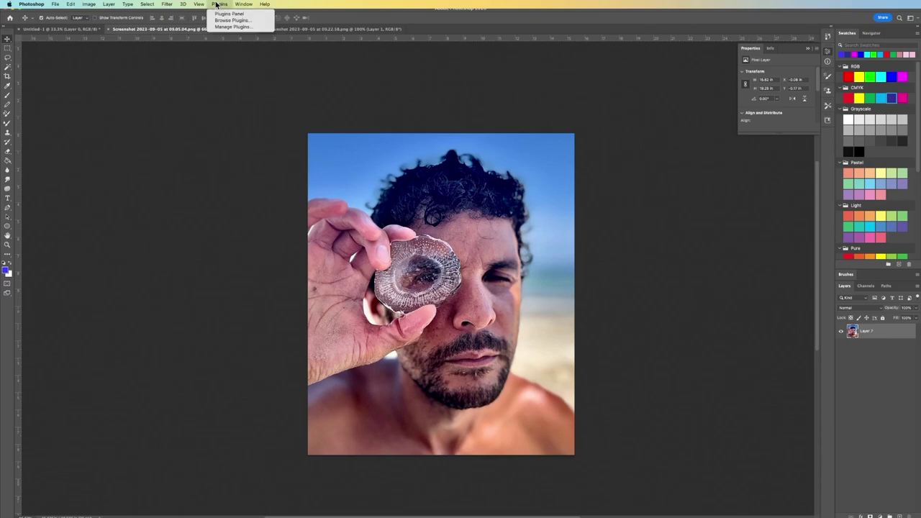
{"action": "mouse_move", "coordinate": [167, 5]}
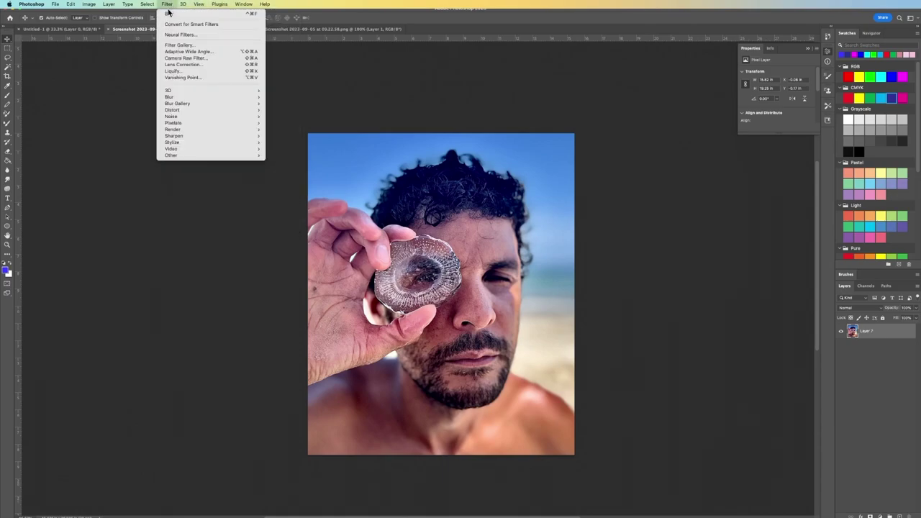
{"action": "left_click", "coordinate": [279, 106]}
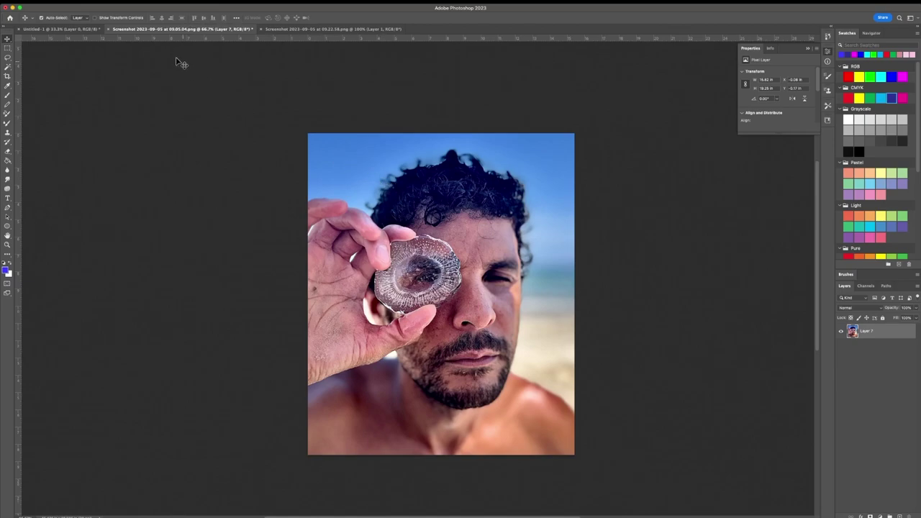
- Open the Blur Gallery on the portrait layer with a Spin Blur applied
{"action": "left_click", "coordinate": [167, 5]}
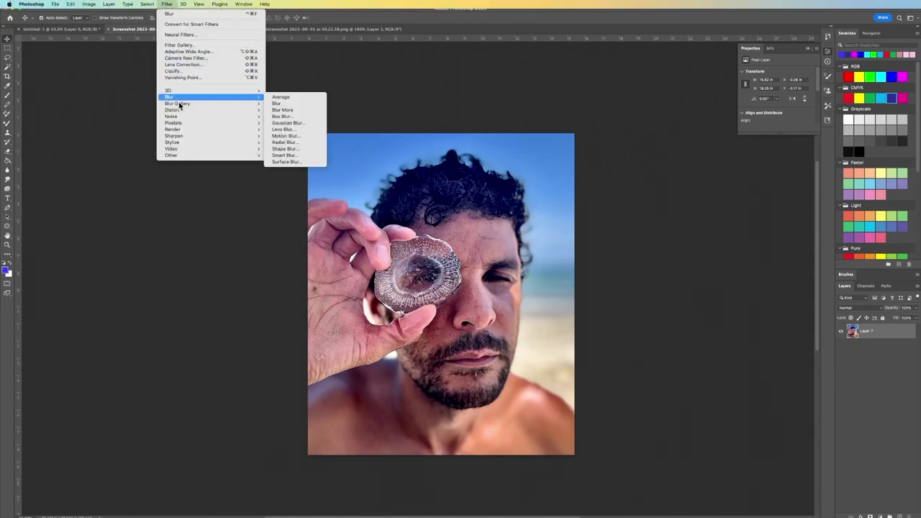
{"action": "mouse_move", "coordinate": [178, 105]}
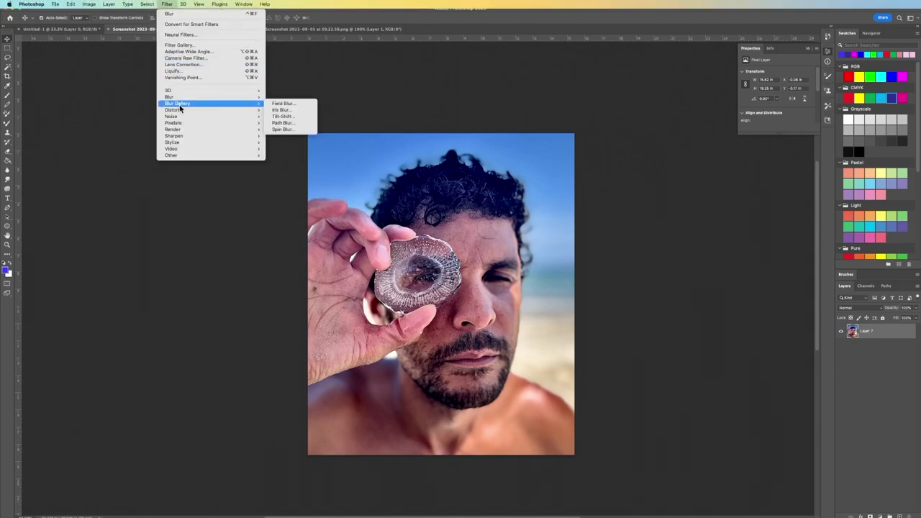
{"action": "left_click", "coordinate": [291, 129]}
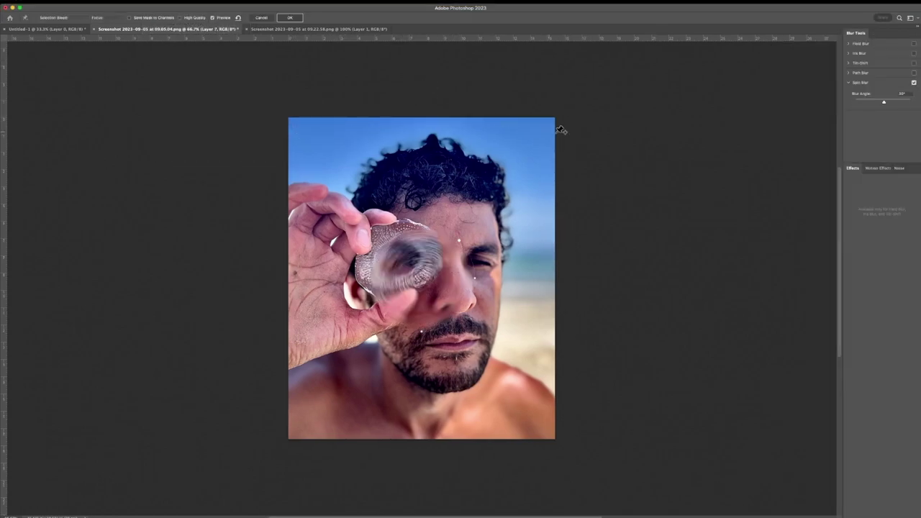
{"action": "mouse_move", "coordinate": [918, 156]}
{"action": "left_mouse_down"}
{"action": "mouse_move", "coordinate": [812, 164]}
{"action": "mouse_move", "coordinate": [919, 158]}
{"action": "left_mouse_up"}
- Add Field Blur, Iris Blur, Tilt-Shift and Path Blur to the portrait alongside the Spin Blur
{"action": "left_click", "coordinate": [850, 45]}
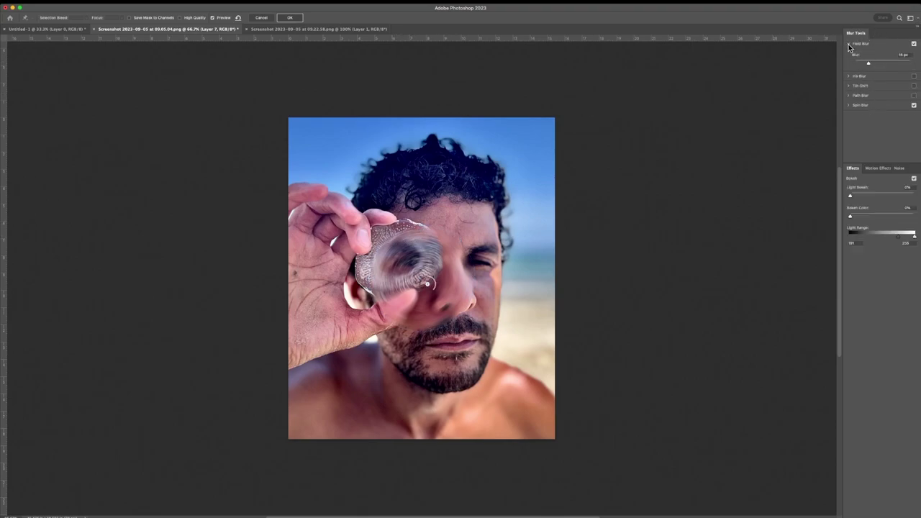
{"action": "left_click", "coordinate": [849, 76]}
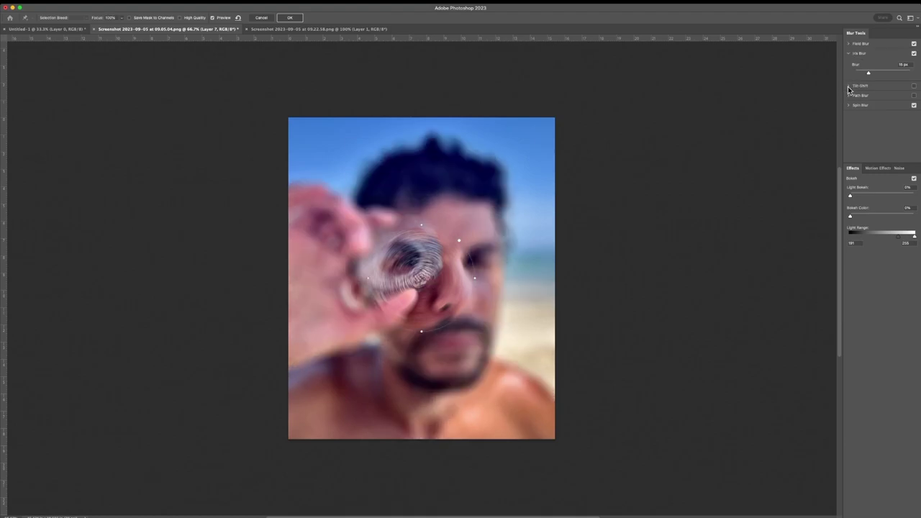
{"action": "left_click", "coordinate": [850, 86]}
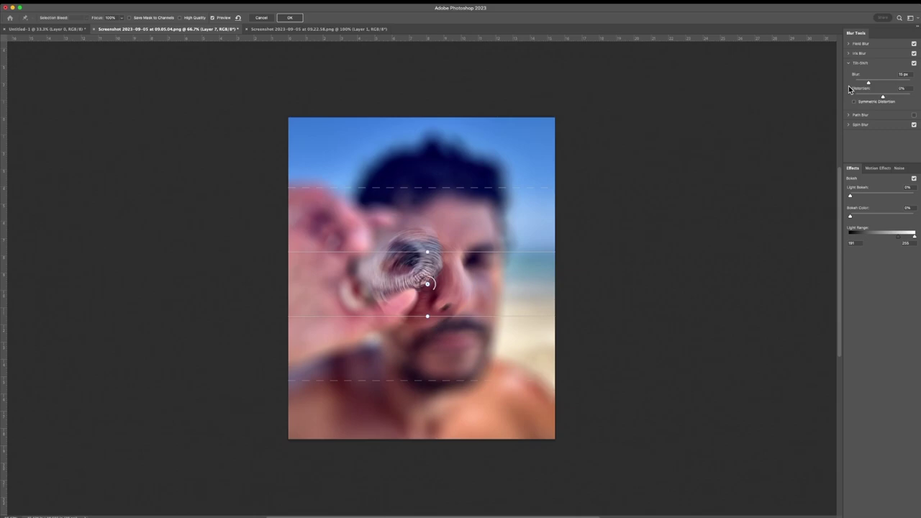
{"action": "left_click", "coordinate": [849, 117]}
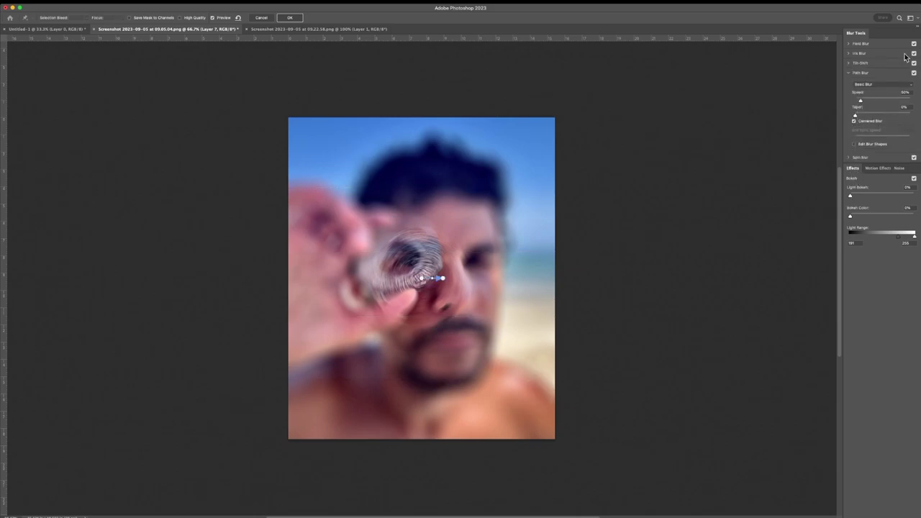
- Widen and square off the Iris Blur area around the face and shift its center slightly toward the upper face
{"action": "left_click", "coordinate": [849, 54]}
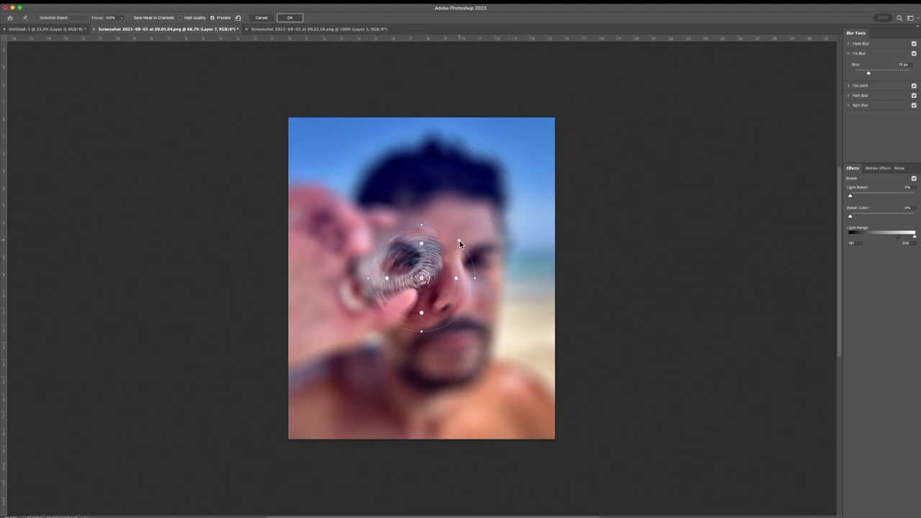
{"action": "left_click_drag", "start_coordinate": [459, 240], "coordinate": [471, 231]}
{"action": "mouse_move", "coordinate": [420, 334]}
{"action": "left_click_drag", "start_coordinate": [422, 330], "coordinate": [422, 354]}
{"action": "left_click_drag", "start_coordinate": [366, 280], "coordinate": [327, 282]}
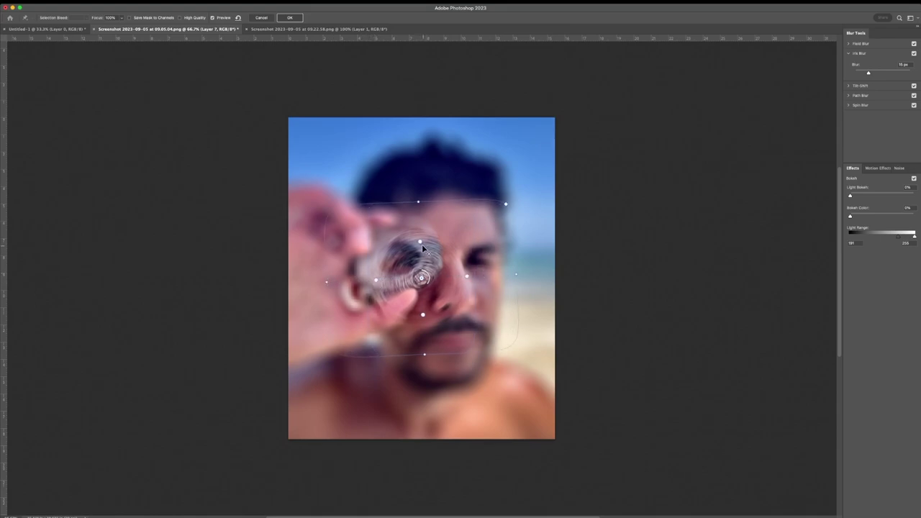
{"action": "mouse_move", "coordinate": [421, 279]}
{"action": "left_mouse_down"}
{"action": "mouse_move", "coordinate": [451, 288]}
{"action": "mouse_move", "coordinate": [478, 207]}
{"action": "mouse_move", "coordinate": [428, 268]}
{"action": "left_mouse_up"}
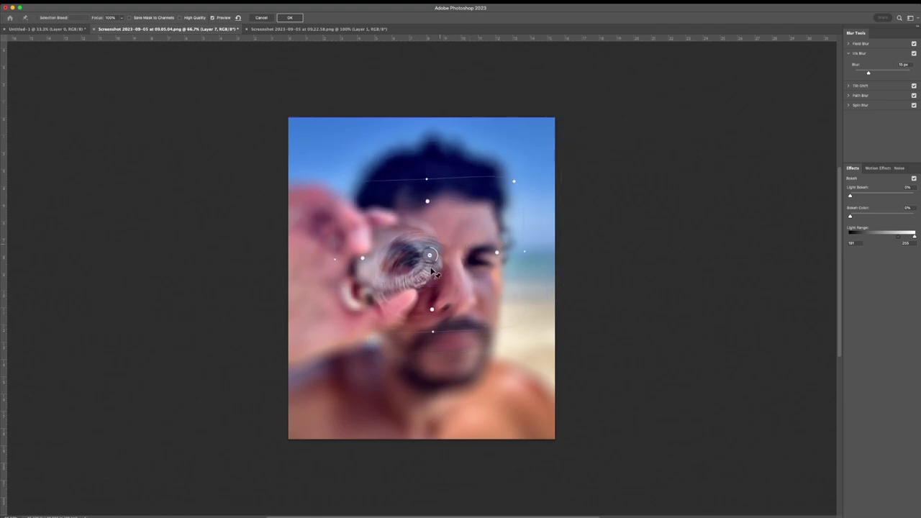
- Turn off all five blur effects, from Field Blur to Spin Blur, in the Blur Gallery
{"action": "left_click", "coordinate": [849, 88]}
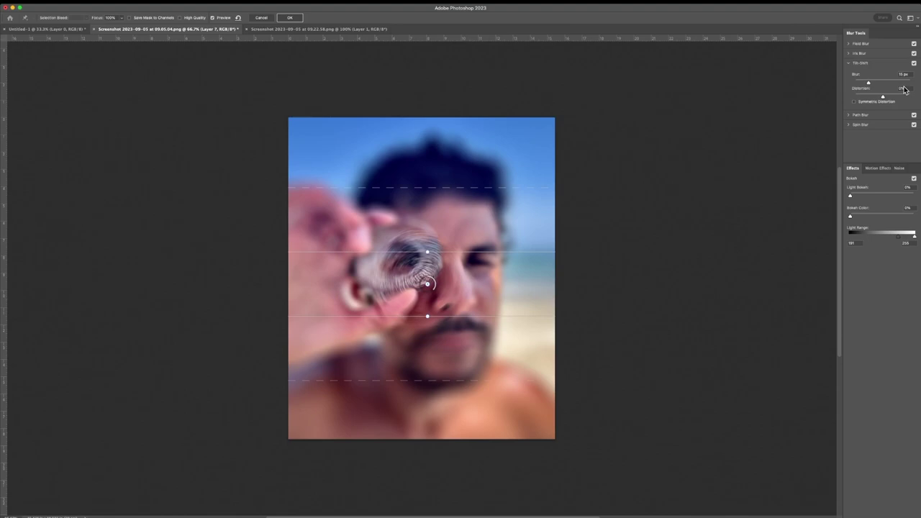
{"action": "left_click", "coordinate": [914, 44]}
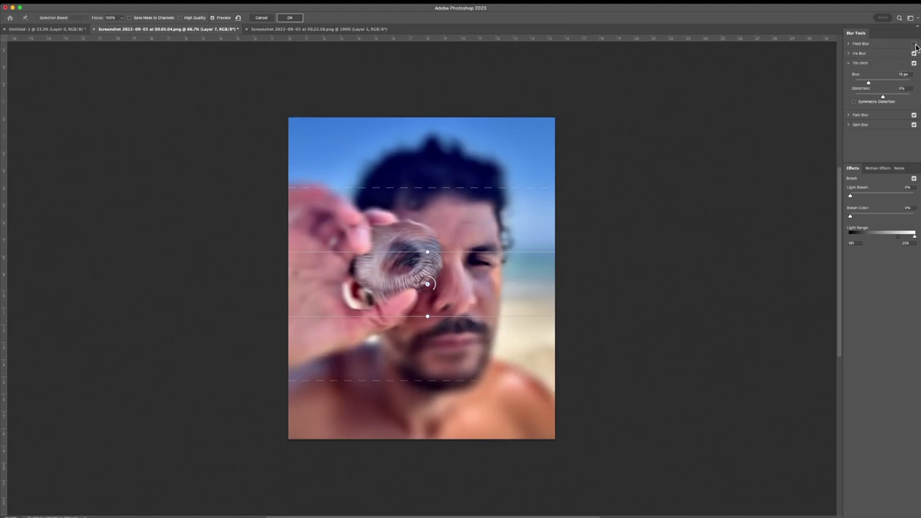
{"action": "left_click", "coordinate": [913, 62]}
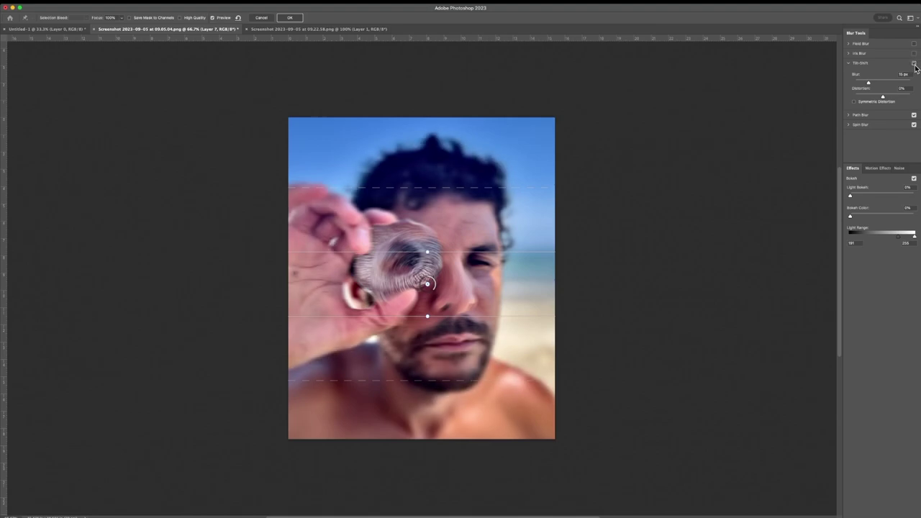
{"action": "left_click", "coordinate": [914, 125]}
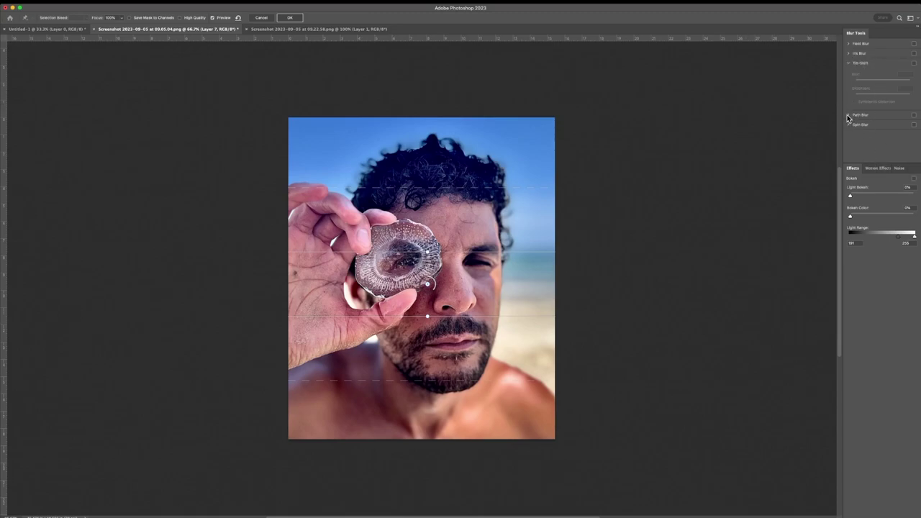
- Try Path Blur on its own while slightly tilting the Tilt-Shift guides and lowering them to the mouth area
{"action": "left_click", "coordinate": [914, 115]}
{"action": "left_click", "coordinate": [914, 115]}
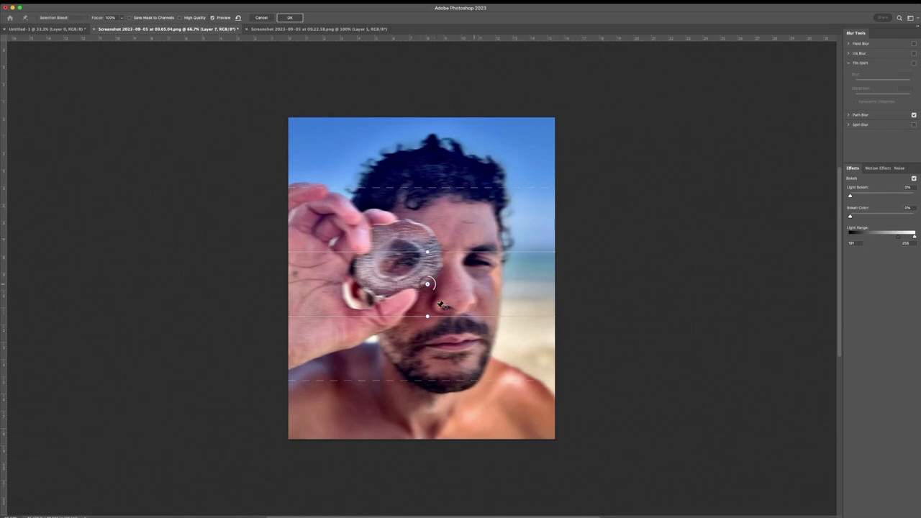
{"action": "left_click_drag", "start_coordinate": [428, 316], "coordinate": [430, 320]}
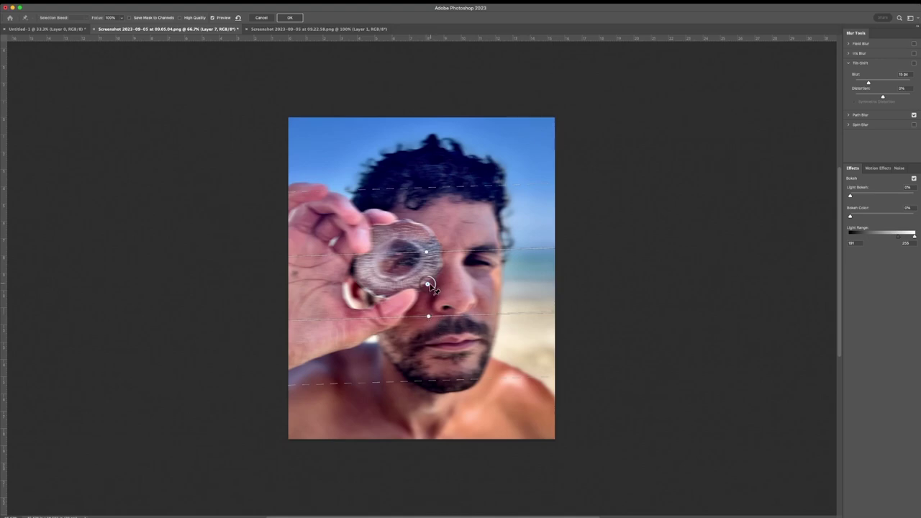
{"action": "left_click_drag", "start_coordinate": [430, 287], "coordinate": [430, 336]}
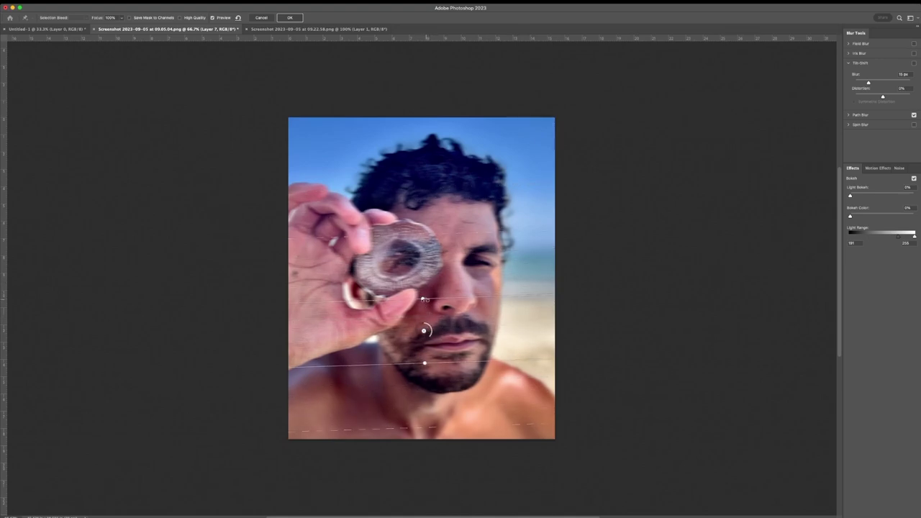
{"action": "left_click", "coordinate": [914, 115]}
{"action": "left_click", "coordinate": [915, 62]}
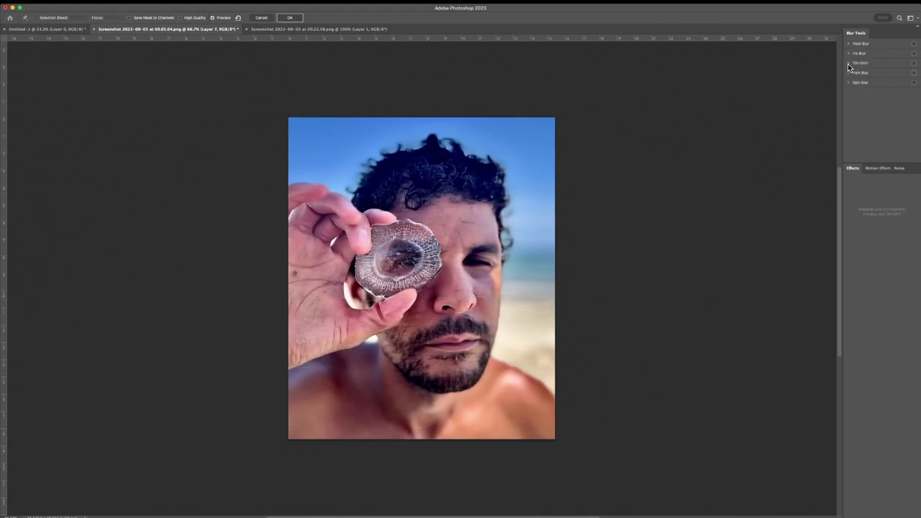
- Turn on only the Iris Blur and set its blur amount to 27 px
{"action": "left_click", "coordinate": [914, 54]}
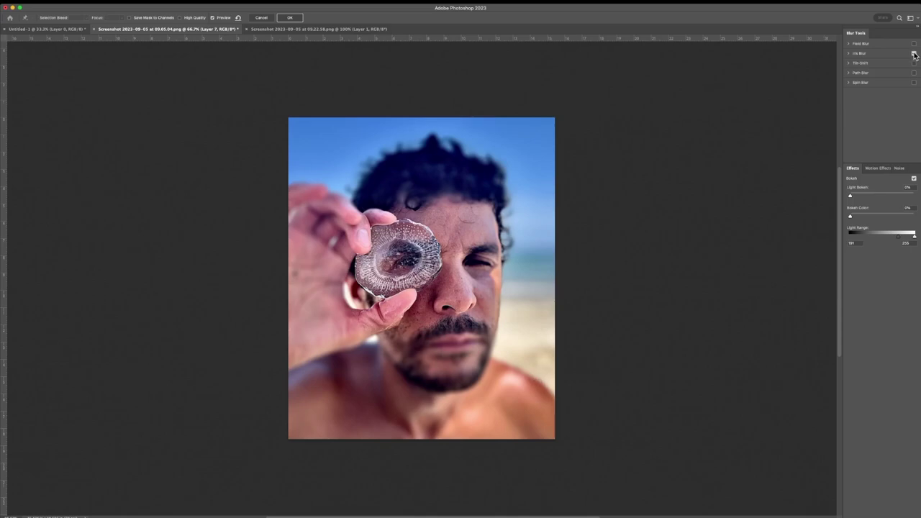
{"action": "left_click", "coordinate": [914, 53]}
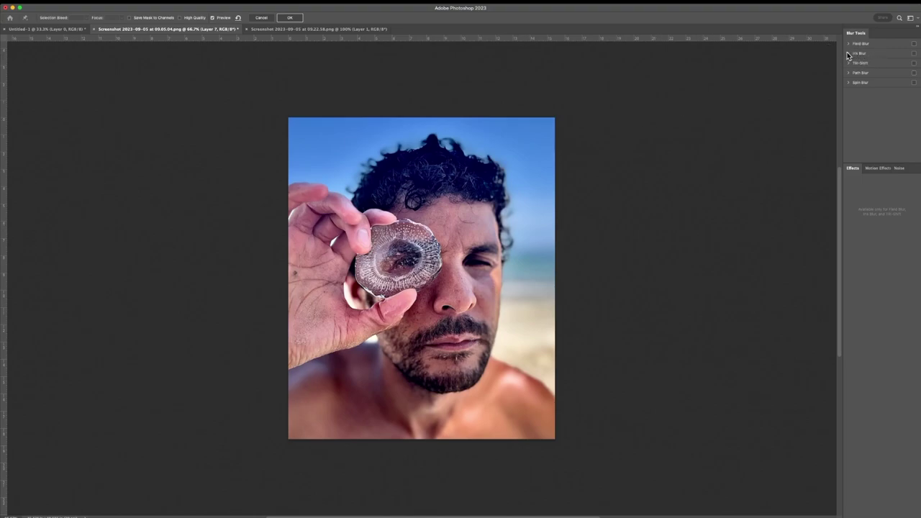
{"action": "left_click", "coordinate": [914, 55]}
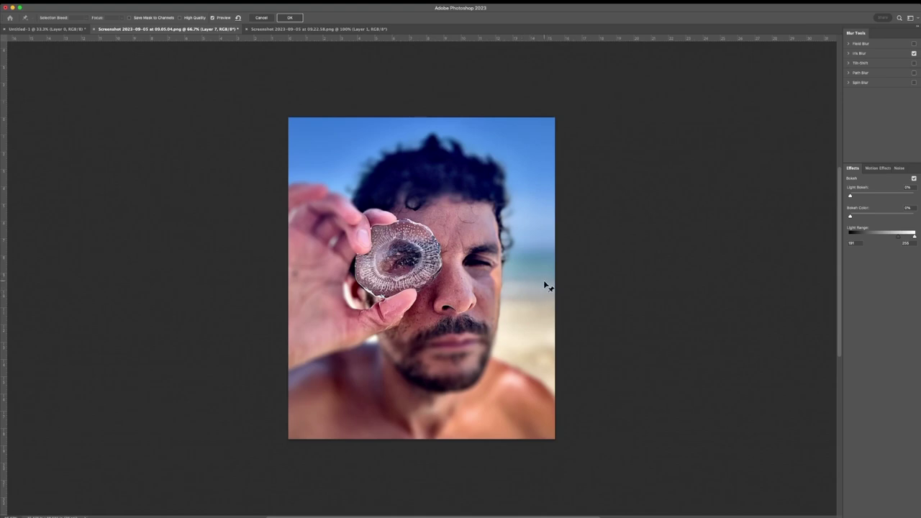
{"action": "left_click", "coordinate": [848, 54]}
{"action": "mouse_move", "coordinate": [869, 73]}
{"action": "left_mouse_down"}
{"action": "mouse_move", "coordinate": [881, 75]}
{"action": "mouse_move", "coordinate": [874, 74]}
{"action": "left_mouse_up"}
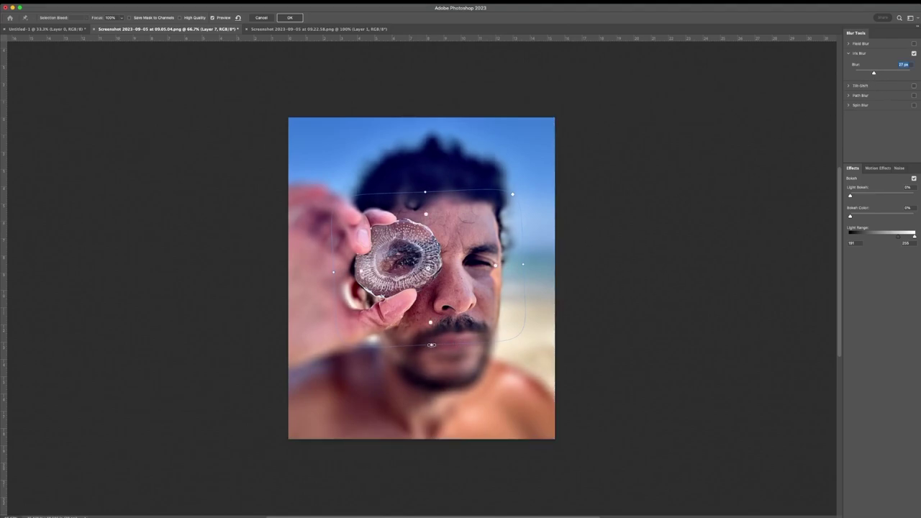
- Stretch the Iris Blur's sharp area over the head and hand, pull its feather points inward, and apply the blur
{"action": "left_click_drag", "start_coordinate": [431, 325], "coordinate": [428, 382]}
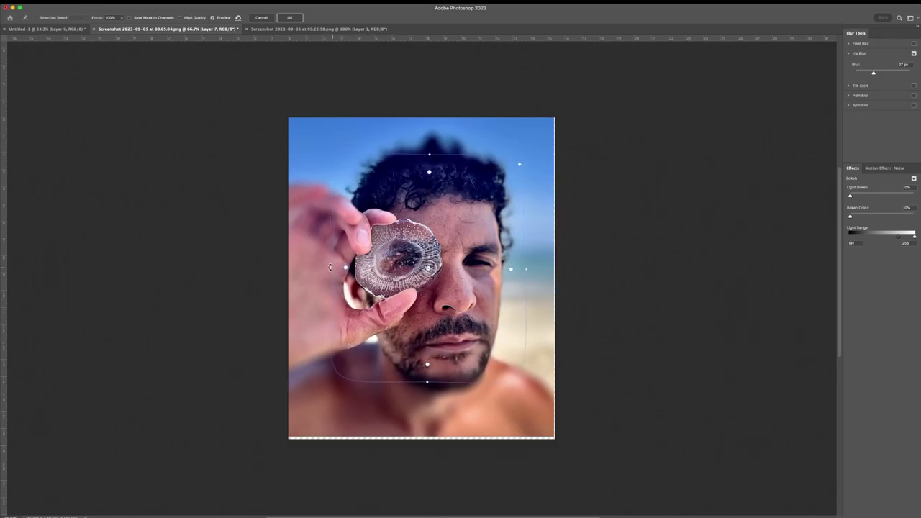
{"action": "left_click_drag", "start_coordinate": [333, 267], "coordinate": [281, 270]}
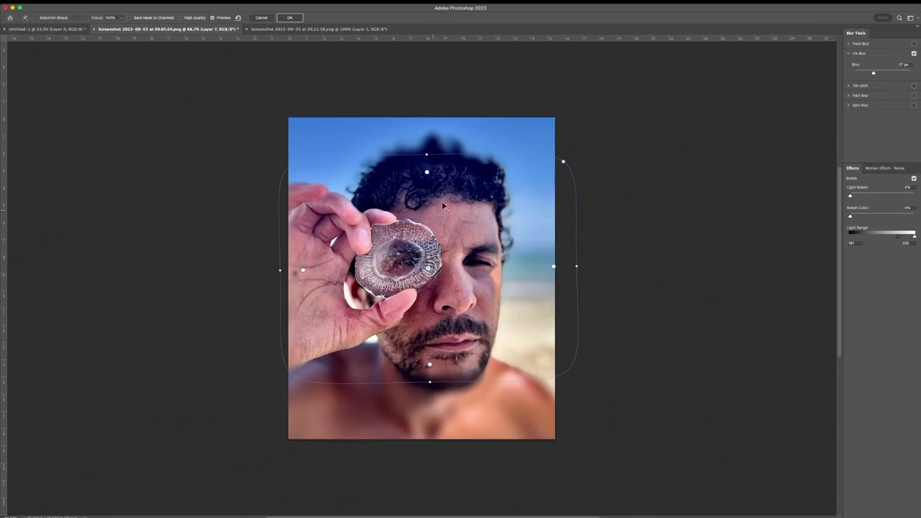
{"action": "left_click_drag", "start_coordinate": [427, 174], "coordinate": [427, 196]}
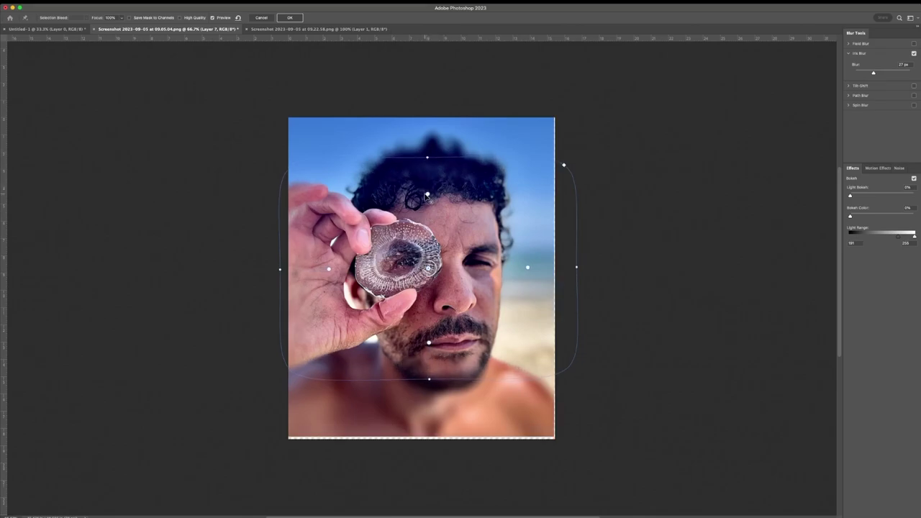
{"action": "left_click", "coordinate": [672, 181]}
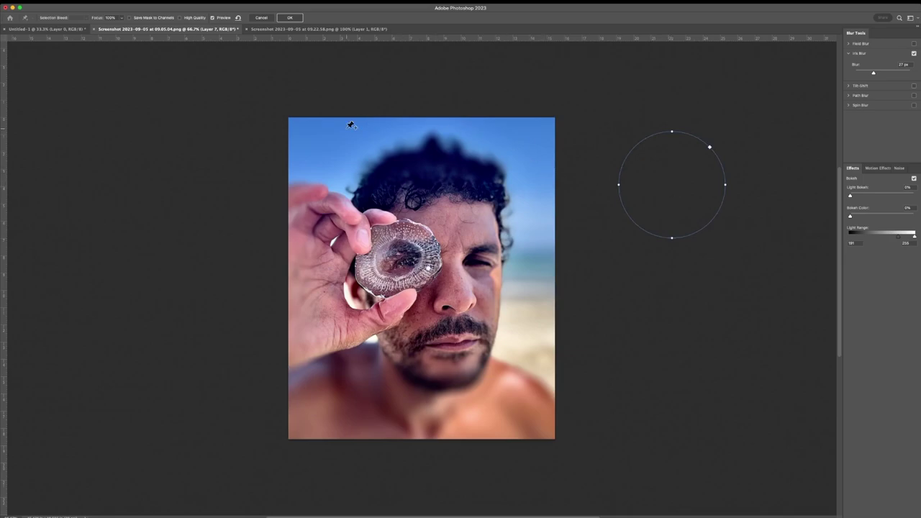
{"action": "left_click", "coordinate": [289, 18]}
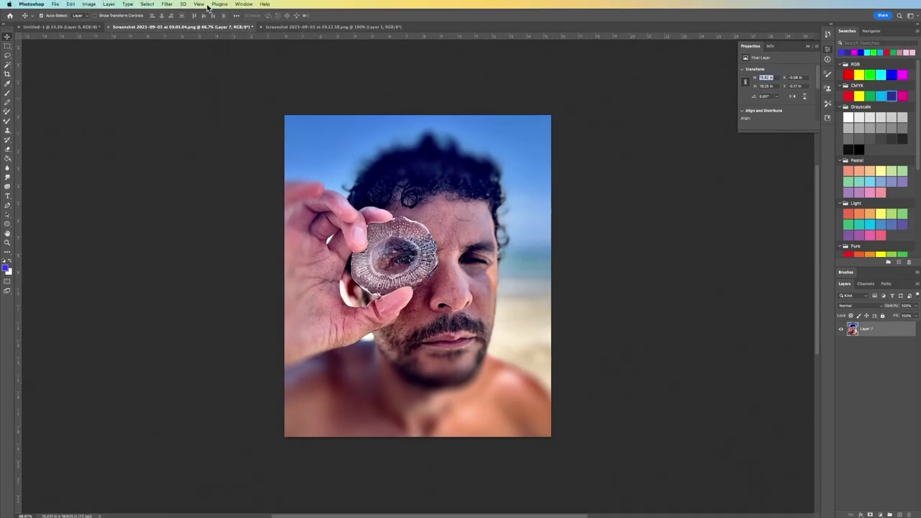
- Open the Filter Gallery for the portrait layer and enlarge its window with the whole image previewed at 66.7%
{"action": "left_click", "coordinate": [198, 4]}
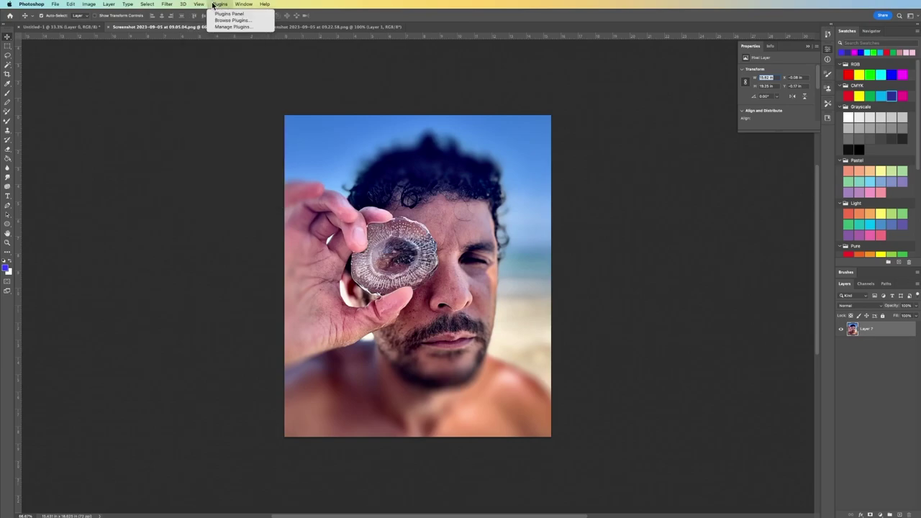
{"action": "mouse_move", "coordinate": [173, 7]}
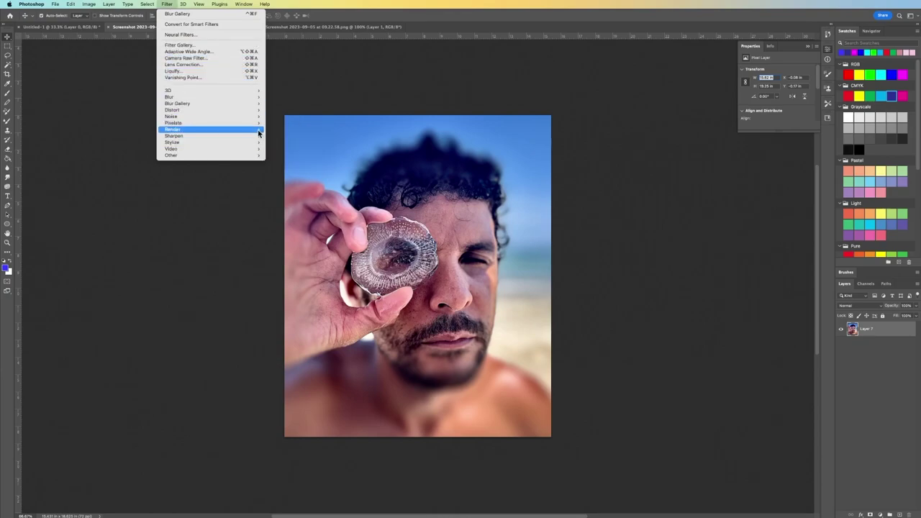
{"action": "mouse_move", "coordinate": [254, 127]}
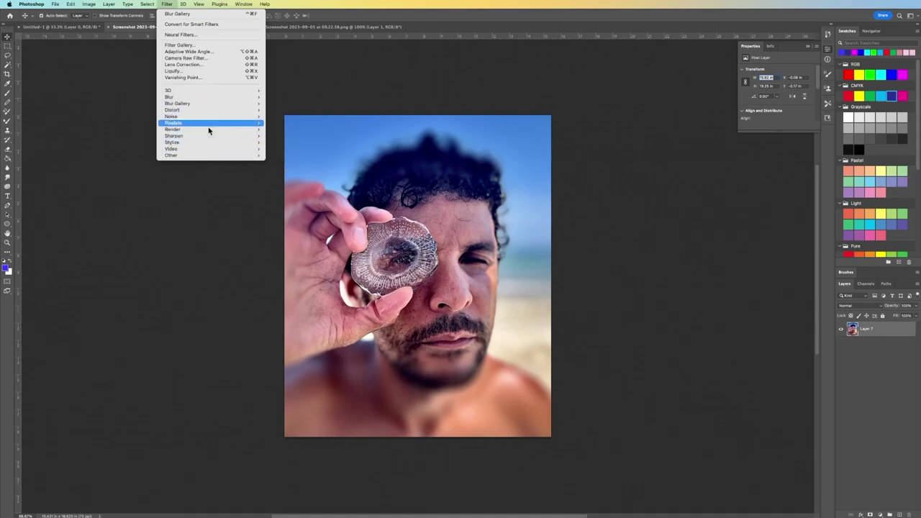
{"action": "left_click", "coordinate": [189, 45]}
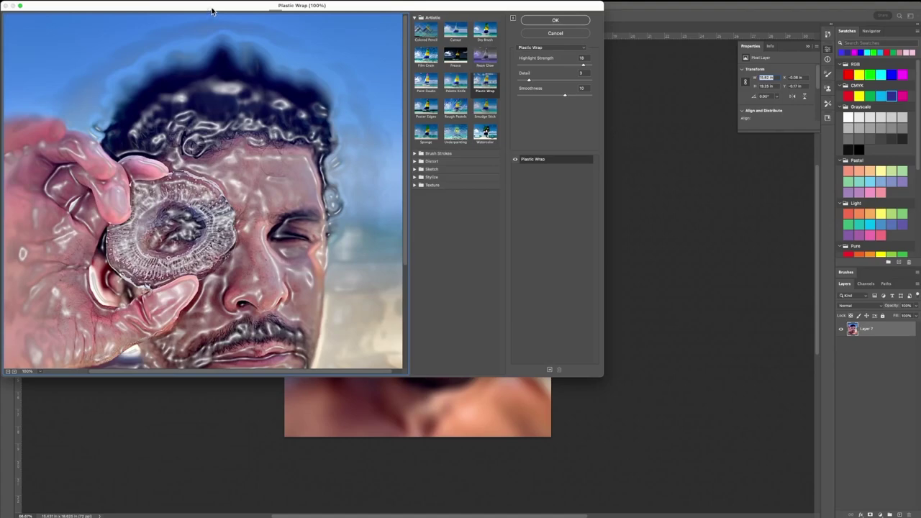
{"action": "left_click_drag", "start_coordinate": [212, 11], "coordinate": [282, 18]}
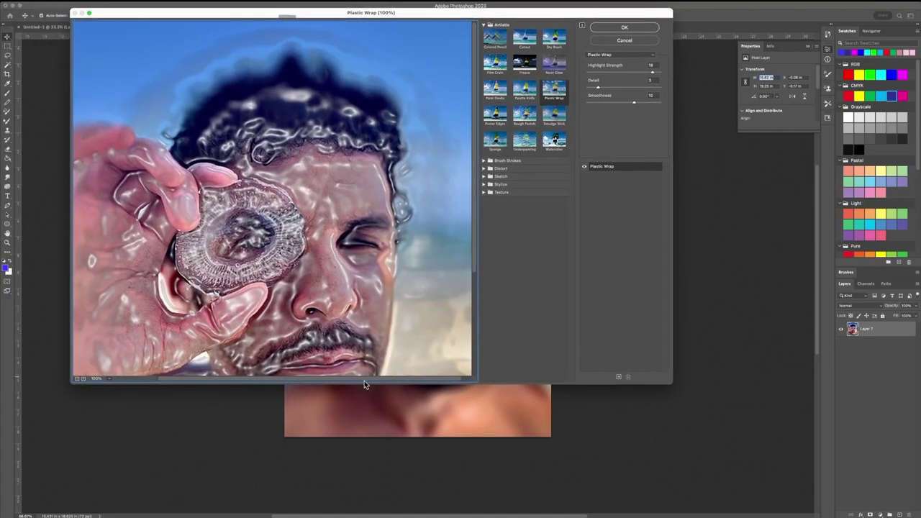
{"action": "key", "text": "alt"}
{"action": "key", "text": "alt"}
{"action": "left_click", "coordinate": [316, 281], "text": "alt"}
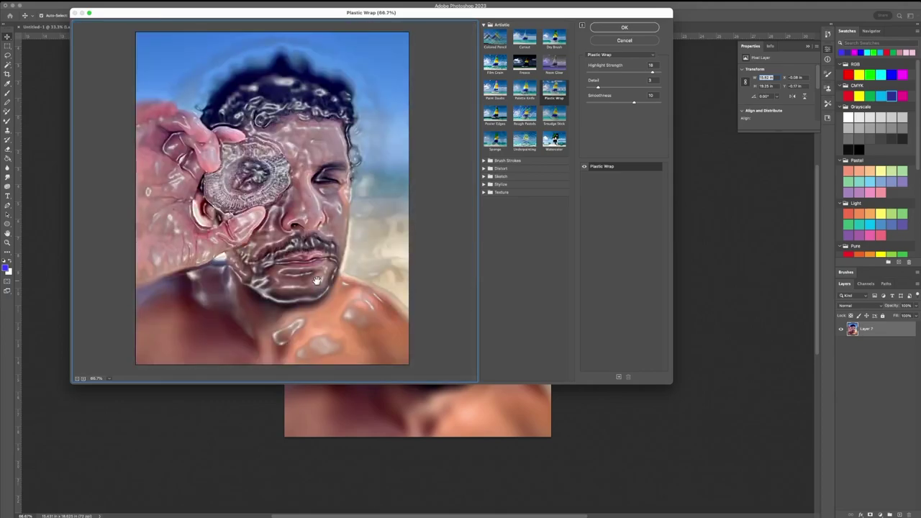
{"action": "left_click_drag", "start_coordinate": [402, 382], "coordinate": [394, 473]}
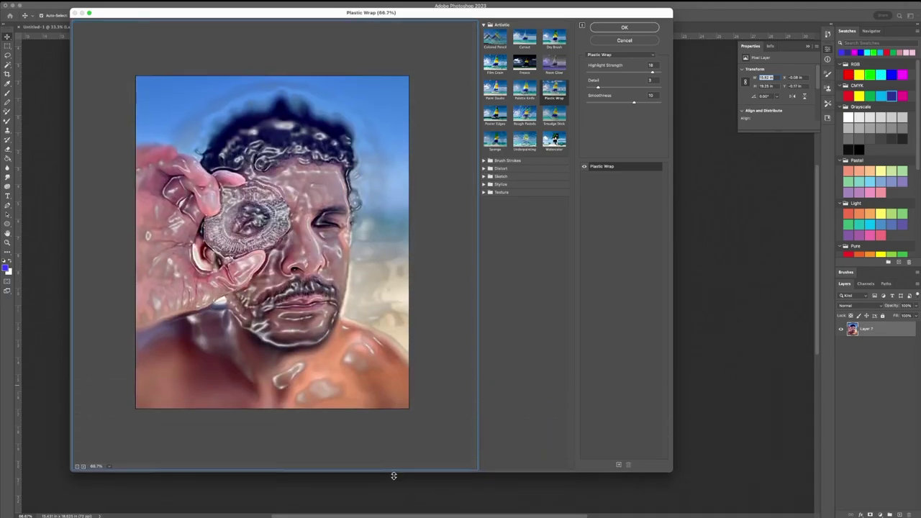
- Choose the Colored Pencil effect and expand the Brush Strokes, Distort, Sketch, Stylize and Texture categories to review their effects
{"action": "left_click", "coordinate": [492, 38]}
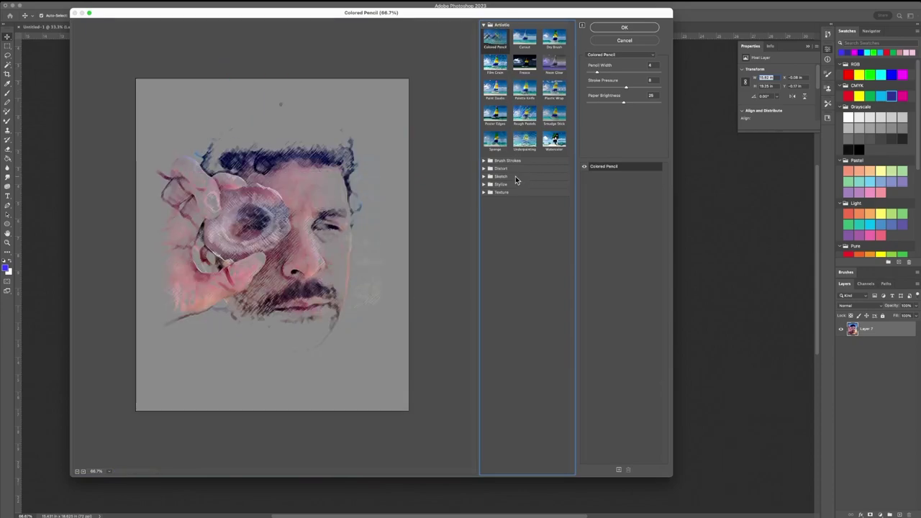
{"action": "left_click", "coordinate": [484, 160]}
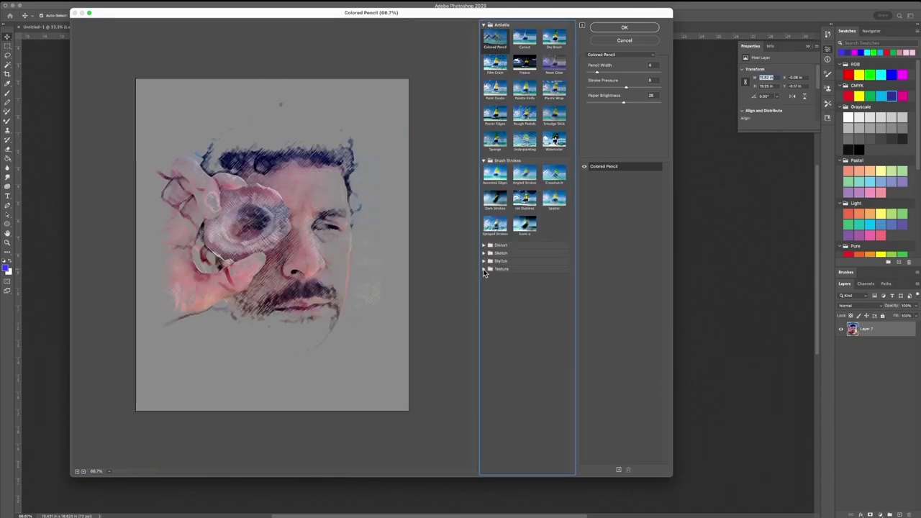
{"action": "left_click", "coordinate": [485, 269]}
{"action": "left_click", "coordinate": [483, 261]}
{"action": "left_click", "coordinate": [483, 254]}
{"action": "left_click", "coordinate": [483, 245]}
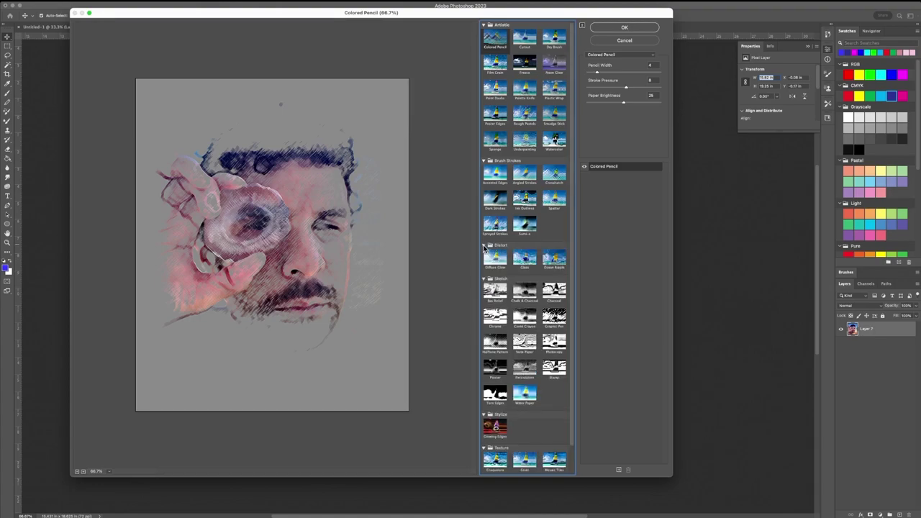
{"action": "scroll", "coordinate": [525, 273], "scroll_direction": "down", "scroll_amount": 2}
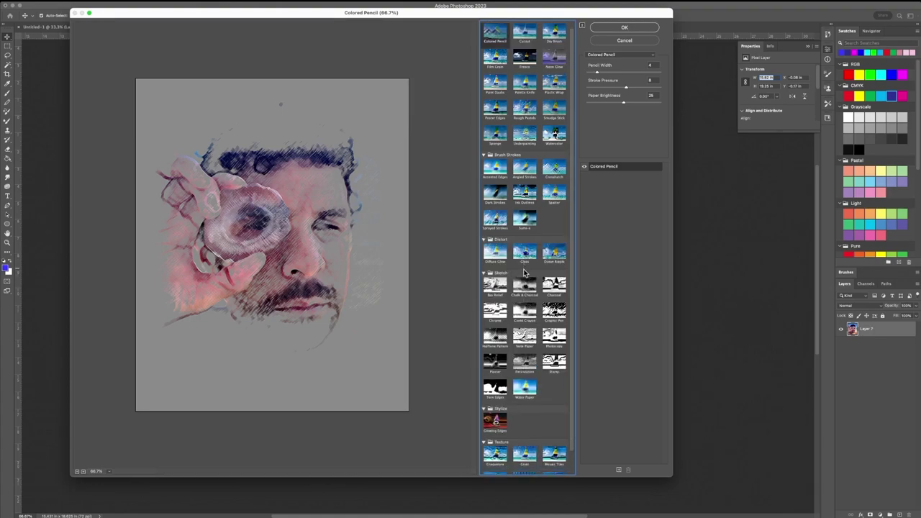
{"action": "scroll", "coordinate": [525, 274], "scroll_direction": "up", "scroll_amount": 2}
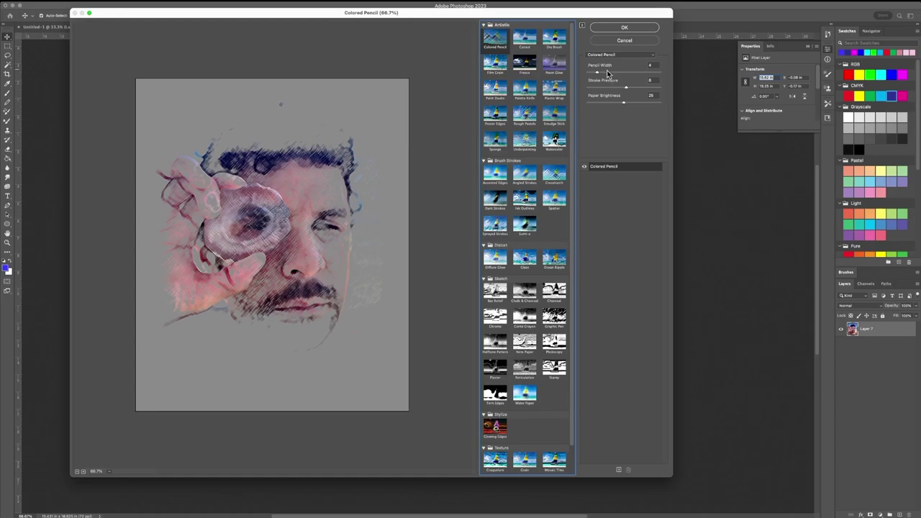
- Try the Colored Pencil effect with Pencil Width 6 and a lower Stroke Pressure, and look through the full effect list
{"action": "mouse_move", "coordinate": [598, 73]}
{"action": "left_mouse_down"}
{"action": "mouse_move", "coordinate": [612, 74]}
{"action": "mouse_move", "coordinate": [603, 72]}
{"action": "mouse_move", "coordinate": [618, 91]}
{"action": "left_mouse_up"}
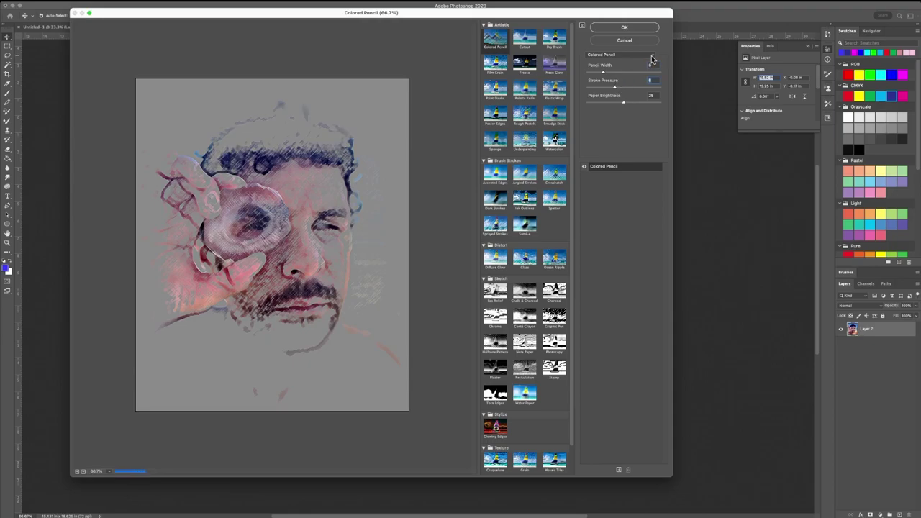
{"action": "left_click", "coordinate": [619, 55]}
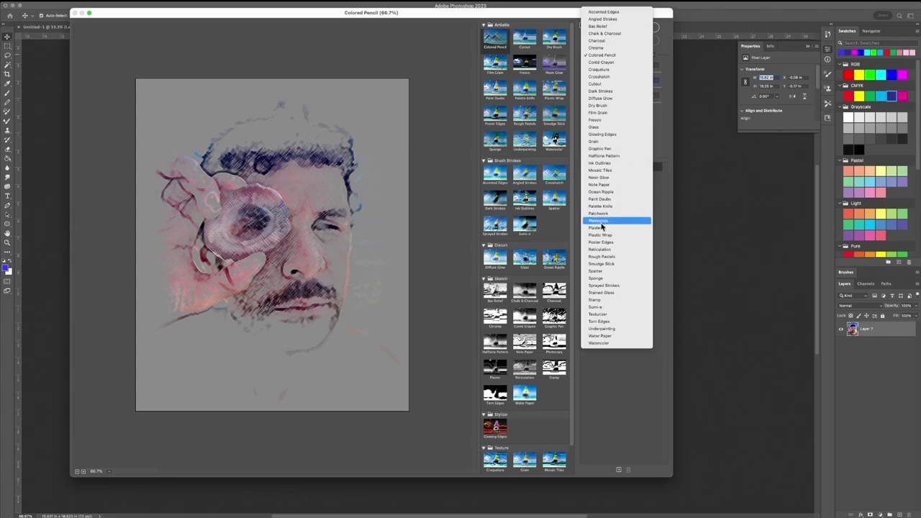
{"action": "left_click", "coordinate": [586, 377]}
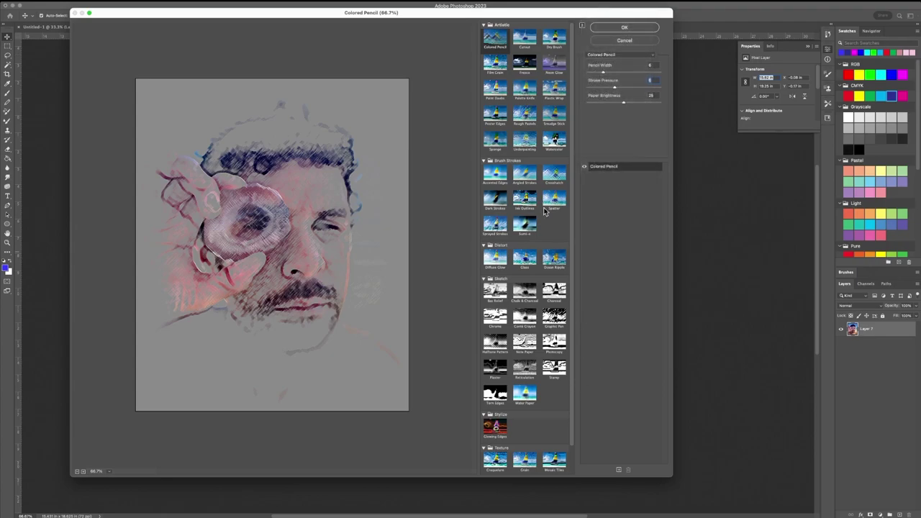
- Preview Artistic effects on the portrait, including Cutout, Dry Brush, Neon Glow, Fresco, Film Grain, Paint Daubs, Palette Knife and Plastic Wrap
{"action": "left_click", "coordinate": [526, 40]}
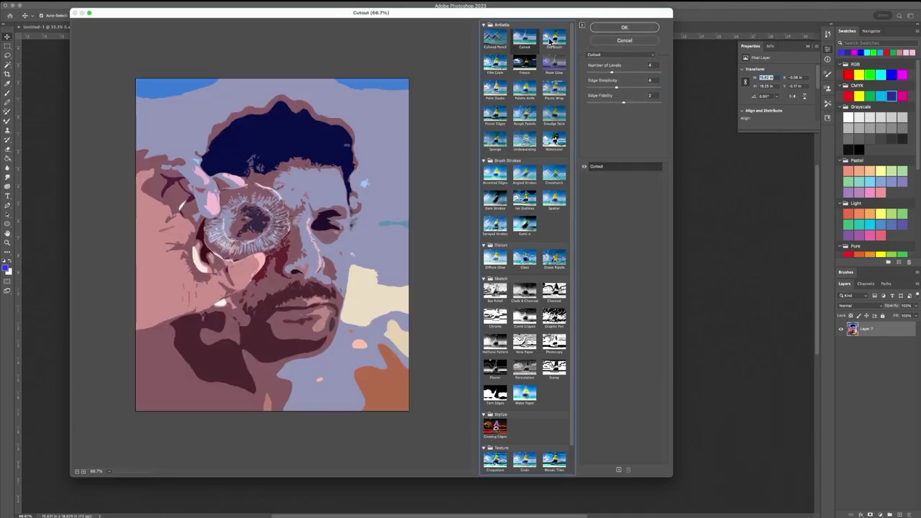
{"action": "left_click", "coordinate": [551, 42]}
{"action": "left_click", "coordinate": [550, 63]}
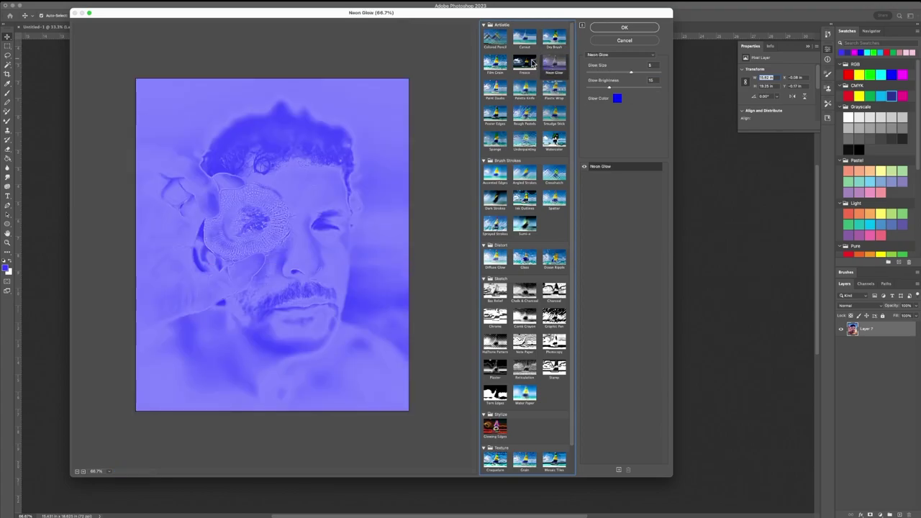
{"action": "left_click", "coordinate": [533, 64]}
{"action": "left_click", "coordinate": [505, 64]}
{"action": "left_click", "coordinate": [506, 89]}
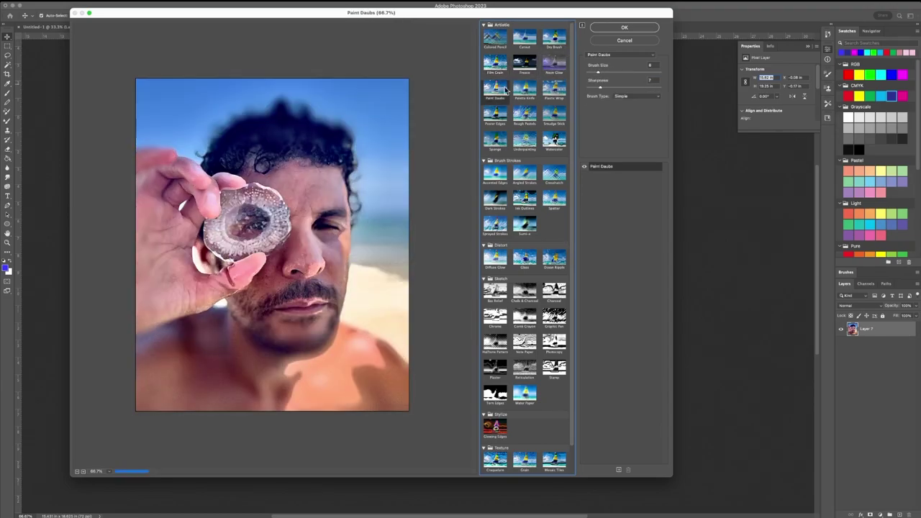
{"action": "left_click", "coordinate": [525, 89]}
{"action": "left_click", "coordinate": [554, 89]}
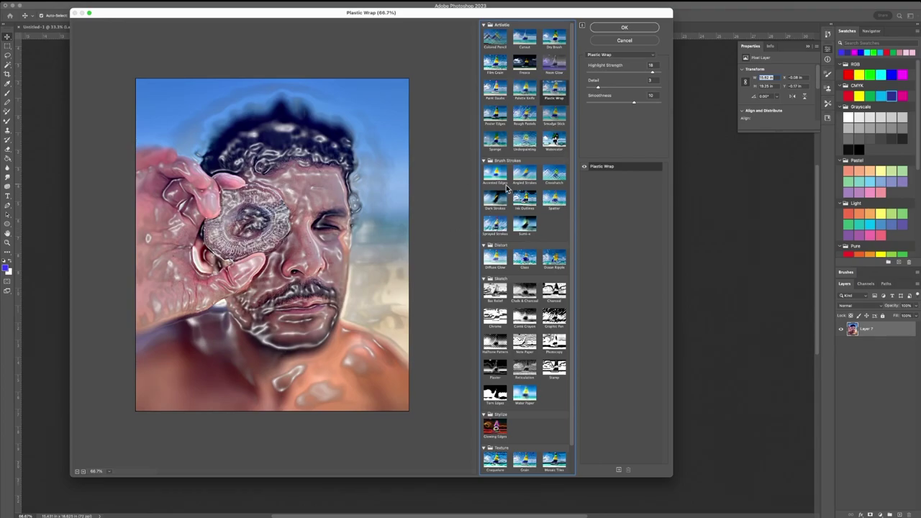
- Preview the Sprayed Strokes, Chalk & Charcoal, Charcoal and Bas Relief effects on the portrait
{"action": "left_click", "coordinate": [496, 226]}
{"action": "scroll", "coordinate": [530, 201], "scroll_direction": "down", "scroll_amount": 1}
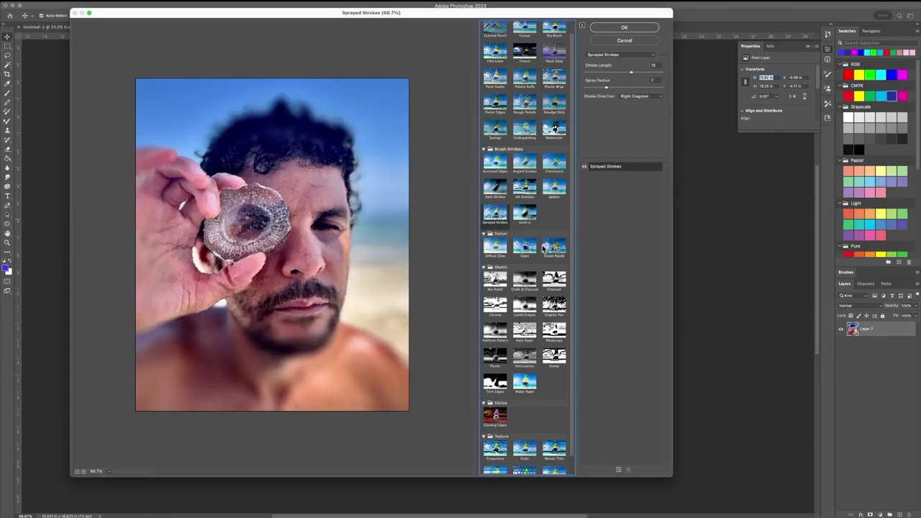
{"action": "left_click", "coordinate": [524, 282]}
{"action": "left_click", "coordinate": [554, 282]}
{"action": "left_click", "coordinate": [495, 281]}
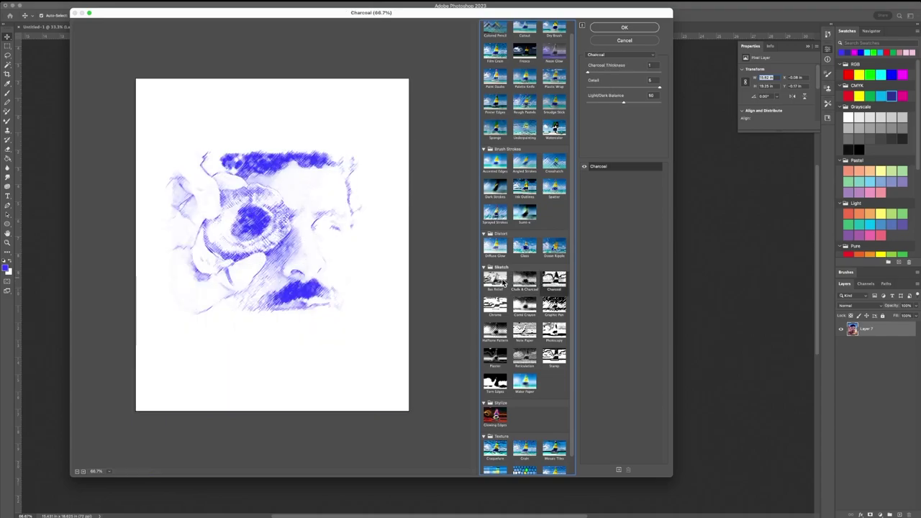
- Preview the Water Paper, Reticulation and Stamp sketch effects, and leave the Filter Gallery without applying anything
{"action": "scroll", "coordinate": [525, 246], "scroll_direction": "down", "scroll_amount": 1}
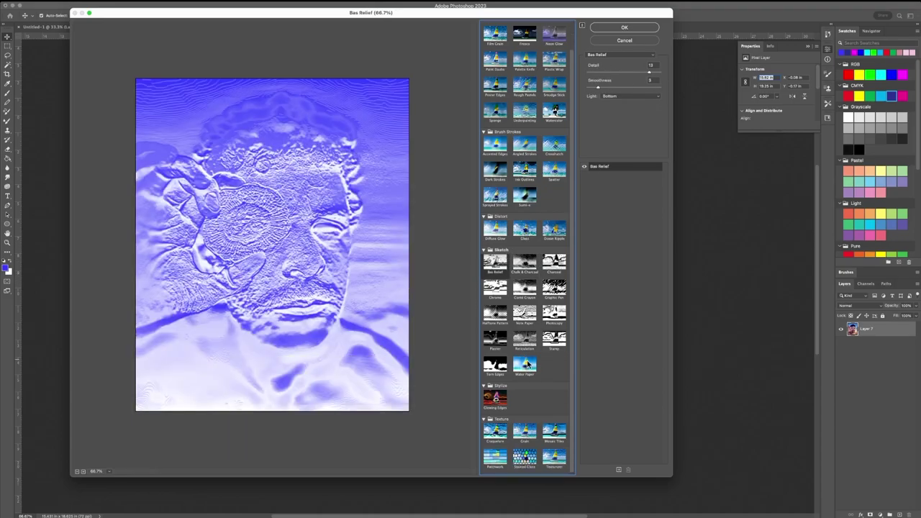
{"action": "left_click", "coordinate": [524, 364]}
{"action": "left_click", "coordinate": [524, 339]}
{"action": "left_click", "coordinate": [554, 338]}
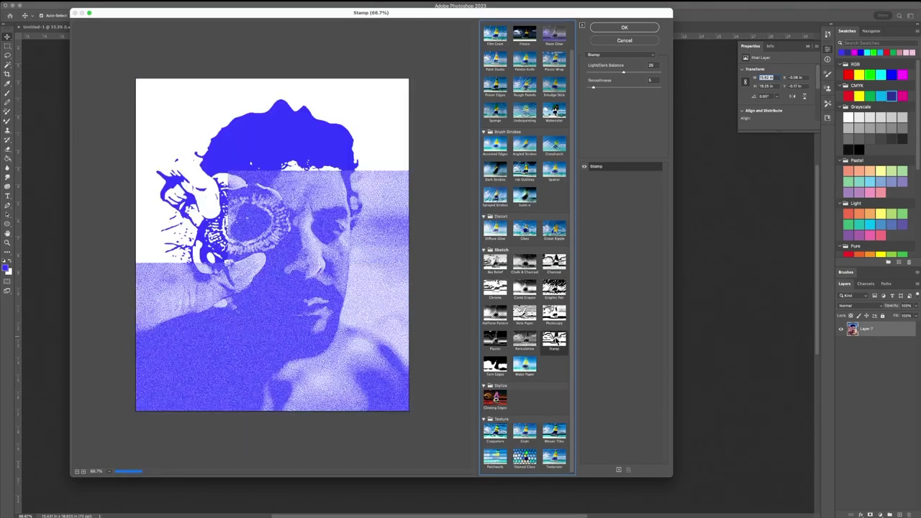
{"action": "left_click", "coordinate": [623, 41]}
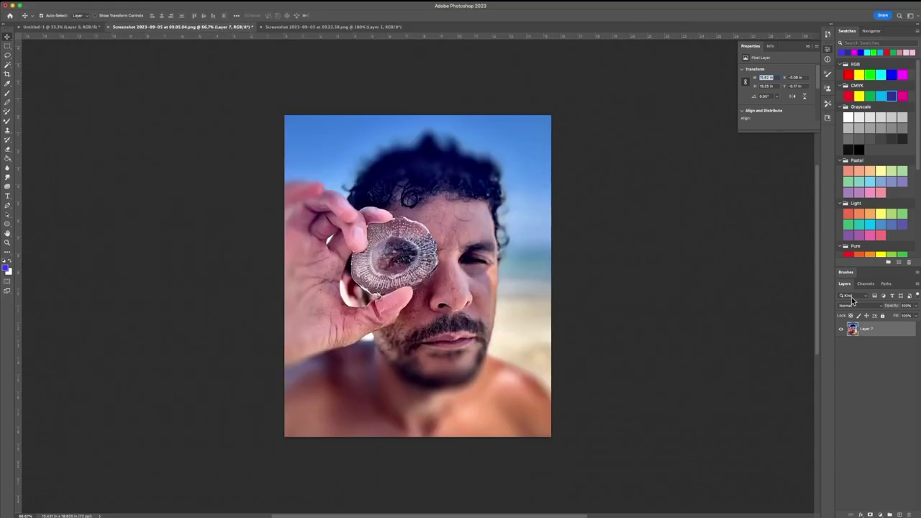
- Paste a copy of the portrait as a new layer and open the Filter Gallery for it
{"action": "key", "text": "super+v"}
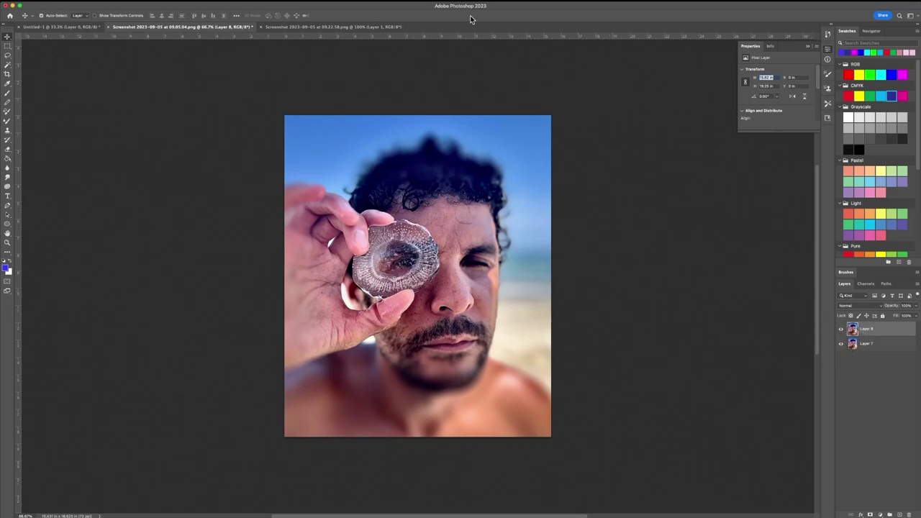
{"action": "mouse_move", "coordinate": [243, 4]}
{"action": "left_click", "coordinate": [198, 5]}
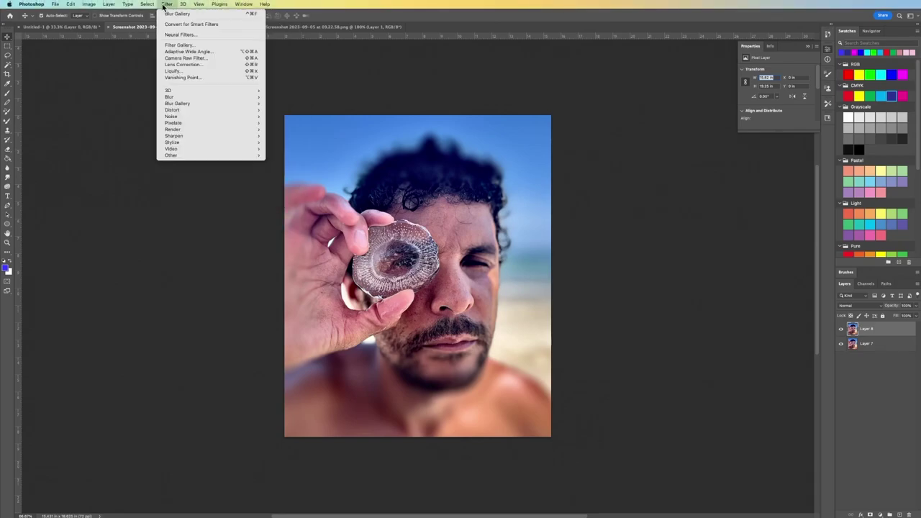
{"action": "left_click", "coordinate": [180, 45]}
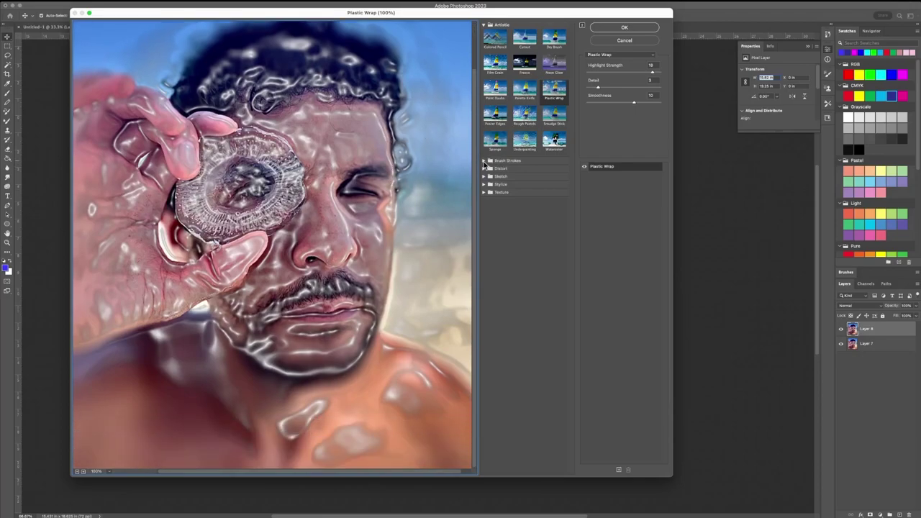
- Expand the Brush Strokes, Texture, Stylize, Sketch and Distort effect categories
{"action": "left_click", "coordinate": [487, 161]}
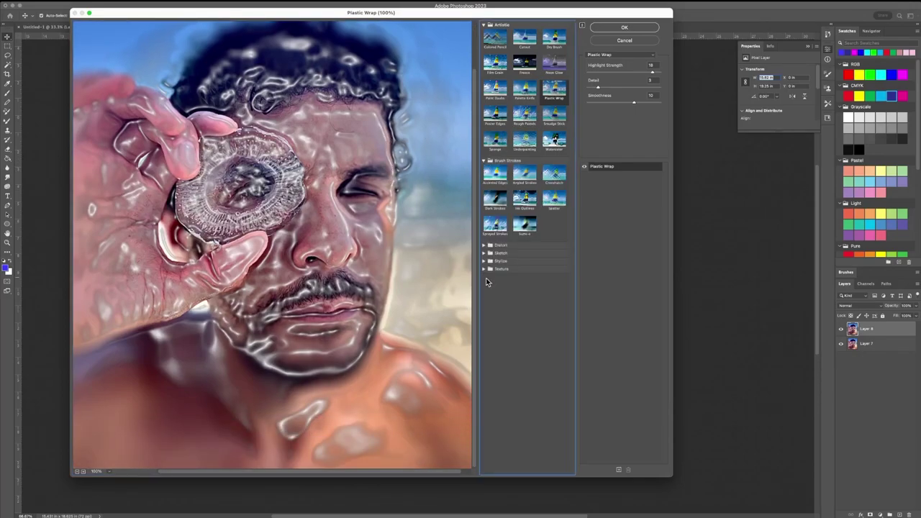
{"action": "left_click", "coordinate": [484, 269]}
{"action": "left_click", "coordinate": [486, 261]}
{"action": "left_click", "coordinate": [485, 253]}
{"action": "left_click", "coordinate": [484, 246]}
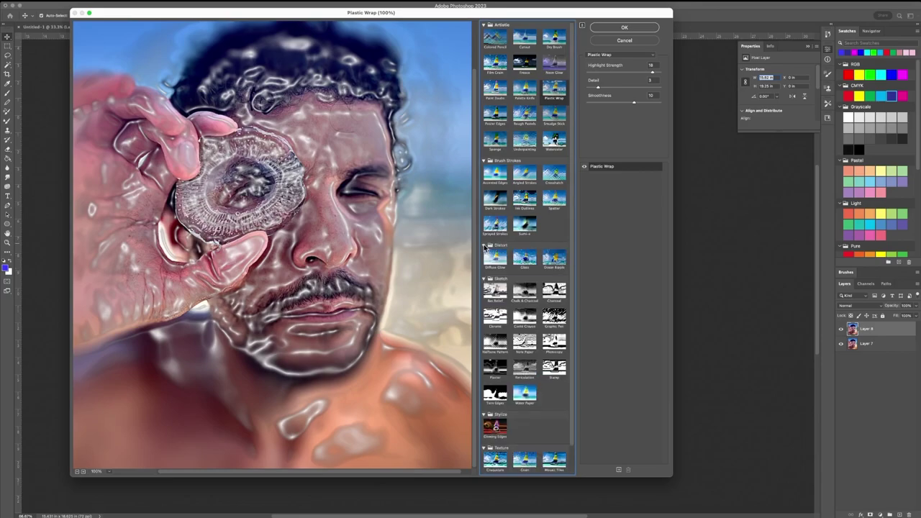
- Preview the Plaster, Reticulation, Stamp, Photocopy, Note Paper and Halftone Pattern sketch effects on the copied layer
{"action": "scroll", "coordinate": [530, 201], "scroll_direction": "down", "scroll_amount": 2}
{"action": "left_click", "coordinate": [502, 334]}
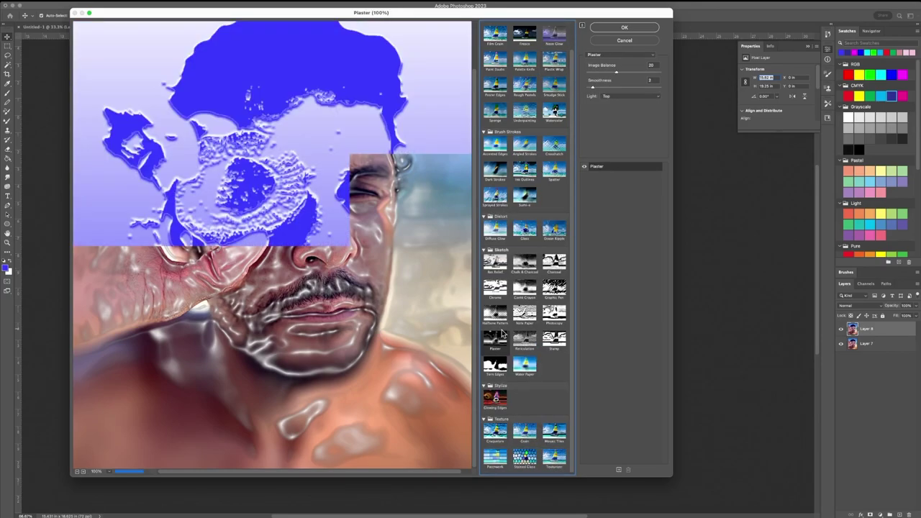
{"action": "left_click", "coordinate": [522, 341]}
{"action": "left_click", "coordinate": [554, 338]}
{"action": "left_click", "coordinate": [554, 313]}
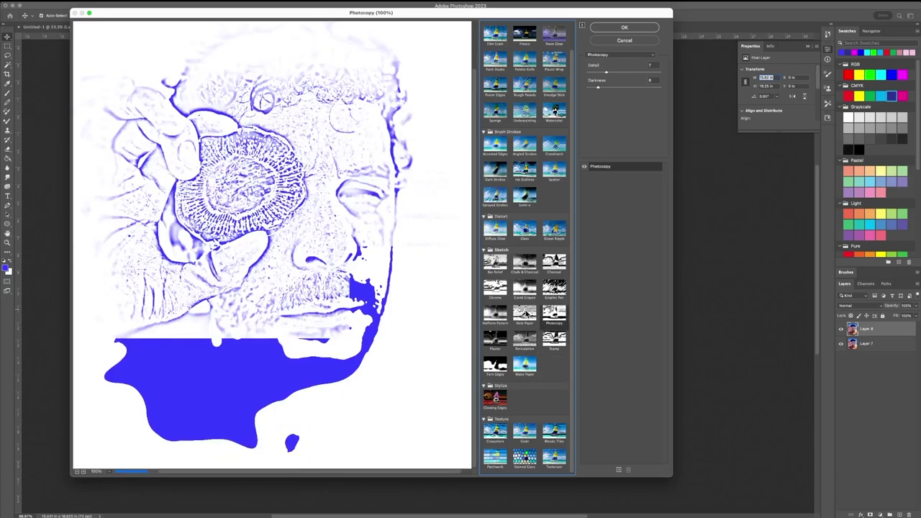
{"action": "left_click", "coordinate": [524, 313]}
{"action": "left_click", "coordinate": [554, 313]}
{"action": "left_click", "coordinate": [494, 313]}
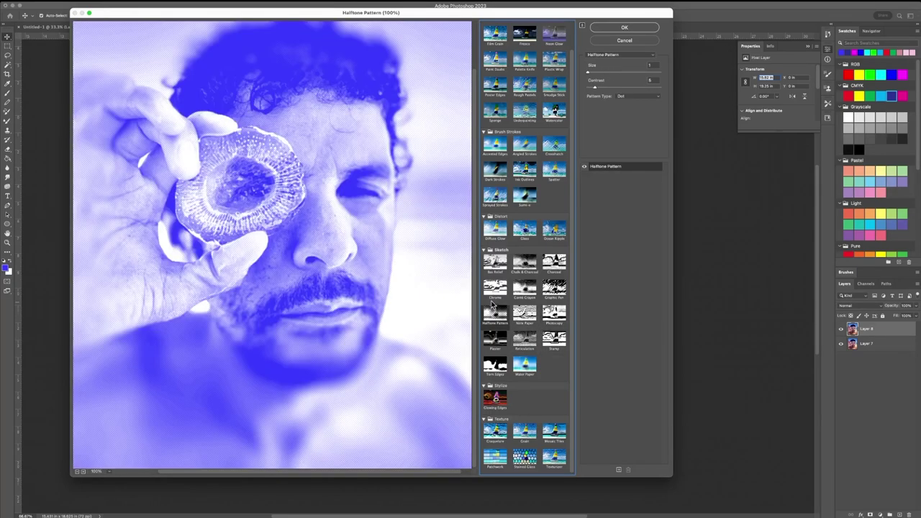
- Compare the Chrome and Conté Crayon sketch effects on the copied layer, ending on Chrome
{"action": "left_click", "coordinate": [495, 288]}
{"action": "left_click", "coordinate": [524, 288]}
{"action": "left_click", "coordinate": [508, 289]}
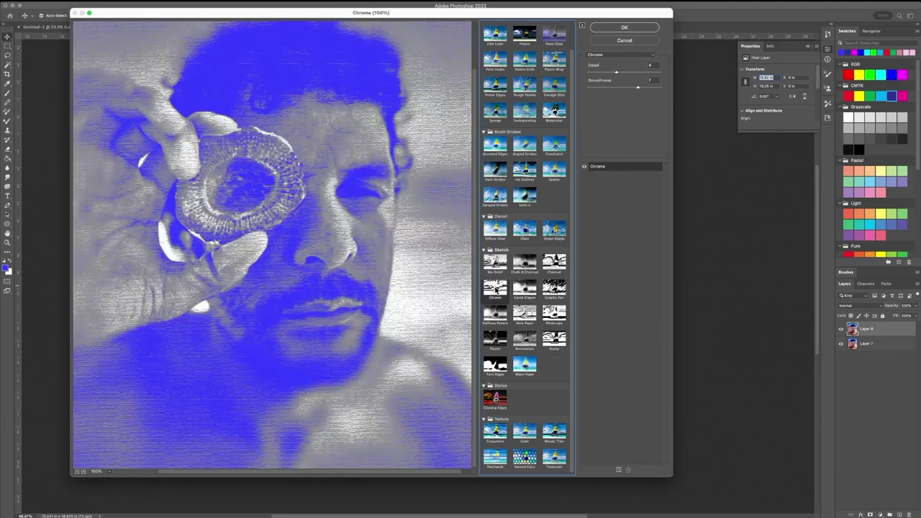
{"action": "left_click", "coordinate": [351, 309]}
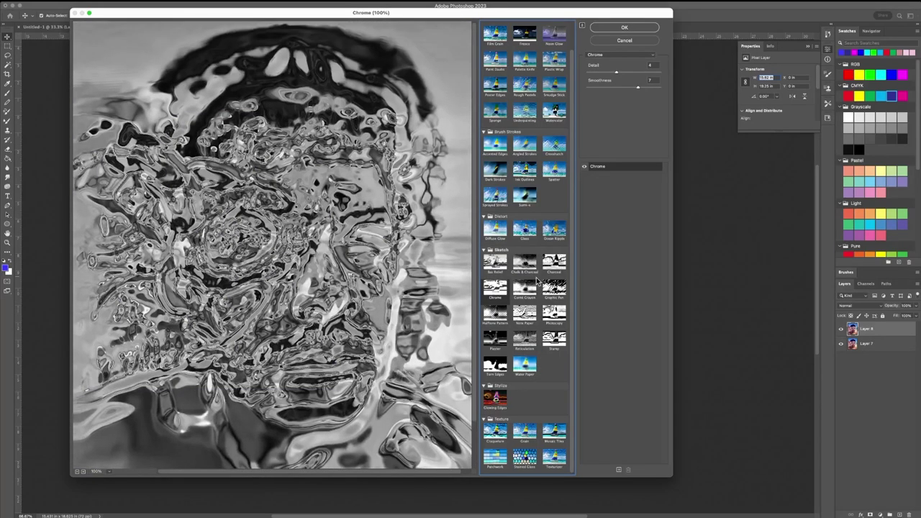
{"action": "left_click", "coordinate": [654, 54]}
{"action": "left_click", "coordinate": [603, 55]}
{"action": "scroll", "coordinate": [526, 180], "scroll_direction": "up", "scroll_amount": 1}
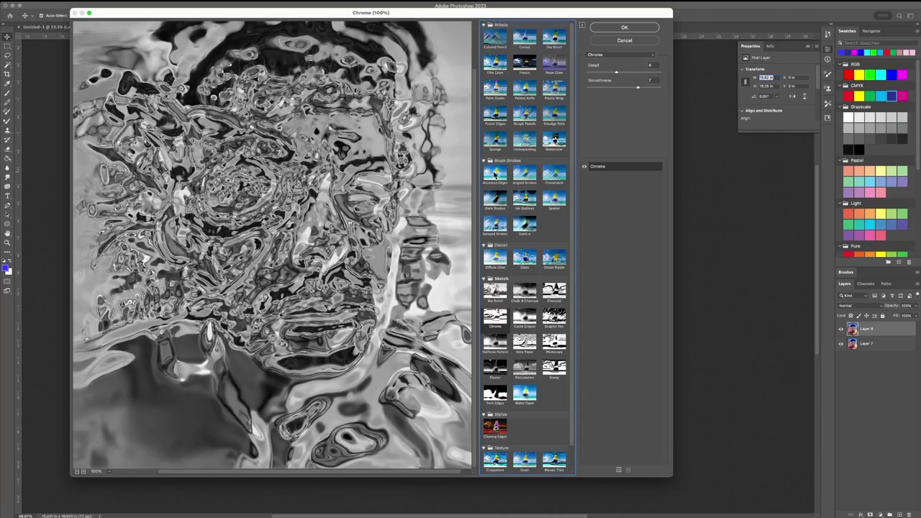
- Preview the Dark Strokes and Ink Outlines brush-stroke effects, and look over the remaining effects in the gallery
{"action": "left_click", "coordinate": [526, 180]}
{"action": "left_click", "coordinate": [523, 200]}
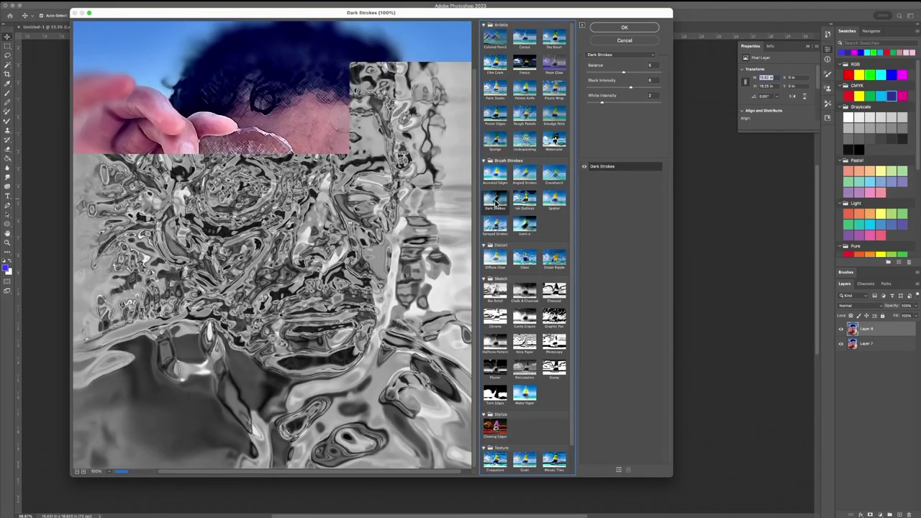
{"action": "scroll", "coordinate": [520, 312], "scroll_direction": "down", "scroll_amount": 1}
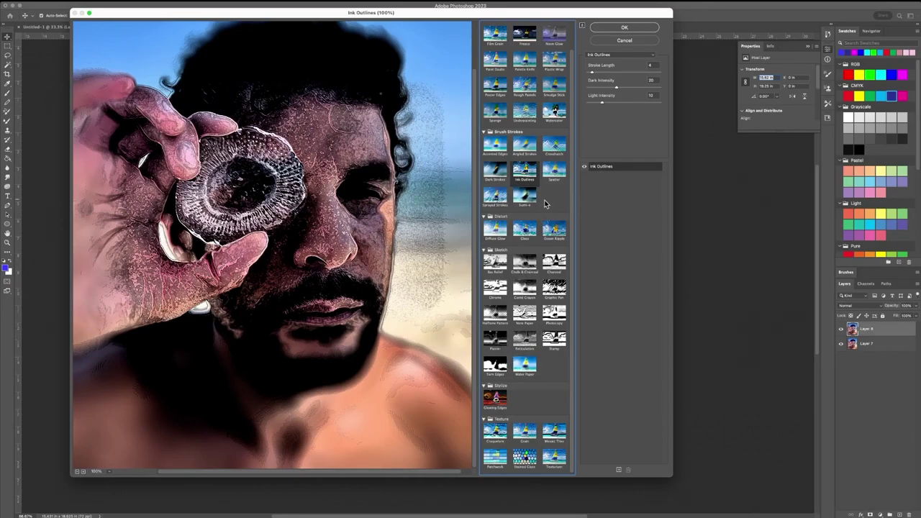
{"action": "scroll", "coordinate": [553, 137], "scroll_direction": "up", "scroll_amount": 1}
{"action": "scroll", "coordinate": [547, 157], "scroll_direction": "down", "scroll_amount": 1}
{"action": "scroll", "coordinate": [512, 425], "scroll_direction": "up", "scroll_amount": 1}
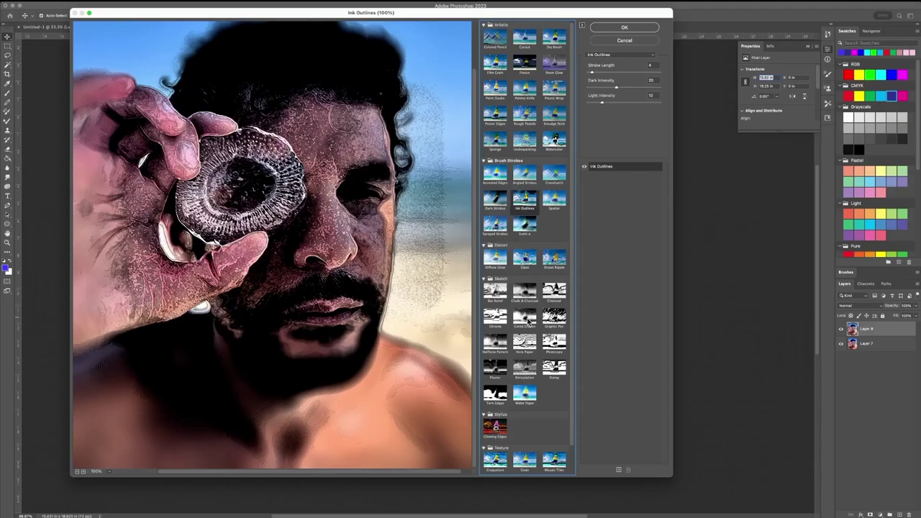
- Apply the Chrome sketch effect to the copied portrait layer with Detail 4 and Smoothness 7
{"action": "left_click", "coordinate": [494, 318]}
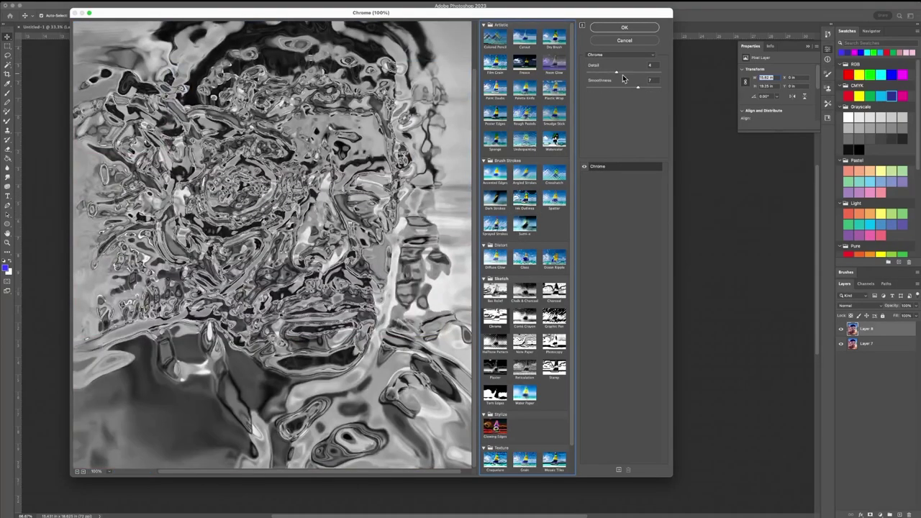
{"action": "left_click", "coordinate": [635, 31]}
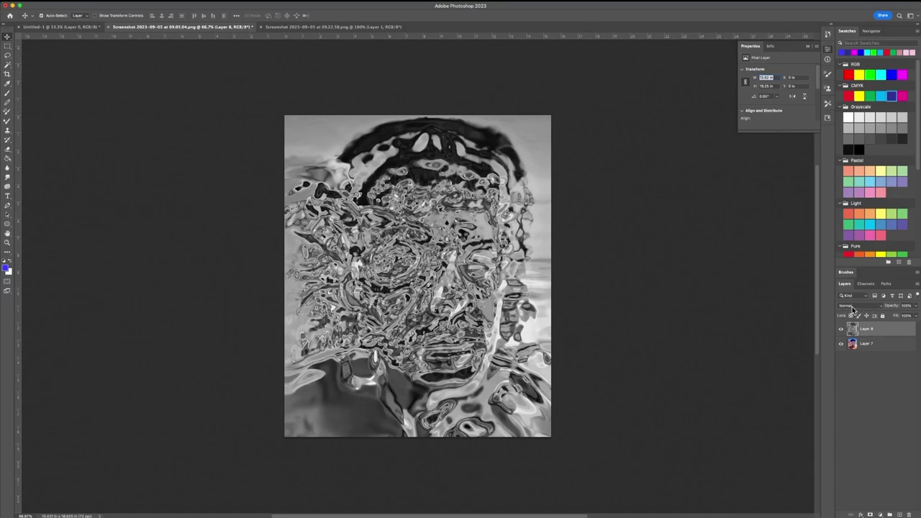
- Preview blend modes such as Darker Color on the chrome layer and keep it at Normal
{"action": "left_click", "coordinate": [882, 310]}
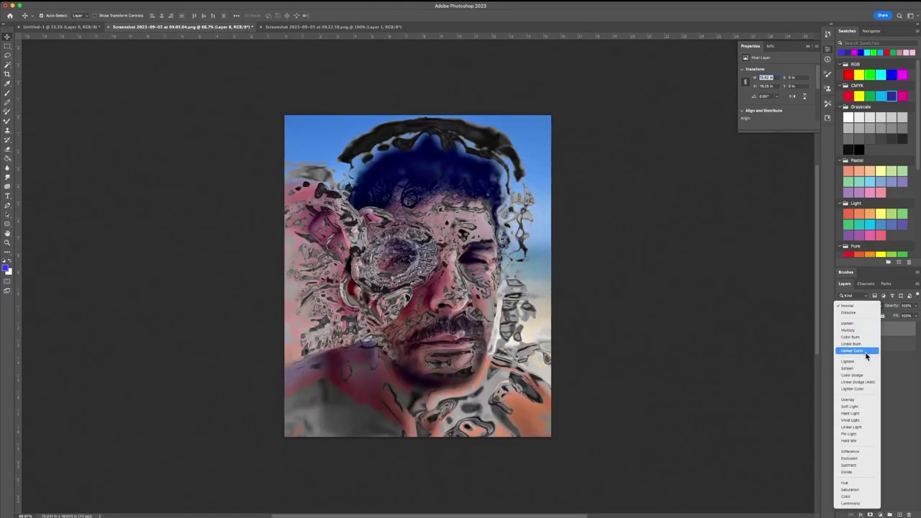
{"action": "left_click", "coordinate": [853, 306]}
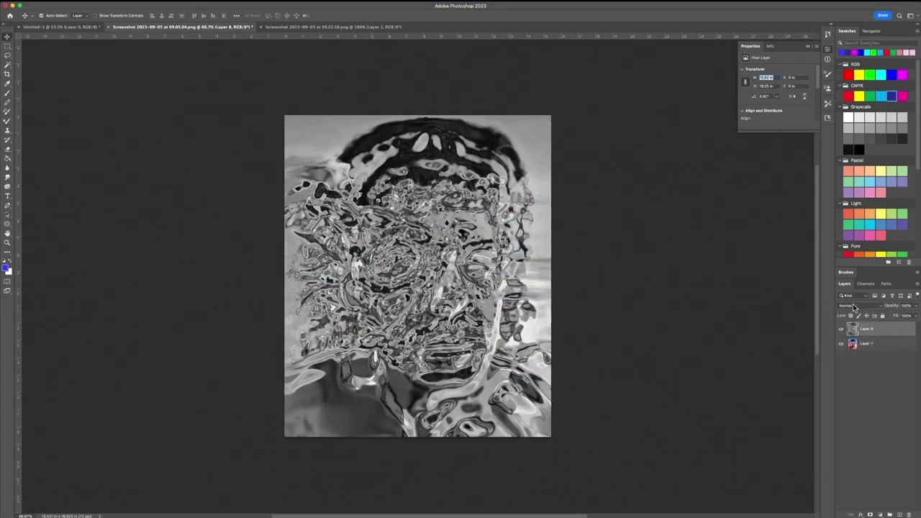
- Set the chrome layer's blend mode to Overlay so it mixes with the portrait beneath
{"action": "left_click", "coordinate": [880, 306]}
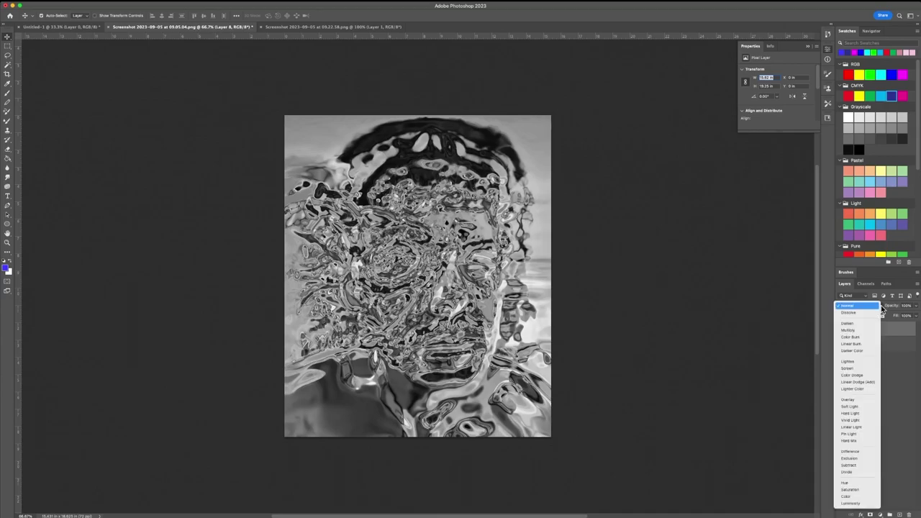
{"action": "left_click", "coordinate": [911, 372]}
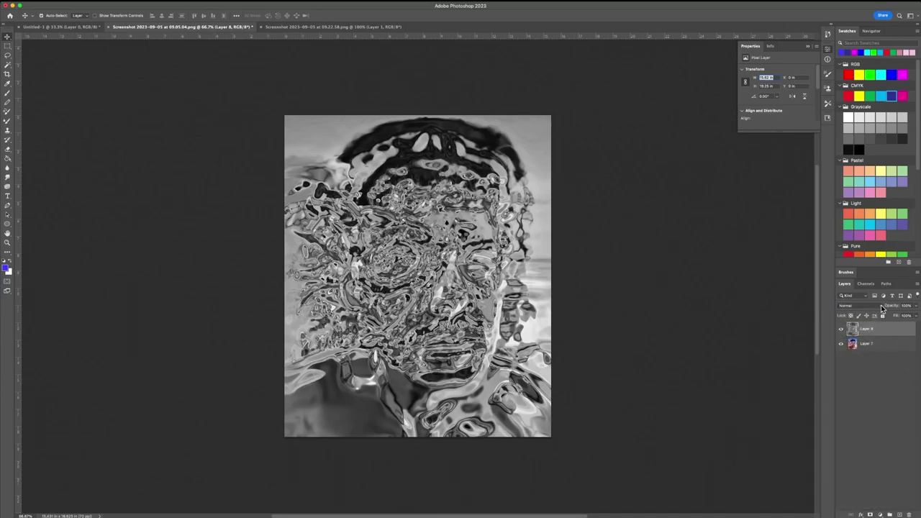
{"action": "left_click", "coordinate": [881, 307]}
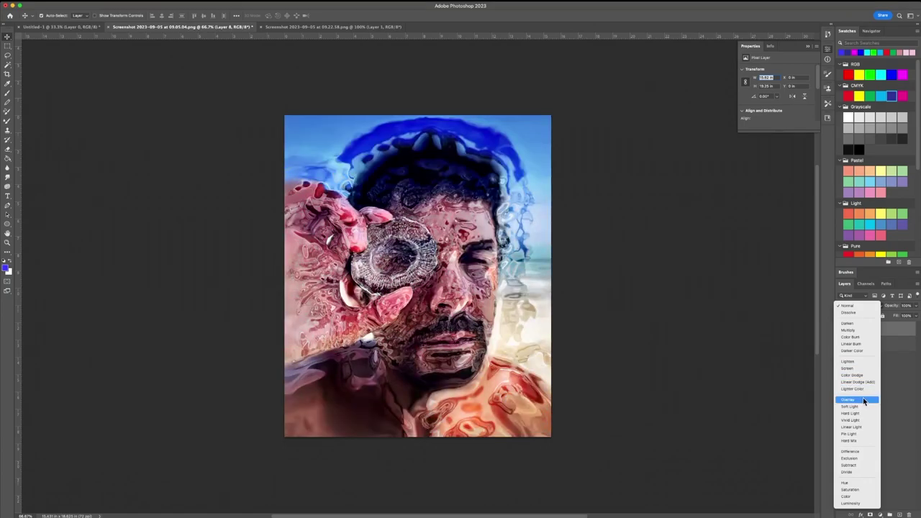
{"action": "left_click", "coordinate": [863, 400]}
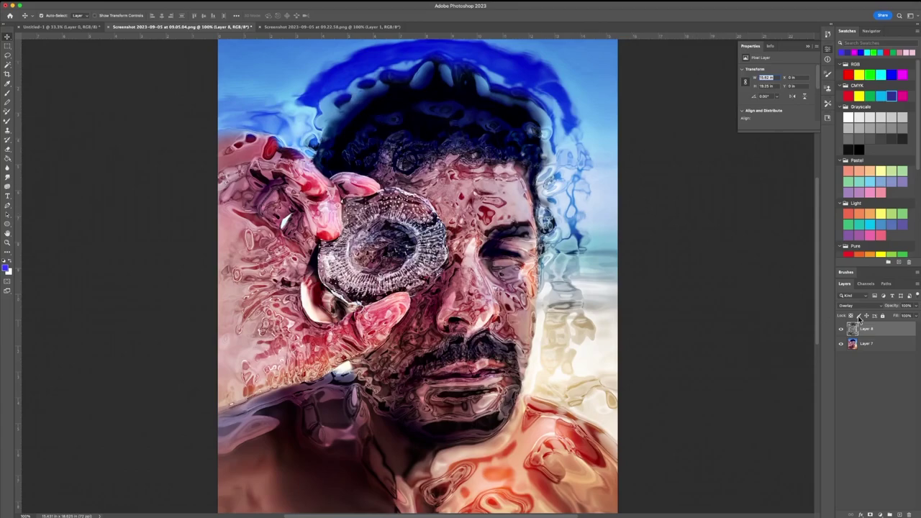
- Choose the Kyle's Eraser - Natural Edge preset from the Dry Media Brushes
{"action": "left_click", "coordinate": [8, 94]}
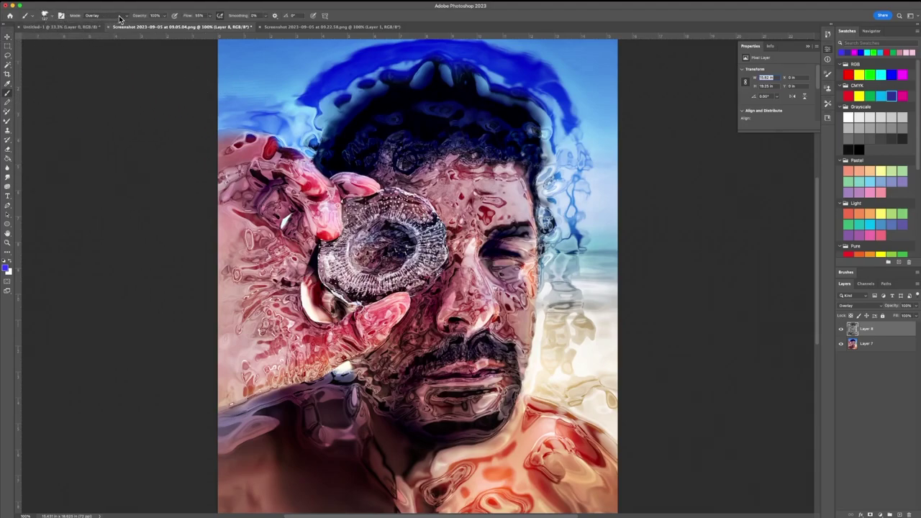
{"action": "left_click", "coordinate": [33, 19]}
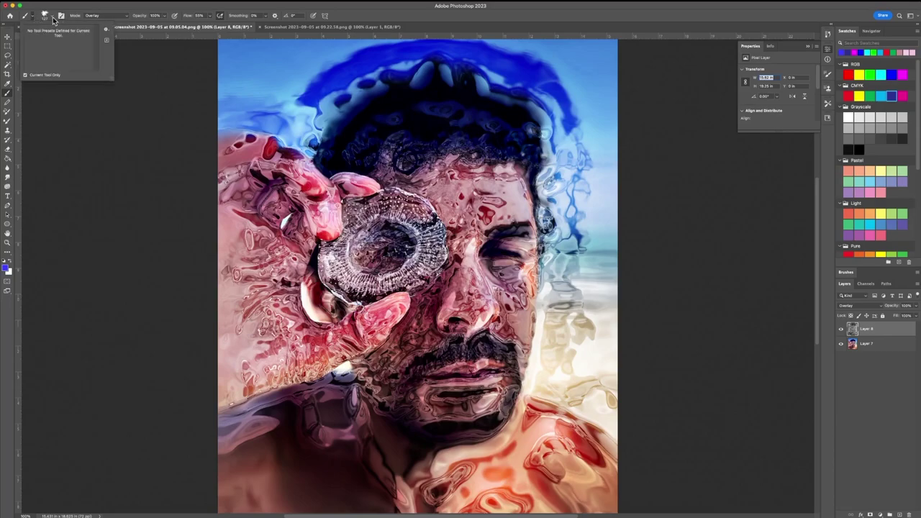
{"action": "left_click", "coordinate": [52, 20]}
{"action": "scroll", "coordinate": [55, 210], "scroll_direction": "up", "scroll_amount": 2}
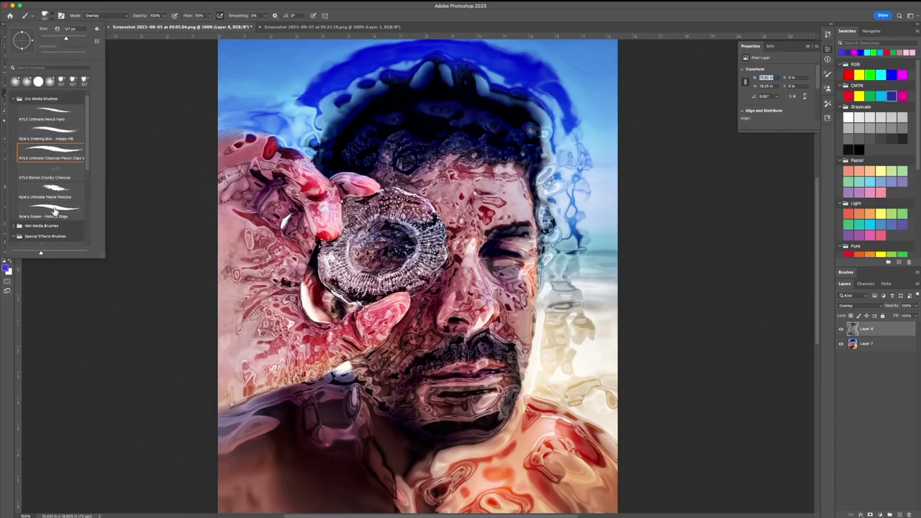
{"action": "left_click", "coordinate": [55, 213]}
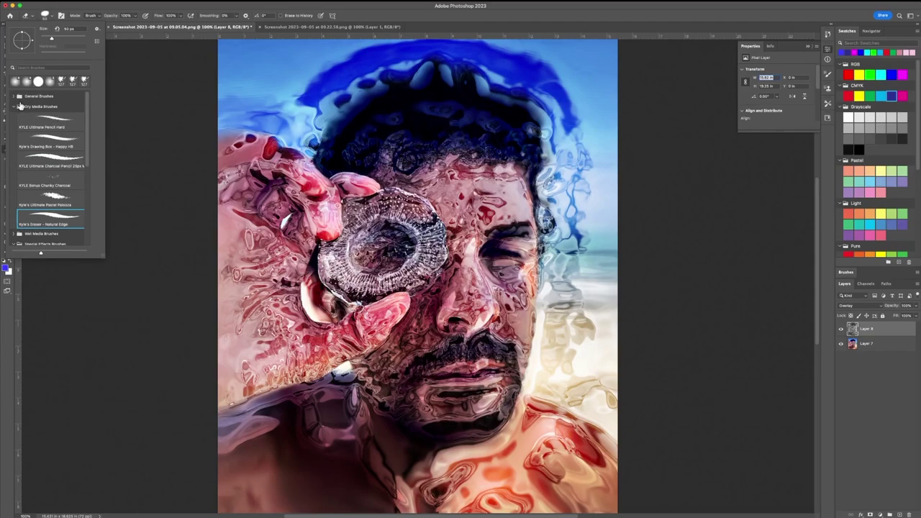
- Set a 50 px Hard Round eraser tip, pick CMYK green, and erase the chrome texture from the background beside the head
{"action": "left_click", "coordinate": [13, 96]}
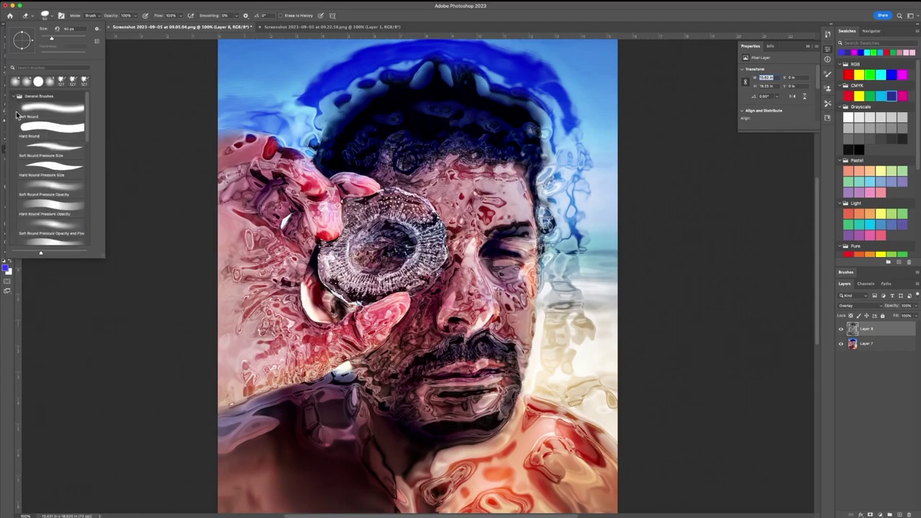
{"action": "scroll", "coordinate": [45, 147], "scroll_direction": "down", "scroll_amount": 1}
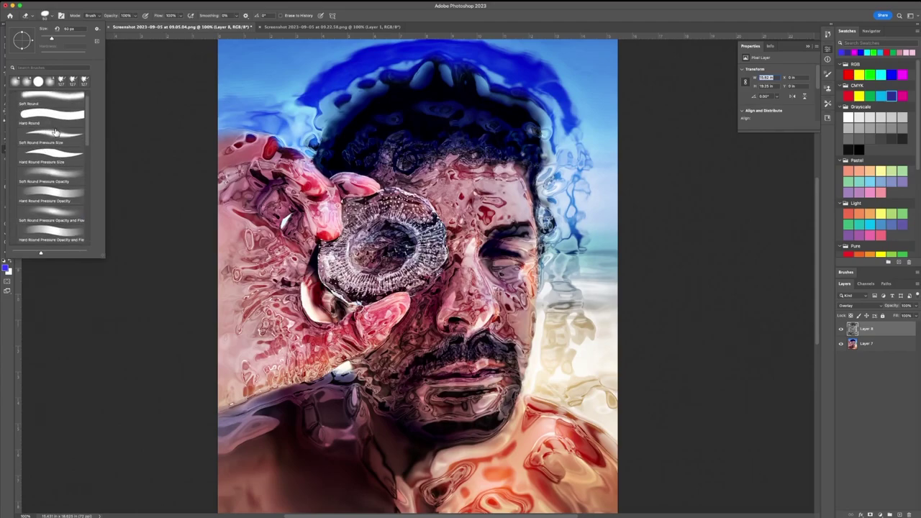
{"action": "left_click", "coordinate": [54, 115]}
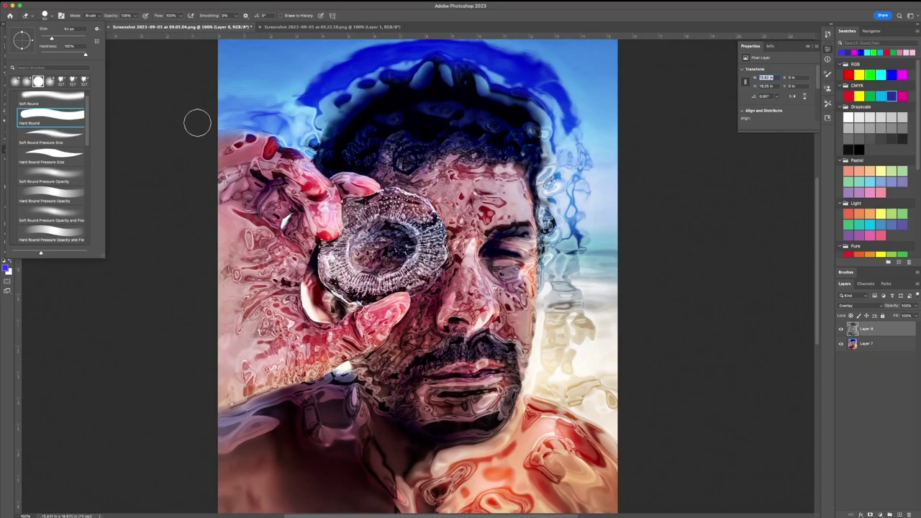
{"action": "left_click", "coordinate": [207, 222]}
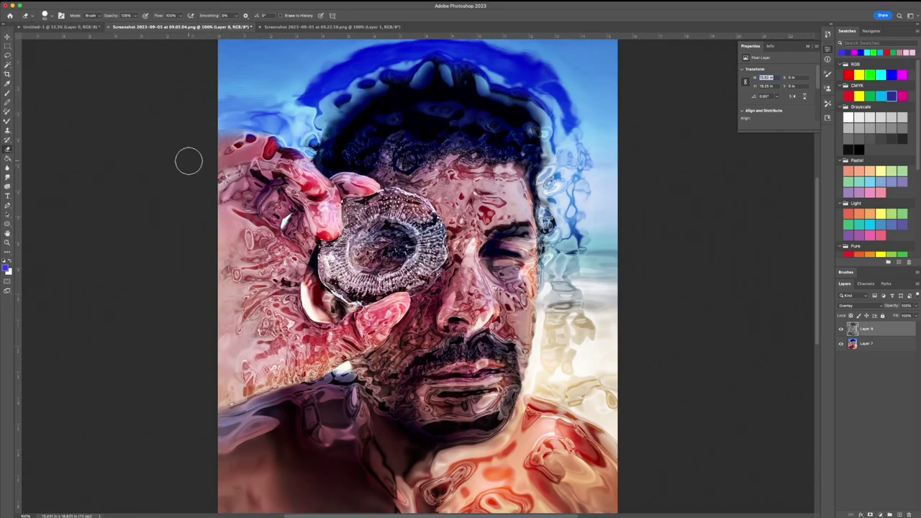
{"action": "left_click", "coordinate": [870, 96]}
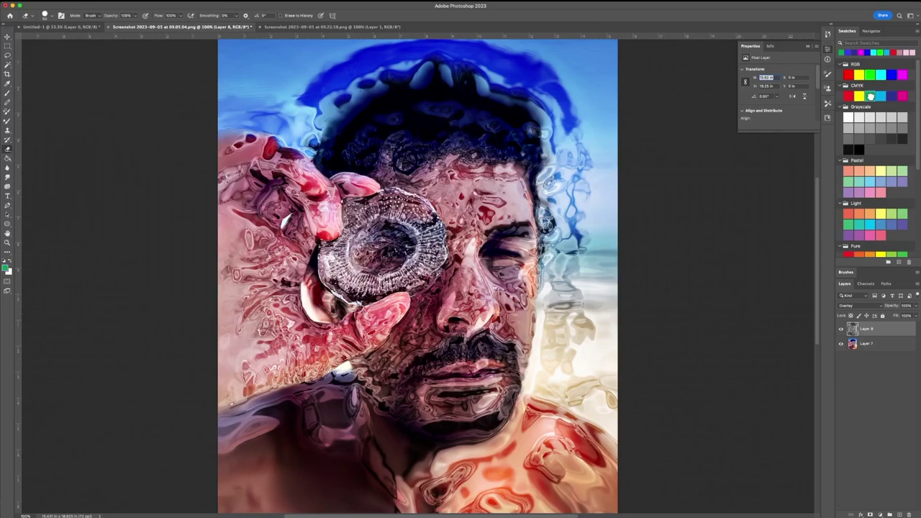
{"action": "mouse_move", "coordinate": [597, 87]}
{"action": "left_mouse_down"}
{"action": "mouse_move", "coordinate": [601, 172]}
{"action": "mouse_move", "coordinate": [591, 213]}
{"action": "mouse_move", "coordinate": [605, 243]}
{"action": "mouse_move", "coordinate": [590, 279]}
{"action": "mouse_move", "coordinate": [595, 349]}
{"action": "mouse_move", "coordinate": [585, 355]}
{"action": "mouse_move", "coordinate": [602, 364]}
{"action": "mouse_move", "coordinate": [610, 47]}
{"action": "mouse_move", "coordinate": [596, 87]}
{"action": "mouse_move", "coordinate": [586, 66]}
{"action": "mouse_move", "coordinate": [596, 149]}
{"action": "mouse_move", "coordinate": [585, 209]}
{"action": "left_mouse_up"}
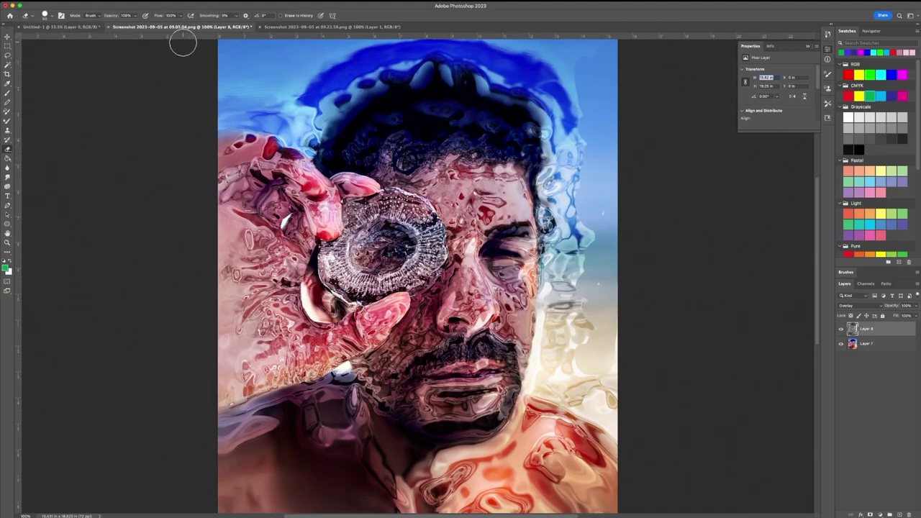
- Paint green over the background around the head with a 127 px Hard Round brush in Overlay mode
{"action": "left_click", "coordinate": [52, 19]}
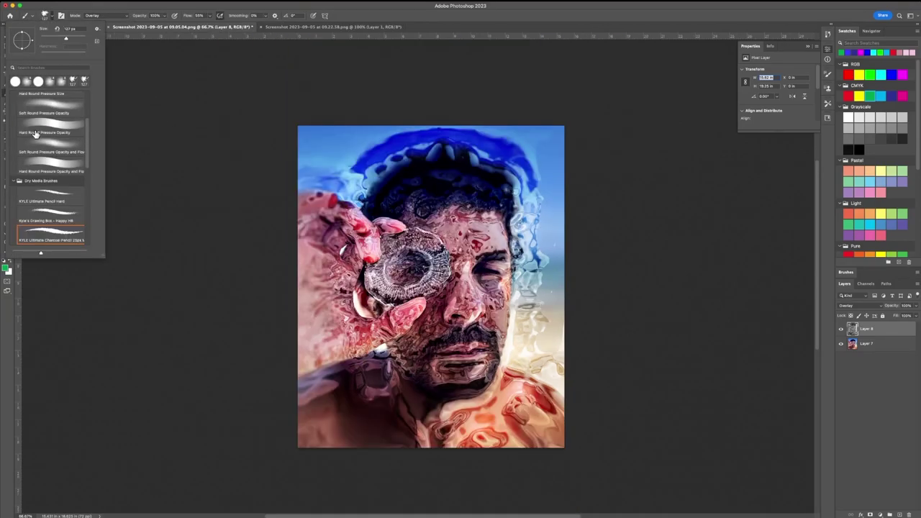
{"action": "scroll", "coordinate": [35, 134], "scroll_direction": "up", "scroll_amount": 2}
{"action": "scroll", "coordinate": [34, 134], "scroll_direction": "up", "scroll_amount": 4}
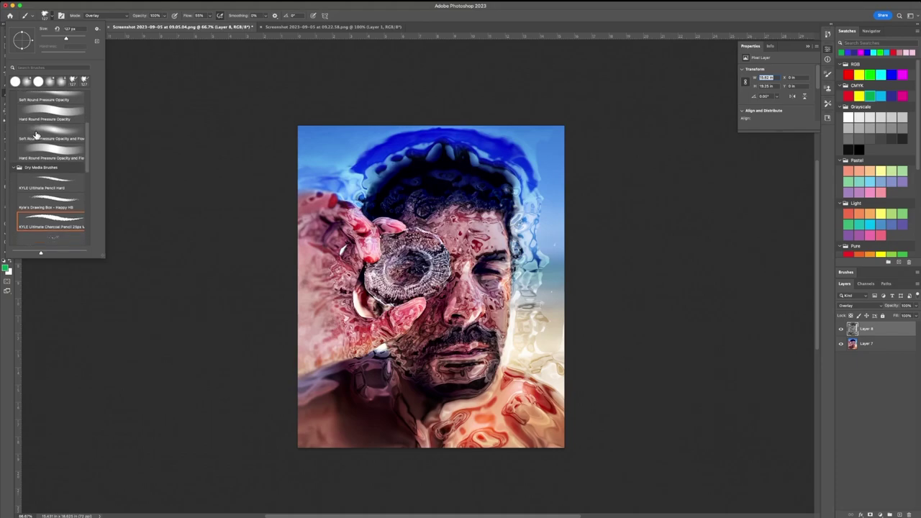
{"action": "left_click", "coordinate": [41, 84]}
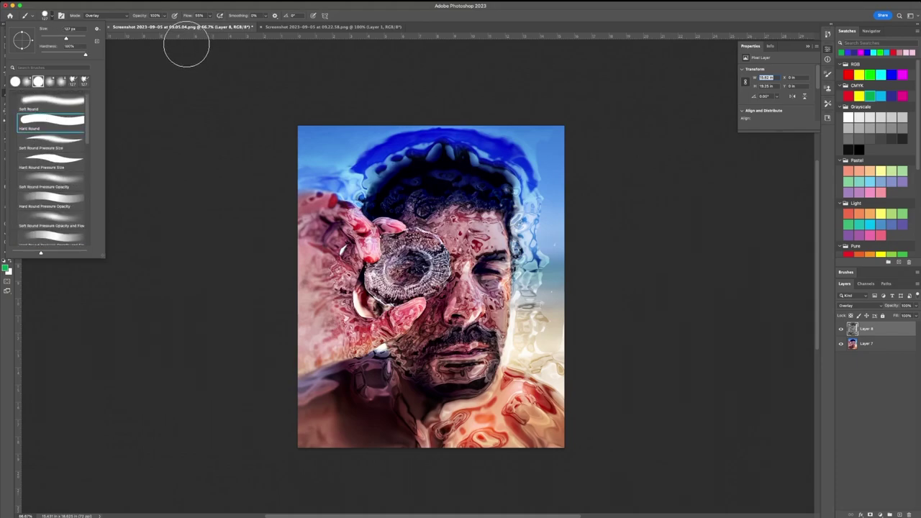
{"action": "left_click", "coordinate": [187, 43]}
{"action": "mouse_move", "coordinate": [348, 166]}
{"action": "left_mouse_down"}
{"action": "mouse_move", "coordinate": [320, 150]}
{"action": "mouse_move", "coordinate": [333, 157]}
{"action": "mouse_move", "coordinate": [324, 135]}
{"action": "mouse_move", "coordinate": [360, 143]}
{"action": "mouse_move", "coordinate": [412, 124]}
{"action": "mouse_move", "coordinate": [492, 123]}
{"action": "mouse_move", "coordinate": [550, 141]}
{"action": "mouse_move", "coordinate": [568, 343]}
{"action": "left_mouse_up"}
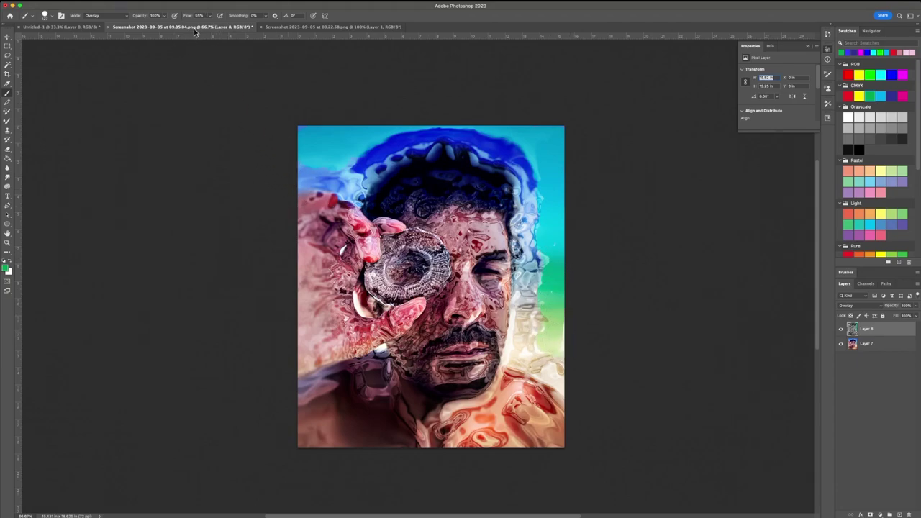
{"action": "mouse_move", "coordinate": [328, 146]}
{"action": "left_mouse_down"}
{"action": "mouse_move", "coordinate": [423, 124]}
{"action": "mouse_move", "coordinate": [310, 125]}
{"action": "mouse_move", "coordinate": [308, 154]}
{"action": "mouse_move", "coordinate": [323, 164]}
{"action": "mouse_move", "coordinate": [332, 143]}
{"action": "mouse_move", "coordinate": [407, 122]}
{"action": "mouse_move", "coordinate": [483, 126]}
{"action": "mouse_move", "coordinate": [531, 140]}
{"action": "mouse_move", "coordinate": [553, 164]}
{"action": "mouse_move", "coordinate": [556, 192]}
{"action": "mouse_move", "coordinate": [537, 133]}
{"action": "mouse_move", "coordinate": [557, 155]}
{"action": "mouse_move", "coordinate": [554, 236]}
{"action": "mouse_move", "coordinate": [528, 261]}
{"action": "left_mouse_up"}
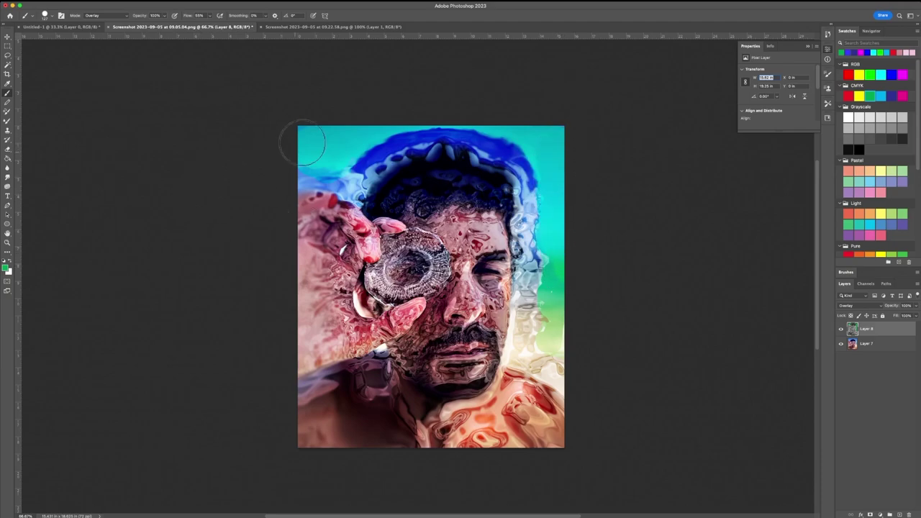
- Trace RGB yellow lines around the head, hand and round object with a smaller Hard Round brush in Normal mode
{"action": "left_click", "coordinate": [127, 18]}
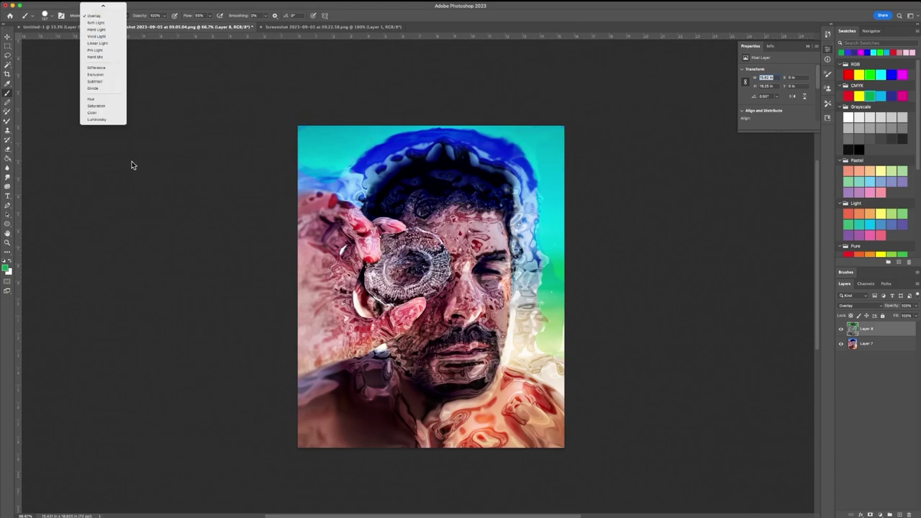
{"action": "scroll", "coordinate": [93, 93], "scroll_direction": "up", "scroll_amount": 5}
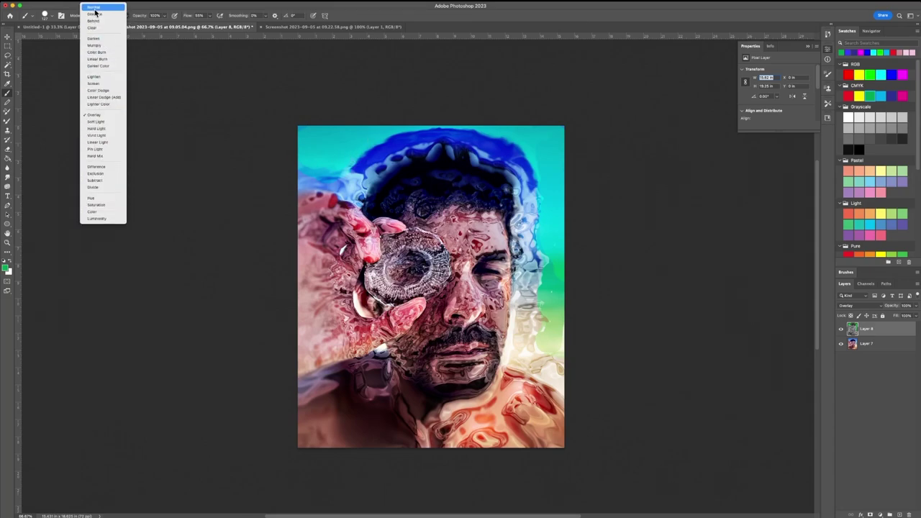
{"action": "left_click", "coordinate": [95, 12]}
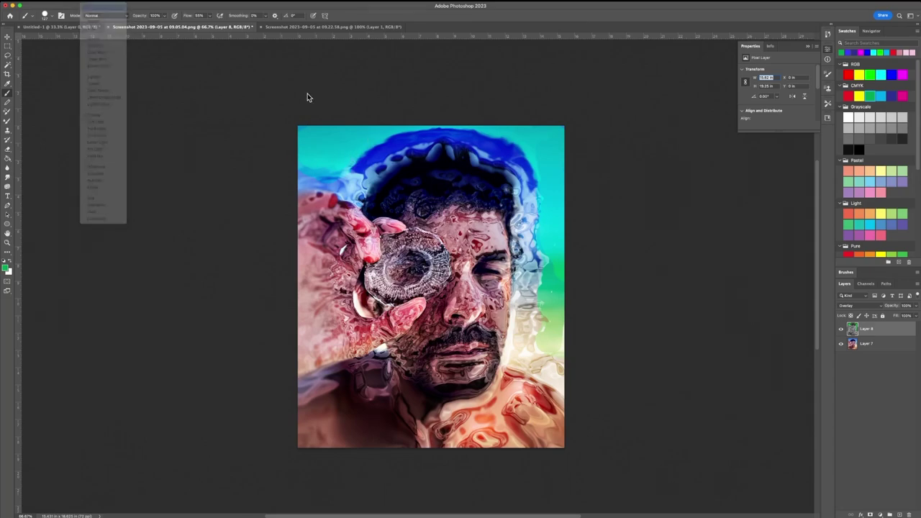
{"action": "left_click", "coordinate": [862, 75]}
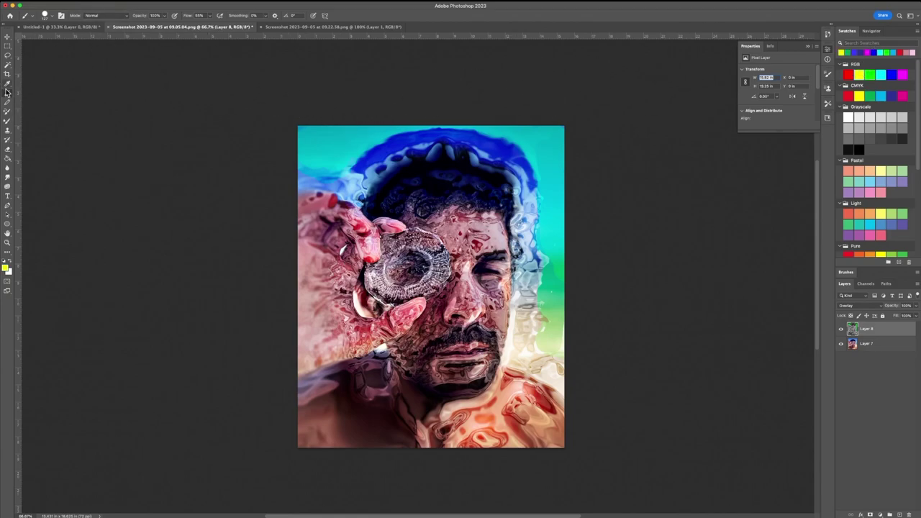
{"action": "left_click", "coordinate": [46, 15]}
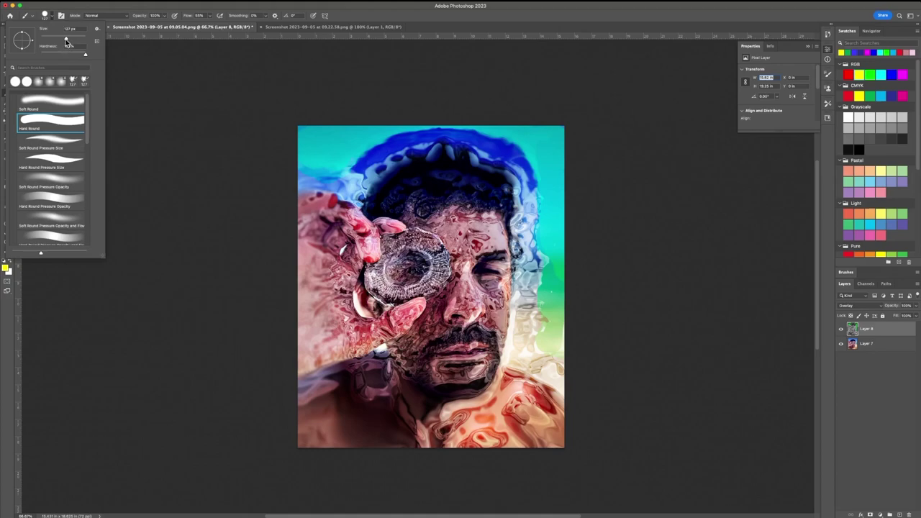
{"action": "left_click_drag", "start_coordinate": [65, 39], "coordinate": [54, 40]}
{"action": "mouse_move", "coordinate": [300, 163]}
{"action": "left_mouse_down"}
{"action": "mouse_move", "coordinate": [346, 165]}
{"action": "mouse_move", "coordinate": [368, 145]}
{"action": "mouse_move", "coordinate": [421, 127]}
{"action": "mouse_move", "coordinate": [496, 131]}
{"action": "mouse_move", "coordinate": [517, 143]}
{"action": "mouse_move", "coordinate": [544, 195]}
{"action": "mouse_move", "coordinate": [539, 248]}
{"action": "mouse_move", "coordinate": [553, 261]}
{"action": "mouse_move", "coordinate": [539, 303]}
{"action": "mouse_move", "coordinate": [543, 334]}
{"action": "left_mouse_up"}
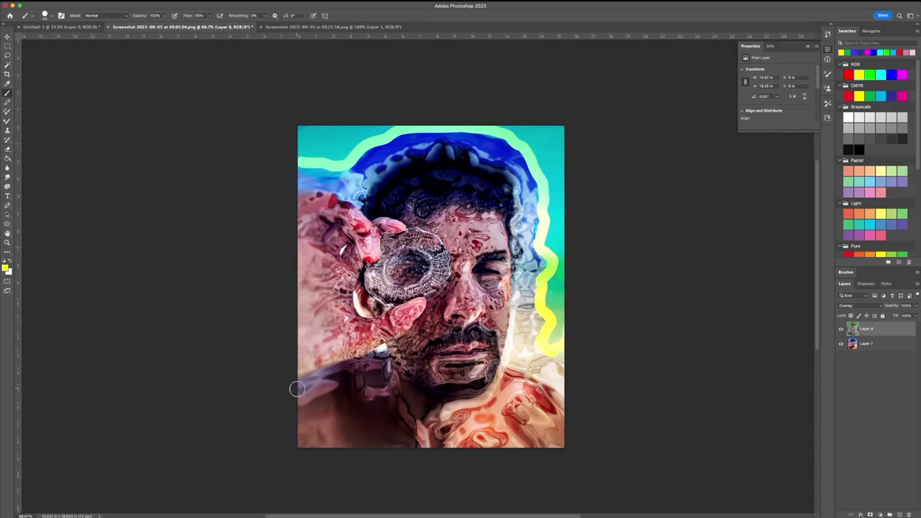
{"action": "mouse_move", "coordinate": [302, 388]}
{"action": "left_mouse_down"}
{"action": "mouse_move", "coordinate": [423, 328]}
{"action": "mouse_move", "coordinate": [454, 260]}
{"action": "mouse_move", "coordinate": [440, 236]}
{"action": "mouse_move", "coordinate": [411, 217]}
{"action": "mouse_move", "coordinate": [332, 189]}
{"action": "mouse_move", "coordinate": [264, 203]}
{"action": "left_mouse_up"}
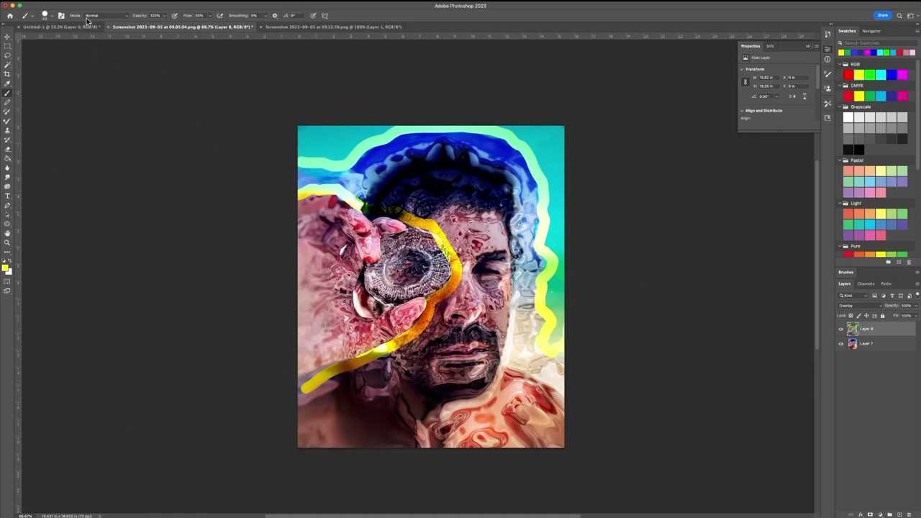
- Set the brush flow to 100% and paint yellow wavy lines across the background, face and shoulders
{"action": "left_click", "coordinate": [210, 18]}
{"action": "mouse_move", "coordinate": [298, 148]}
{"action": "left_mouse_down"}
{"action": "mouse_move", "coordinate": [328, 152]}
{"action": "mouse_move", "coordinate": [387, 126]}
{"action": "mouse_move", "coordinate": [518, 123]}
{"action": "mouse_move", "coordinate": [541, 148]}
{"action": "mouse_move", "coordinate": [561, 216]}
{"action": "mouse_move", "coordinate": [560, 335]}
{"action": "left_mouse_up"}
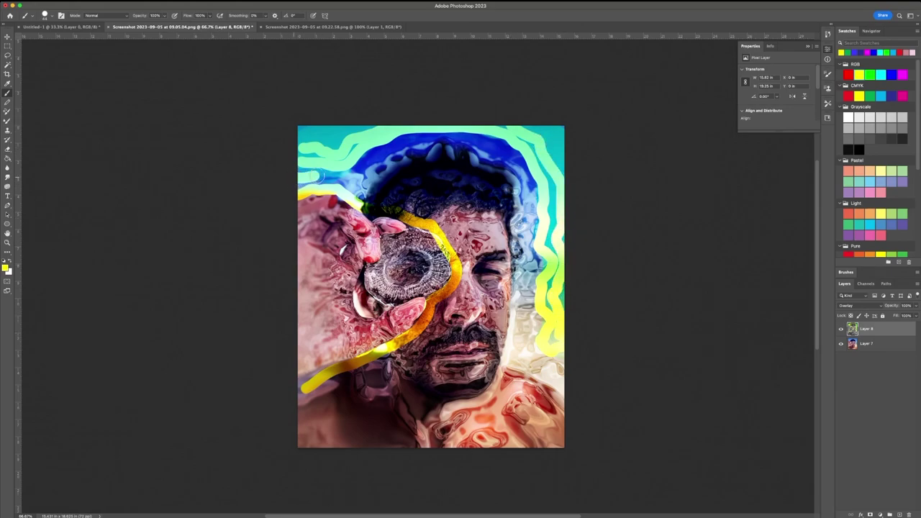
{"action": "mouse_move", "coordinate": [314, 175]}
{"action": "left_mouse_down"}
{"action": "mouse_move", "coordinate": [350, 180]}
{"action": "mouse_move", "coordinate": [422, 137]}
{"action": "mouse_move", "coordinate": [469, 141]}
{"action": "mouse_move", "coordinate": [508, 164]}
{"action": "mouse_move", "coordinate": [535, 215]}
{"action": "mouse_move", "coordinate": [528, 345]}
{"action": "left_mouse_up"}
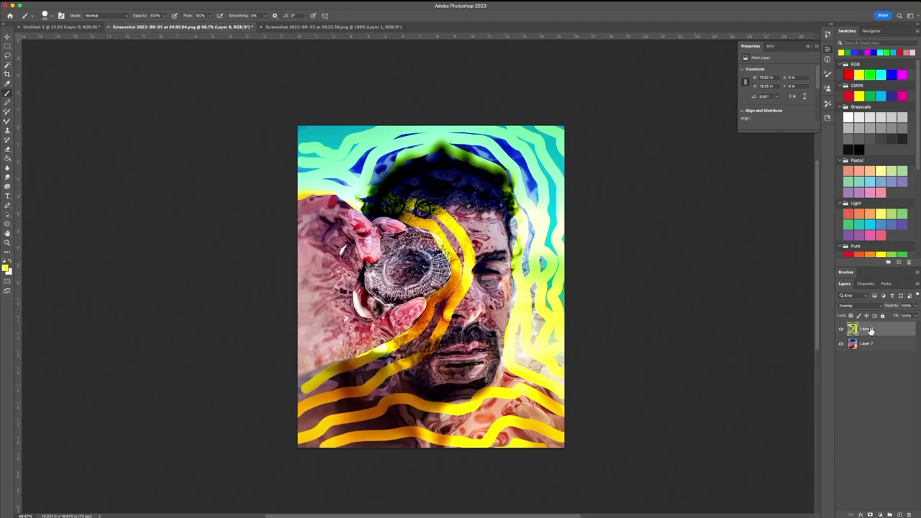
- Merge the painted chrome layer and the portrait layer into one layer
{"action": "left_click", "coordinate": [867, 361]}
{"action": "left_click", "coordinate": [870, 331]}
{"action": "left_click", "coordinate": [871, 370]}
{"action": "left_click", "coordinate": [869, 332]}
{"action": "left_click", "coordinate": [866, 345], "text": "shift"}
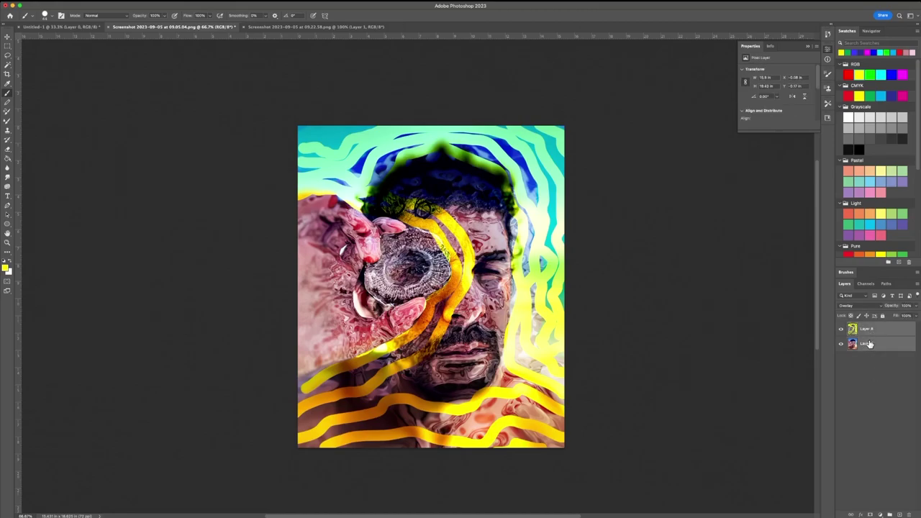
{"action": "right_click", "coordinate": [868, 337]}
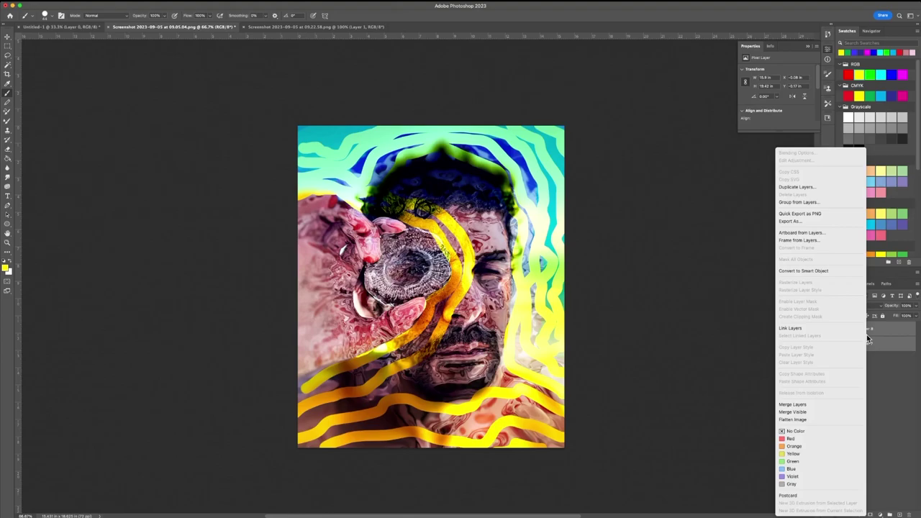
{"action": "left_click", "coordinate": [788, 405]}
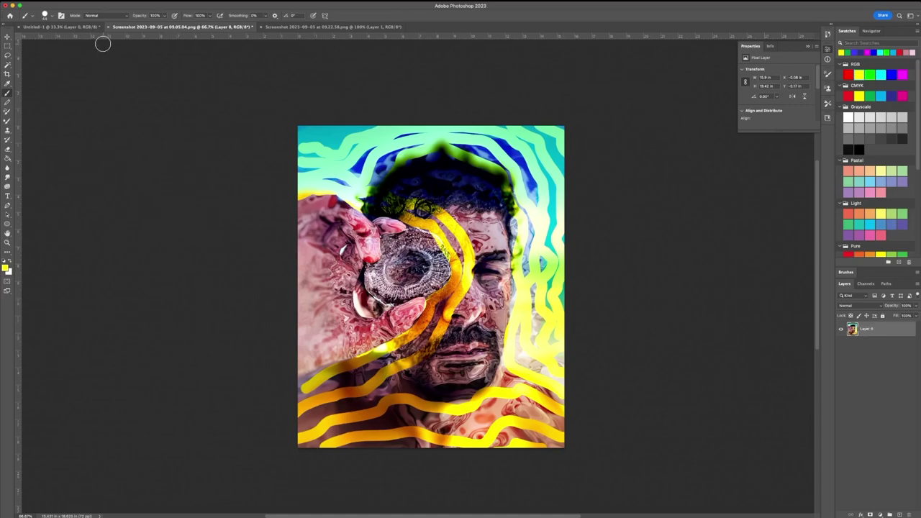
{"action": "mouse_move", "coordinate": [58, 3]}
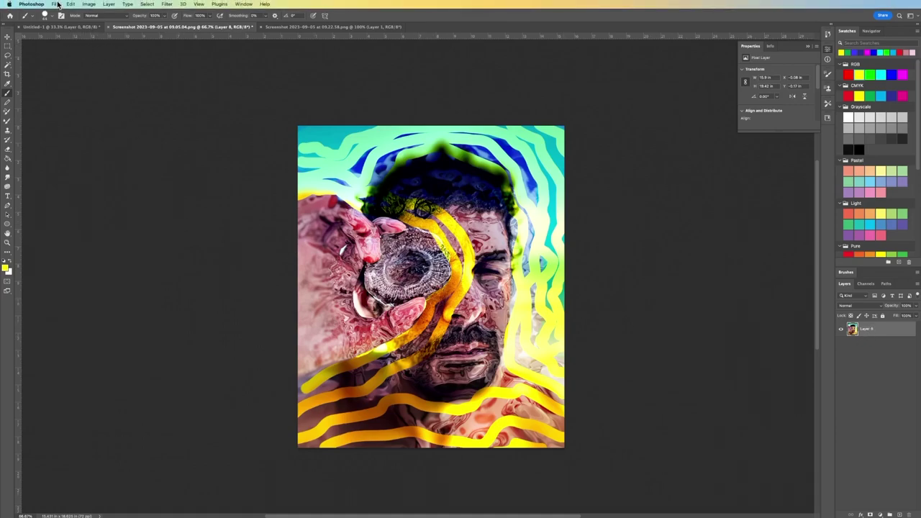
{"action": "left_click", "coordinate": [56, 4]}
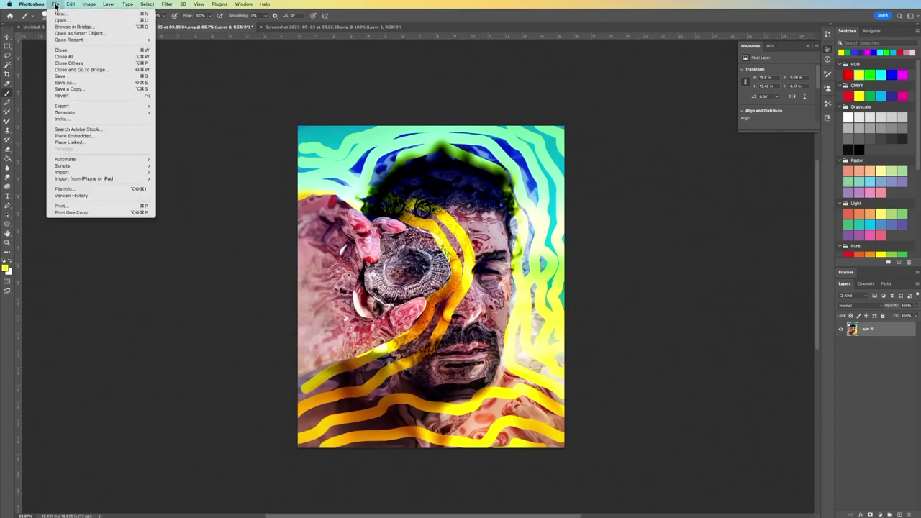
{"action": "mouse_move", "coordinate": [62, 108]}
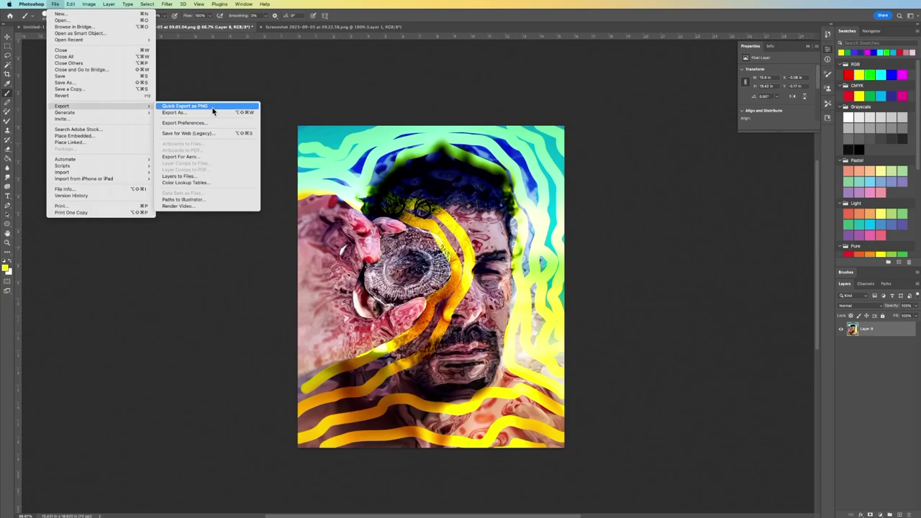
{"action": "left_click", "coordinate": [173, 114]}
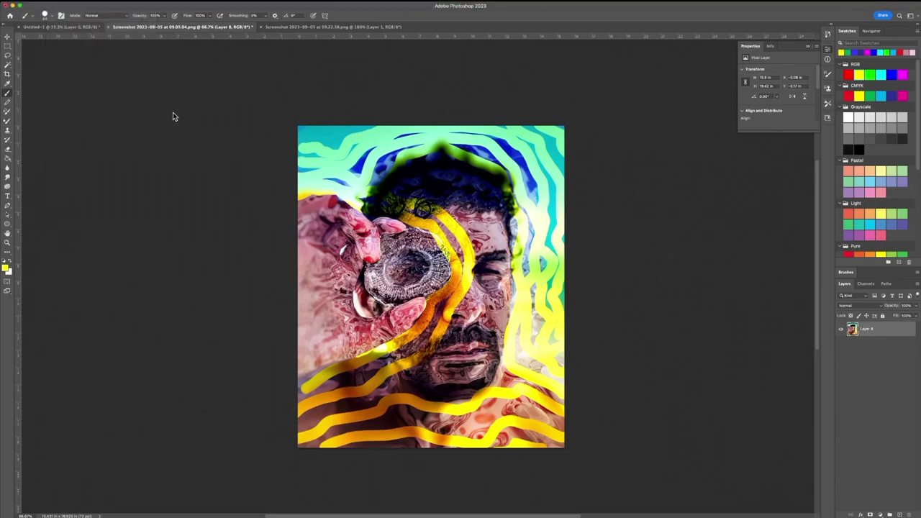
{"action": "left_click_drag", "start_coordinate": [451, 104], "coordinate": [406, 84]}
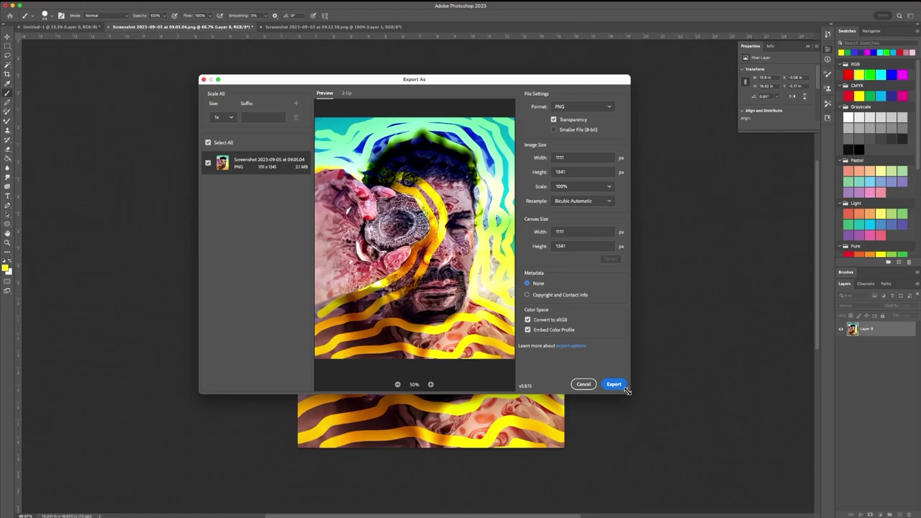
{"action": "left_click_drag", "start_coordinate": [627, 390], "coordinate": [707, 457]}
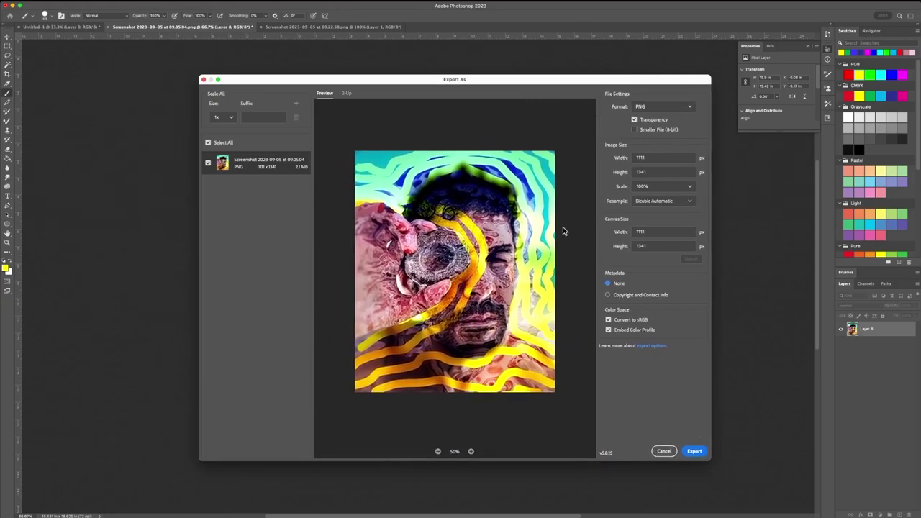
{"action": "left_click_drag", "start_coordinate": [520, 82], "coordinate": [434, 68]}
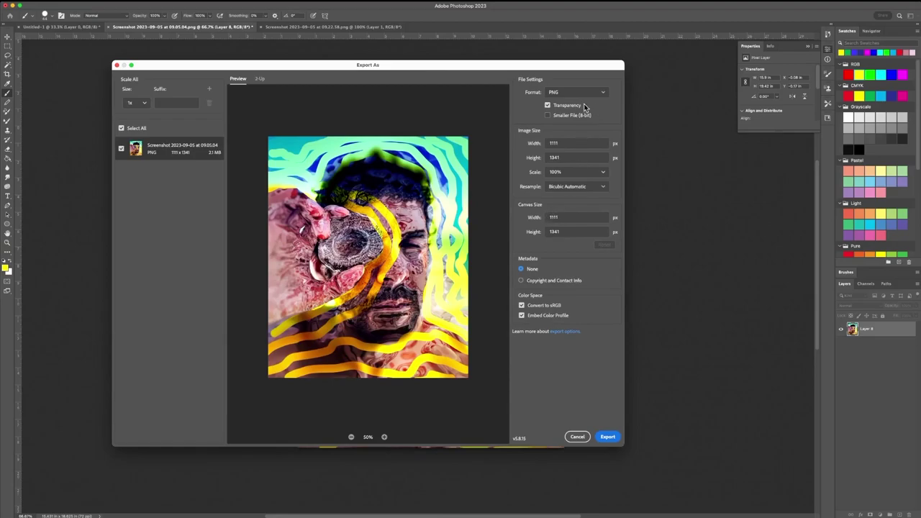
{"action": "left_click", "coordinate": [547, 105]}
{"action": "left_click", "coordinate": [601, 94]}
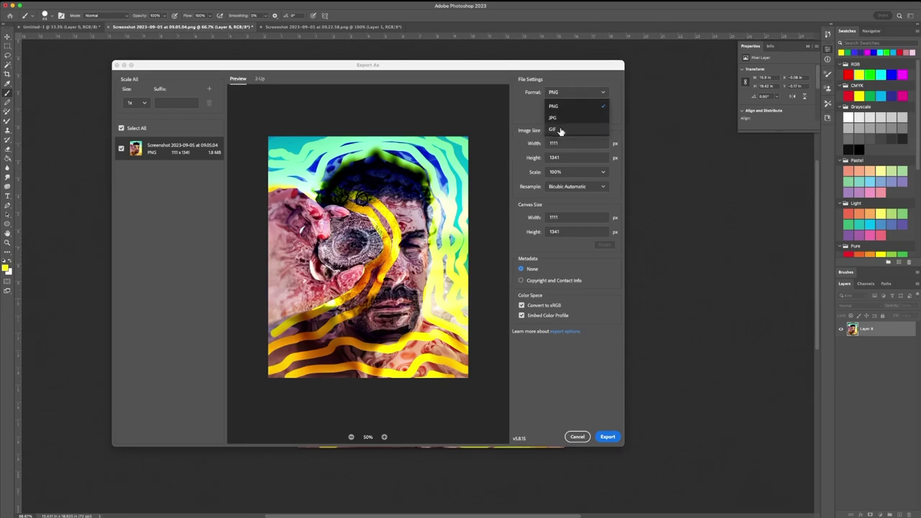
{"action": "left_click", "coordinate": [523, 106]}
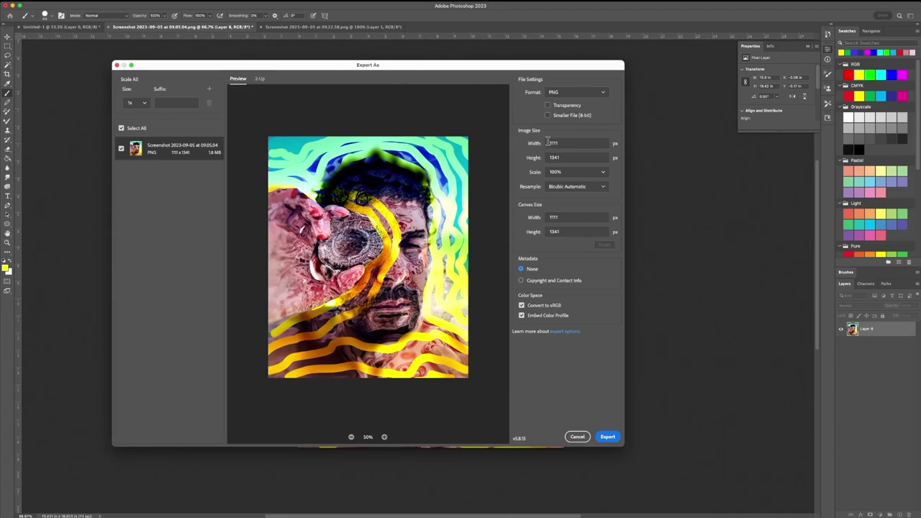
{"action": "left_click", "coordinate": [601, 174]}
{"action": "left_click", "coordinate": [531, 153]}
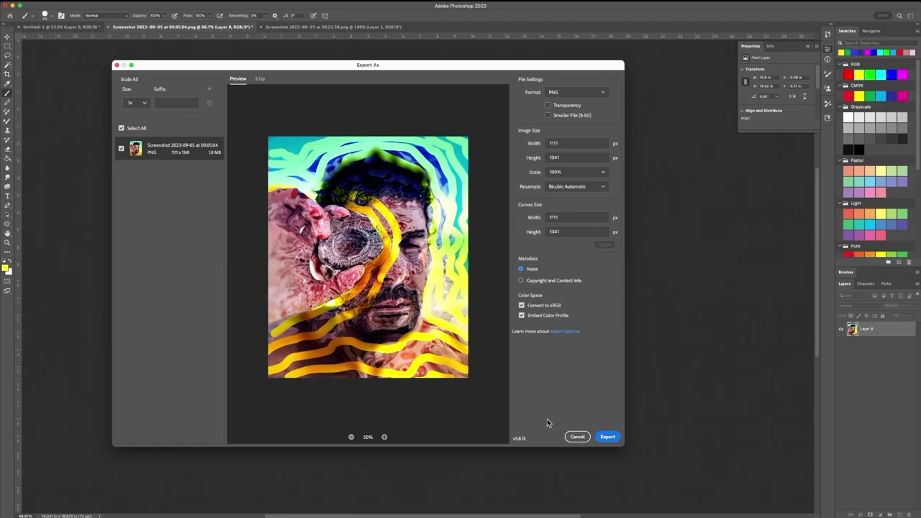
{"action": "left_click", "coordinate": [577, 435]}
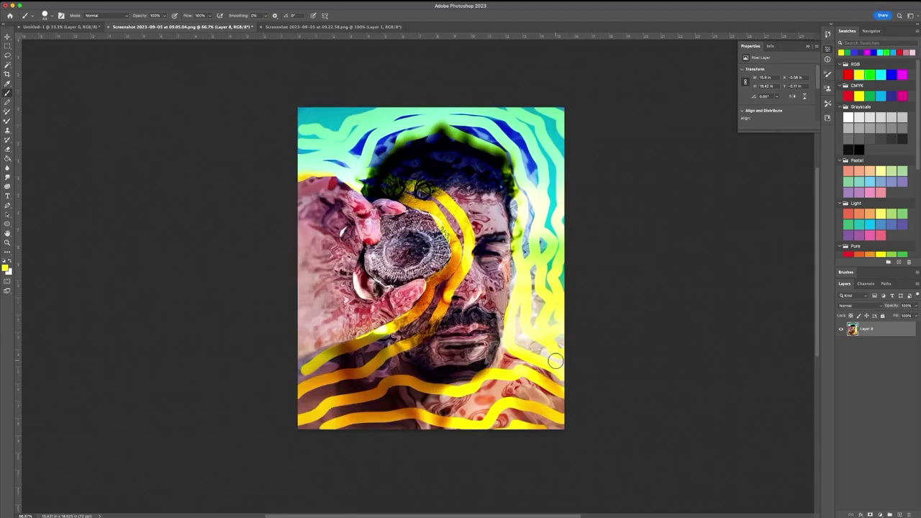
{"action": "key", "text": "super+alt+shift+s"}
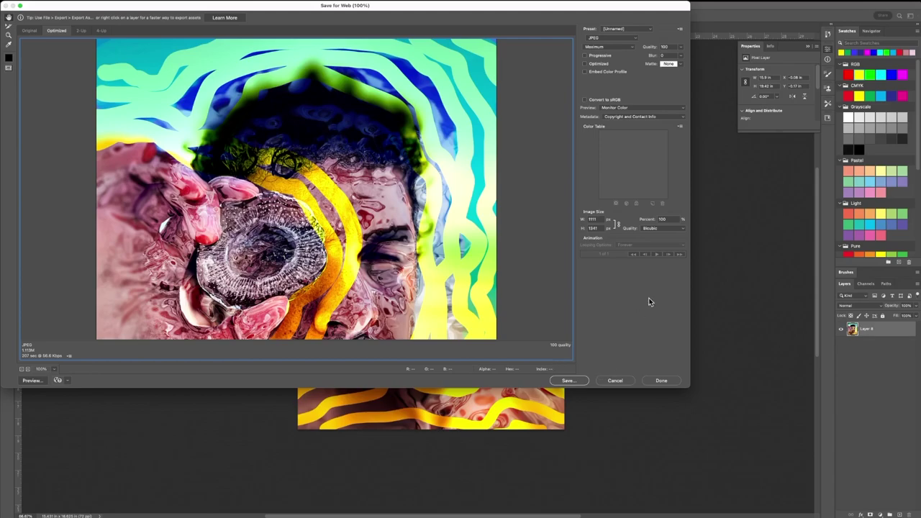
{"action": "left_click", "coordinate": [615, 380]}
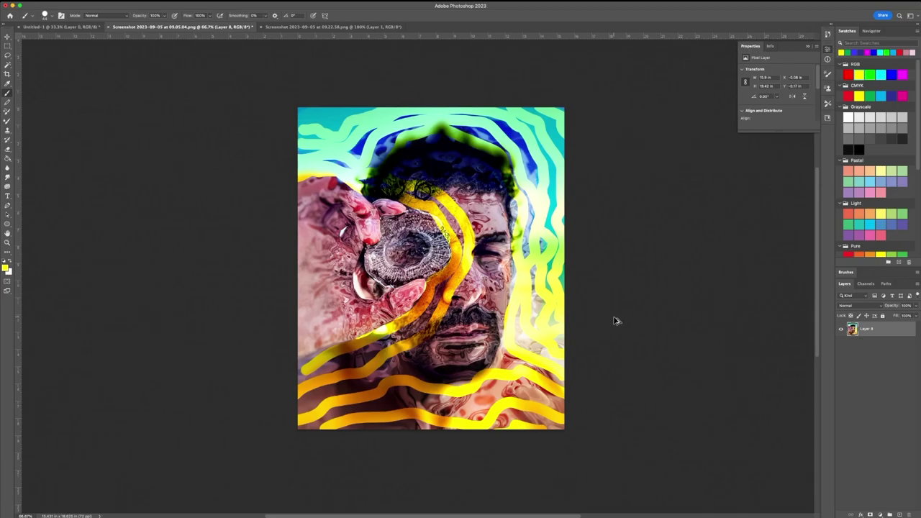
- Start Save for Web for the artwork, enlarge its preview window and change the file format to PNG-8
{"action": "key", "text": "super+alt+shift+s"}
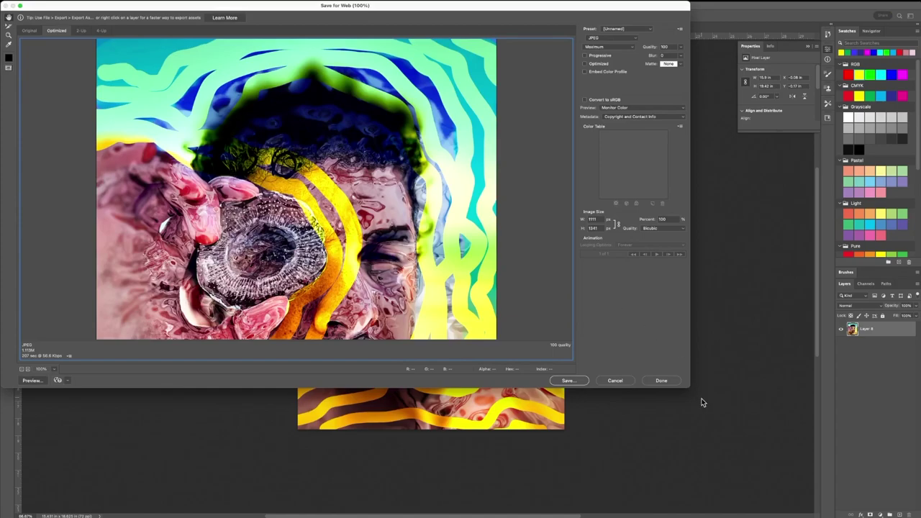
{"action": "left_click_drag", "start_coordinate": [685, 386], "coordinate": [767, 497]}
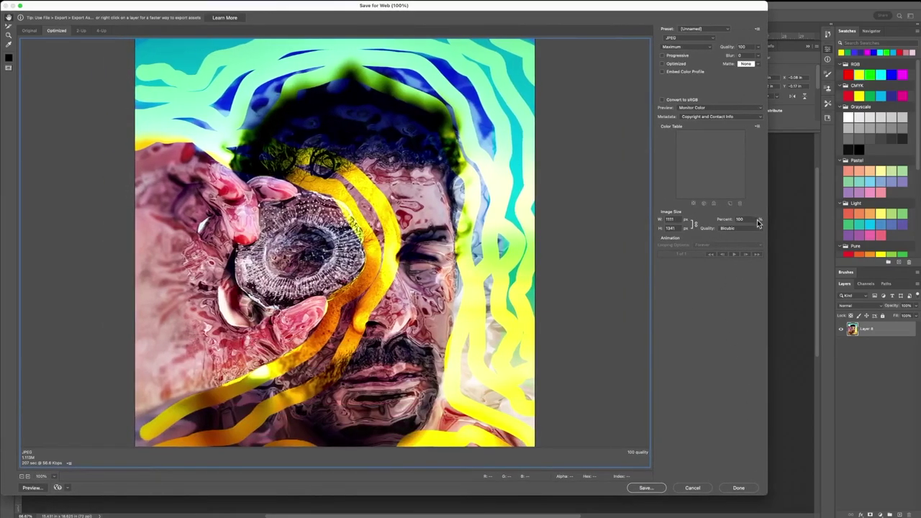
{"action": "left_click", "coordinate": [713, 40]}
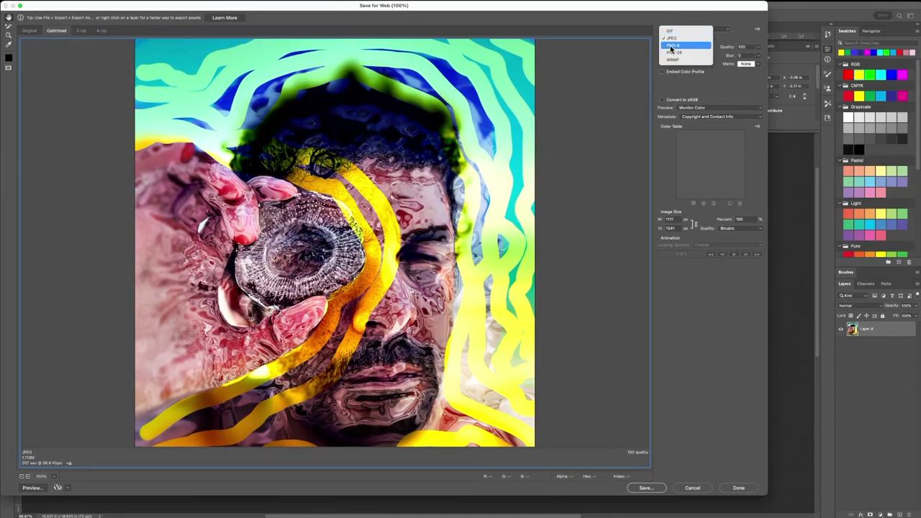
{"action": "left_click", "coordinate": [704, 84]}
{"action": "left_click", "coordinate": [712, 39]}
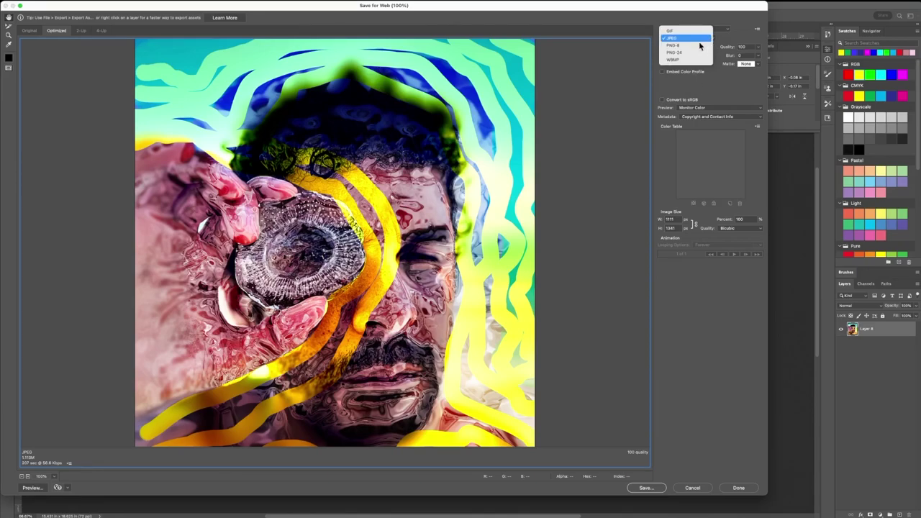
{"action": "left_click", "coordinate": [680, 38]}
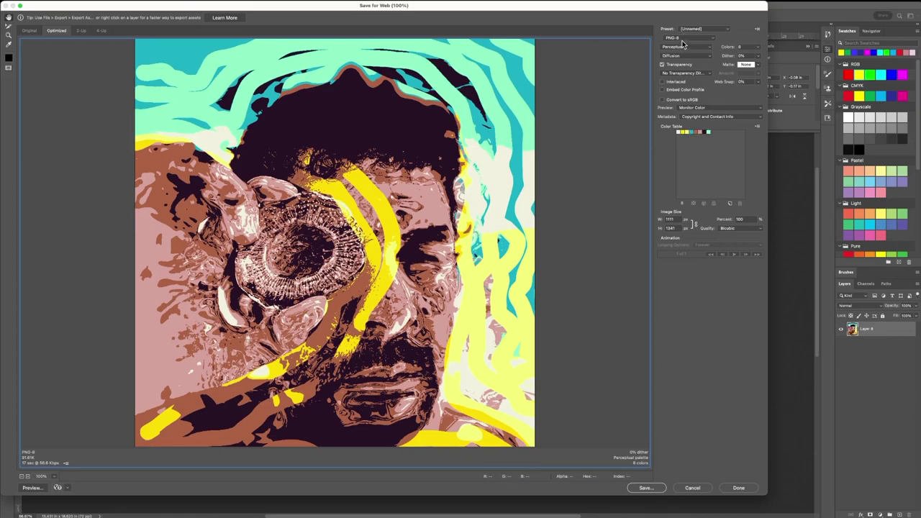
- Review the available color counts and examine the PNG-8 preview over the full height of the portrait
{"action": "left_click", "coordinate": [759, 49]}
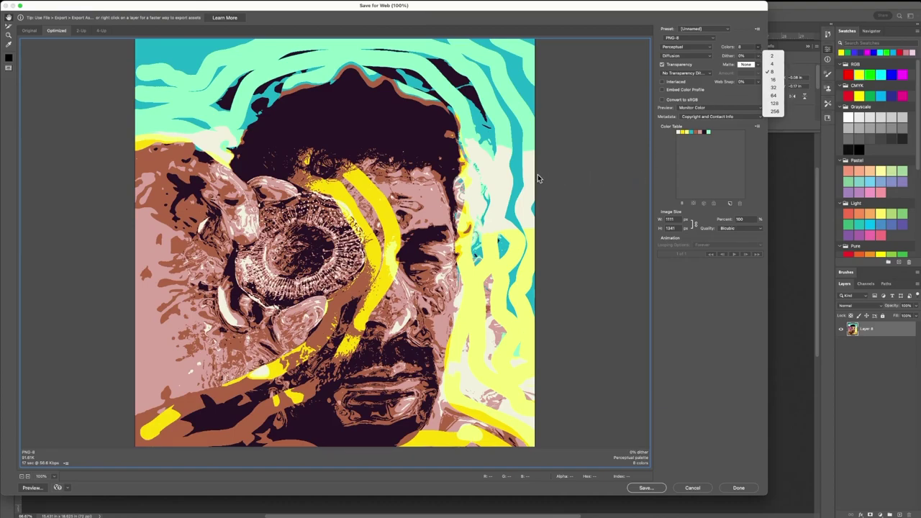
{"action": "left_click", "coordinate": [733, 38]}
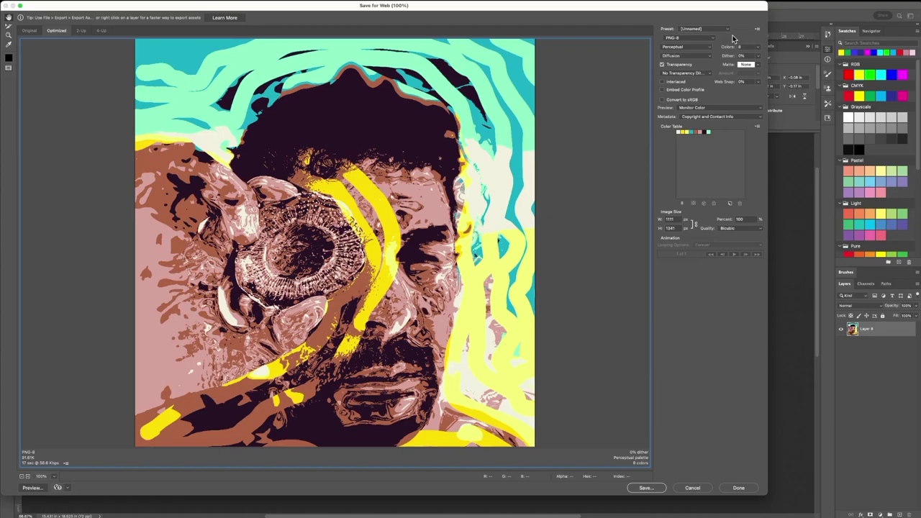
{"action": "scroll", "coordinate": [554, 139], "scroll_direction": "down", "scroll_amount": 3}
{"action": "scroll", "coordinate": [507, 151], "scroll_direction": "up", "scroll_amount": 1}
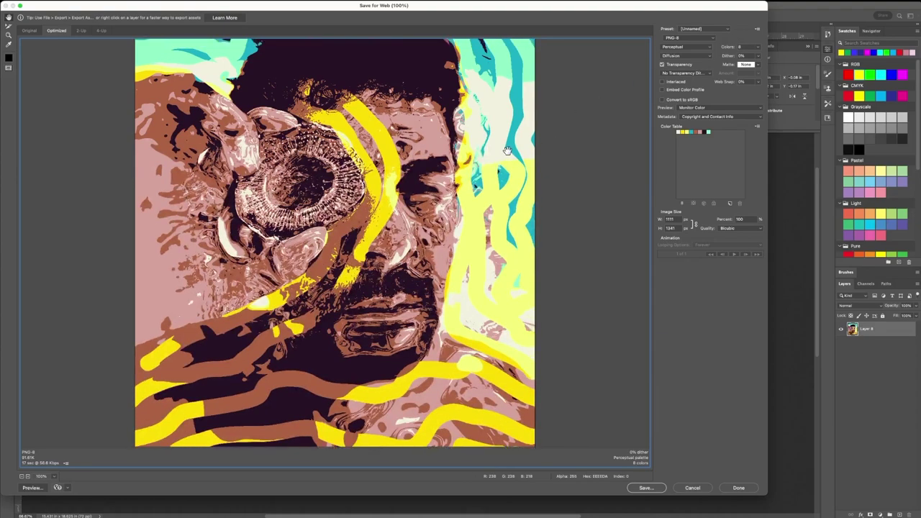
{"action": "scroll", "coordinate": [507, 149], "scroll_direction": "up", "scroll_amount": 2}
{"action": "scroll", "coordinate": [508, 148], "scroll_direction": "down", "scroll_amount": 2}
{"action": "scroll", "coordinate": [511, 144], "scroll_direction": "up", "scroll_amount": 3}
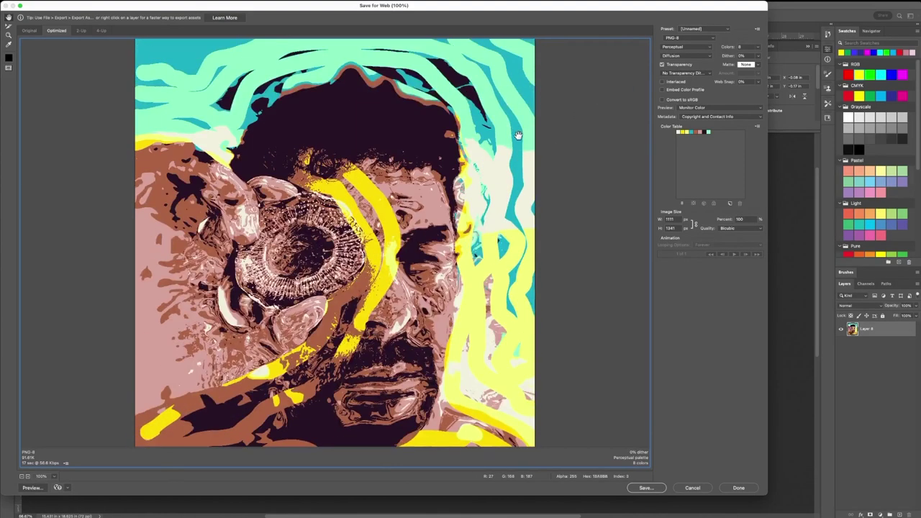
{"action": "scroll", "coordinate": [518, 135], "scroll_direction": "down", "scroll_amount": 3}
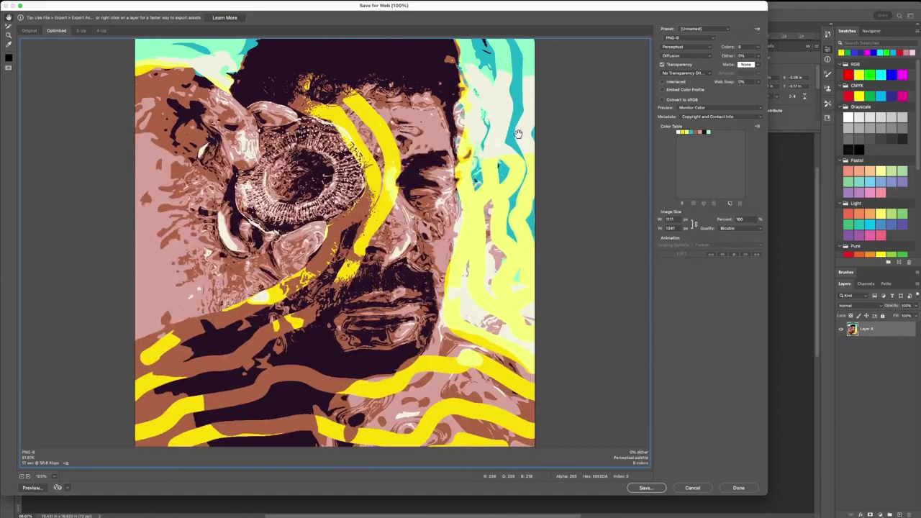
{"action": "scroll", "coordinate": [518, 135], "scroll_direction": "up", "scroll_amount": 3}
{"action": "scroll", "coordinate": [518, 134], "scroll_direction": "down", "scroll_amount": 3}
{"action": "scroll", "coordinate": [517, 132], "scroll_direction": "up", "scroll_amount": 3}
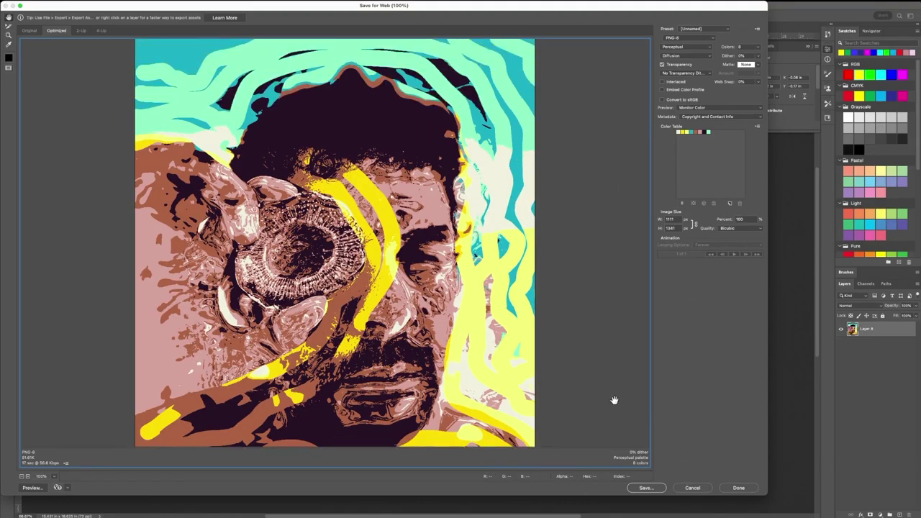
{"action": "scroll", "coordinate": [499, 365], "scroll_direction": "down", "scroll_amount": 3}
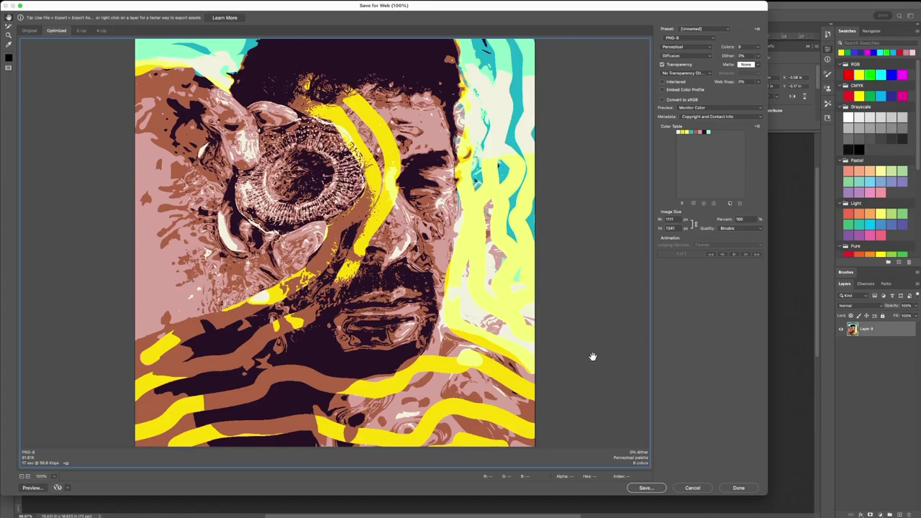
- Save the optimized image to the Desktop as portrait.png
{"action": "left_click", "coordinate": [644, 489]}
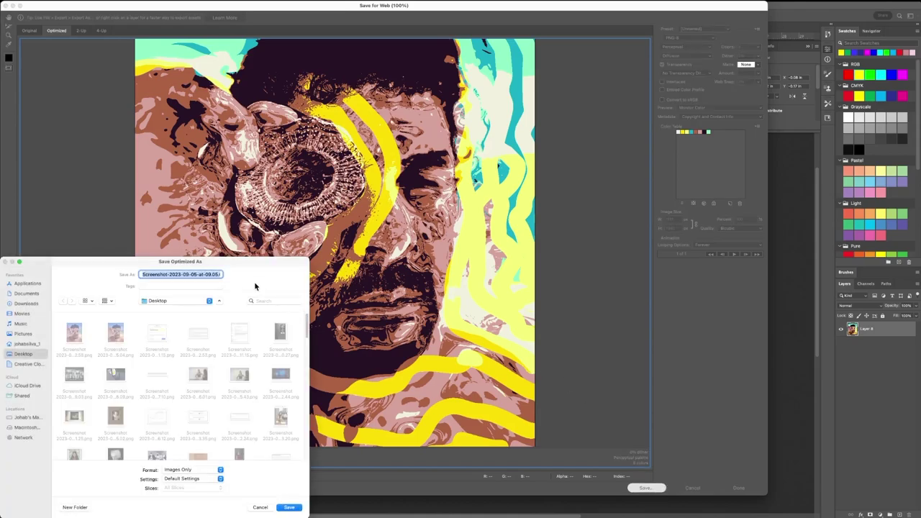
{"action": "type", "text": "portra"}
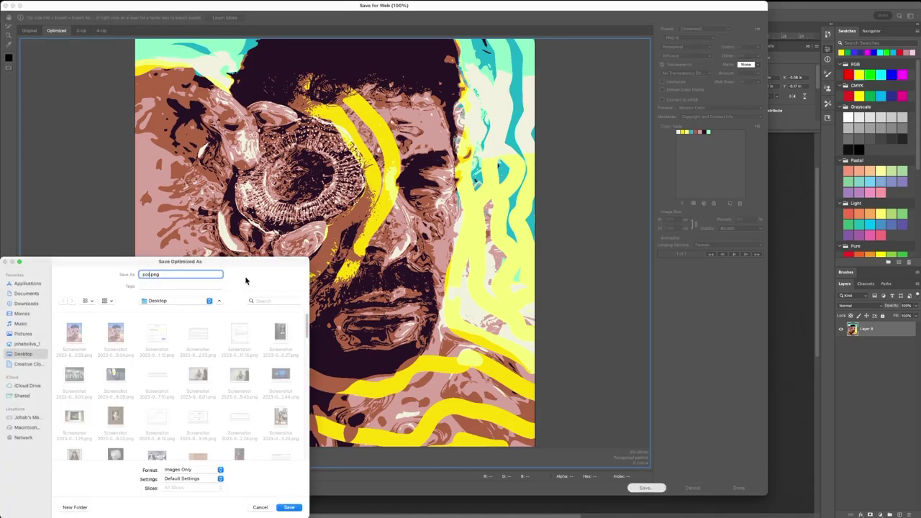
{"action": "type", "text": "it"}
{"action": "left_click", "coordinate": [288, 507]}
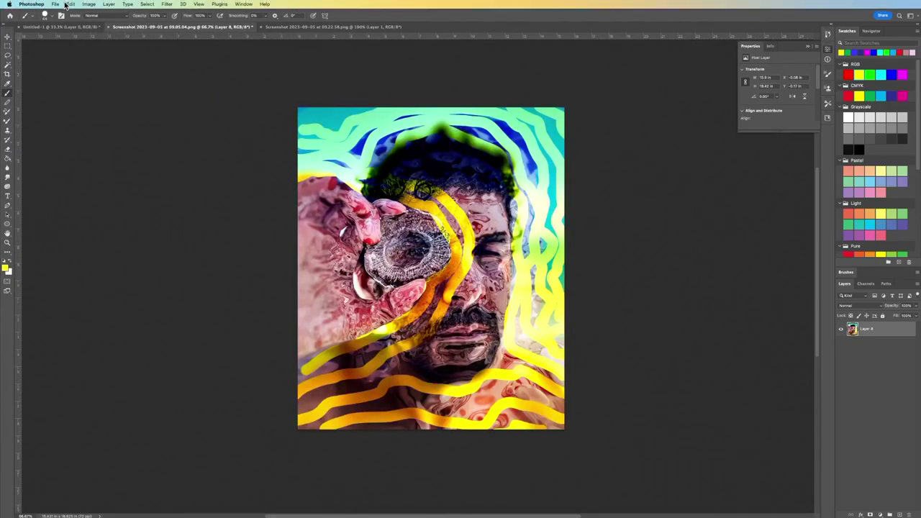
- Start saving the document under a new name, with Photoshop as the file format
{"action": "left_click", "coordinate": [56, 5]}
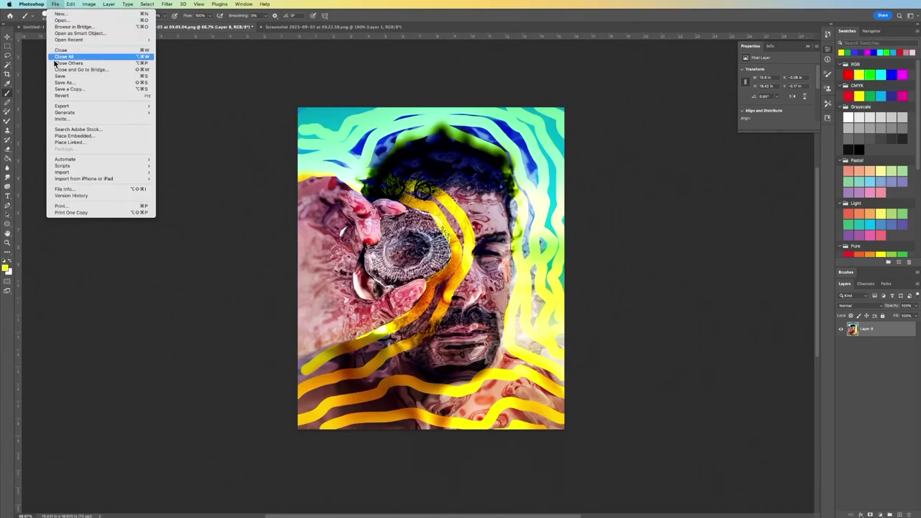
{"action": "left_click", "coordinate": [64, 85]}
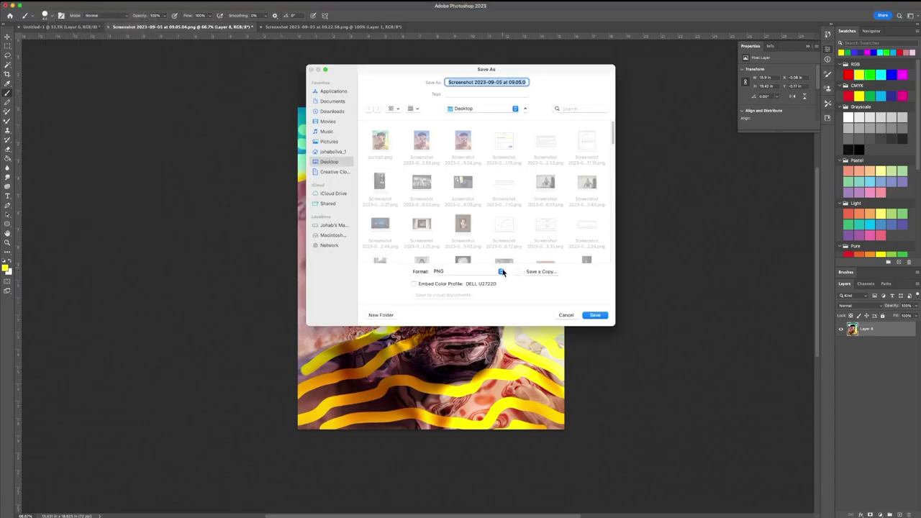
{"action": "left_click", "coordinate": [502, 272]}
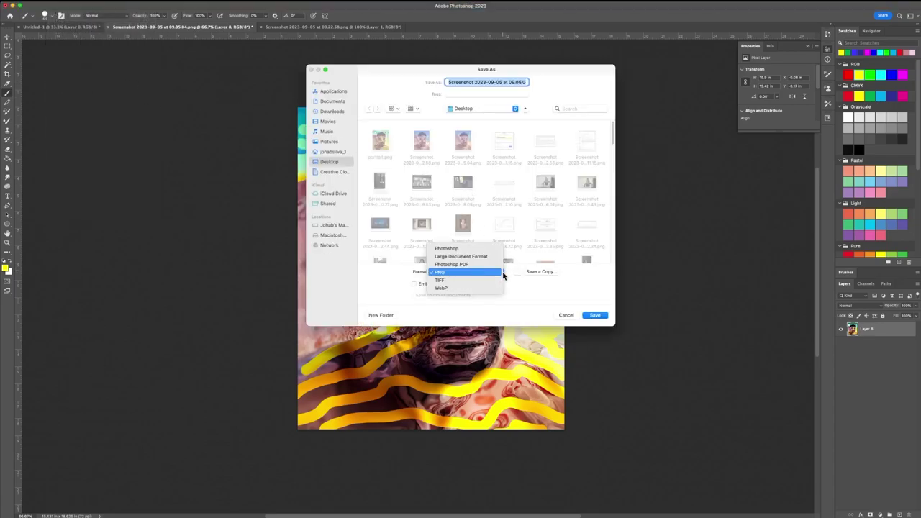
{"action": "left_click", "coordinate": [454, 249]}
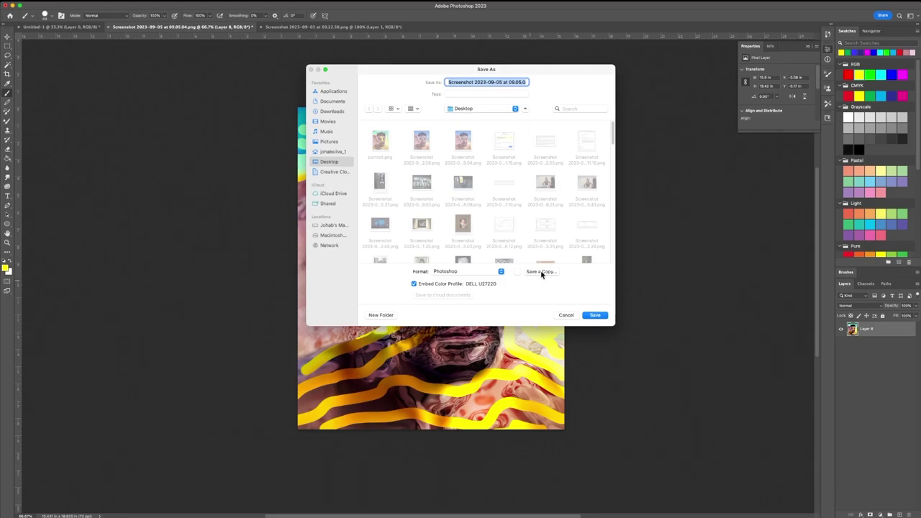
- Name the file portrait.psd and save it to the Desktop with Maximize Compatibility on
{"action": "type", "text": "portrait.psd"}
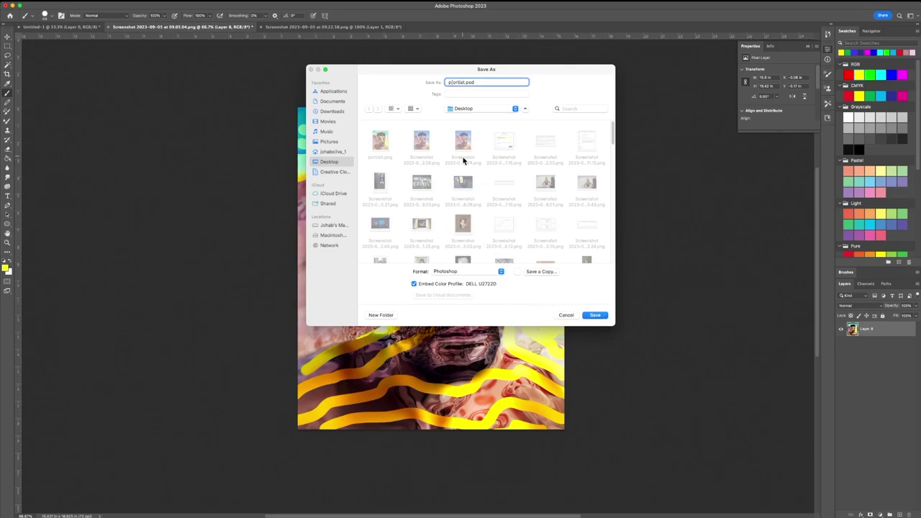
{"action": "key", "text": "BackSpace"}
{"action": "key", "text": "BackSpace"}
{"action": "key", "text": "BackSpace"}
{"action": "key", "text": "BackSpace"}
{"action": "key", "text": "BackSpace"}
{"action": "key", "text": "BackSpace"}
{"action": "key", "text": "BackSpace"}
{"action": "key", "text": "BackSpace"}
{"action": "type", "text": "pos"}
{"action": "left_click", "coordinate": [599, 316]}
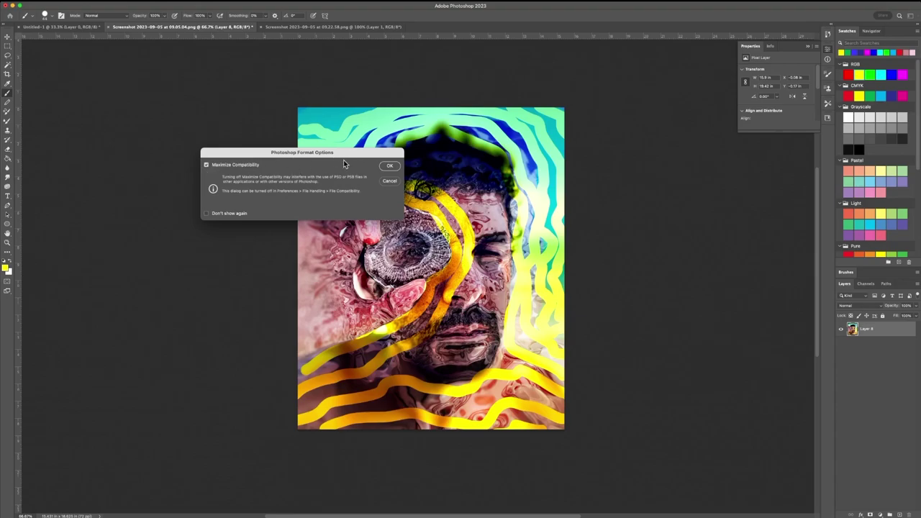
{"action": "left_click", "coordinate": [389, 166]}
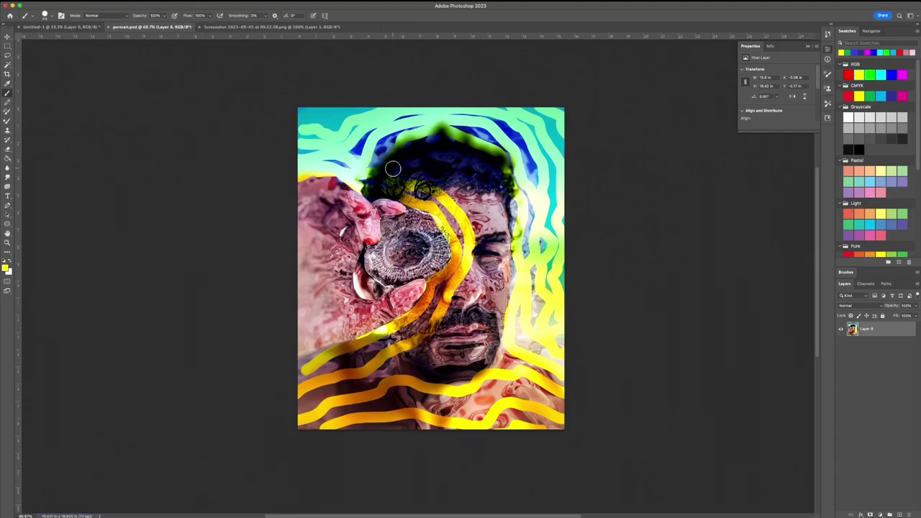